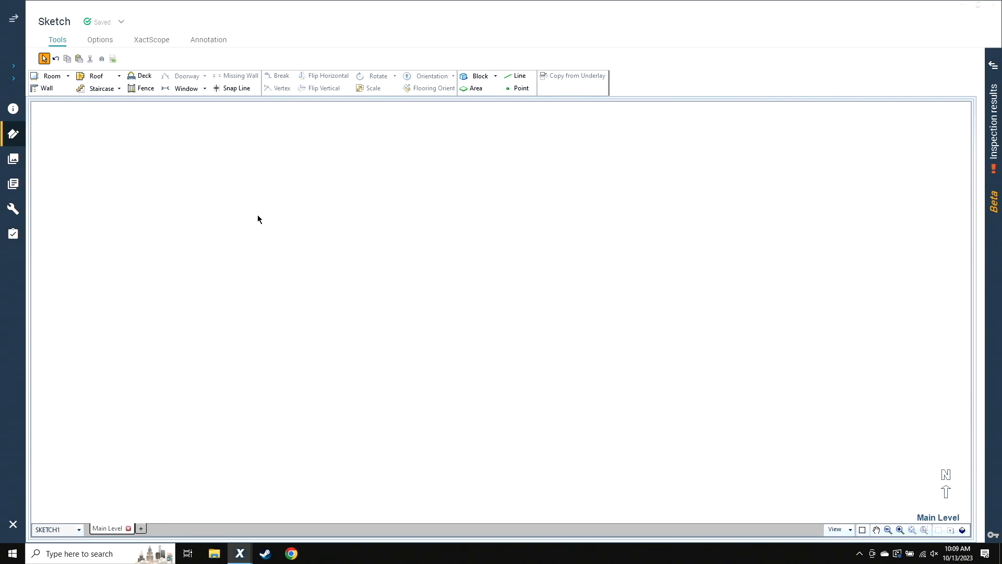
Step: Place a 12' by 12' room in the middle of the drawing and name it Entry/Foyer
click(459, 313)
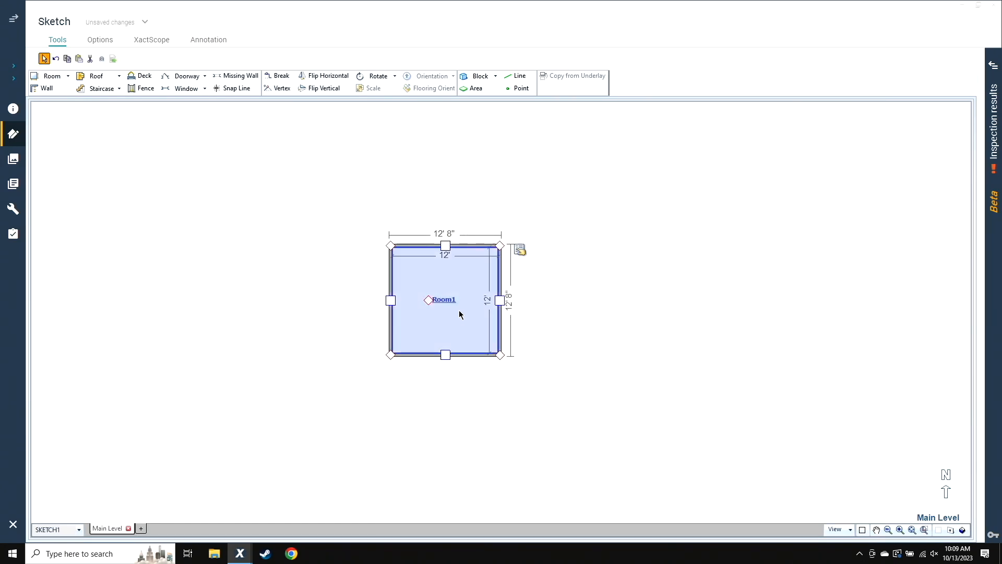
double_click(452, 318)
text(Entry/Foyer)
key(Tab)
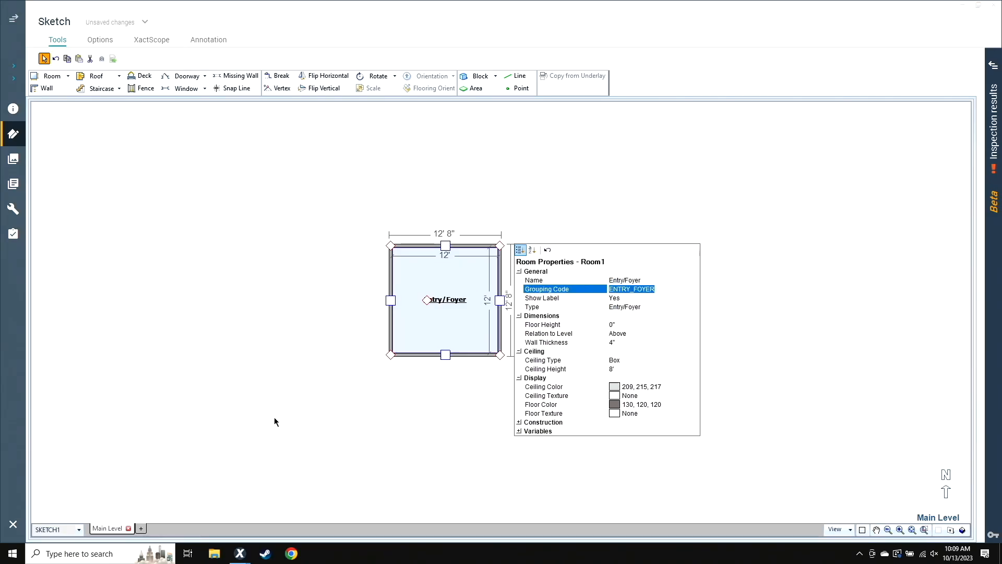
click(291, 307)
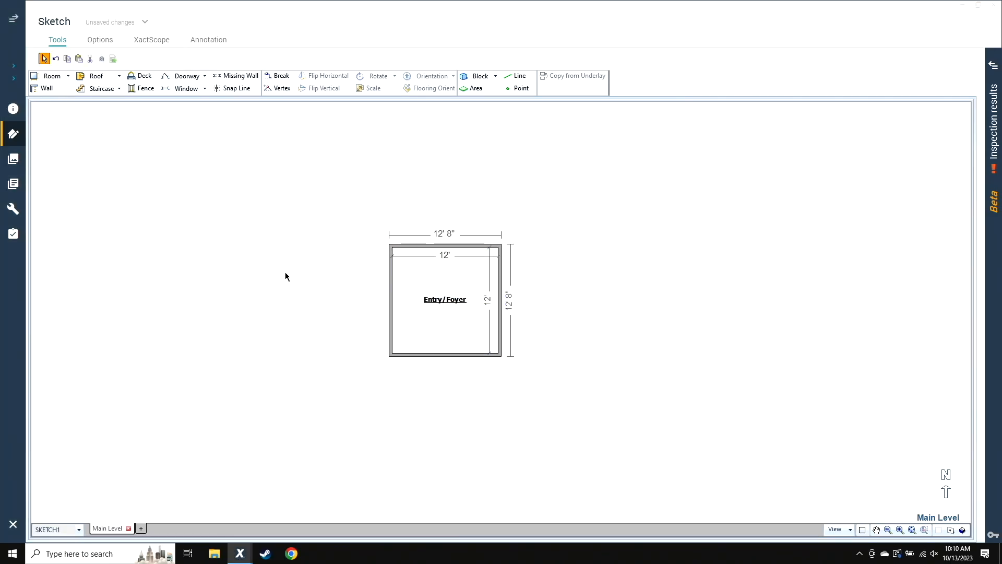
Step: Move the south wall of Entry/Foyer so the room's interior depth is 14'
click(456, 331)
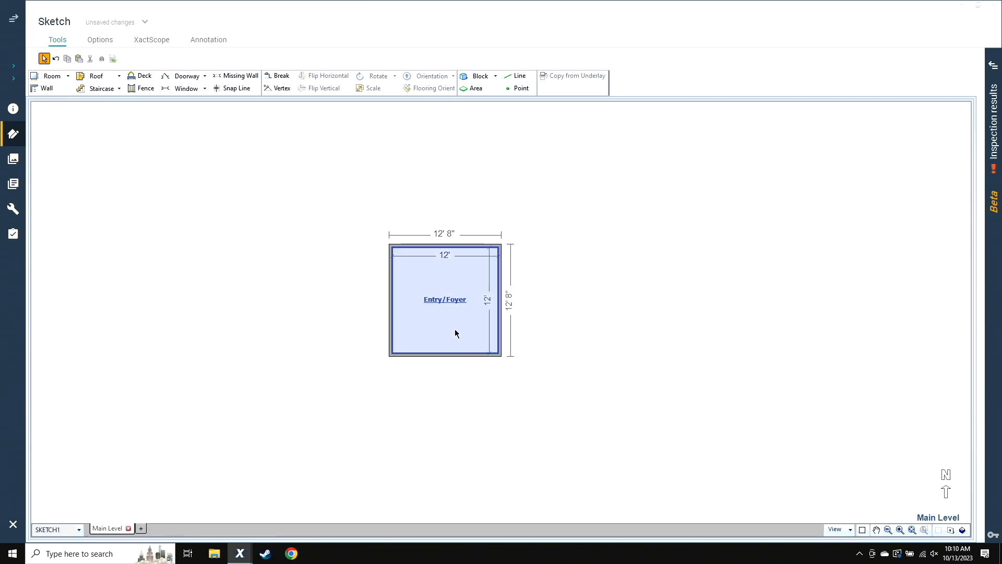
scroll(328, 308, up, 4)
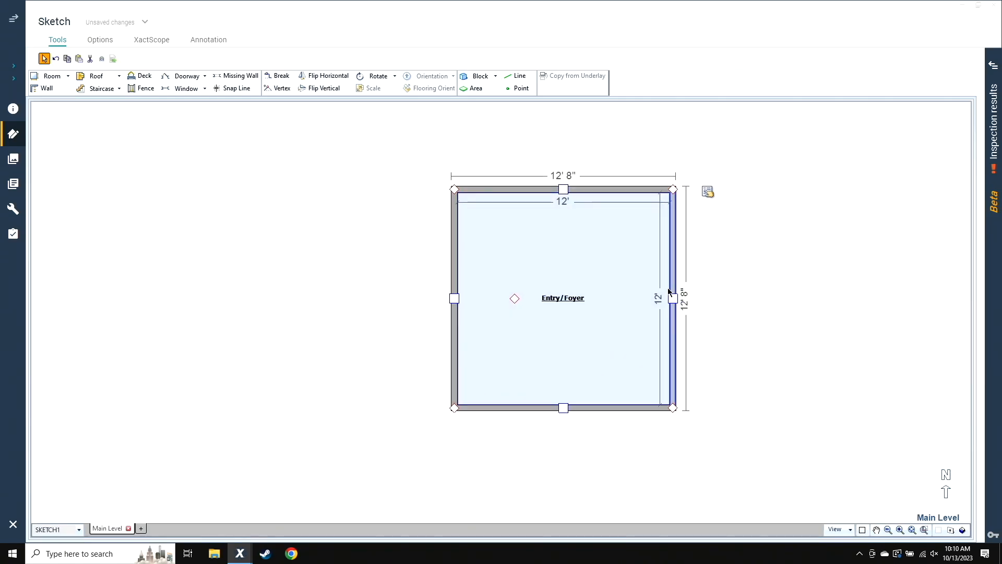
click(566, 412)
click(657, 298)
text(14)
key(Return)
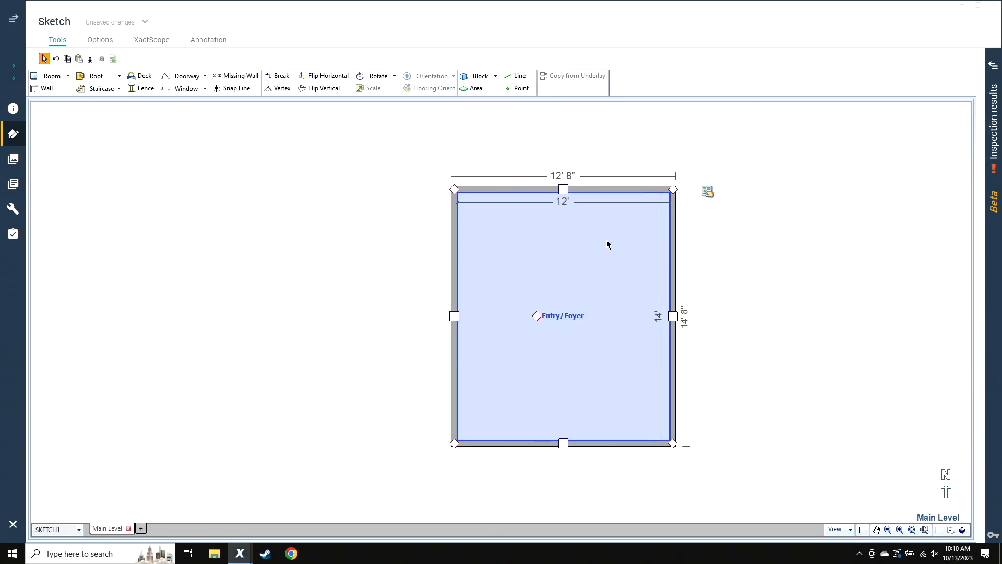
Step: Move the east wall of Entry/Foyer so the room's interior width is 11' 10"
click(673, 318)
click(562, 202)
text(11.5)
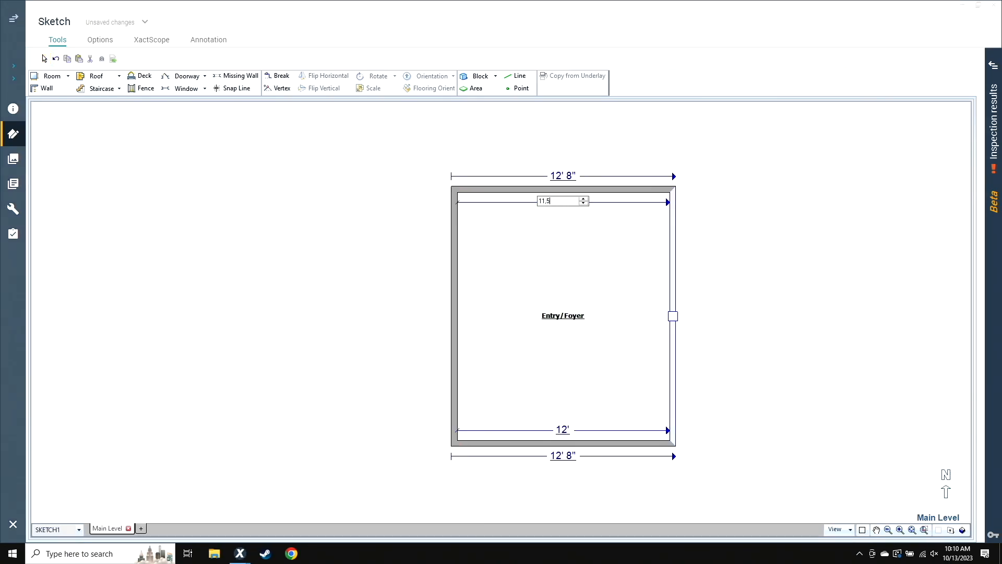
key(BackSpace)
key(BackSpace)
click(559, 204)
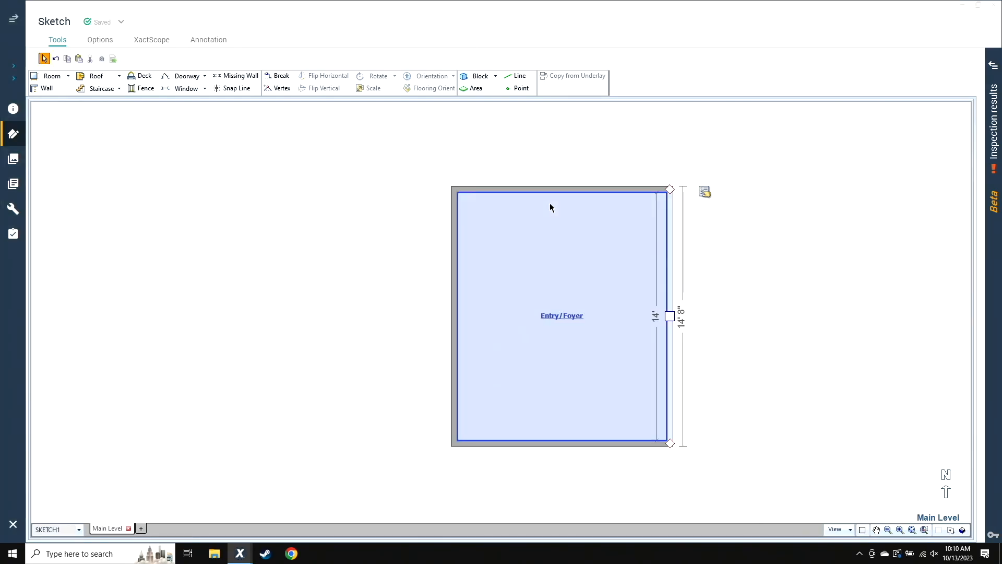
click(422, 249)
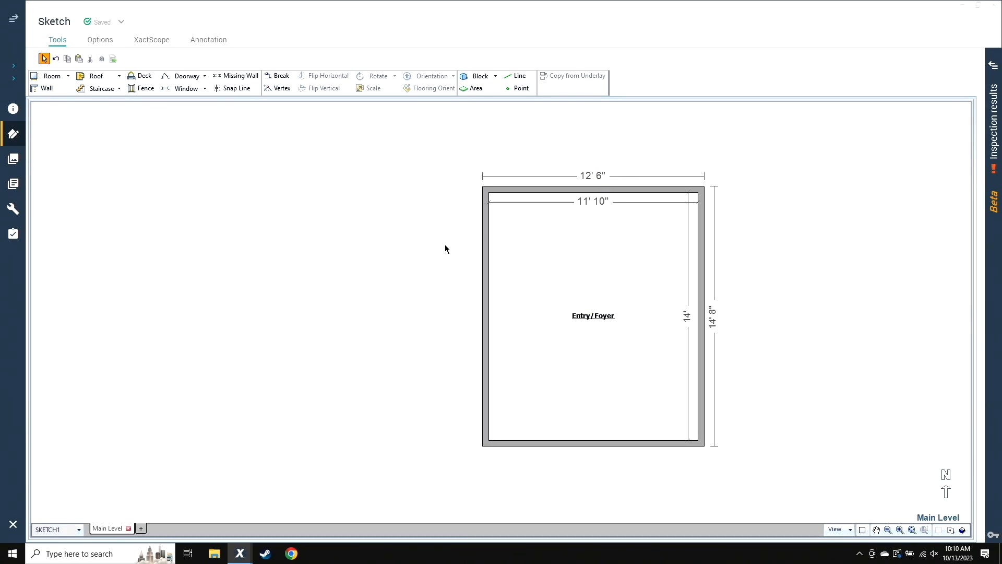
Step: Break Entry/Foyer's west wall about 3' 1" below its north corner and pull the longer section west into a room about 9' 5" wide
key(b)
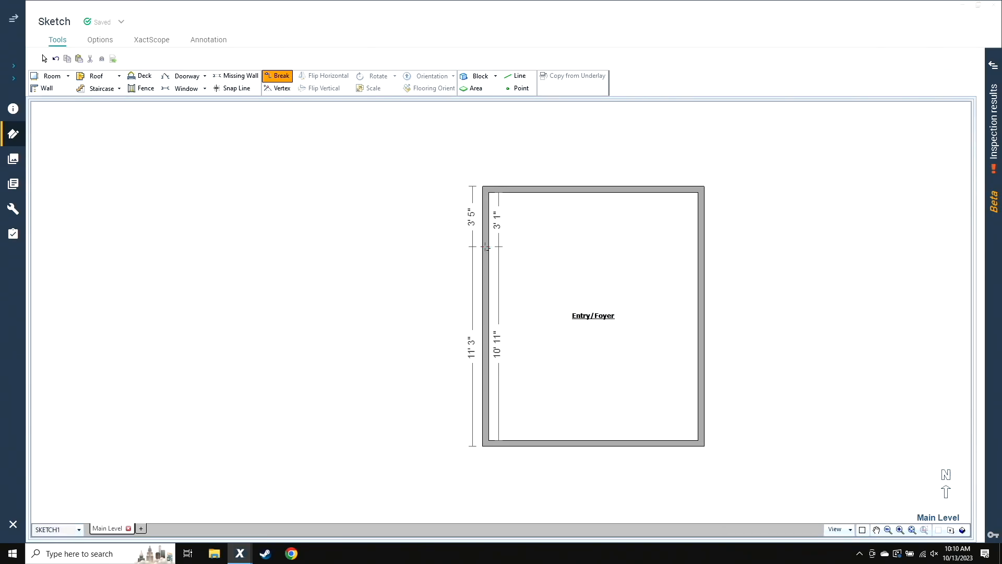
click(487, 246)
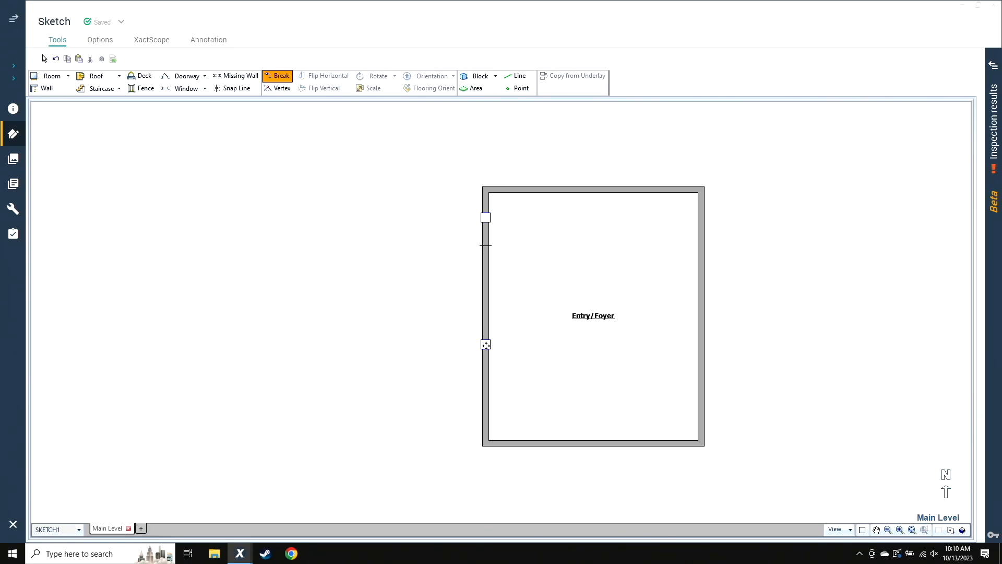
drag(486, 344, 313, 341)
click(438, 286)
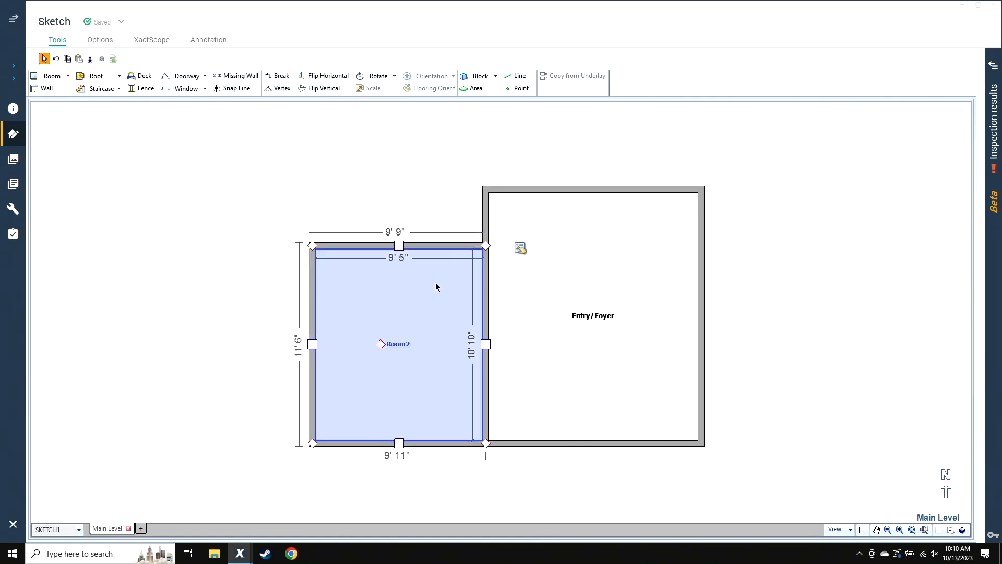
key(Escape)
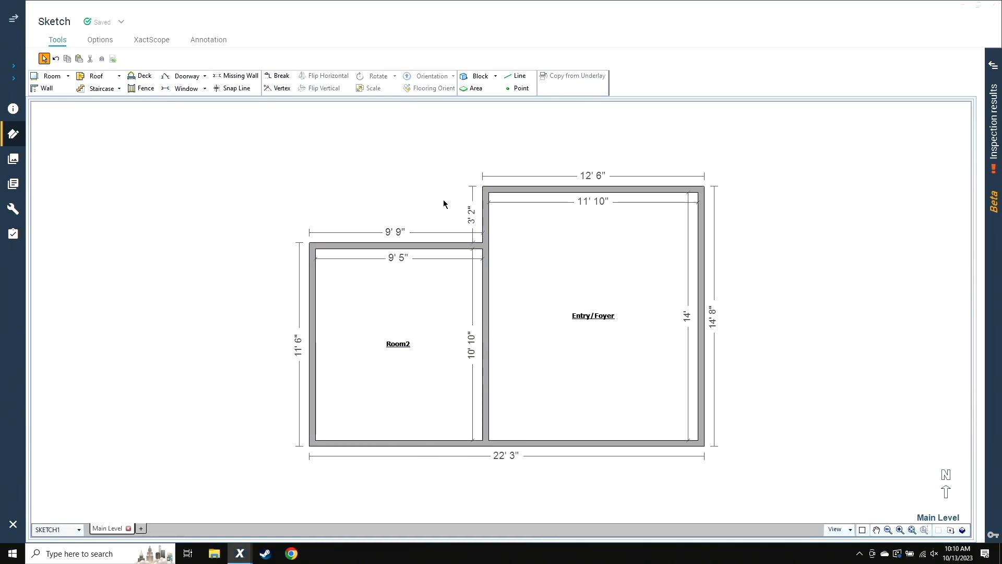
Step: Move the north wall of the new west room so its interior depth is 10' 10"
click(388, 328)
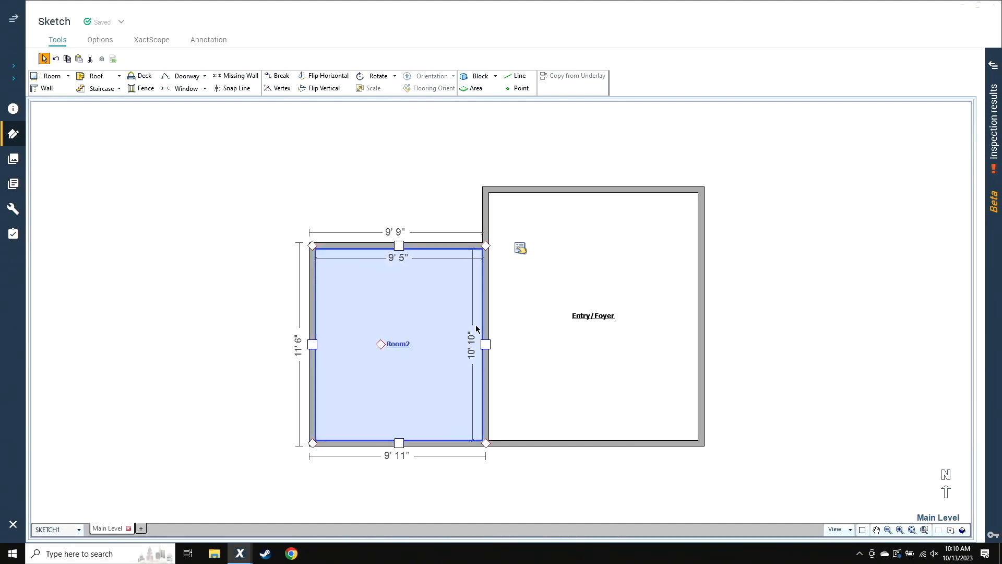
click(418, 247)
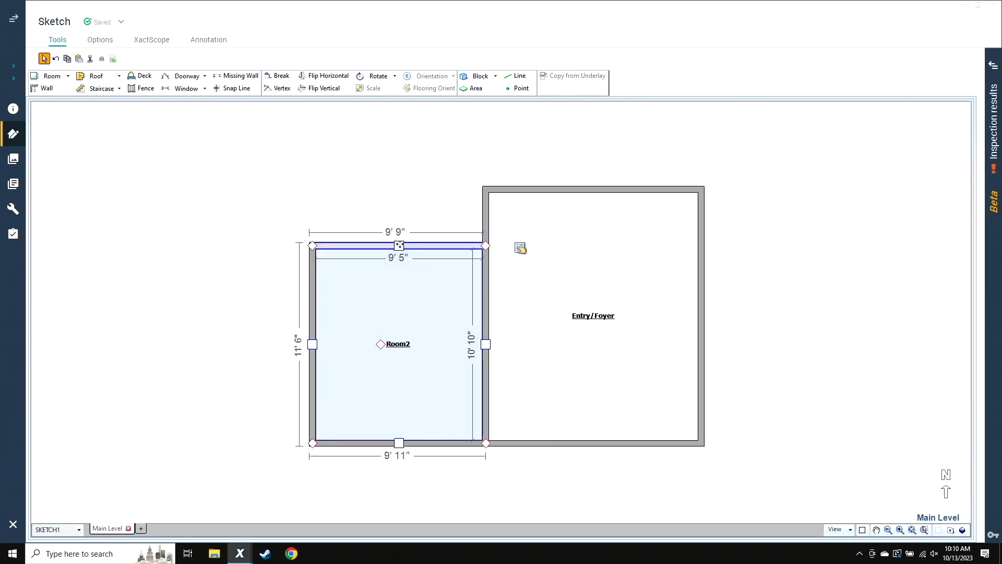
click(497, 345)
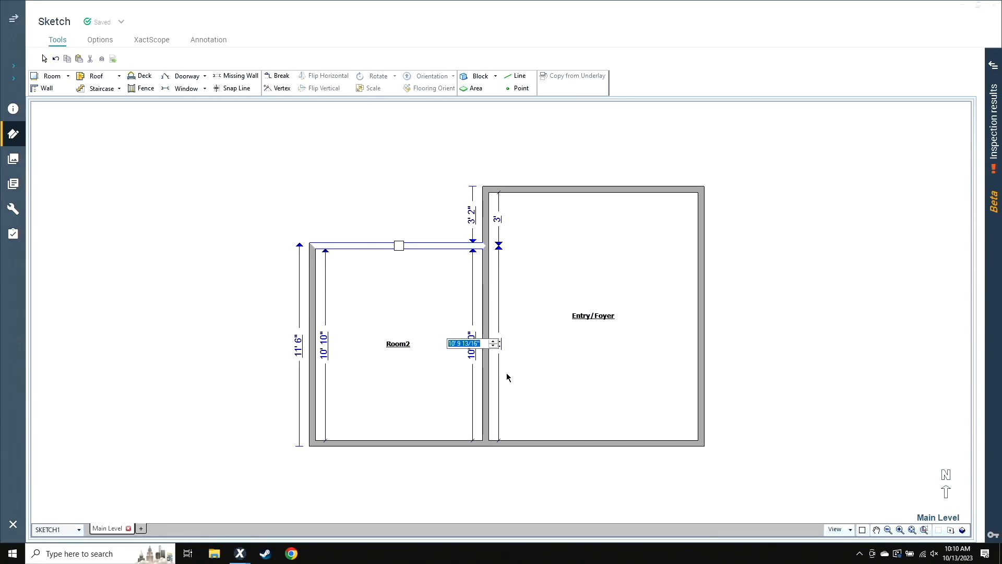
text(9'5)
key(Return)
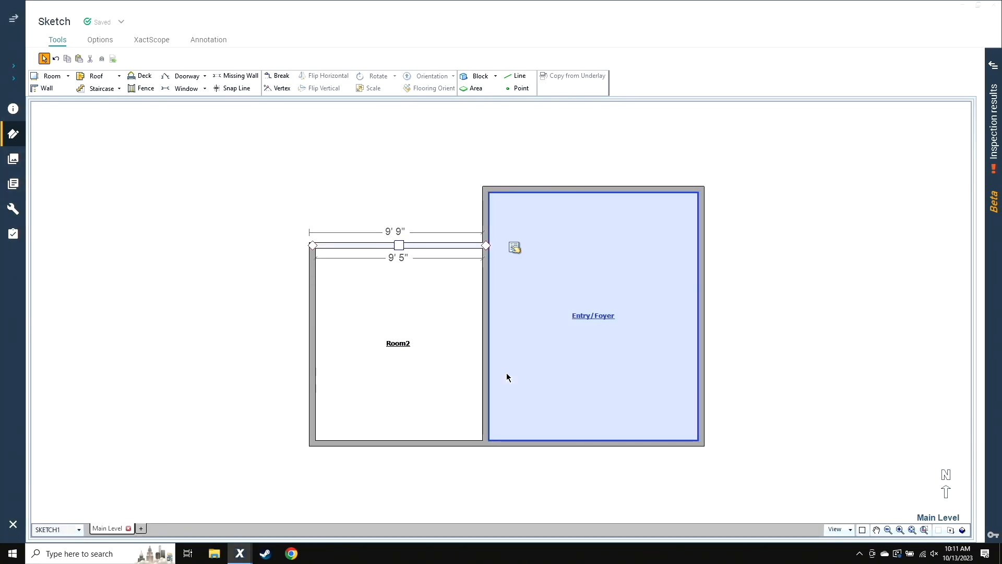
Step: Move the west wall of Room2 so its interior width is 10' 10"
click(313, 308)
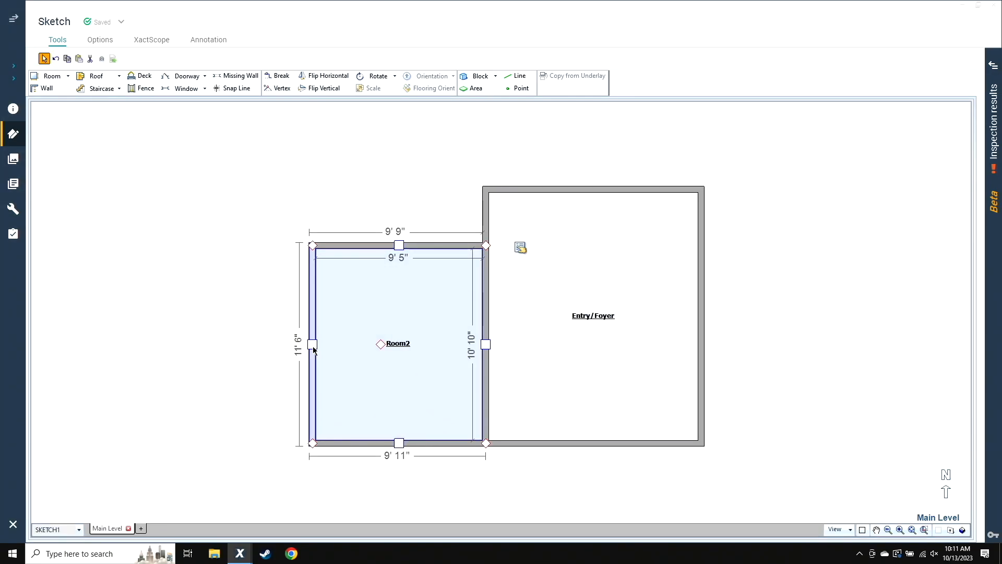
click(397, 259)
text(10)
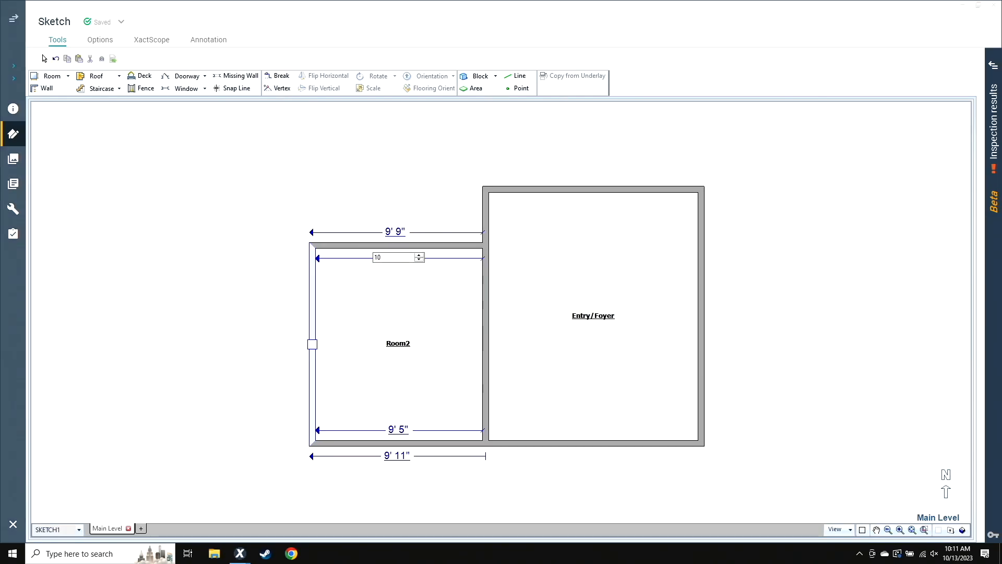
text(' 10)
key(Return)
Step: Rename Room2 as Sunken Dining in its room properties
double_click(311, 277)
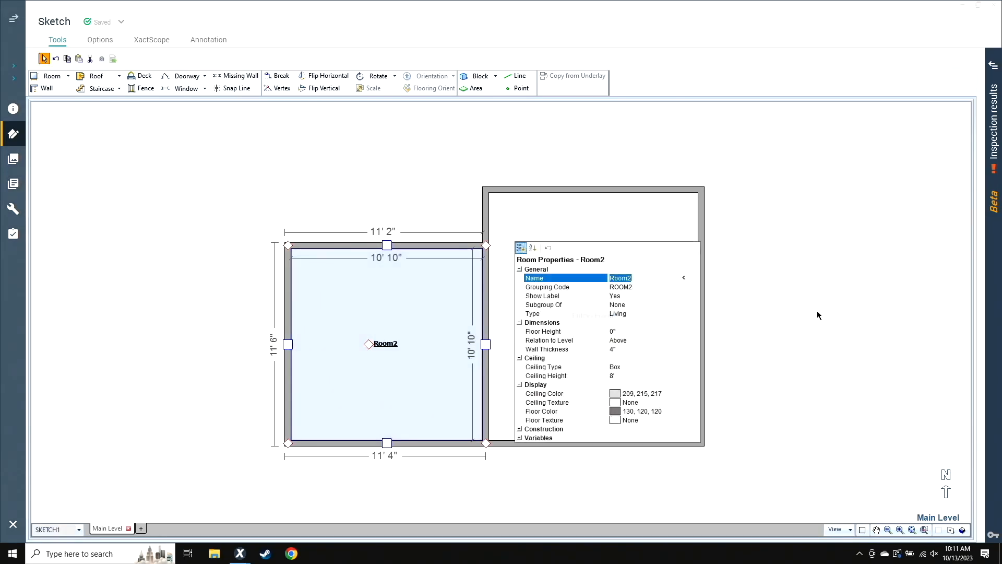
text(Sunken Diningh)
key(Tab)
click(626, 294)
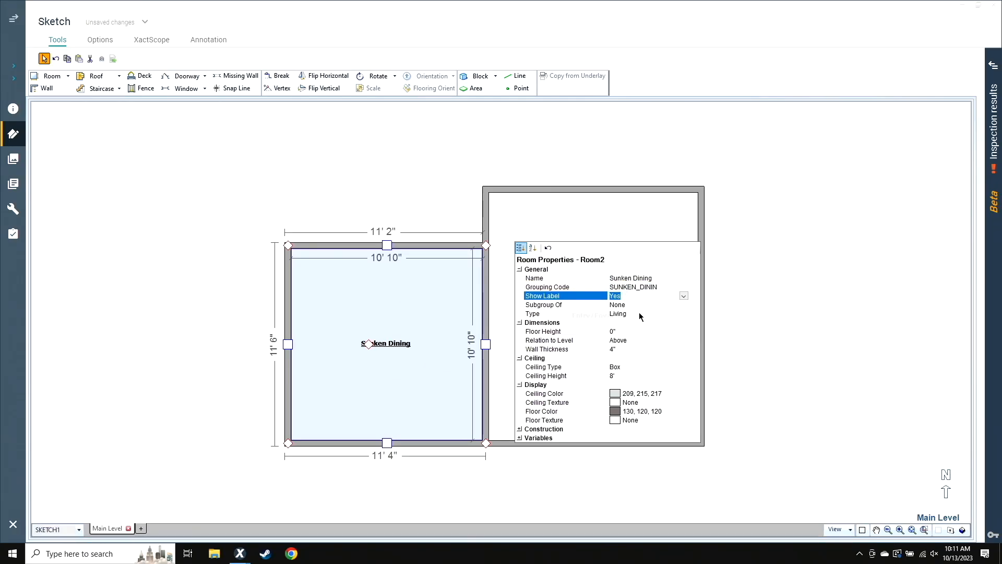
Step: Set the Sunken Dining floor height to 7" and its relation to level to Below
click(645, 332)
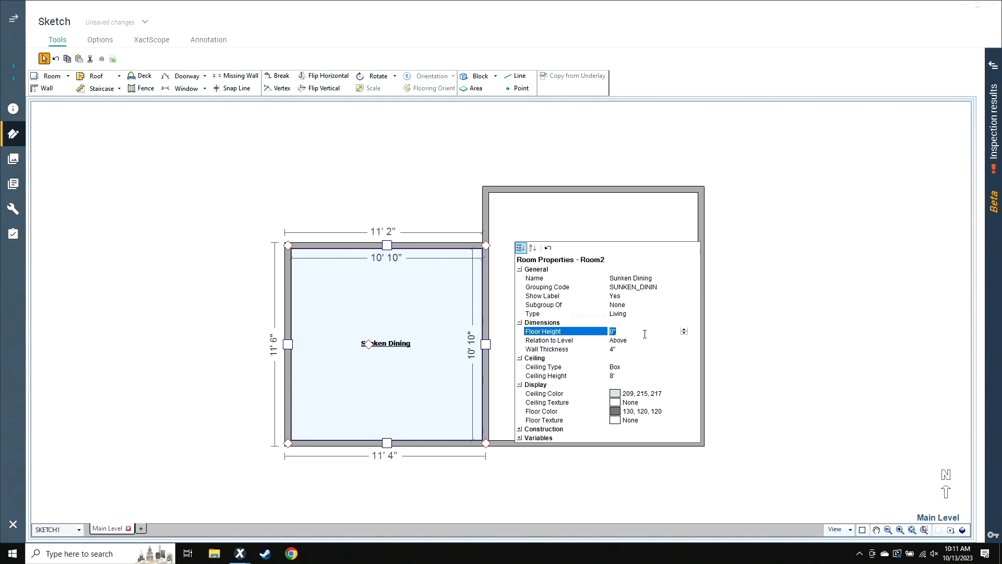
text(7)
click(658, 342)
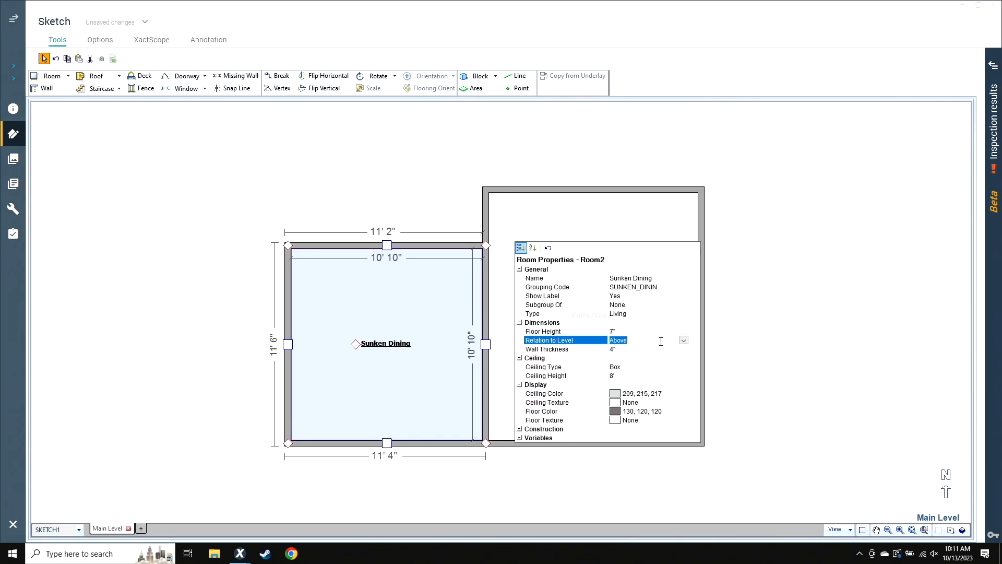
click(683, 343)
click(674, 356)
Step: Set the Sunken Dining ceiling height to 8' 7" and close the room's properties
click(618, 377)
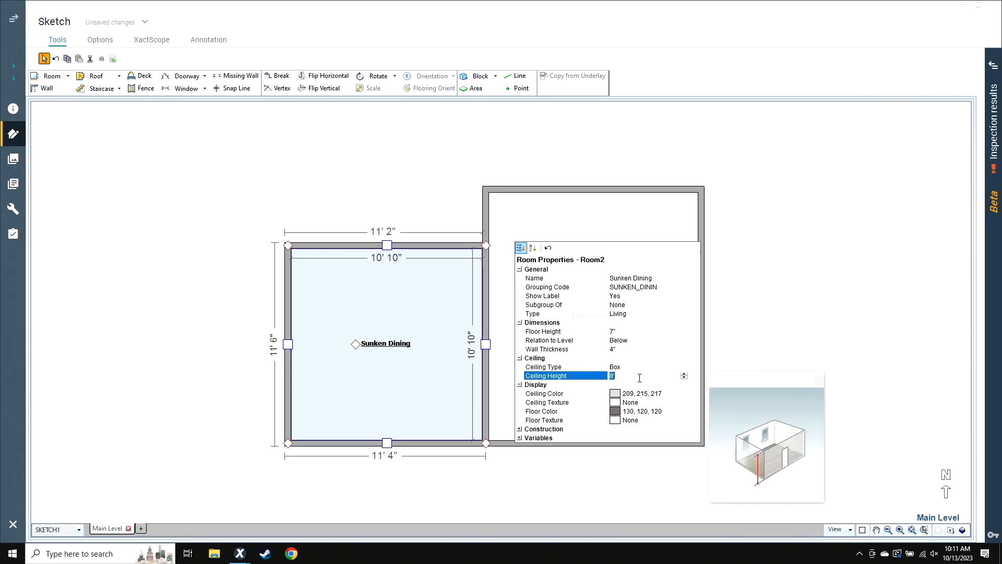
text(8,7)
key(Return)
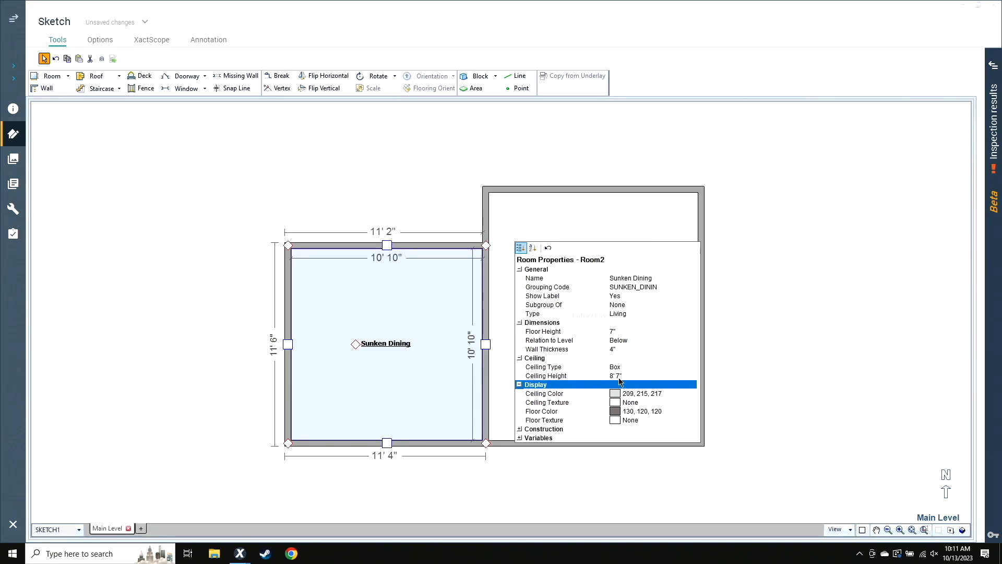
click(257, 328)
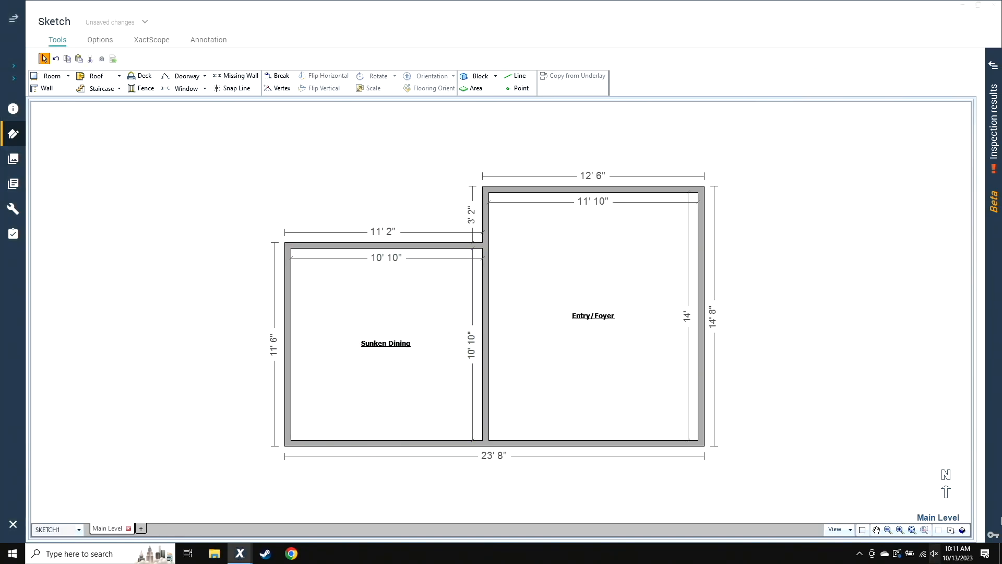
Step: Inspect the sunken floor beside the Entry/Foyer from the side in 3D, then return to the floor plan
click(963, 530)
drag(527, 392, 515, 296)
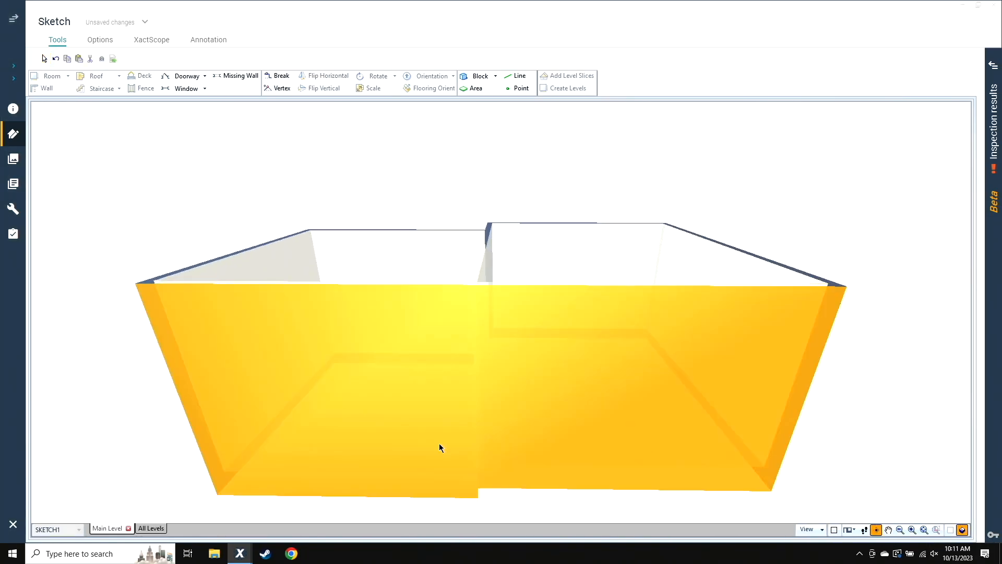
drag(455, 450, 434, 301)
click(962, 530)
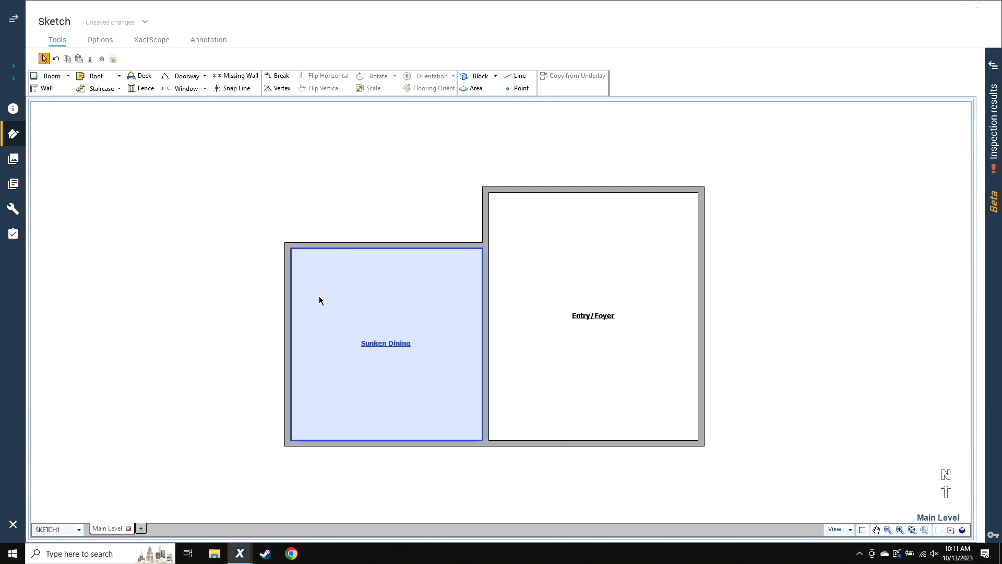
Step: Pull the east wall of Entry/Foyer outward to create an adjoining room about 11' 10" wide
click(626, 320)
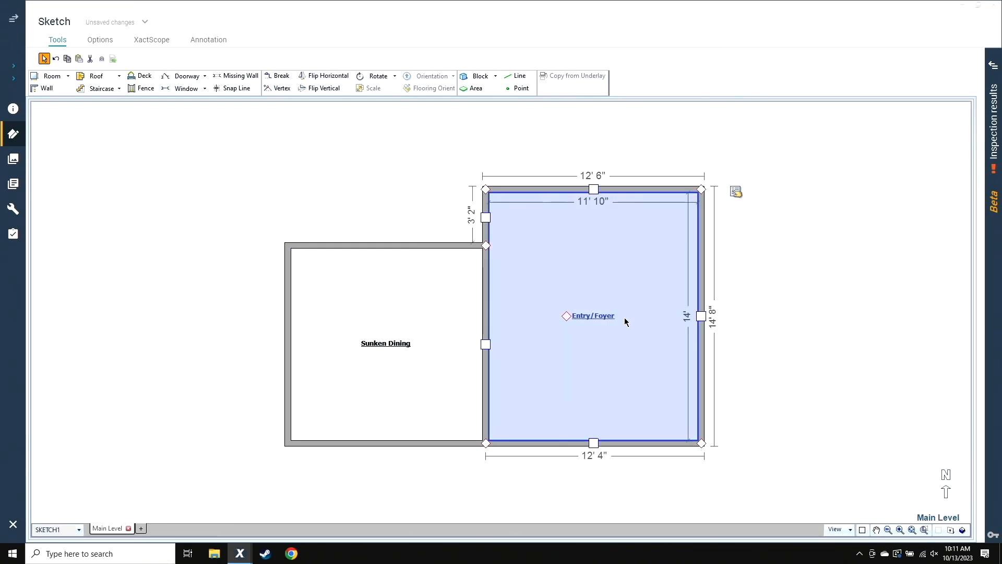
scroll(629, 322, down, 2)
key(Right)
key(Right)
key(Right)
key(Right)
key(Right)
key(Right)
key(Right)
key(Right)
key(Right)
key(Right)
key(Right)
key(Right)
key(Right)
key(Right)
key(Right)
key(Right)
key(Right)
key(Right)
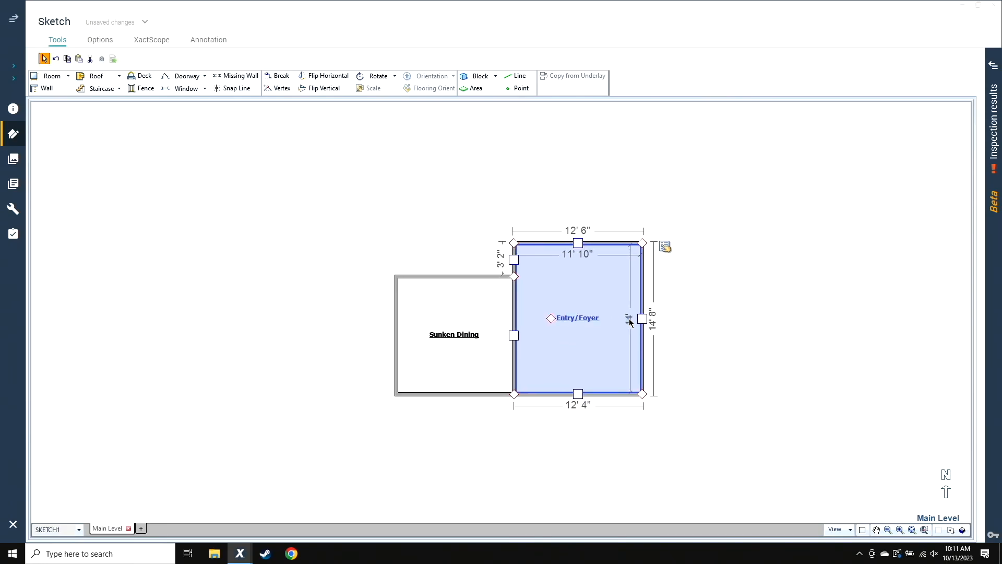
key(Left)
key(Up)
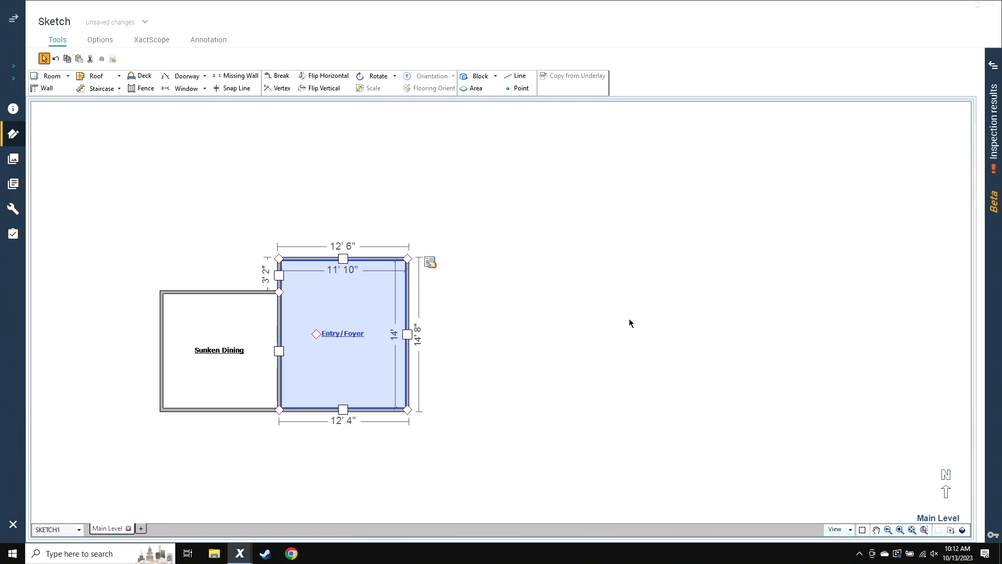
drag(411, 346, 525, 338)
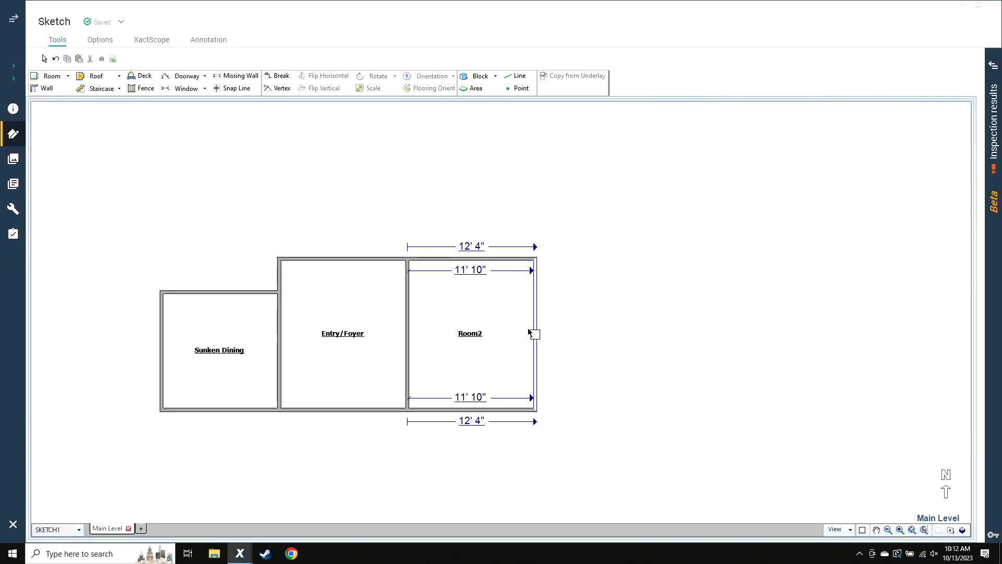
Step: Set the interior width of the new room east of Entry/Foyer to 11' 10"
click(481, 270)
text(11,)
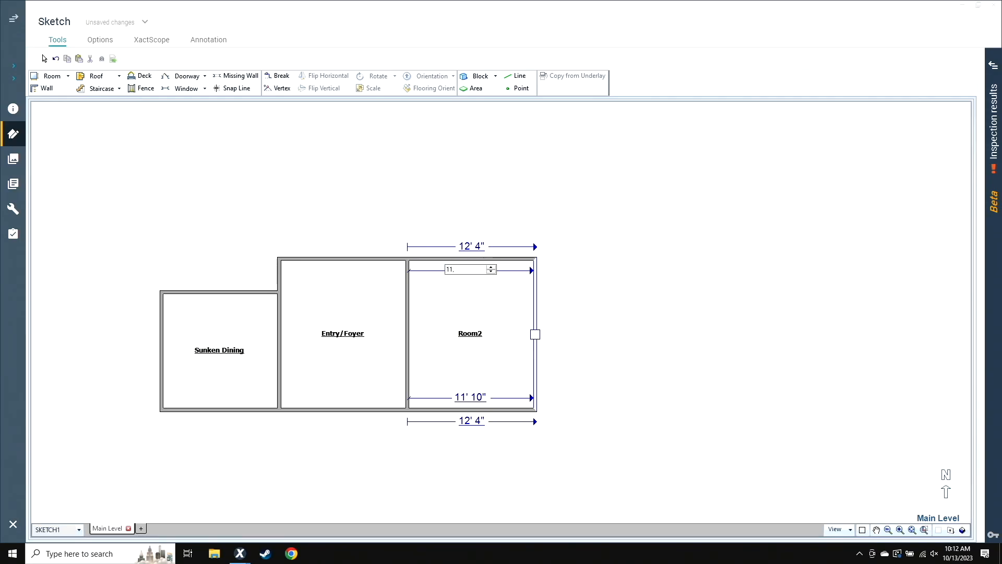
text(10)
key(Return)
click(459, 280)
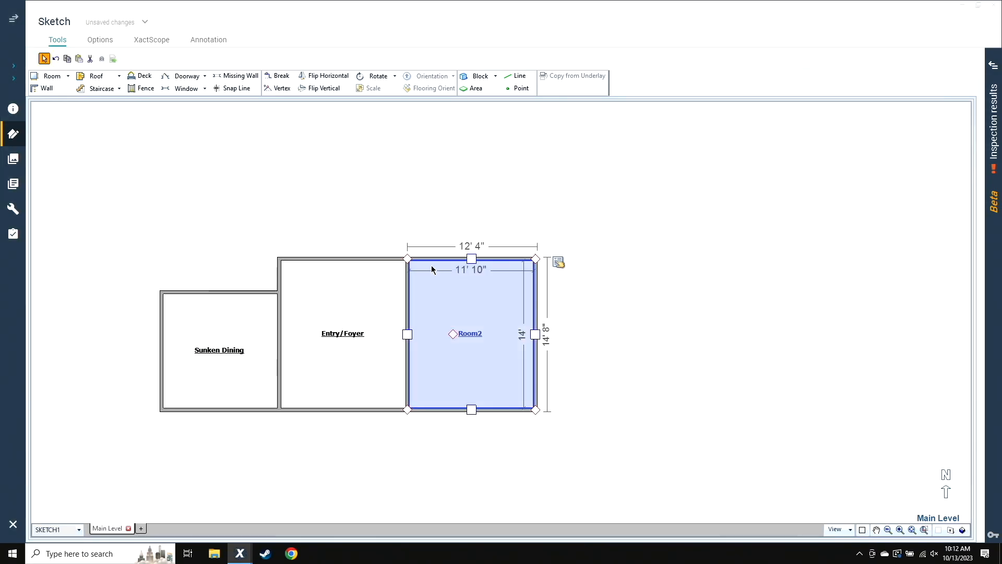
Step: Set the interior depth of the room east of Entry/Foyer to 18' 4" by moving its north wall
click(470, 258)
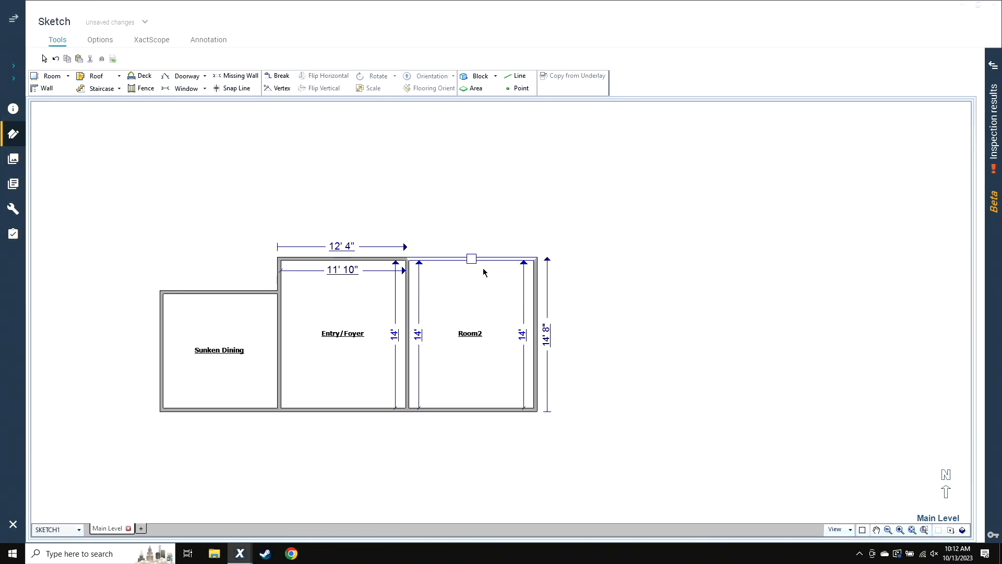
click(524, 340)
text(1)
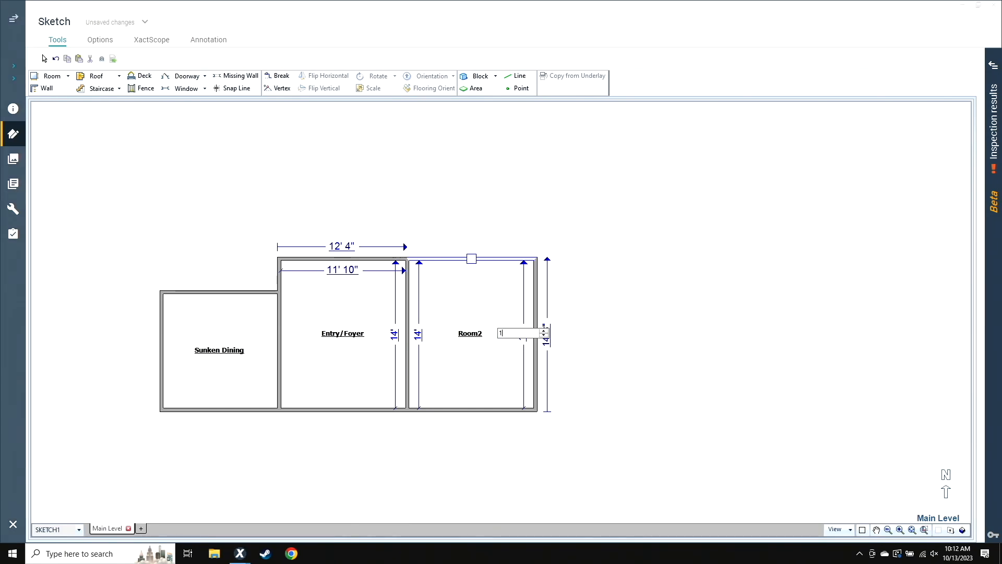
text(8.4)
key(Return)
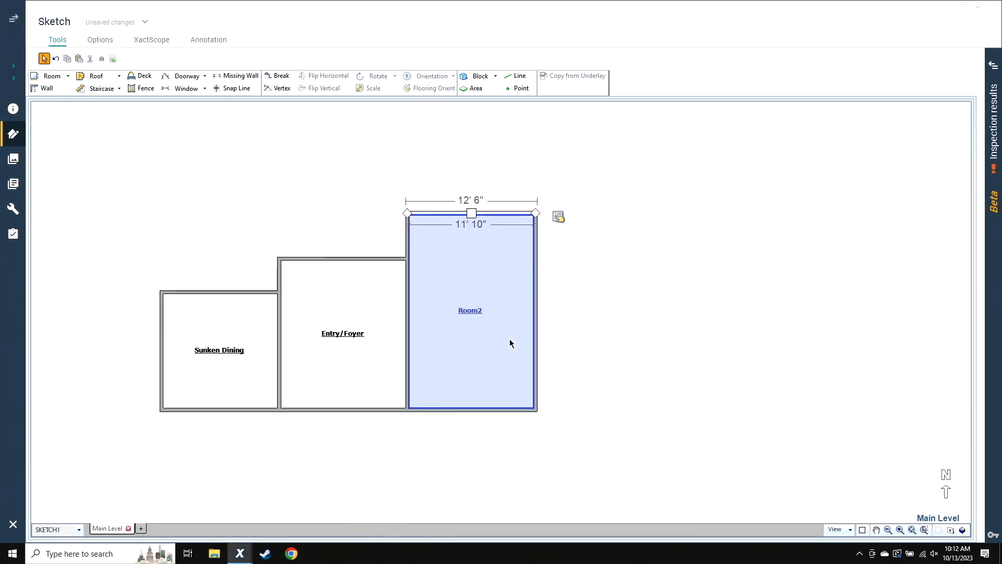
Step: Open the properties of the room east of Entry/Foyer and name it Great Room
click(485, 328)
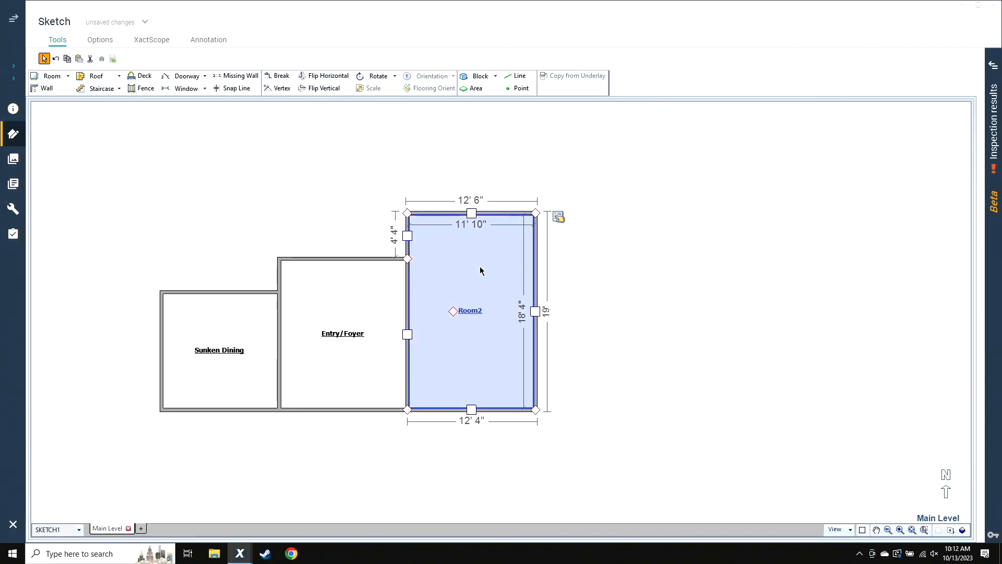
click(558, 216)
text(Great Room)
key(Tab)
Step: Set the Great Room's ceiling type to Peaked
key(Tab)
key(Tab)
key(Tab)
key(Tab)
key(Tab)
key(Tab)
click(722, 336)
click(674, 356)
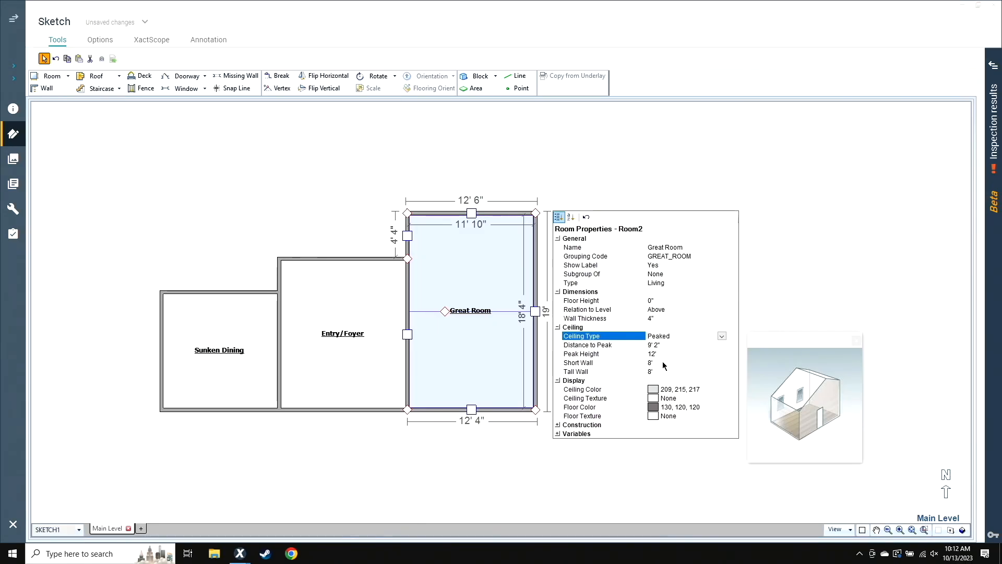
Step: Set the Great Room's ceiling peak height to 17' and close the room's properties
click(654, 354)
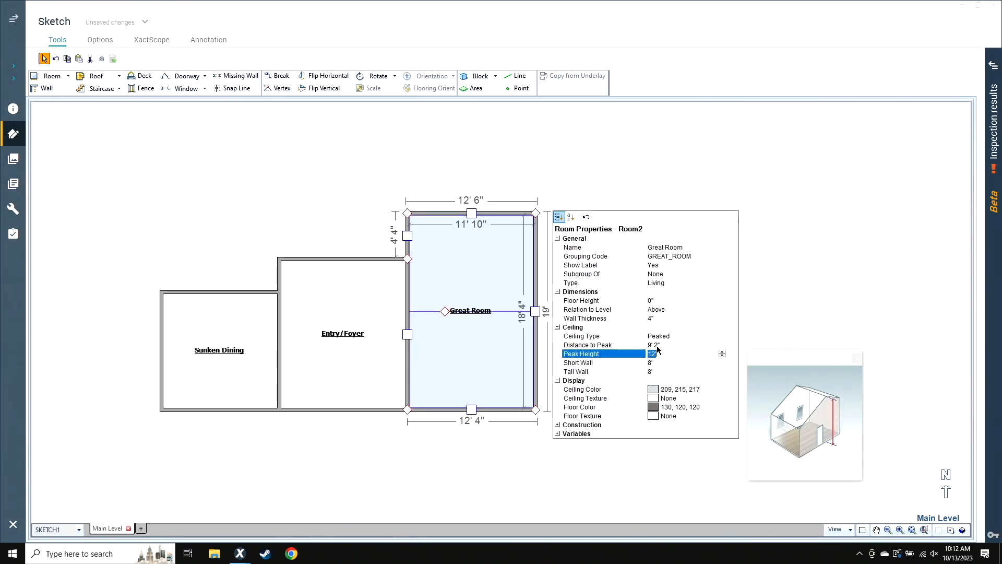
text(17)
key(Tab)
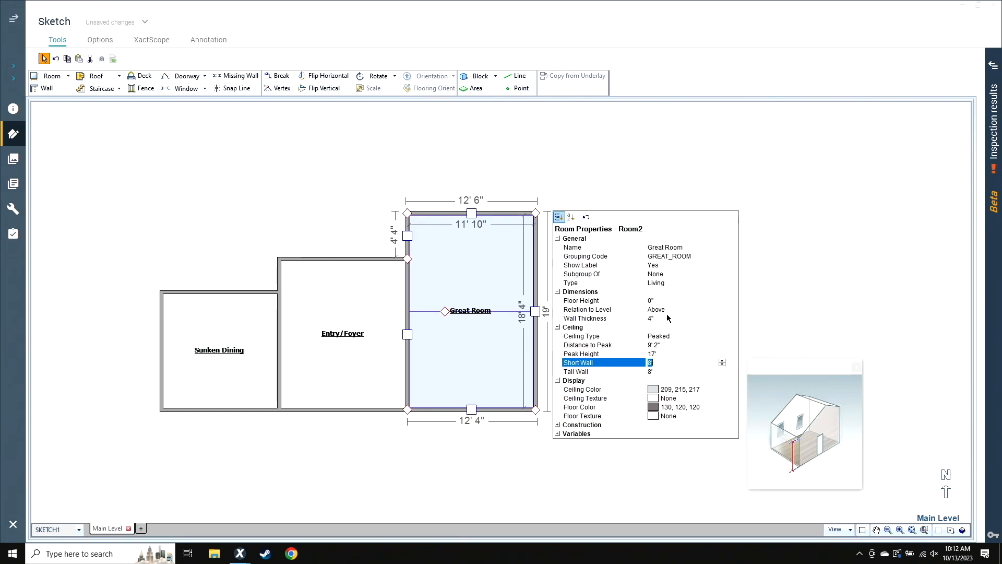
click(455, 469)
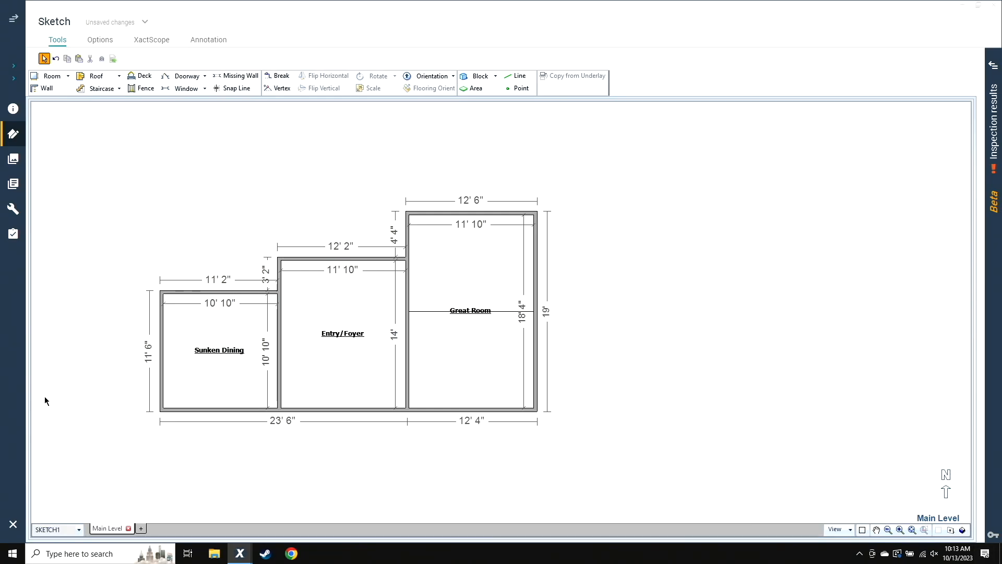
Step: Draw a custom staircase in Entry/Foyer, about 6' 10" up along the east wall, turning at the corner and continuing west along the north wall
scroll(45, 401, up, 2)
mouse_move(164, 318)
mouse_down()
mouse_move(151, 346)
mouse_move(159, 341)
mouse_up()
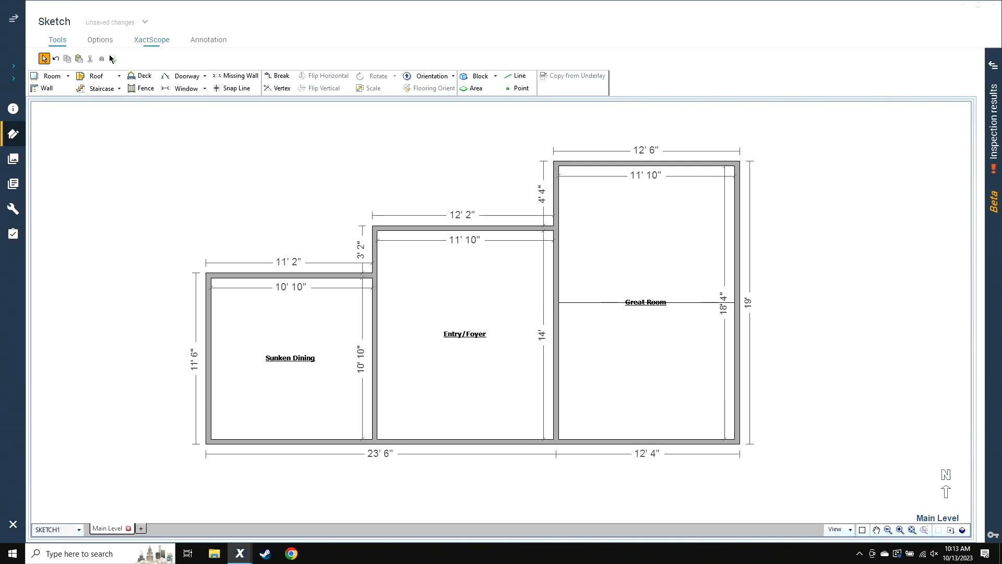
click(119, 88)
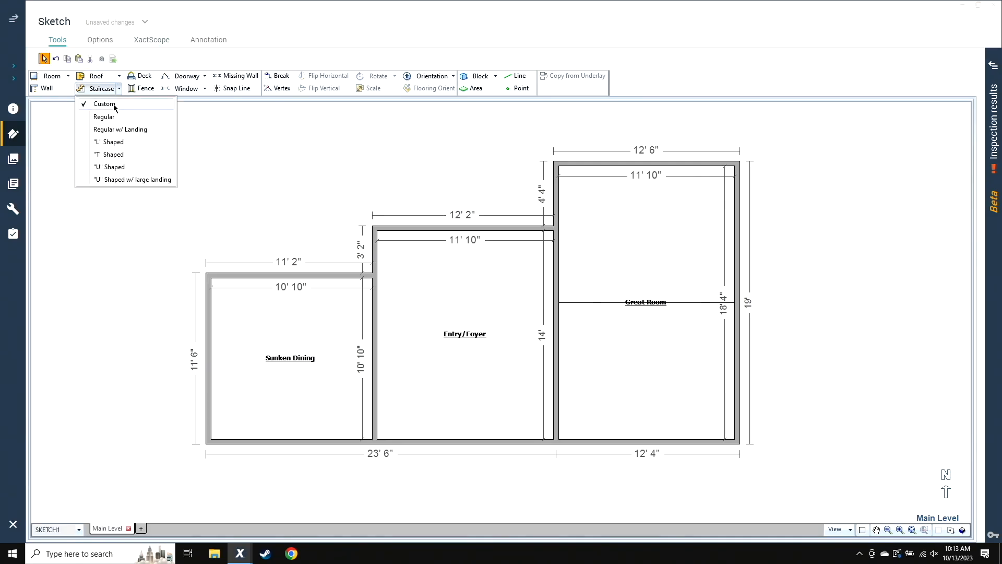
click(104, 103)
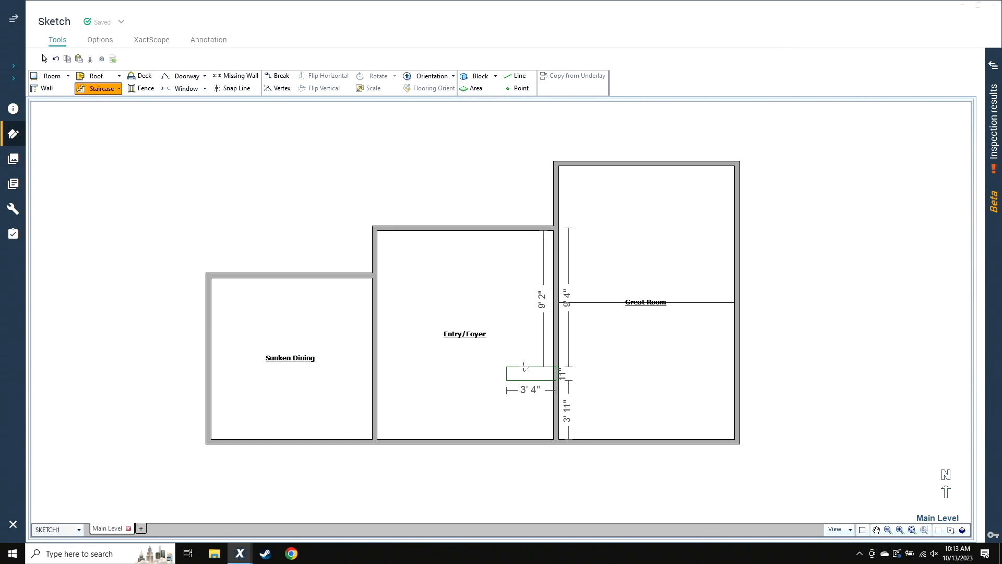
drag(524, 366, 535, 280)
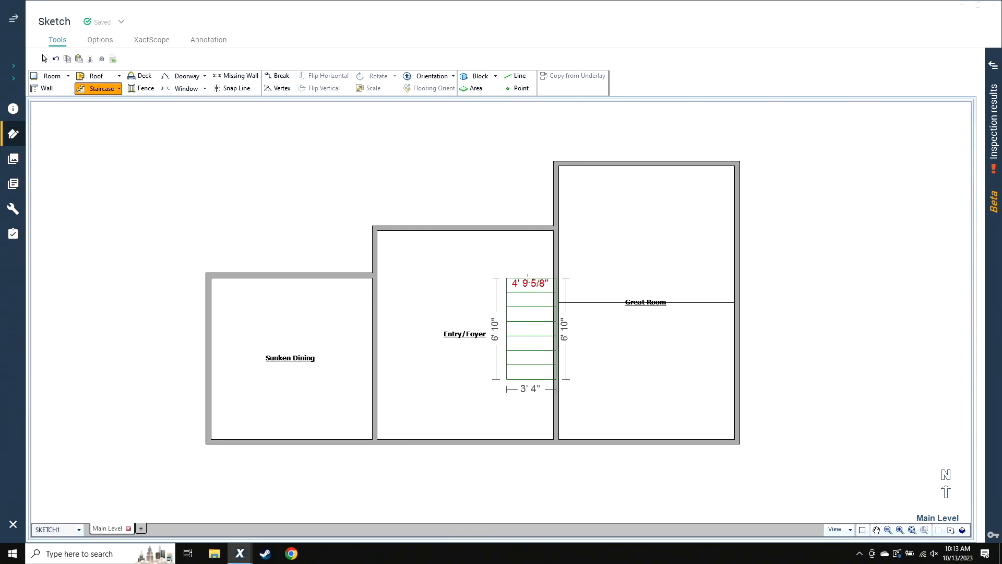
click(527, 278)
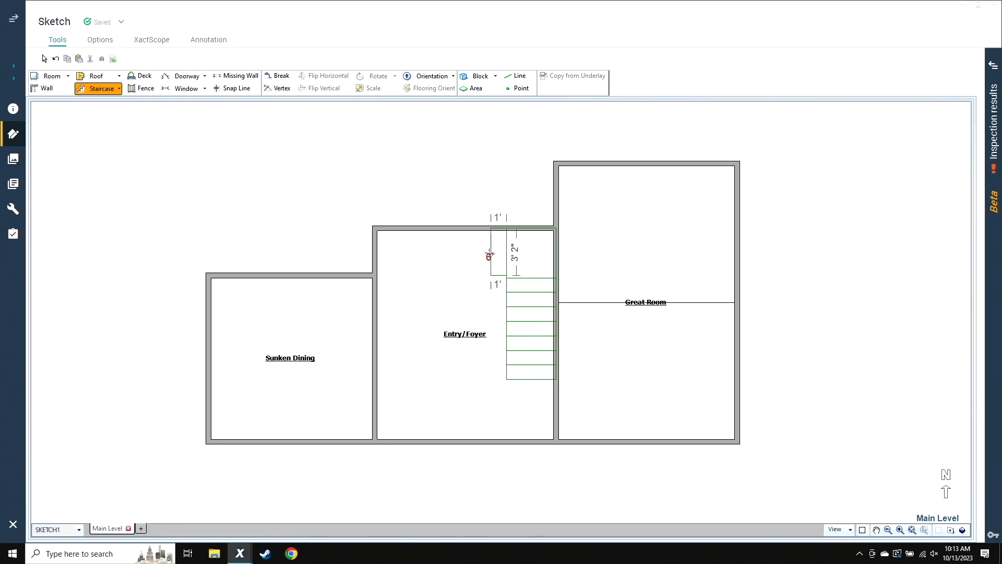
click(427, 256)
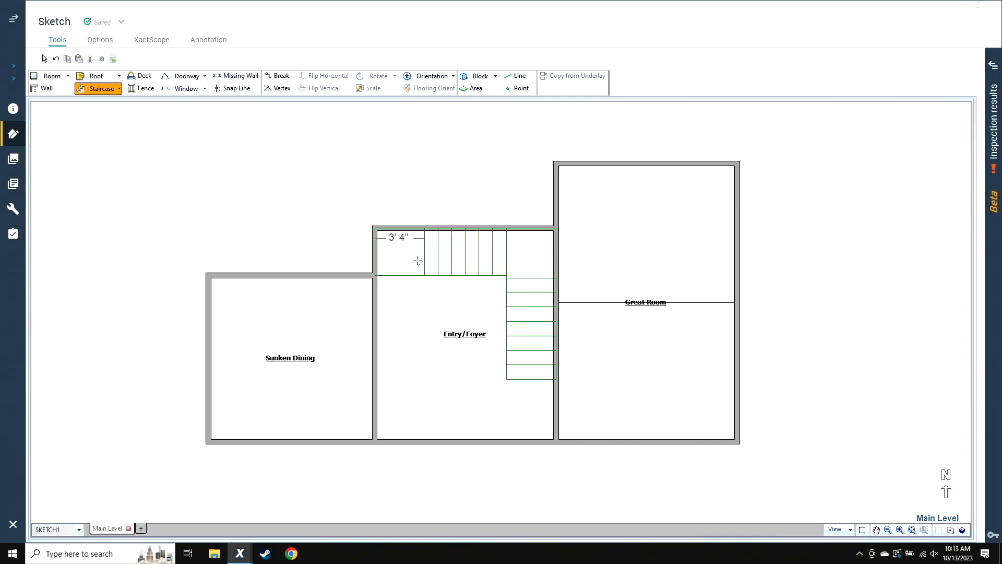
key(Escape)
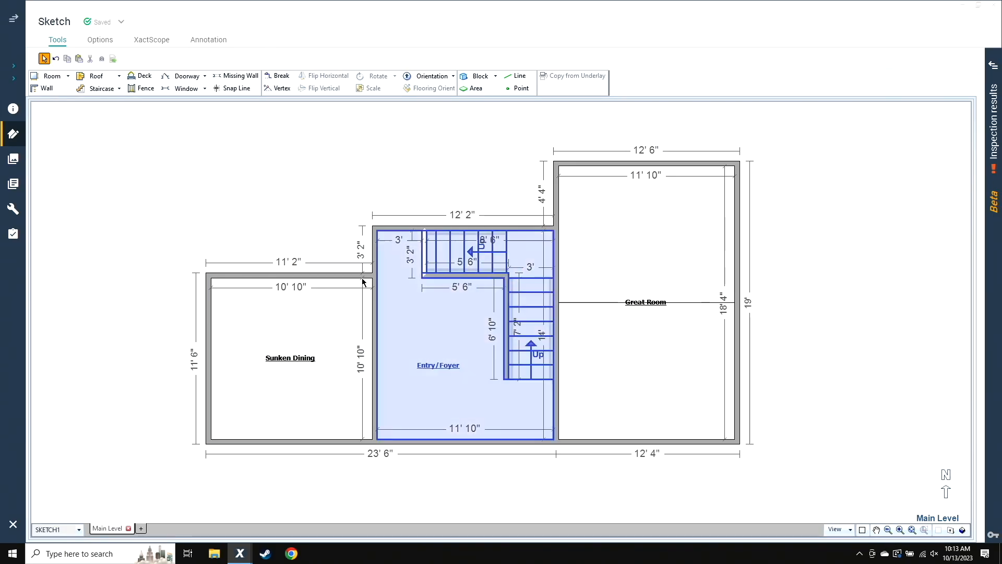
Step: Set the wall type of the lower stair flight's west wall to Missing Above Stairs
scroll(490, 295, up, 1)
scroll(489, 296, up, 1)
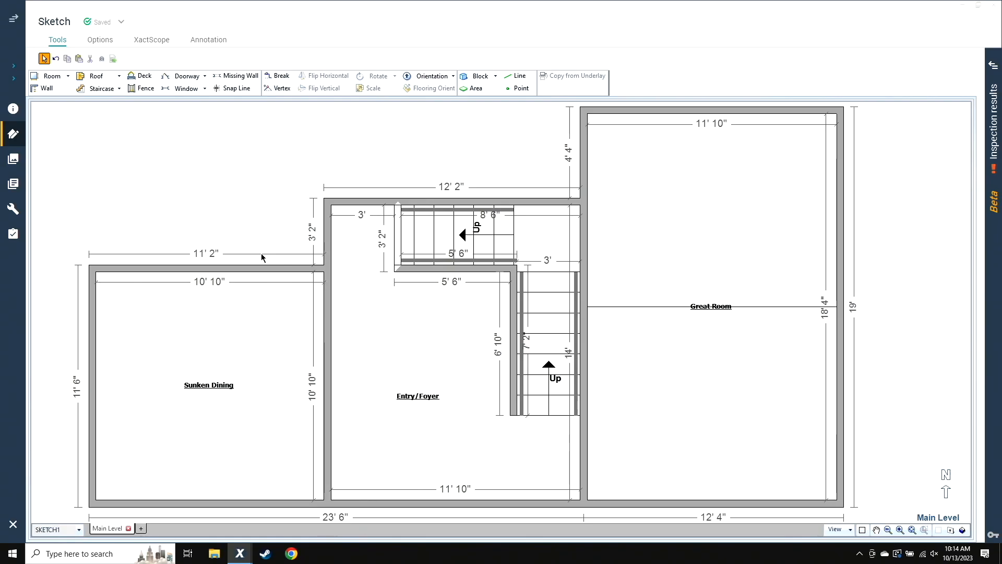
click(513, 343)
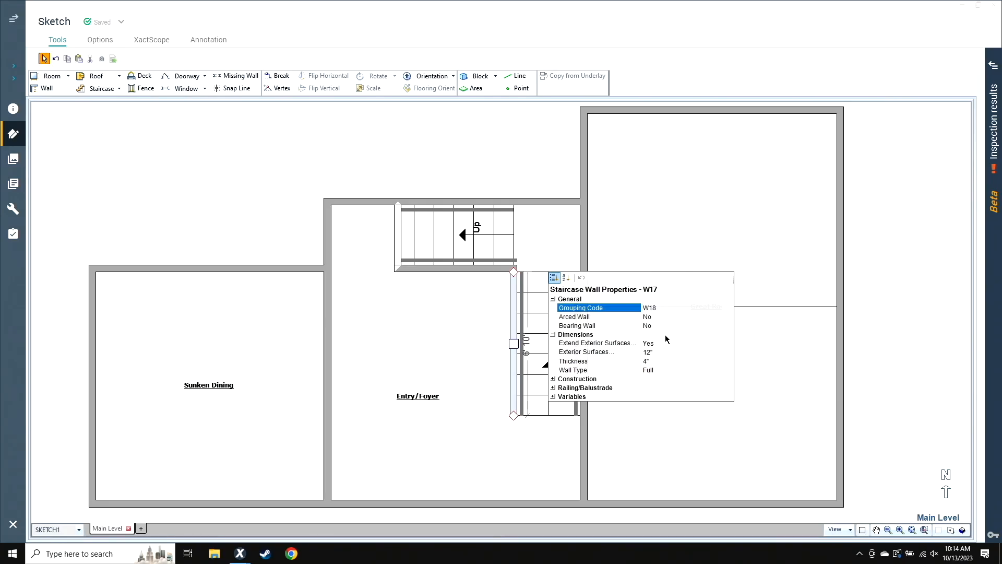
click(665, 343)
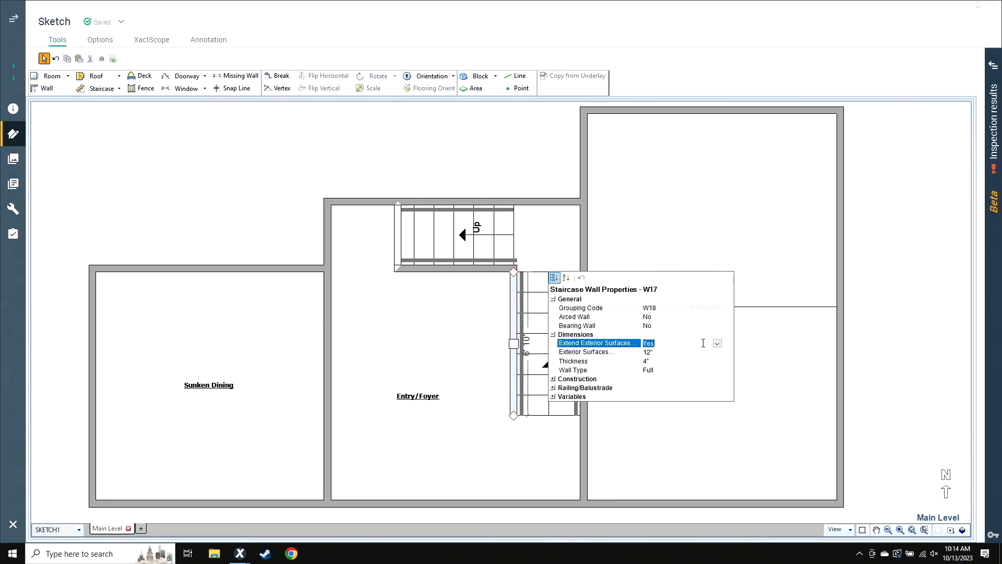
click(718, 343)
click(645, 353)
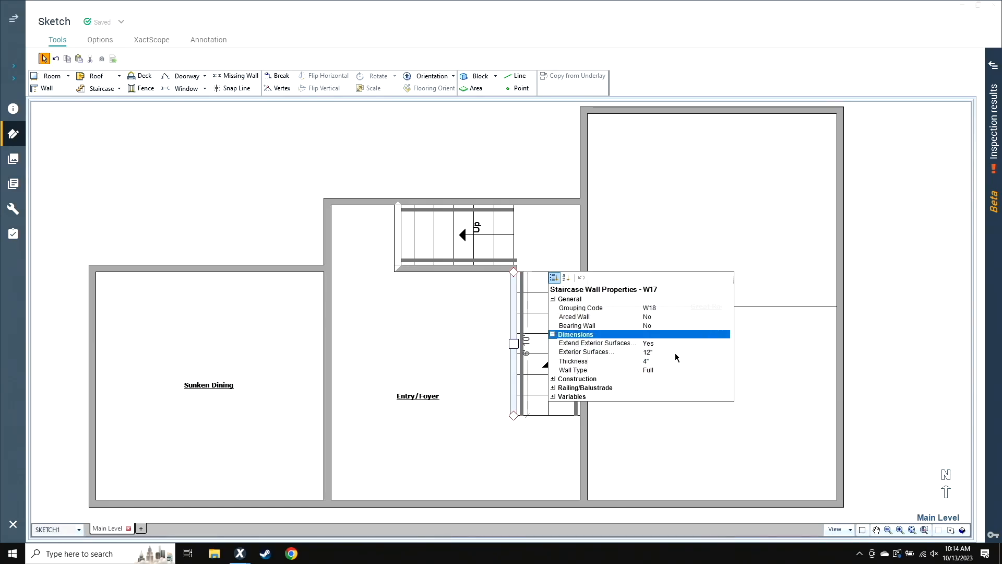
click(672, 371)
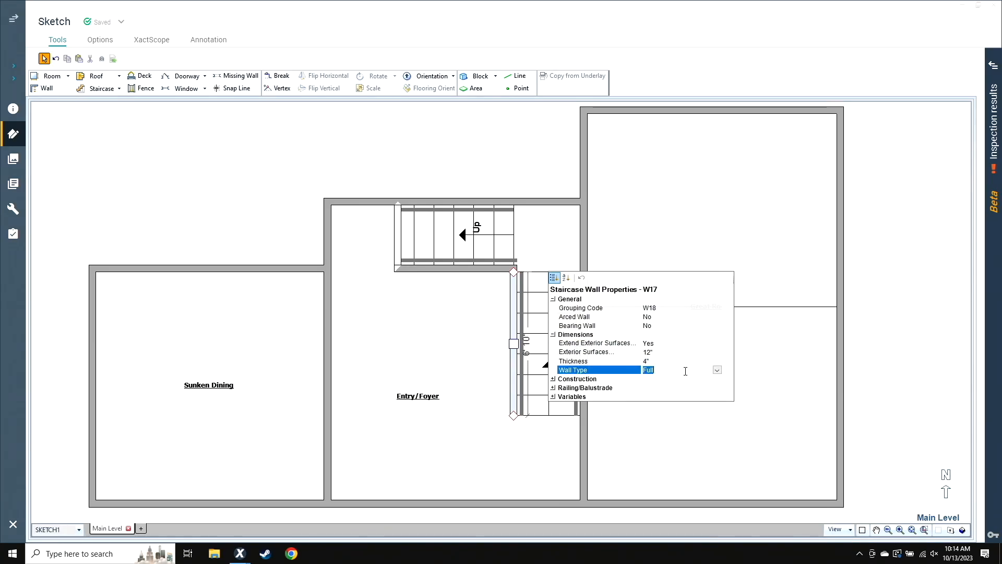
click(718, 370)
click(692, 393)
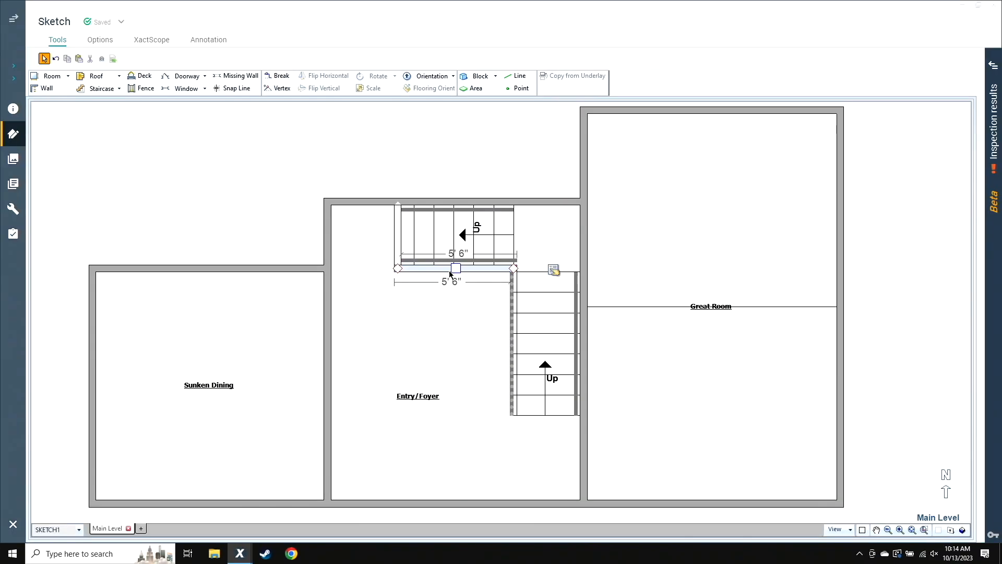
Step: Set the wall type of the upper stair flight's south wall to Missing Above Stairs and close its properties
mouse_move(554, 270)
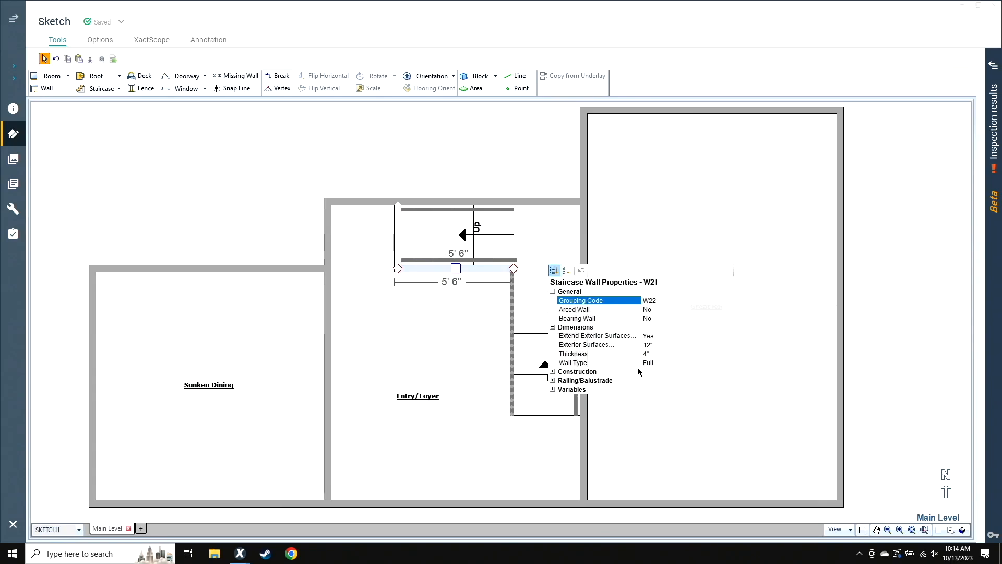
text(Missing (end to end))
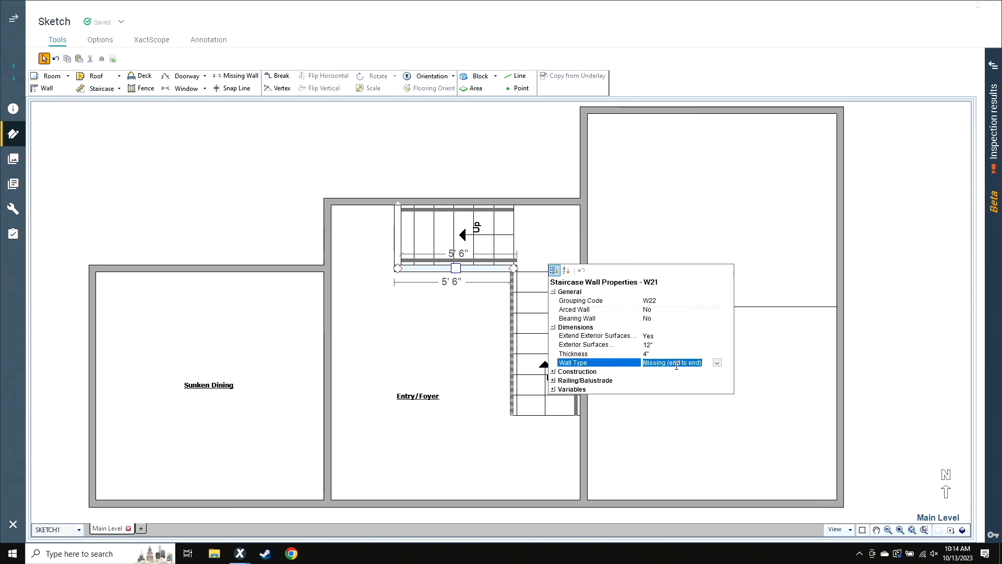
key(Return)
click(704, 381)
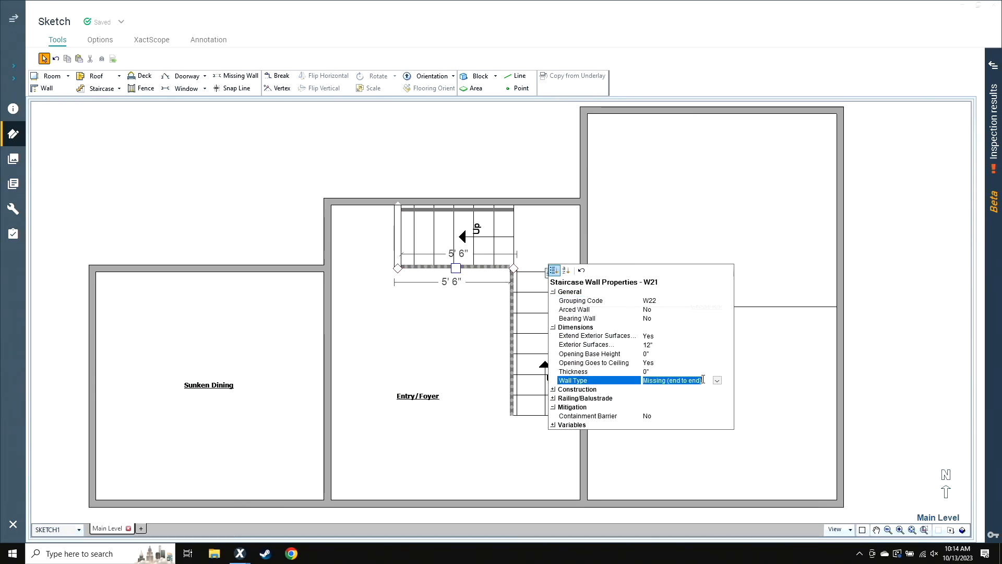
key(Return)
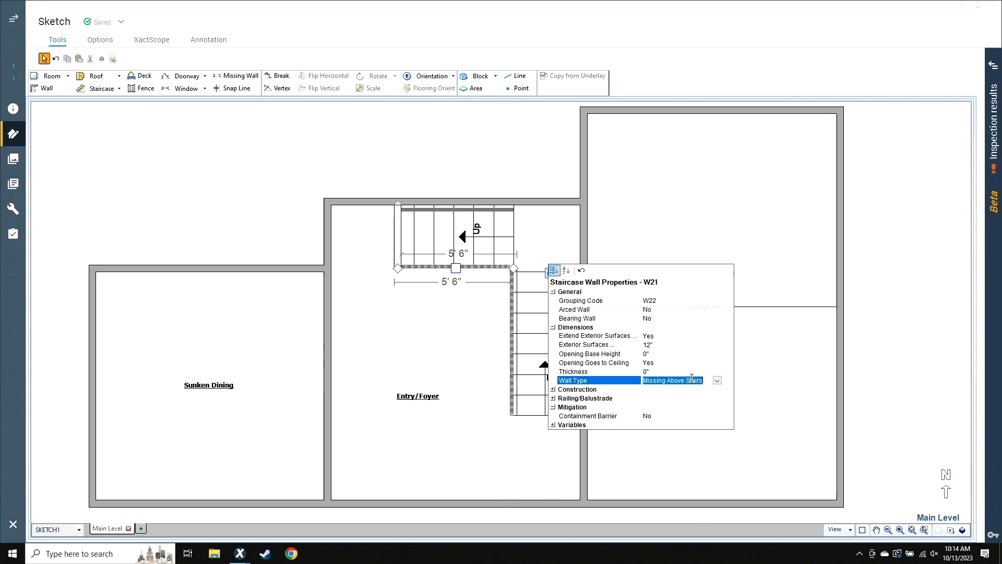
click(899, 416)
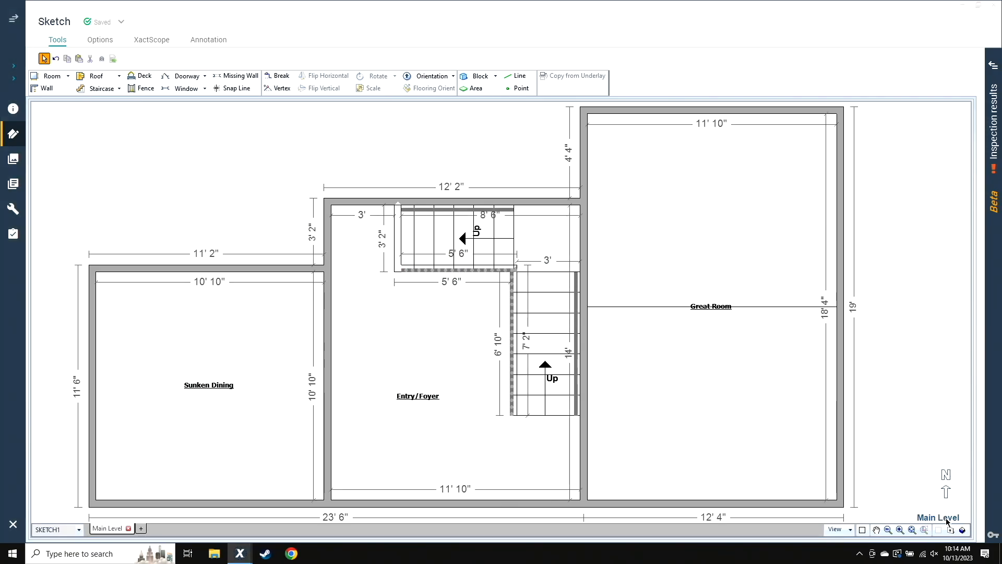
Step: Inspect the staircase railings and the walls beneath both flights in 3D, then return to the floor plan
click(963, 530)
drag(481, 369, 500, 328)
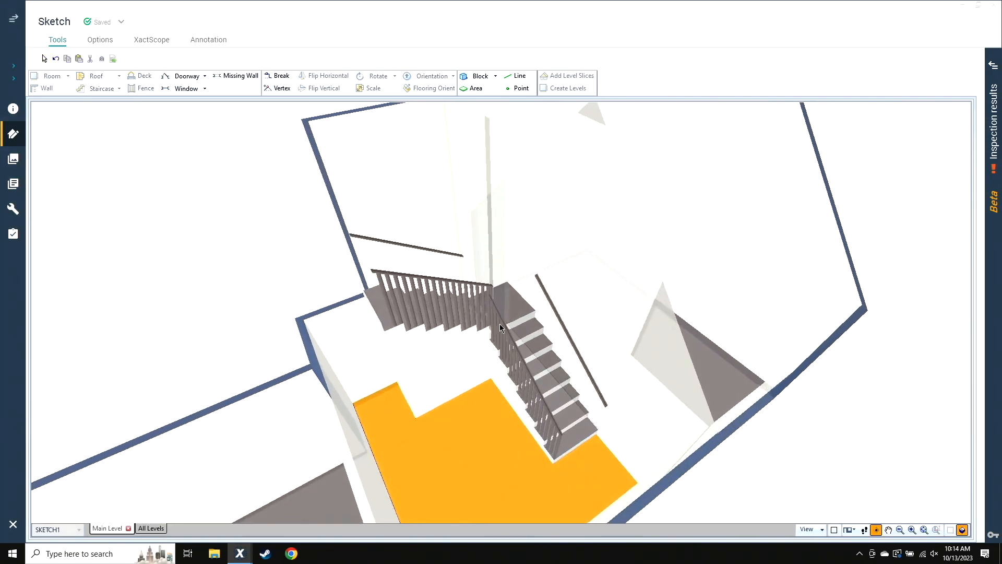
scroll(424, 477, up, 3)
drag(448, 467, 503, 336)
scroll(503, 337, down, 3)
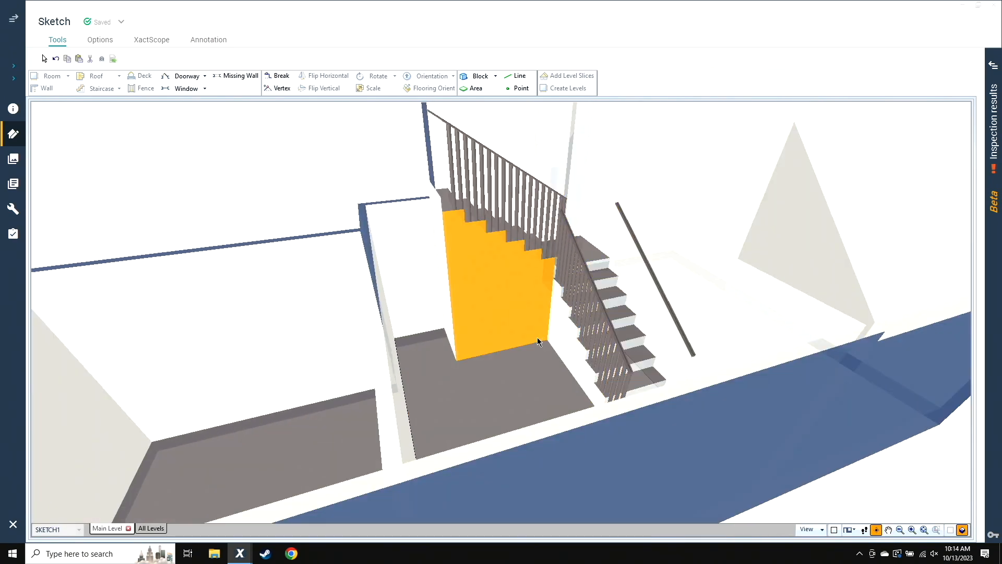
key(Escape)
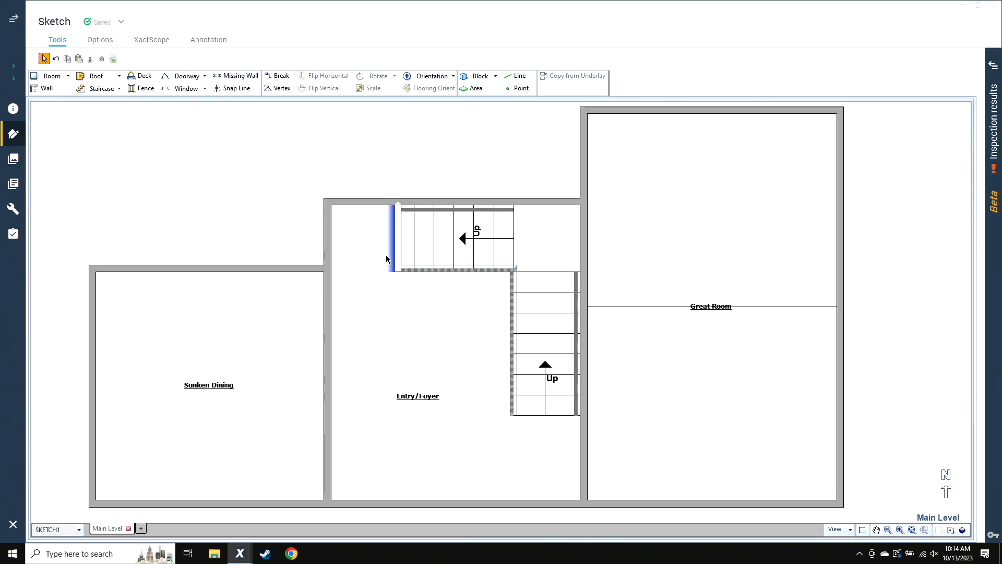
Step: Examine the upper and lower stair flights and the corner where they meet close up in the floor plan
click(432, 254)
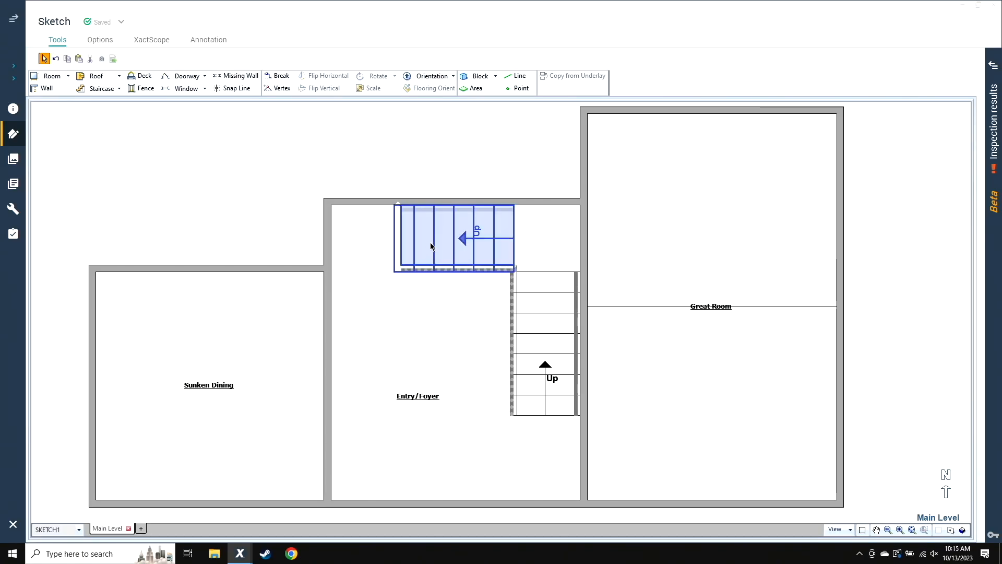
click(424, 246)
click(564, 331)
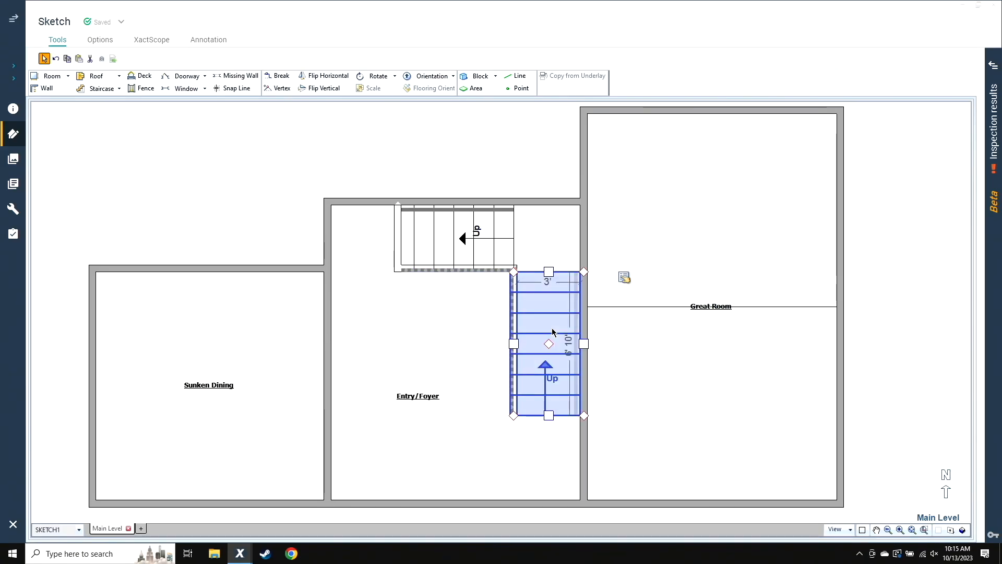
scroll(557, 284, up, 1)
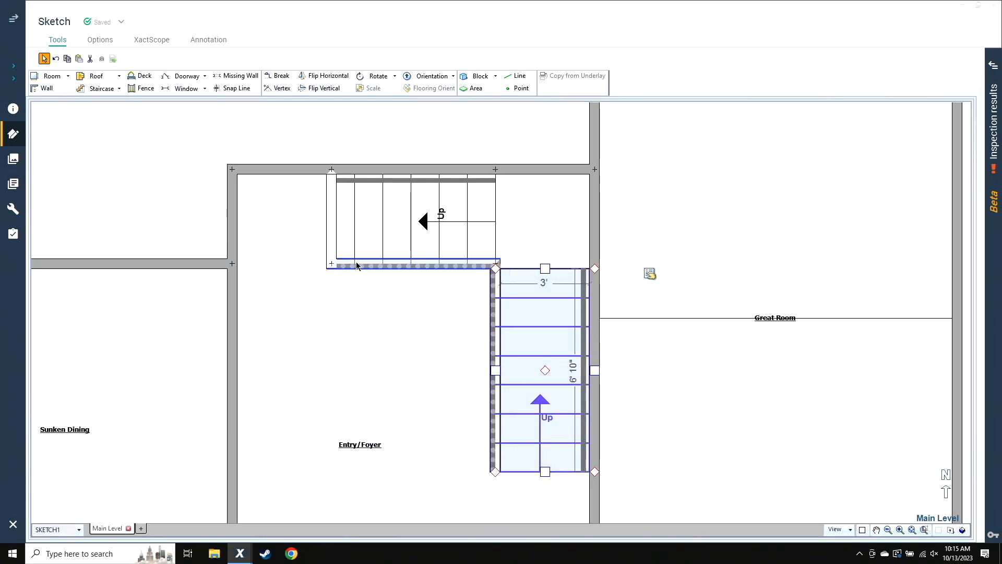
key(ctrl)
key(ctrl)
key(ctrl)
key(ctrl)
key(ctrl)
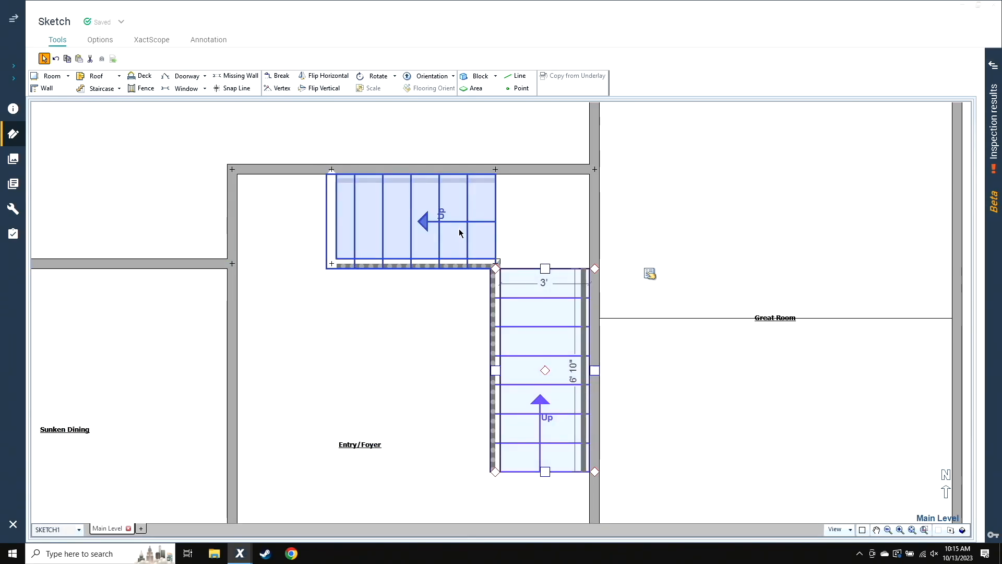
Step: Set the upper stair flight's inside width to 3' by repositioning its south wall
click(447, 243)
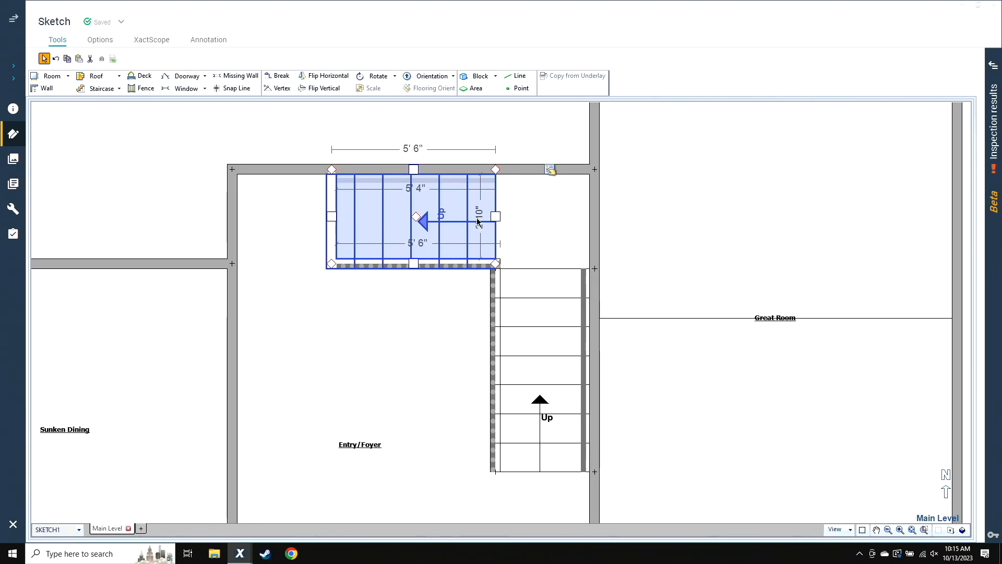
click(413, 264)
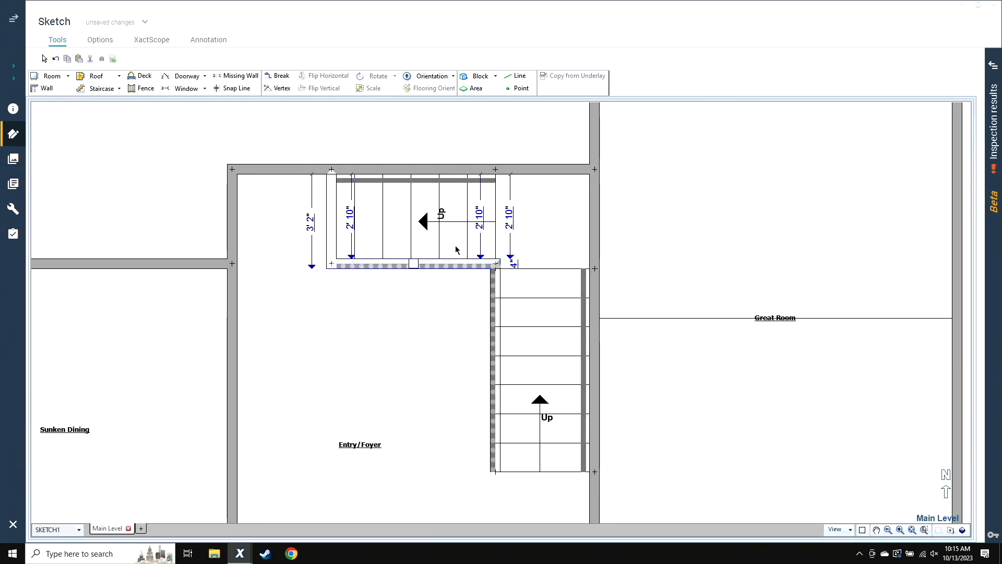
click(481, 226)
text(3)
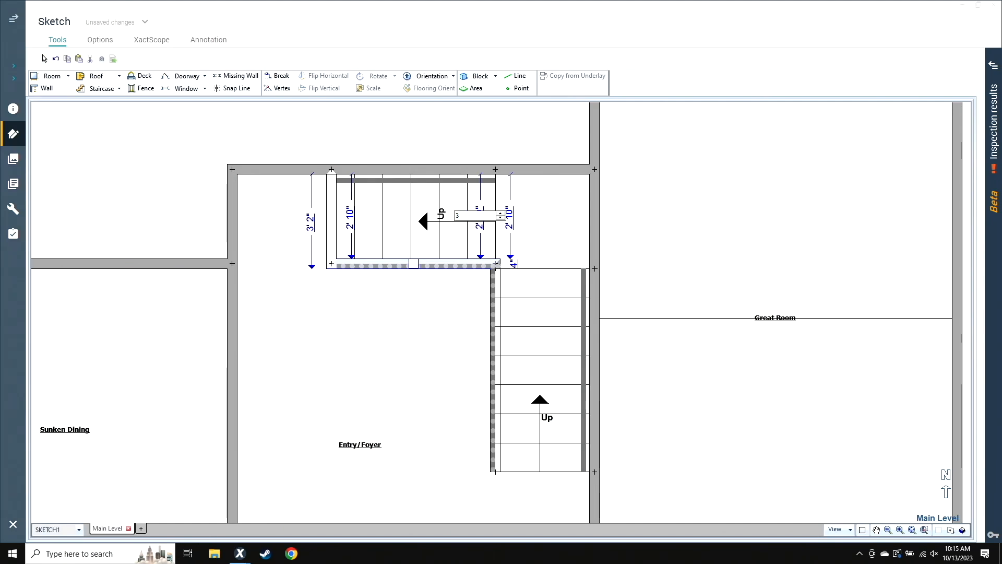
key(Return)
click(281, 262)
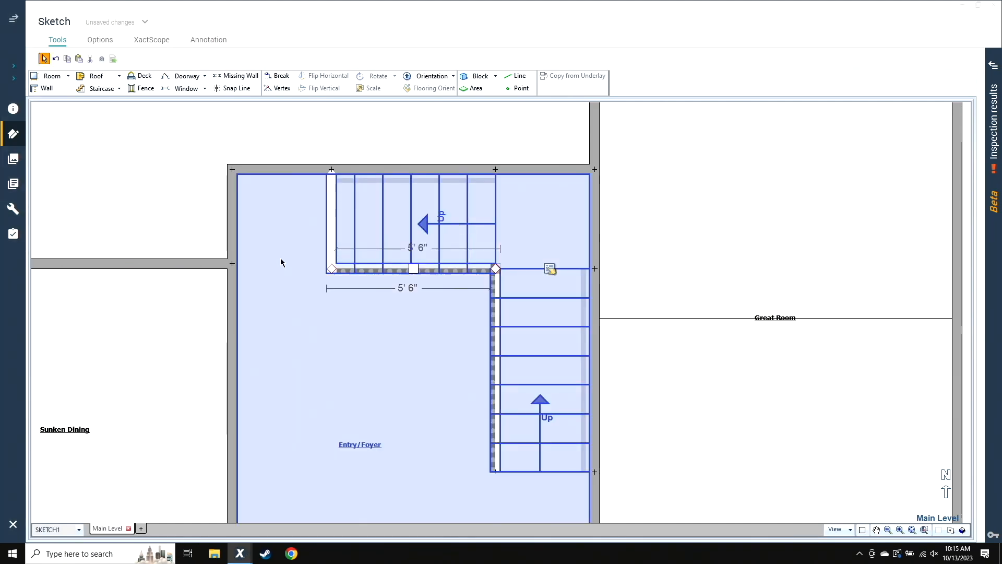
Step: Compare the dimensions of the two stair flights and examine the upper flight's southwest corner close up
click(434, 352)
click(474, 230)
key(ctrl)
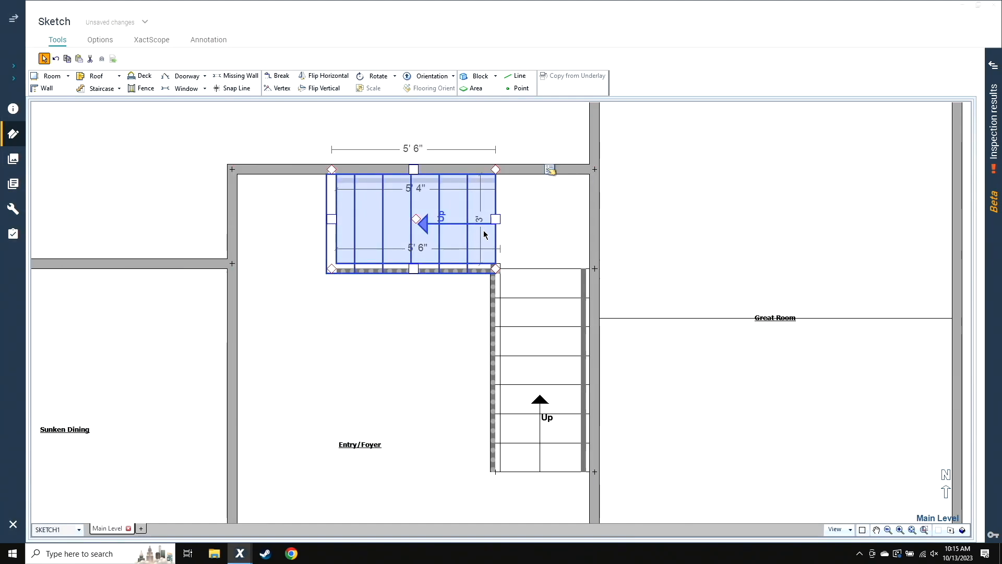
click(549, 312)
key(ctrl)
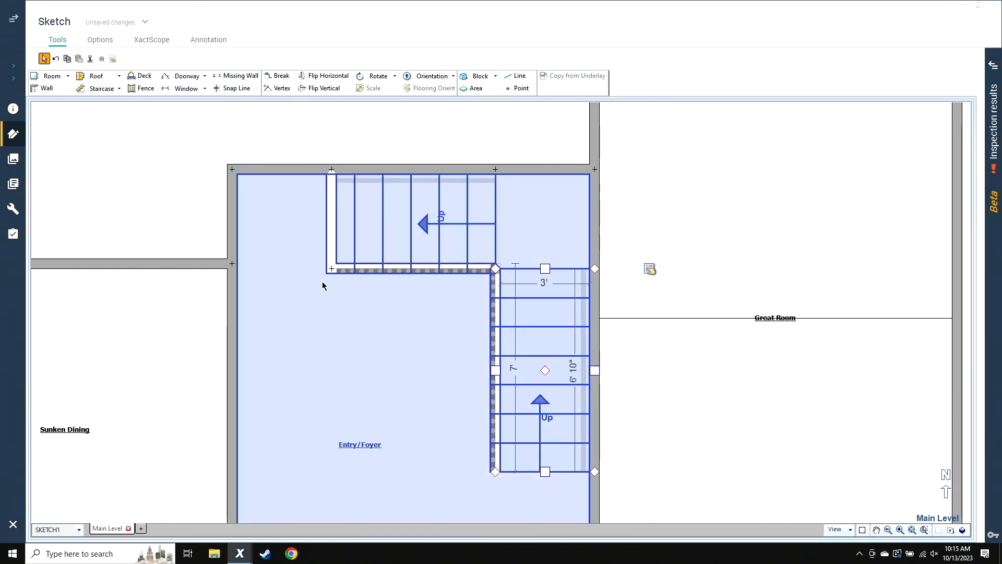
scroll(248, 271, up, 2)
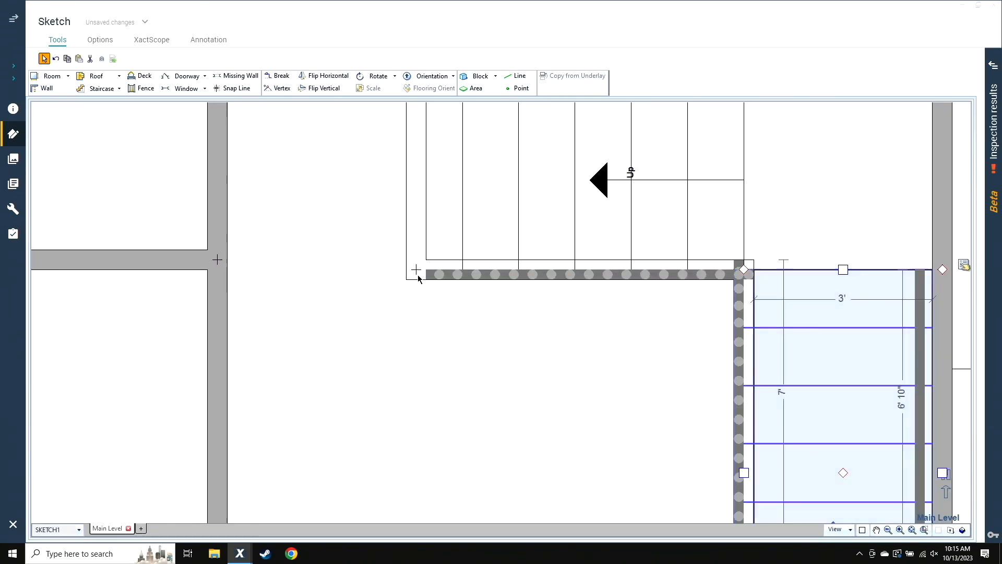
scroll(379, 285, down, 2)
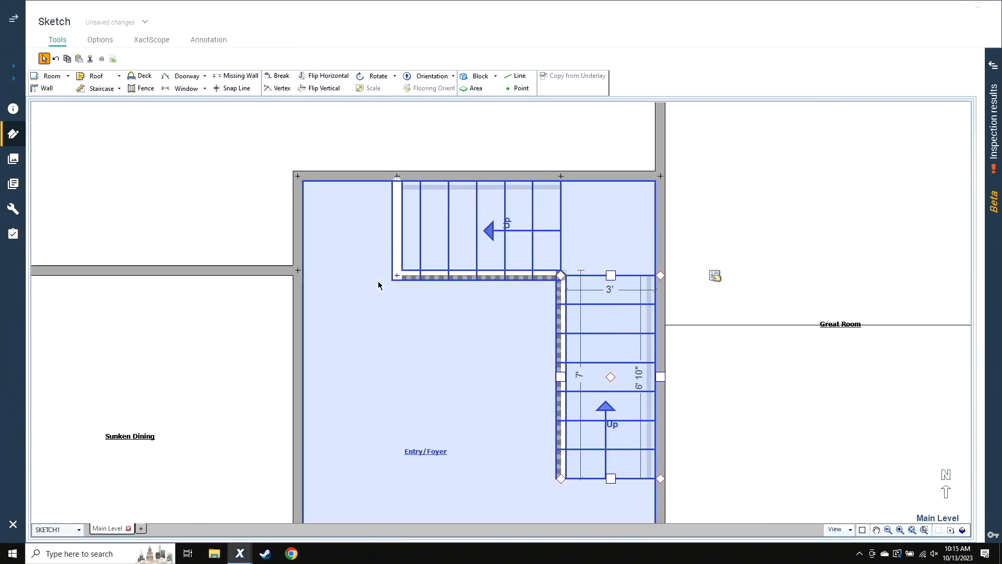
scroll(379, 285, down, 1)
click(252, 238)
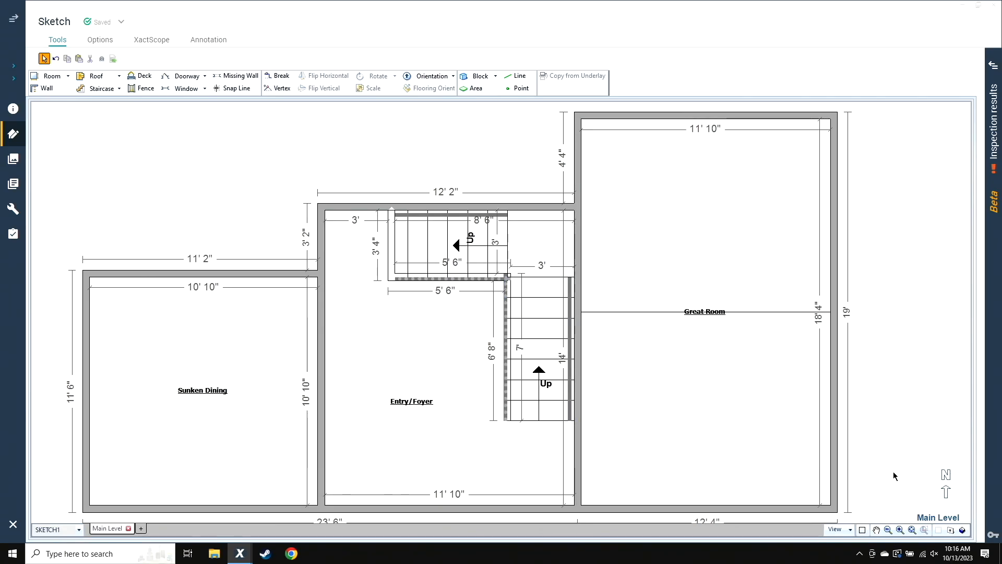
Step: Break the Great Room's south wall at two points, each about 3' 4" in from the room's outer corners
scroll(898, 447, down, 1)
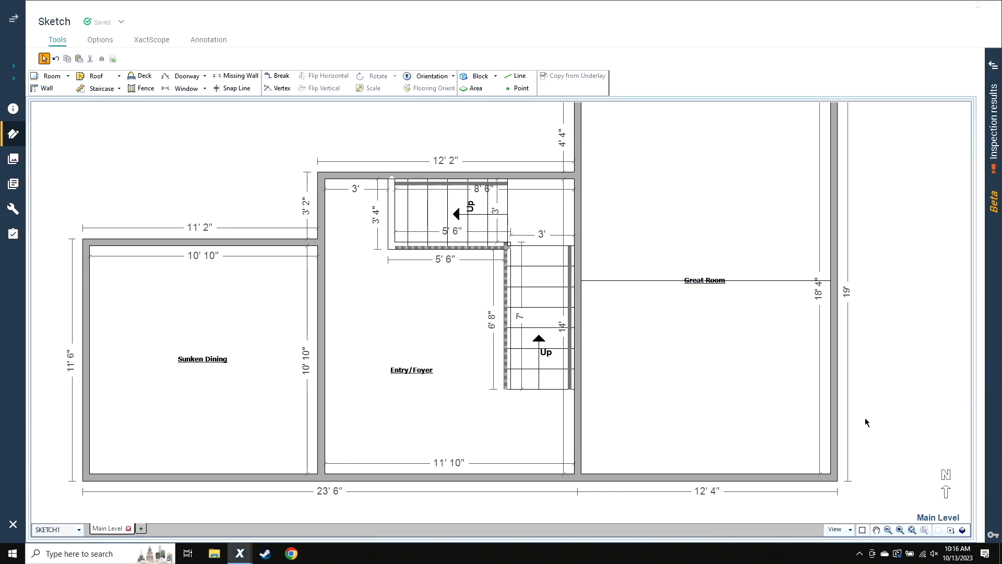
drag(730, 439, 683, 283)
scroll(683, 283, up, 3)
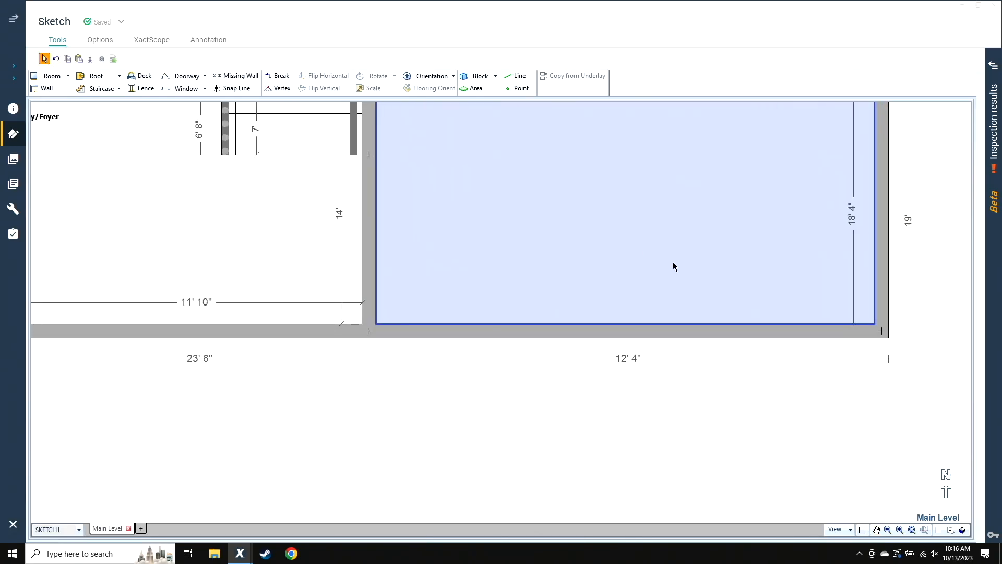
drag(699, 239, 687, 325)
key(a)
key(b)
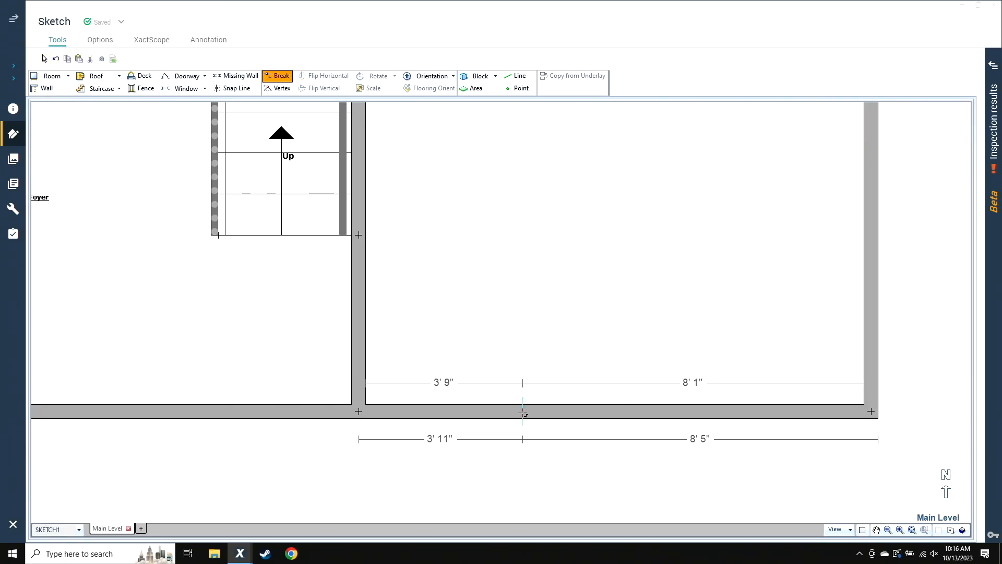
click(501, 415)
click(738, 412)
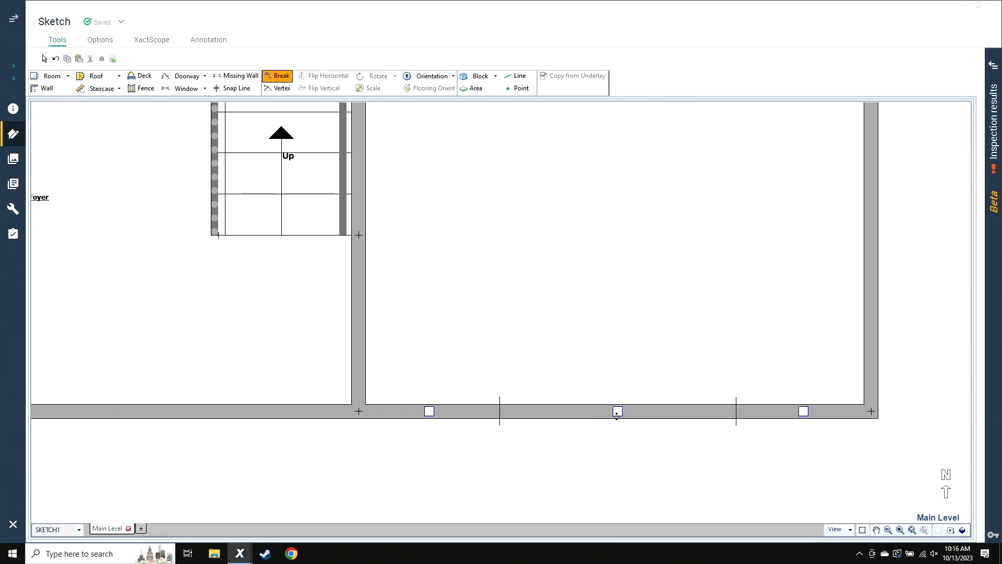
Step: Pull the middle segment of the Great Room's south wall outward as a bay and set its inside depth to 2'
drag(618, 411, 619, 475)
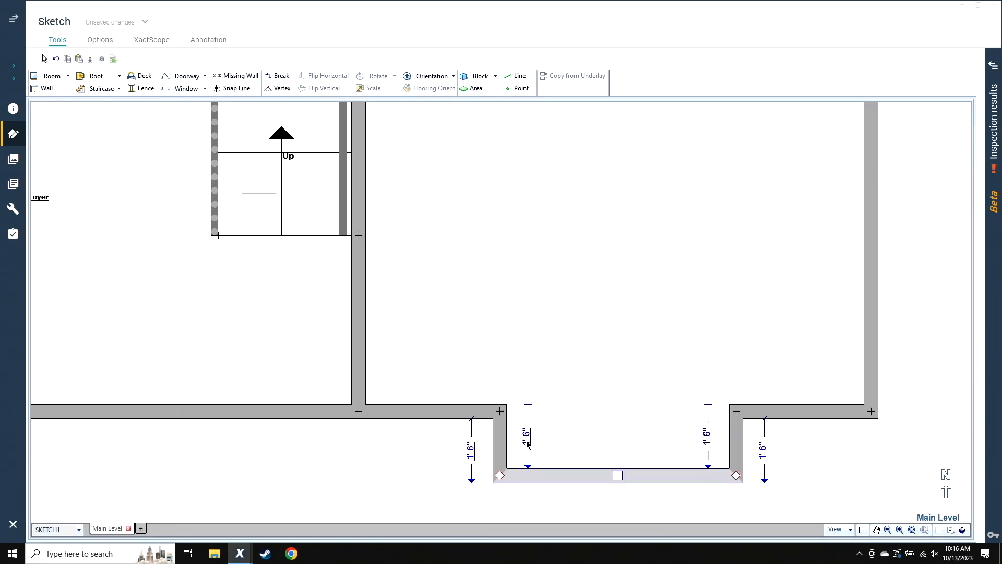
click(527, 445)
text(2)
key(Return)
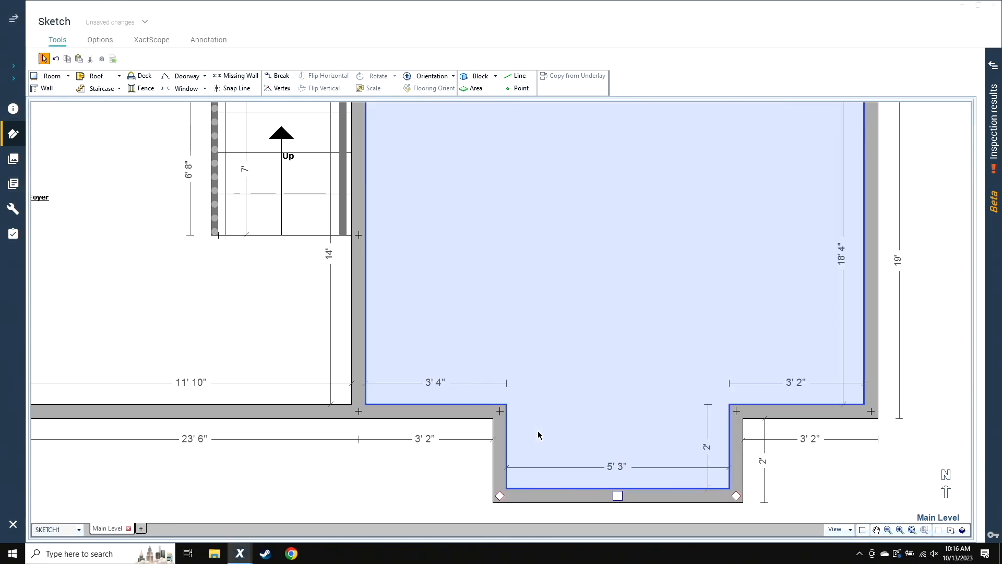
Step: Set the inside length of the south wall segment west of the bay to 2' 11"
click(616, 469)
click(436, 384)
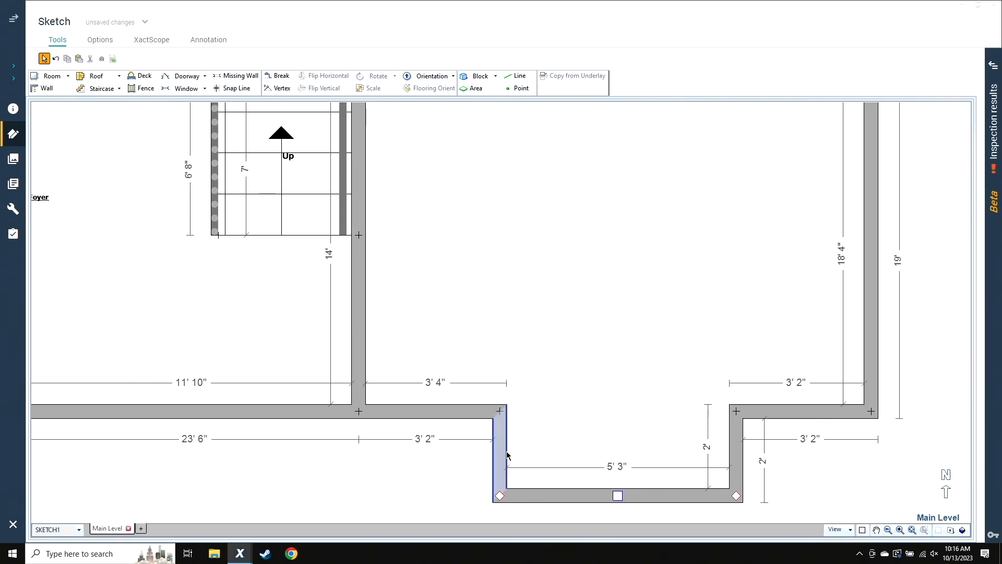
click(505, 456)
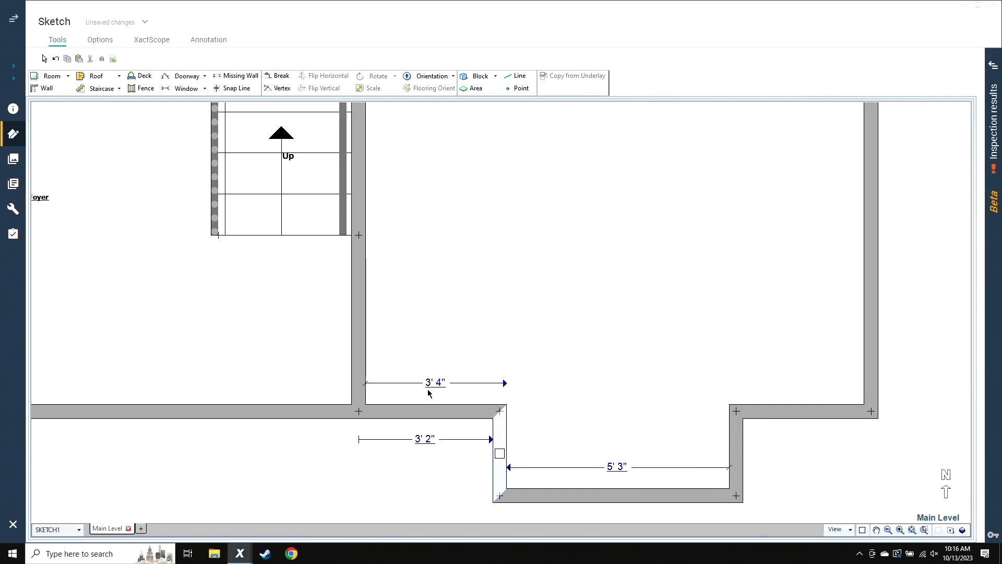
click(435, 384)
text(2'11)
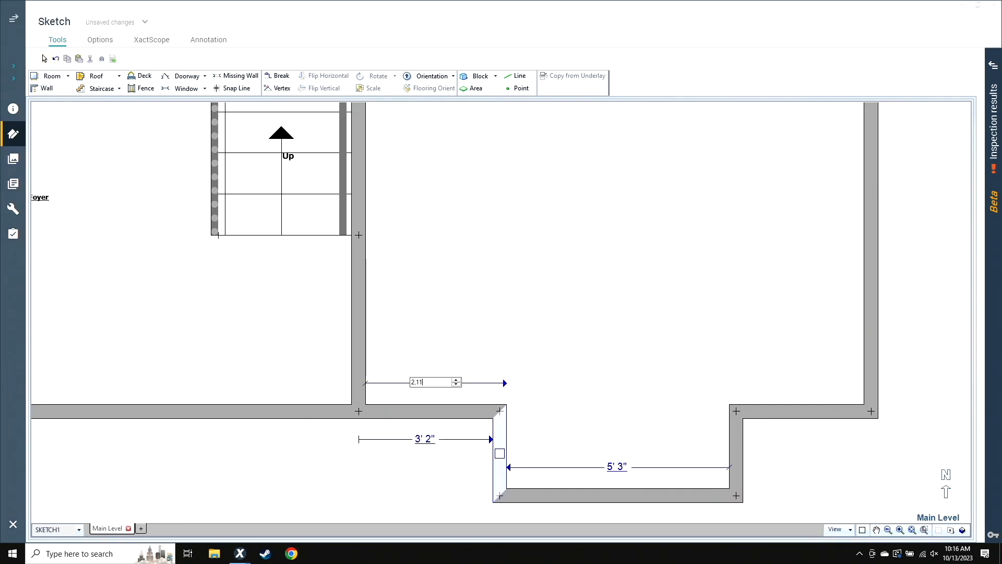
key(Return)
click(636, 457)
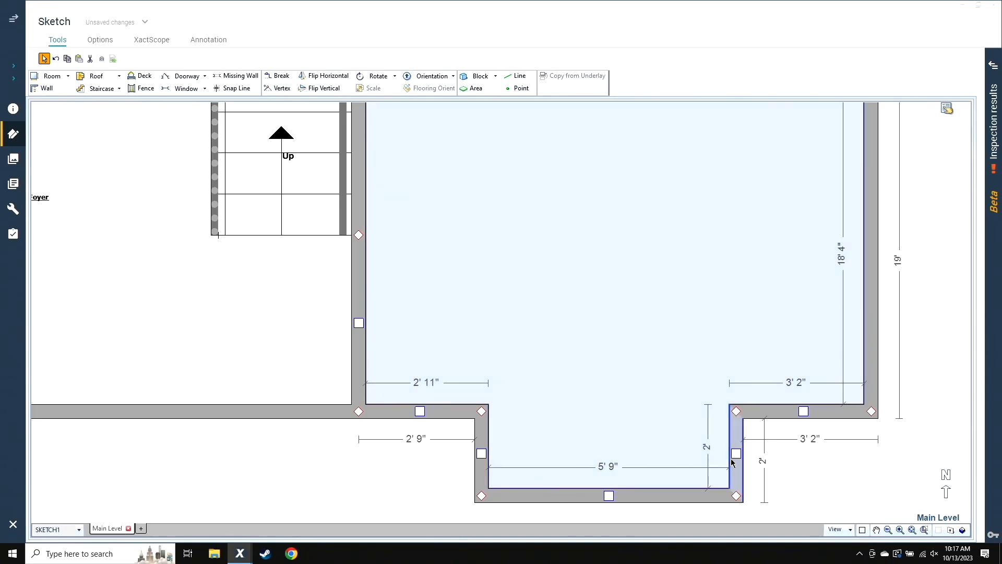
Step: Set the inside length of the south wall segment east of the bay to 2' 11" and review the whole plan
click(737, 453)
click(797, 384)
text(2.1)
key(Return)
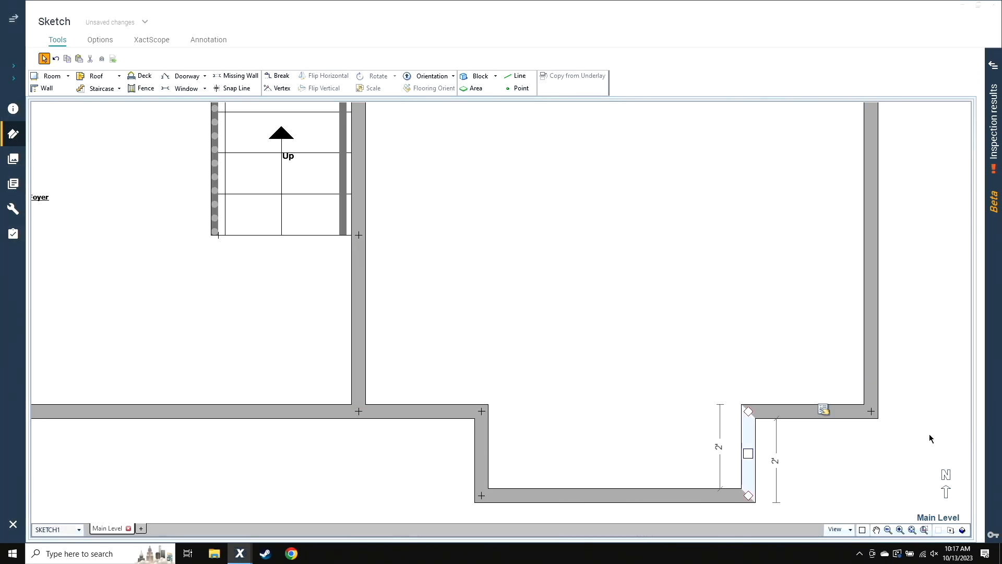
click(626, 465)
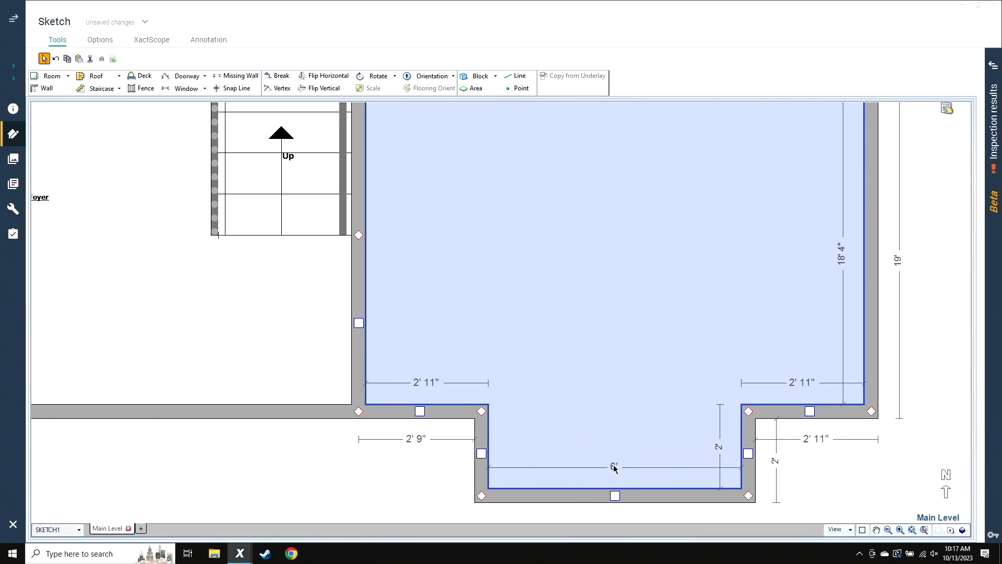
scroll(615, 468, down, 2)
click(832, 363)
scroll(875, 418, down, 2)
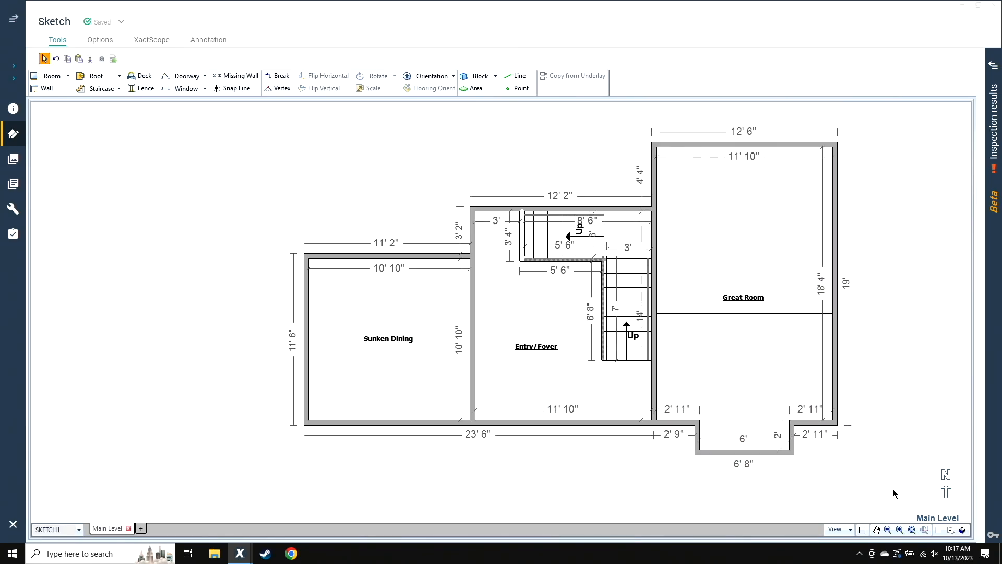
drag(878, 419, 782, 408)
scroll(647, 313, up, 1)
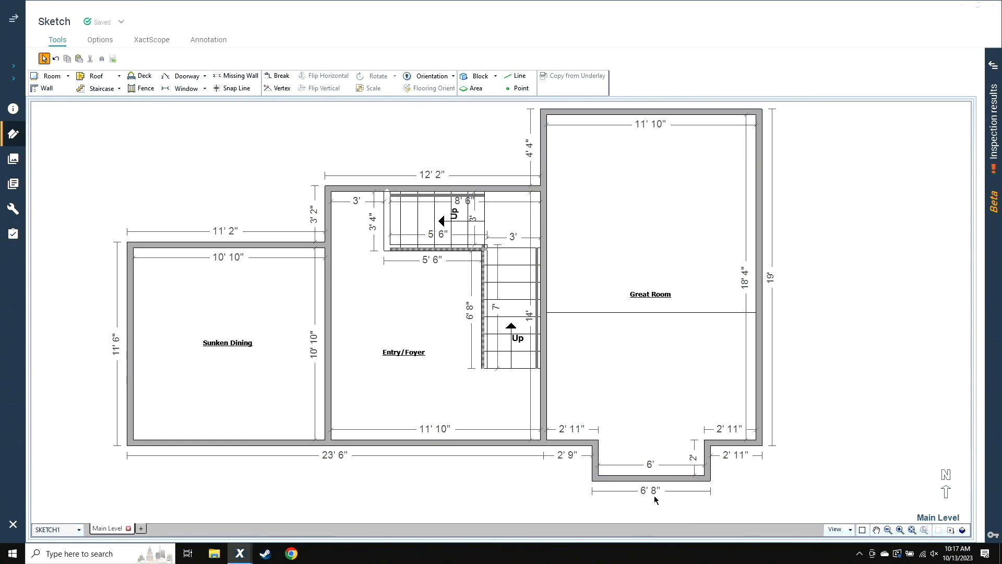
Step: Try extending the Great Room's bay to a depth of about 3' 10", and undo the change
click(658, 477)
drag(651, 478, 648, 506)
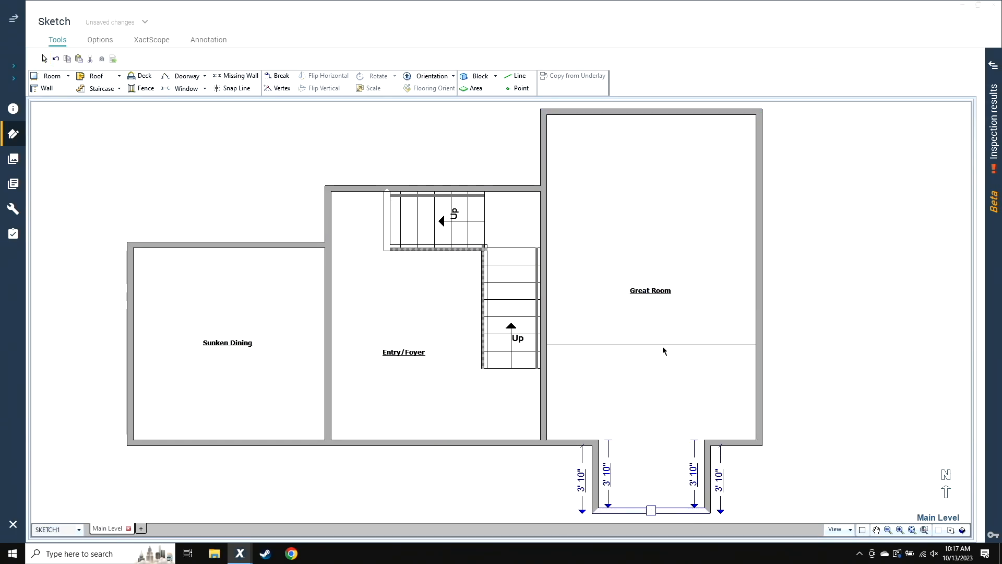
key(ctrl+z)
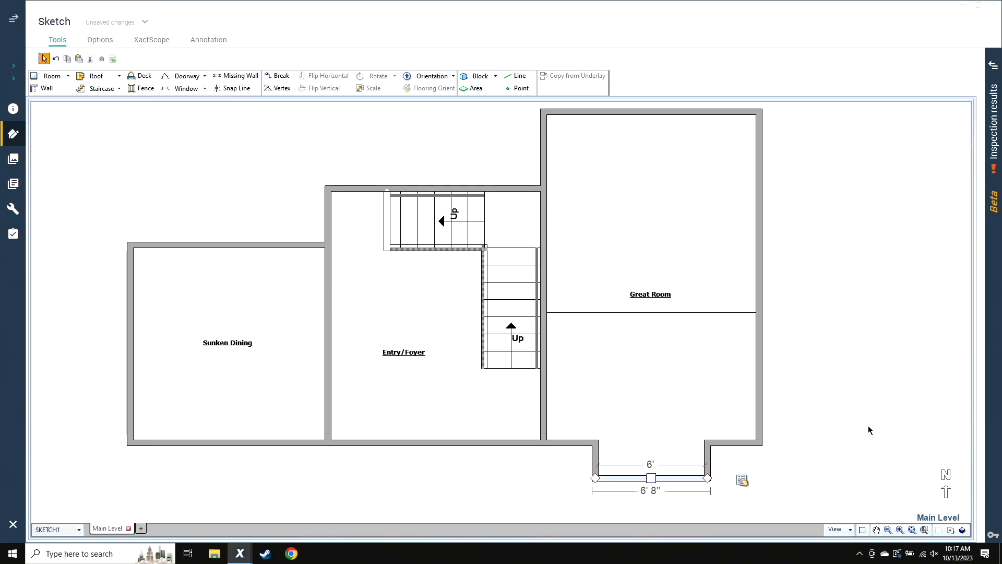
click(796, 426)
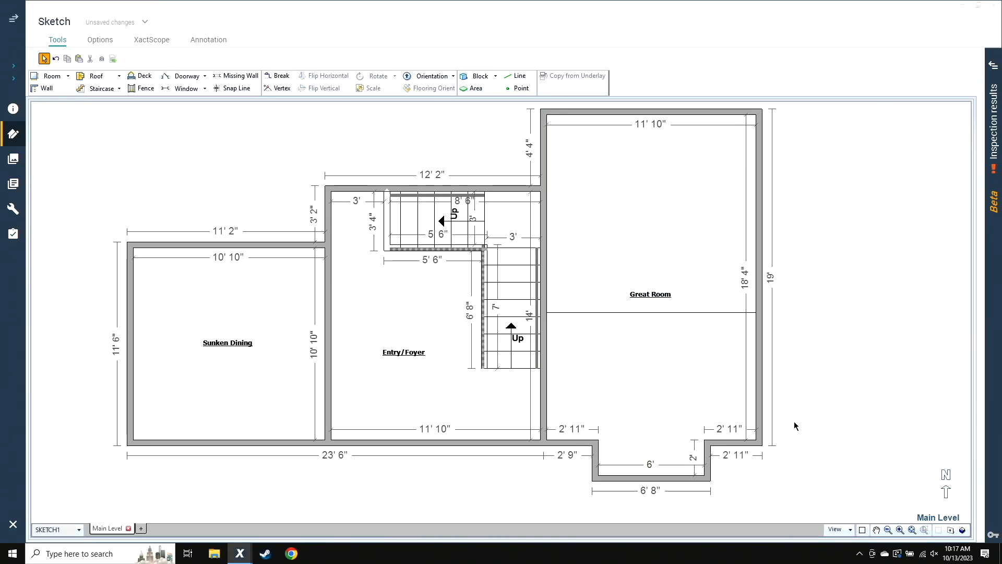
Step: Try orienting the Great Room from its east wall, check the ceiling in 3D, and return to the floor plan
click(429, 77)
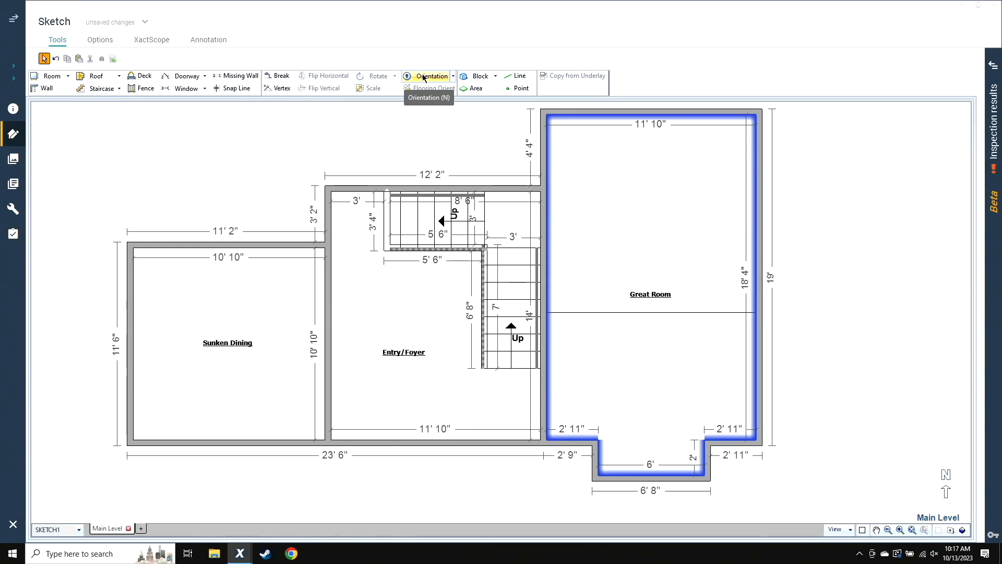
click(650, 312)
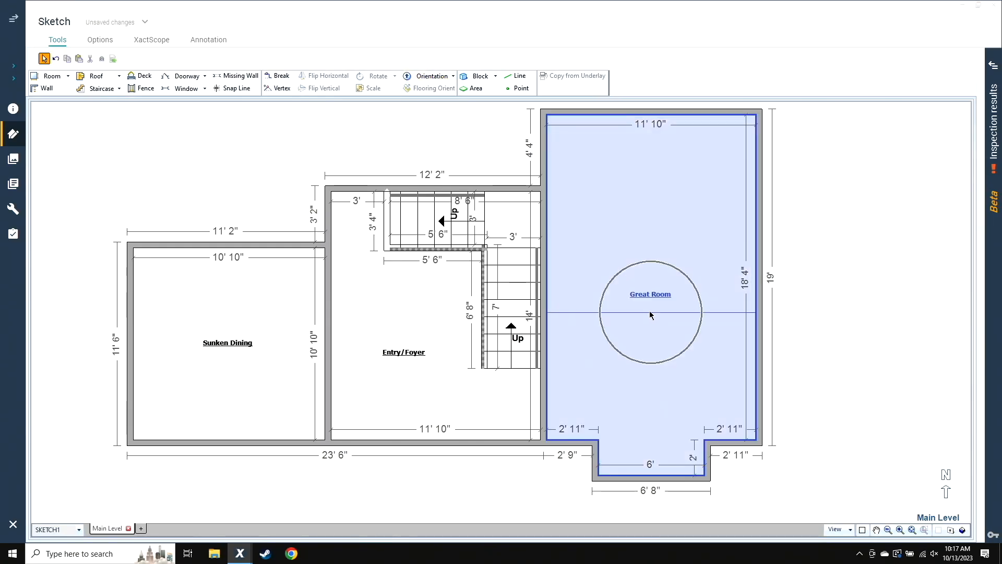
click(436, 77)
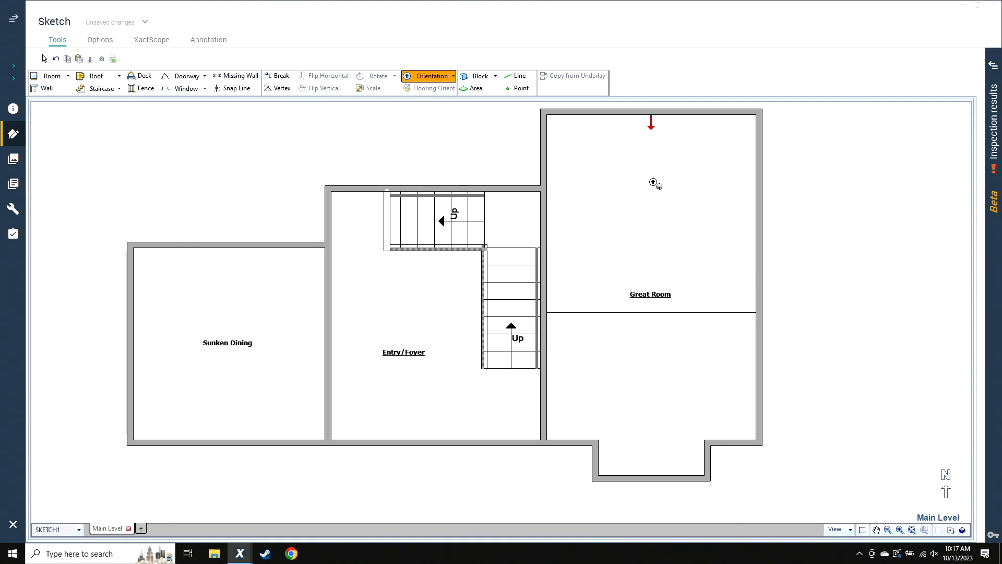
click(736, 256)
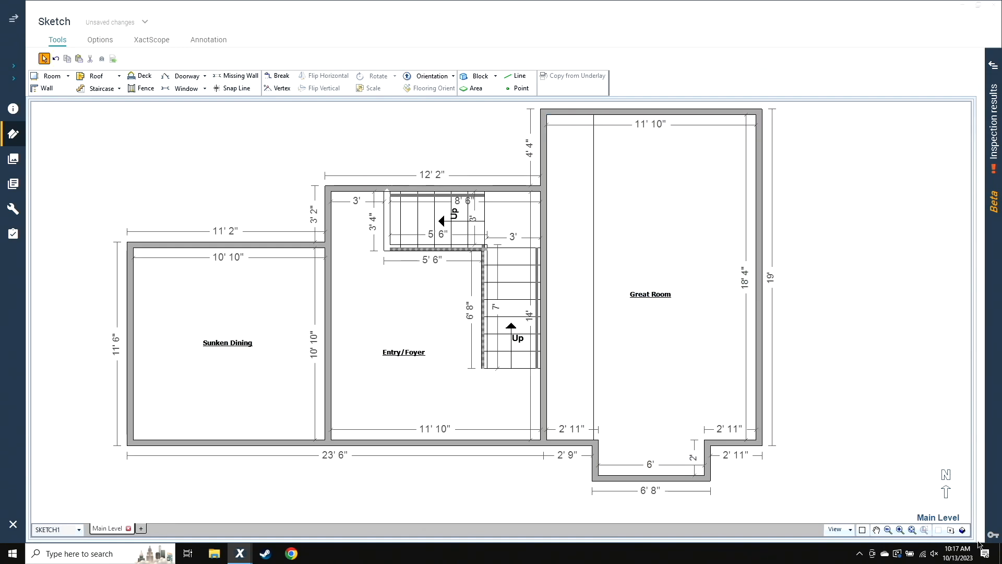
click(962, 530)
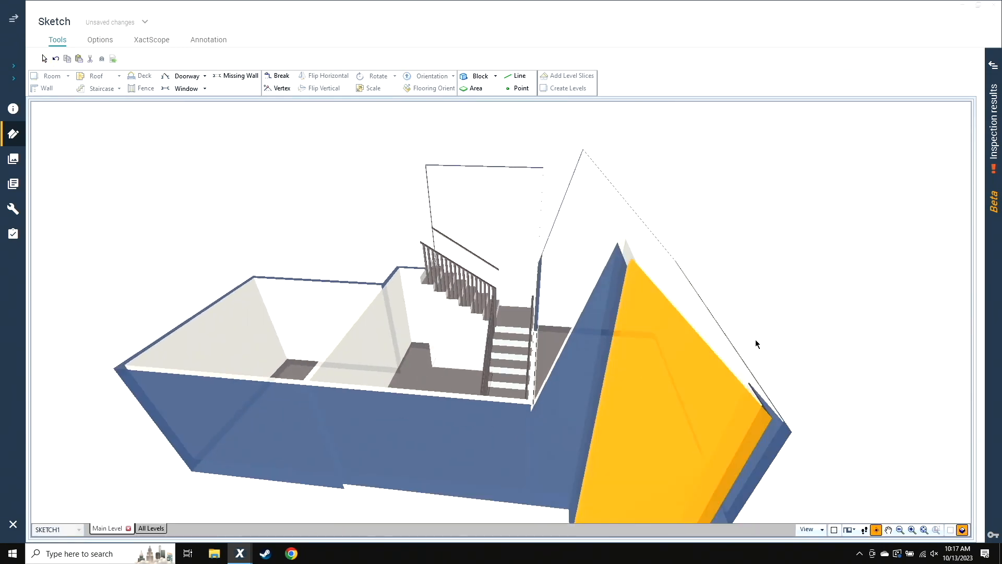
click(962, 530)
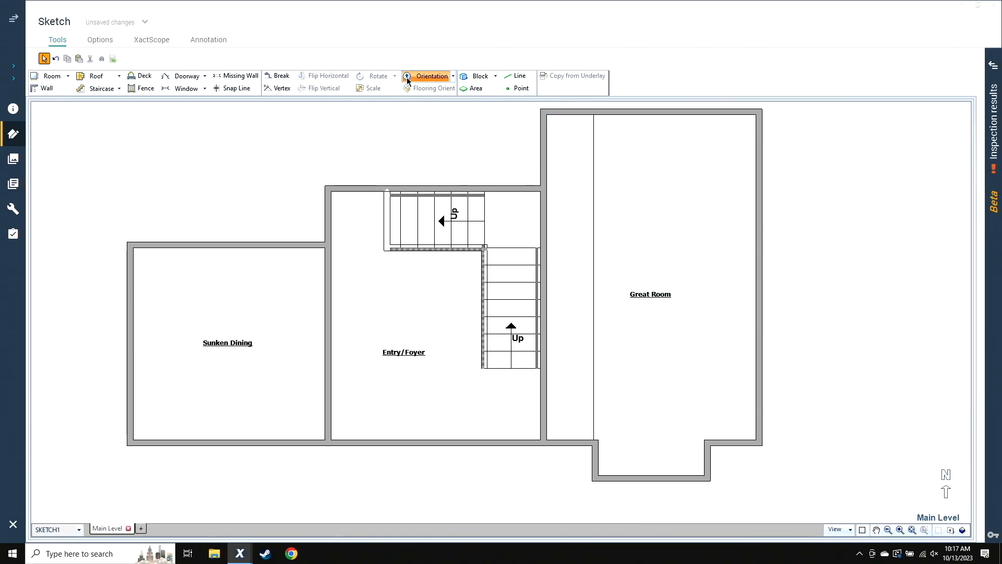
Step: Try orienting the Great Room from its west wall, and set its orientation from the north wall instead
click(556, 302)
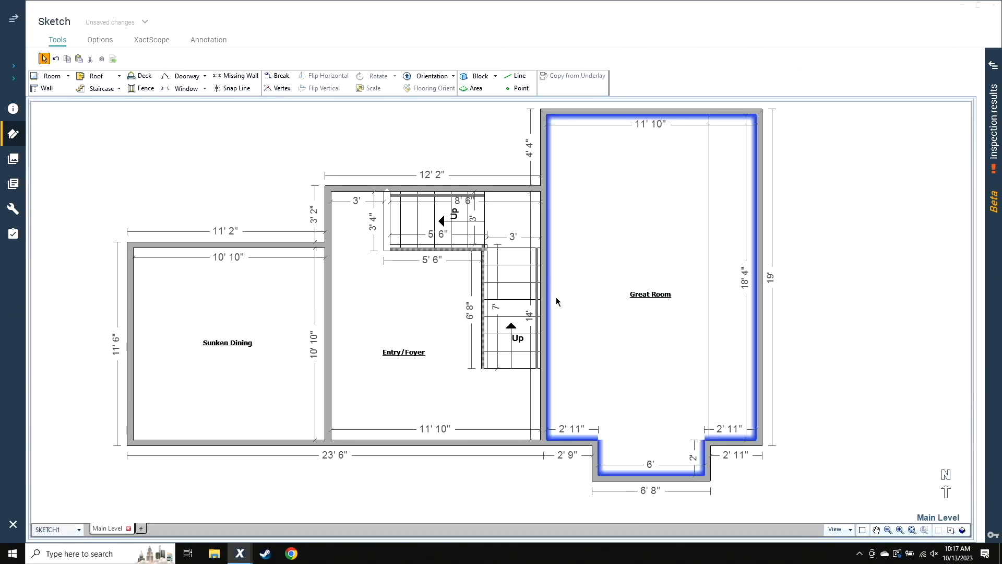
click(746, 295)
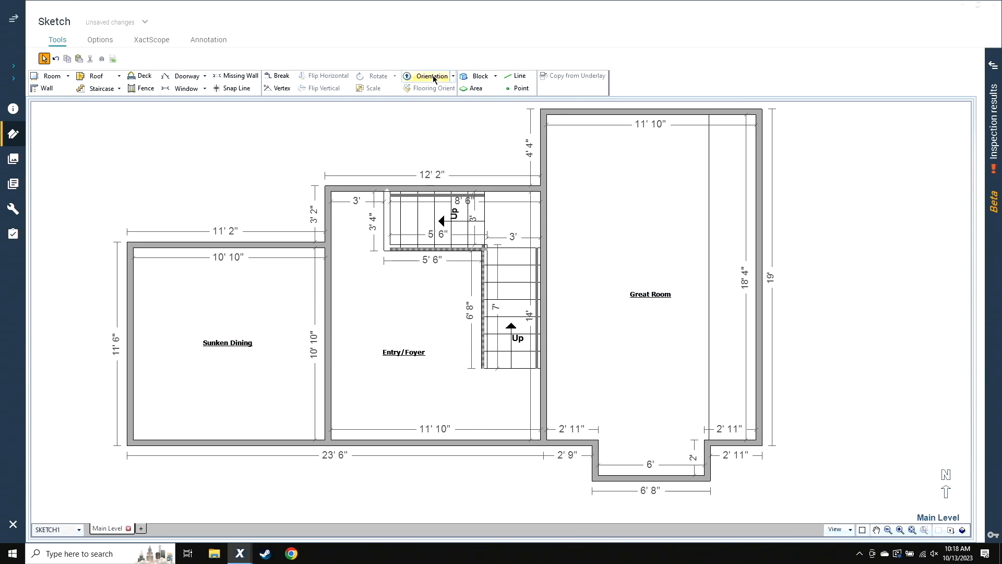
click(428, 76)
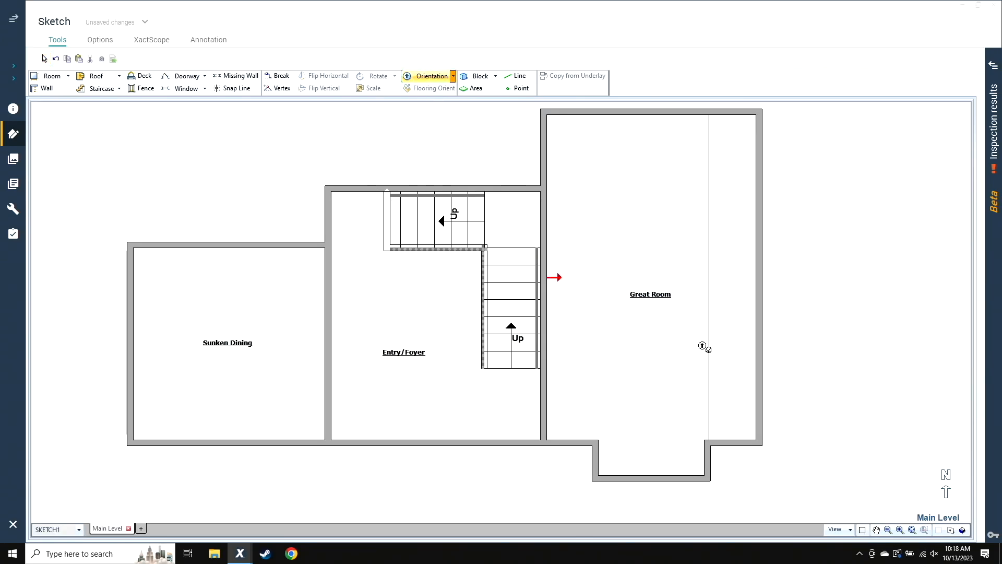
click(653, 124)
click(690, 305)
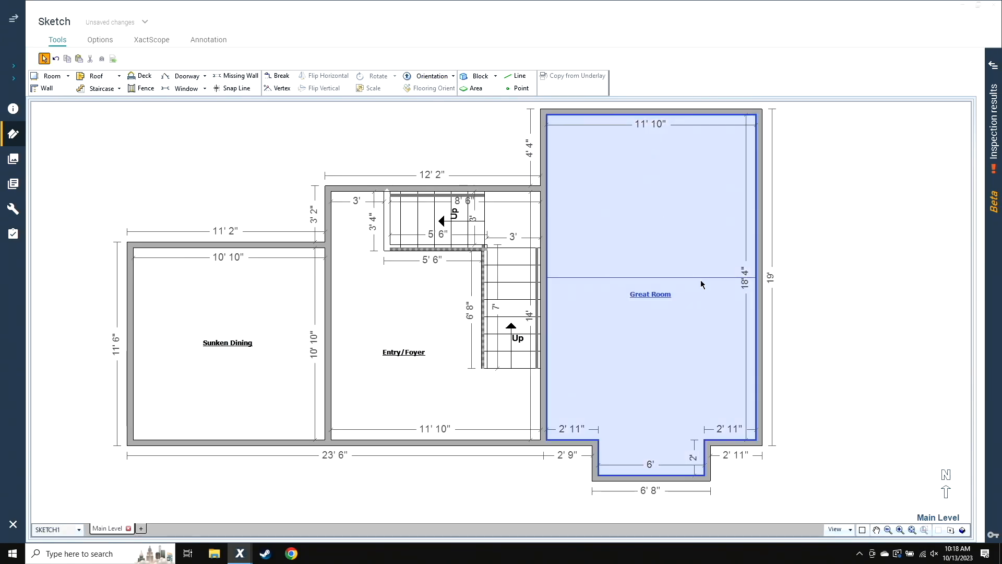
click(721, 442)
click(727, 112)
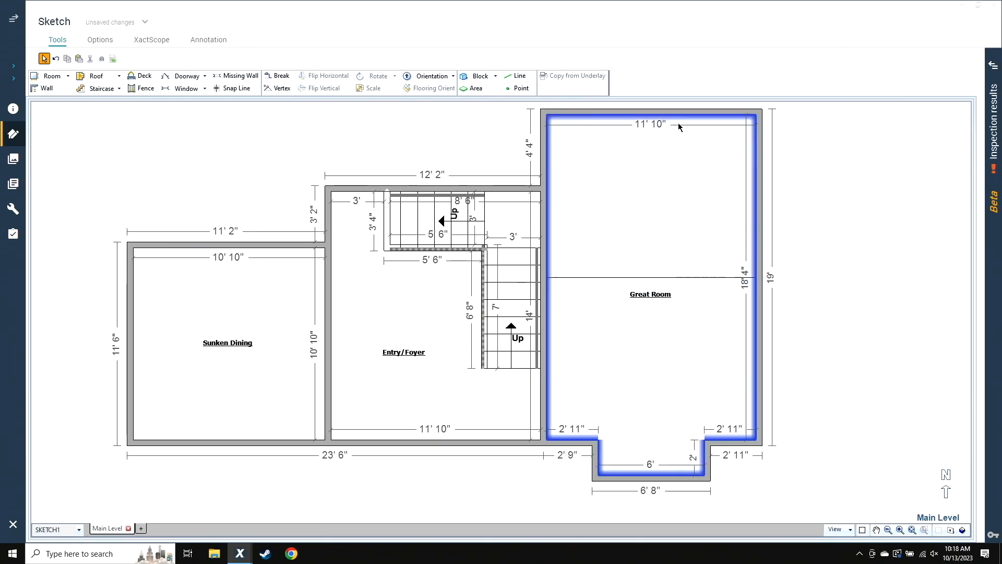
Step: Examine the Great Room's ceiling in 3D and return to the floor plan
click(964, 530)
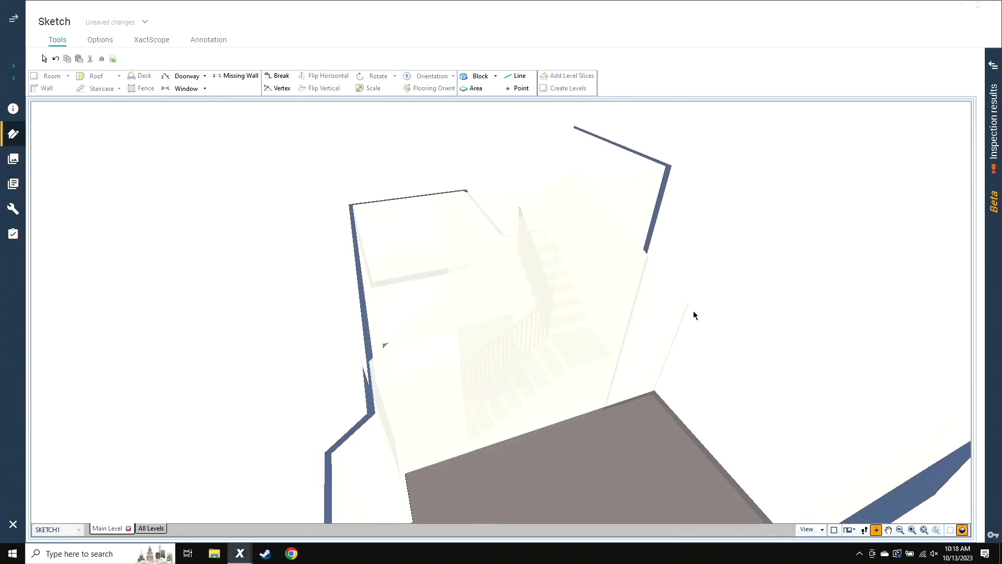
drag(723, 443, 857, 461)
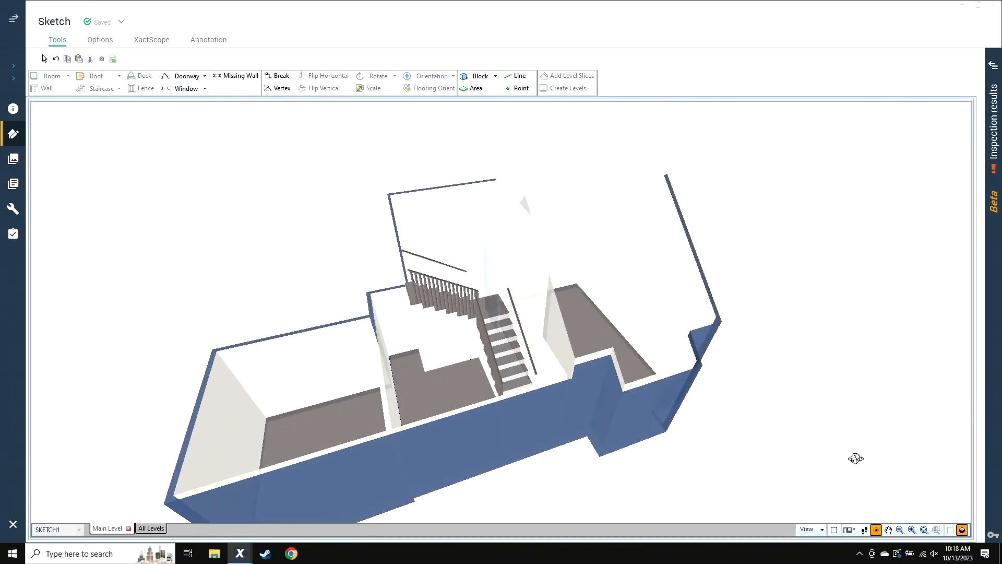
key(Escape)
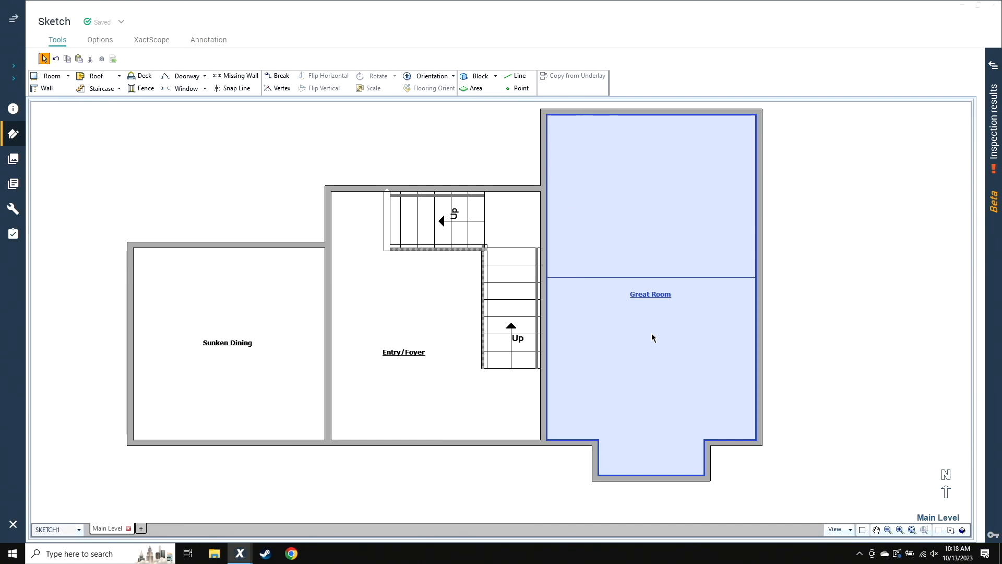
Step: Pull out a new room about 13' 6" deep northward from the Entry/Foyer's north wall segment west of the stairs
scroll(671, 349, down, 2)
key(space)
drag(405, 222, 415, 328)
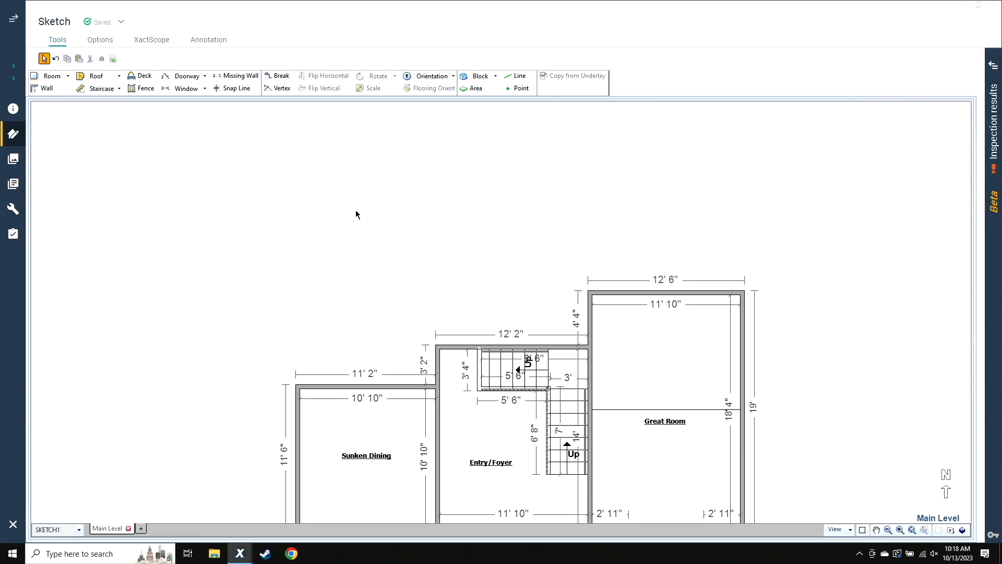
click(466, 350)
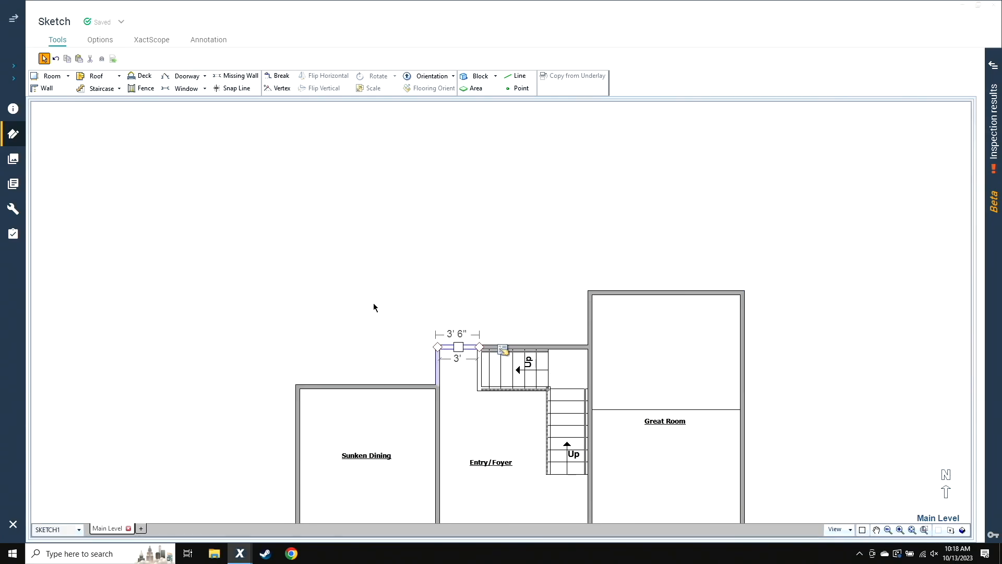
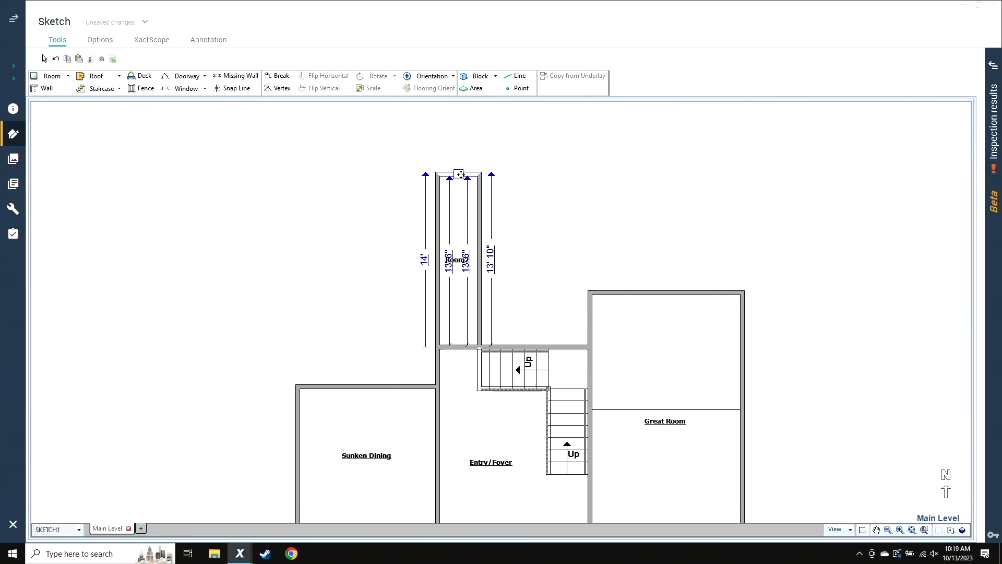
Step: Set the inside depth of the new room north of the Entry/Foyer to 11'
key(Escape)
click(461, 293)
click(458, 184)
double_click(450, 263)
scroll(450, 263, up, 3)
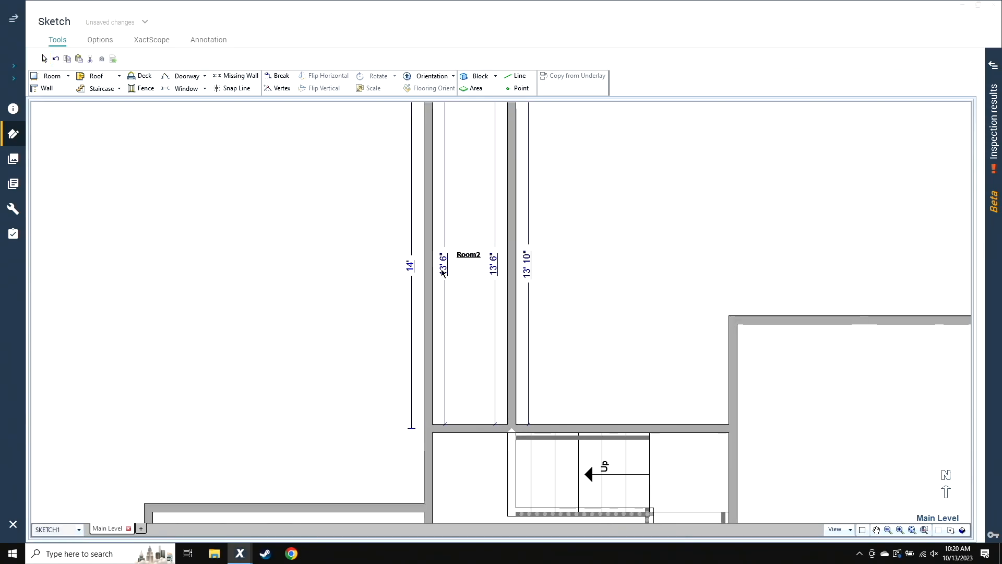
text(11)
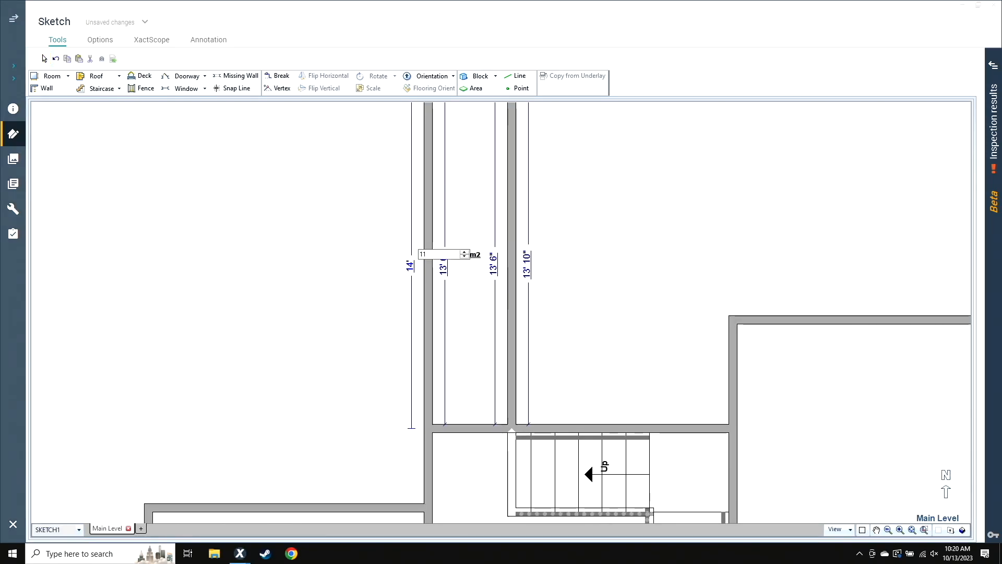
key(Return)
click(459, 315)
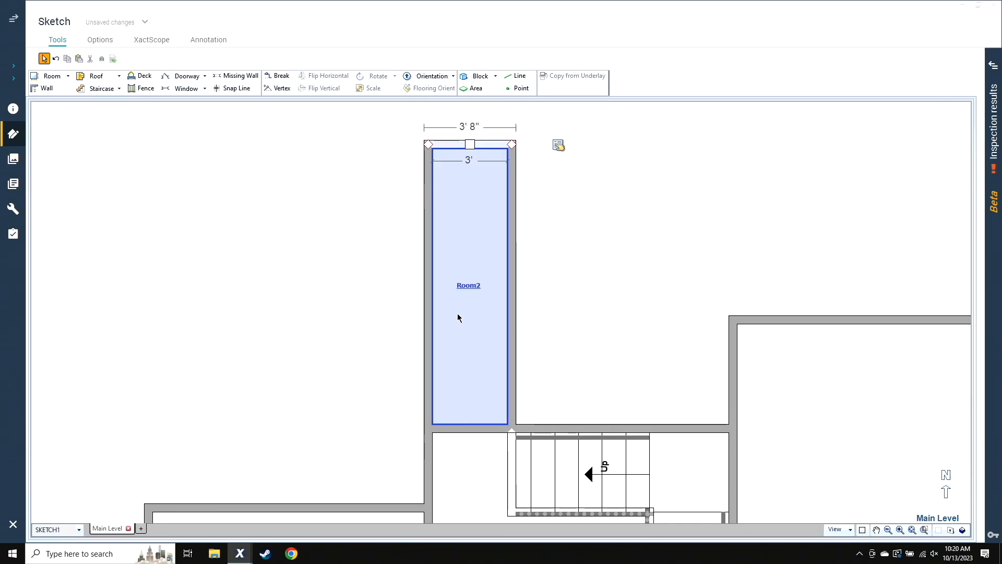
Step: Widen the new room eastward to the line of the Great Room's west wall, about 11' 10" wide inside
click(510, 286)
drag(510, 286, 739, 314)
click(548, 398)
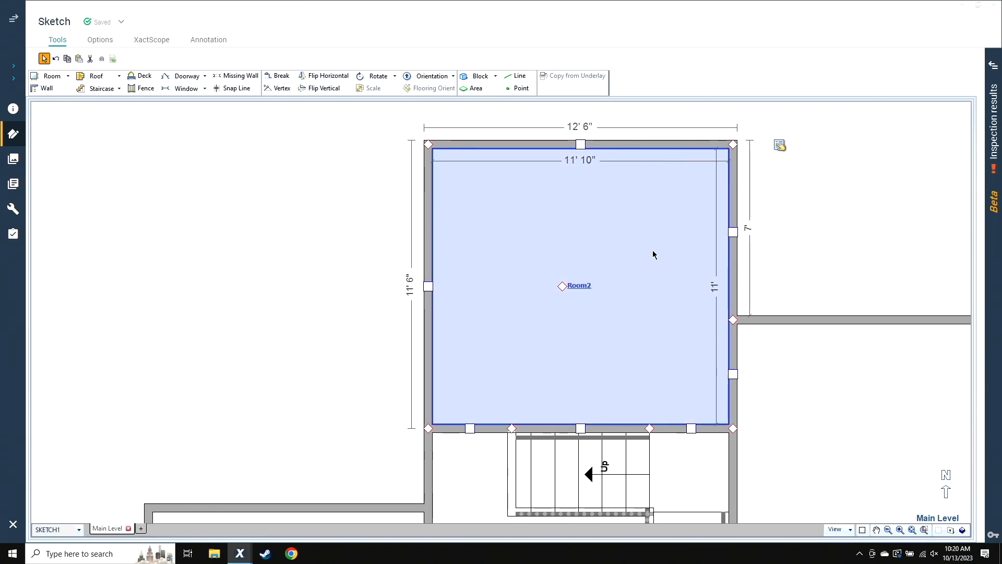
Step: Name the new room north of the Entry/Foyer "Breakfast Nook"
scroll(653, 254, up, 1)
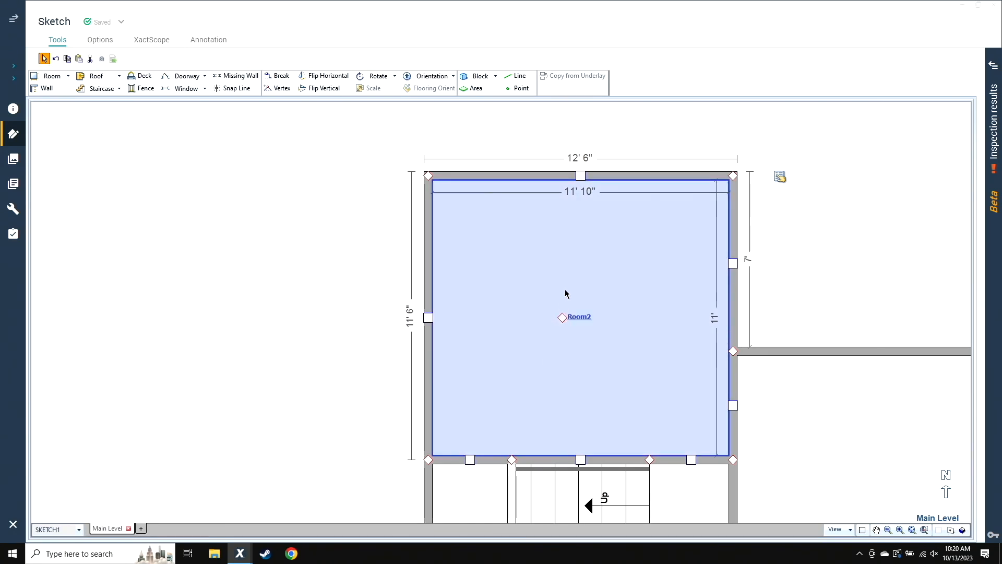
double_click(565, 293)
text(Breakfast No)
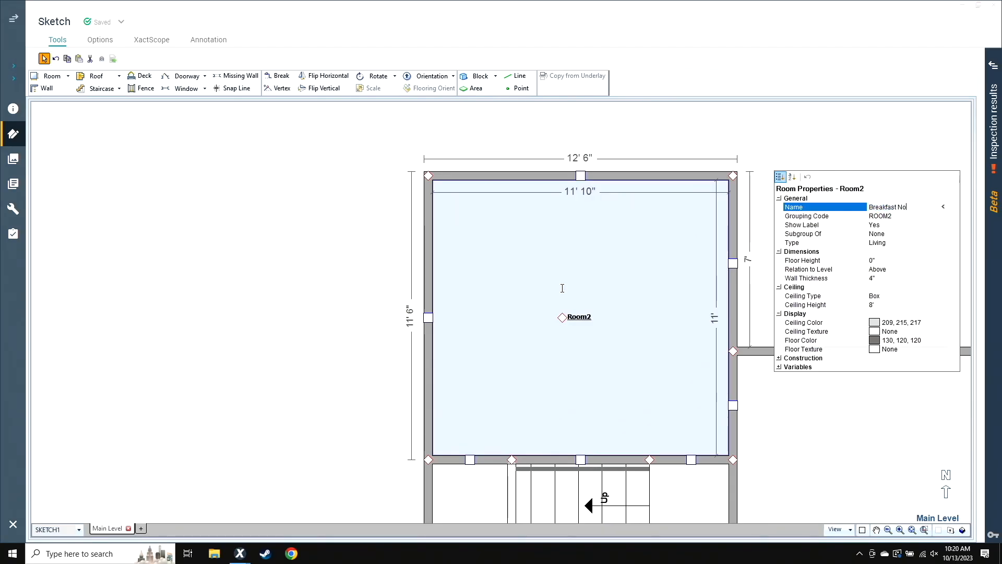
text(ok)
key(Return)
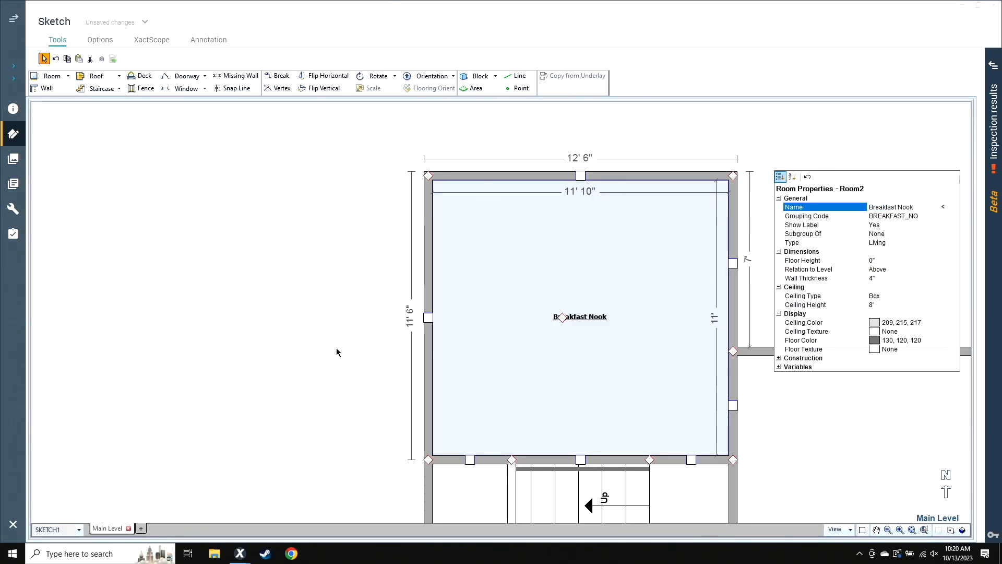
click(200, 423)
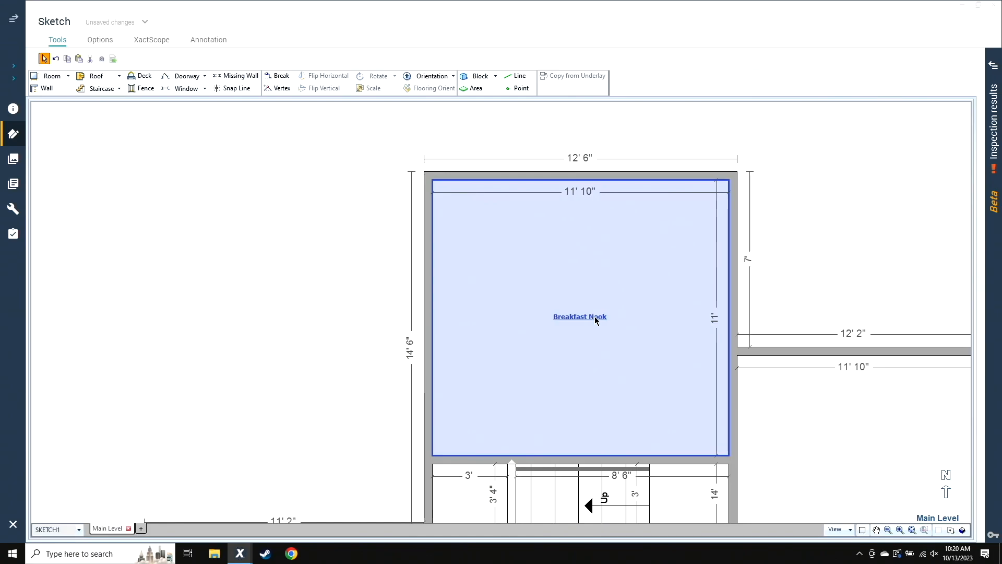
Step: Move the Breakfast Nook label toward the room's southeast corner
click(568, 338)
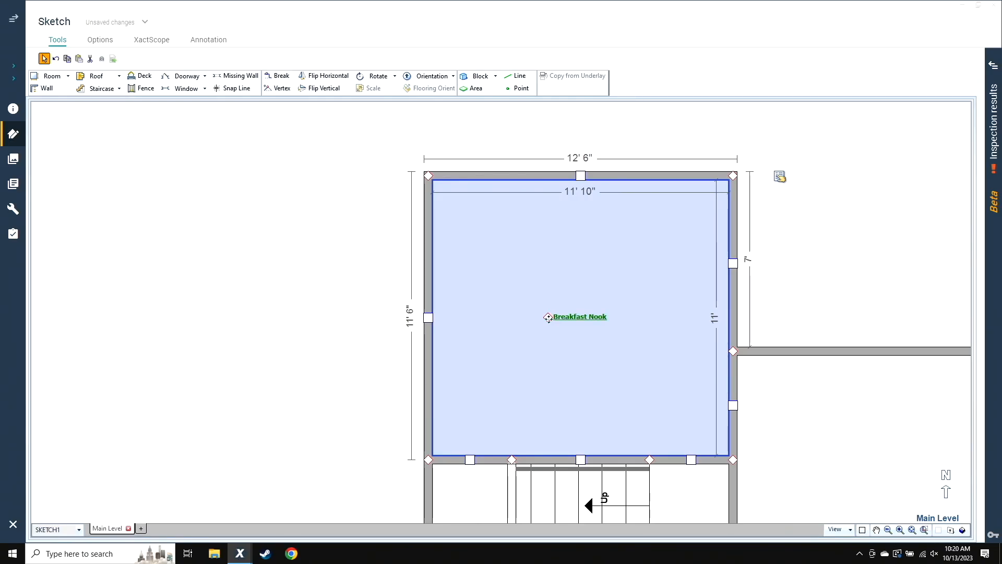
drag(548, 318, 621, 387)
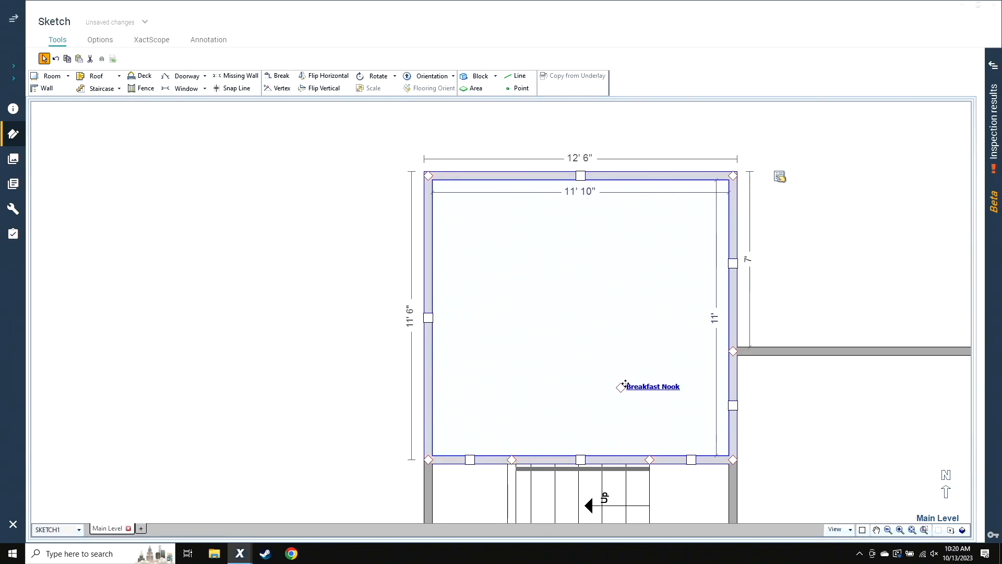
click(333, 299)
Step: Place an 8' wide bay window, rotated to face north, at the east end of the Breakfast Nook's north wall
scroll(345, 311, down, 2)
click(454, 311)
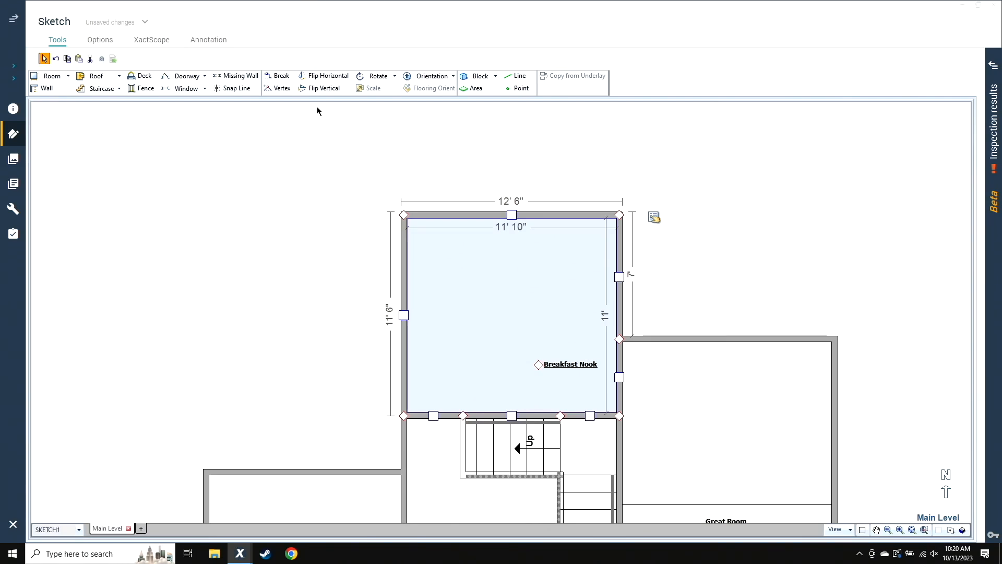
click(205, 90)
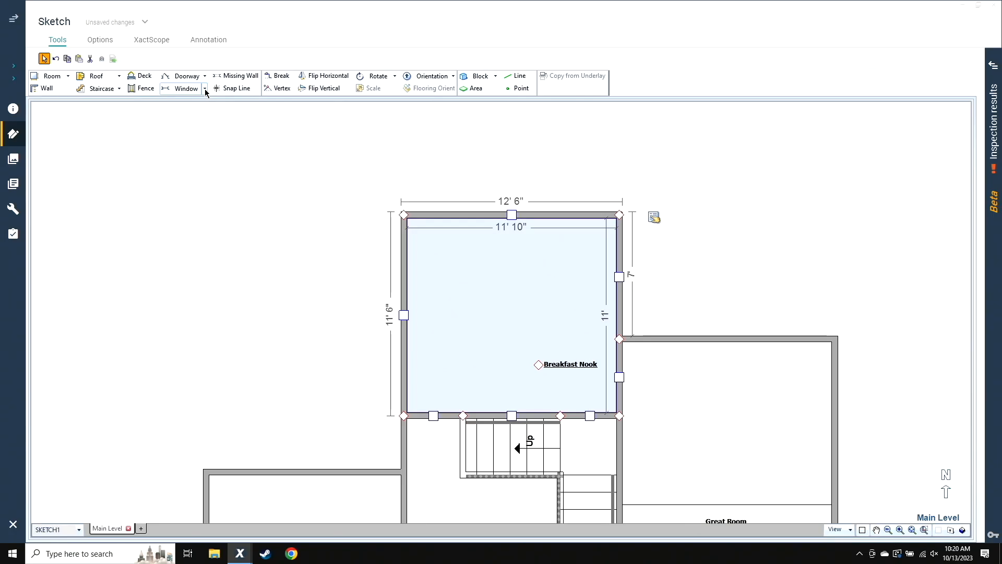
click(199, 118)
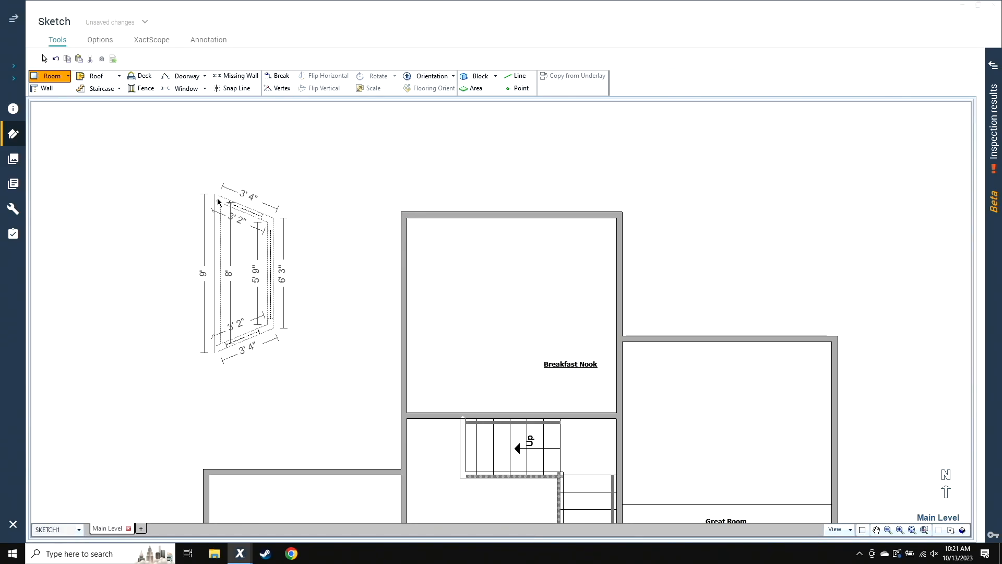
scroll(218, 202, down, 10)
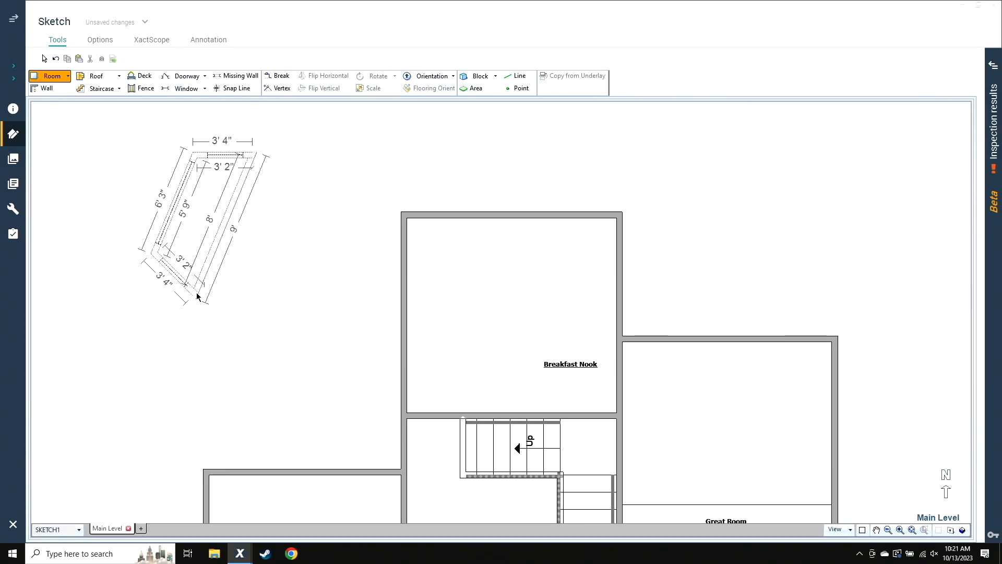
scroll(197, 295, down, 4)
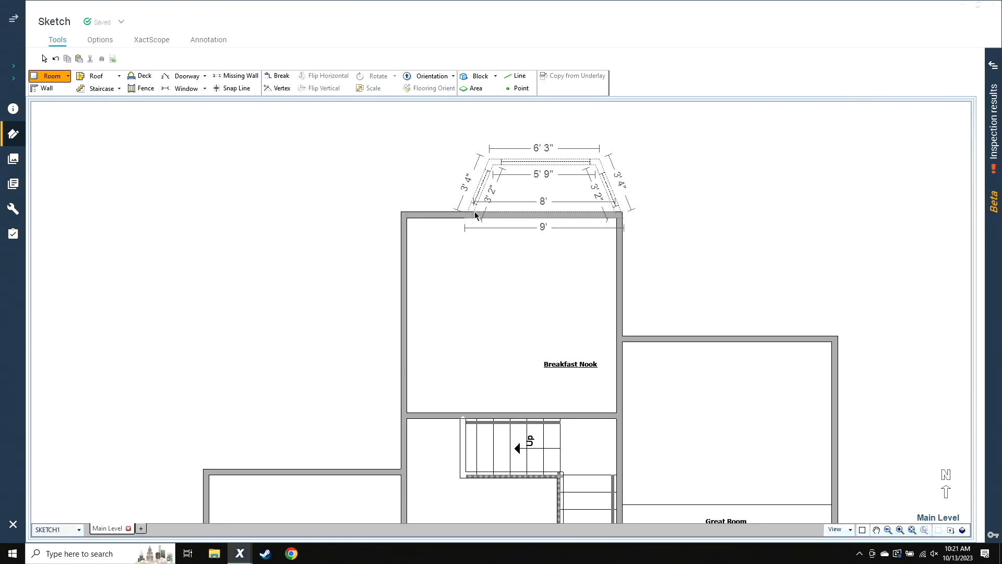
click(475, 211)
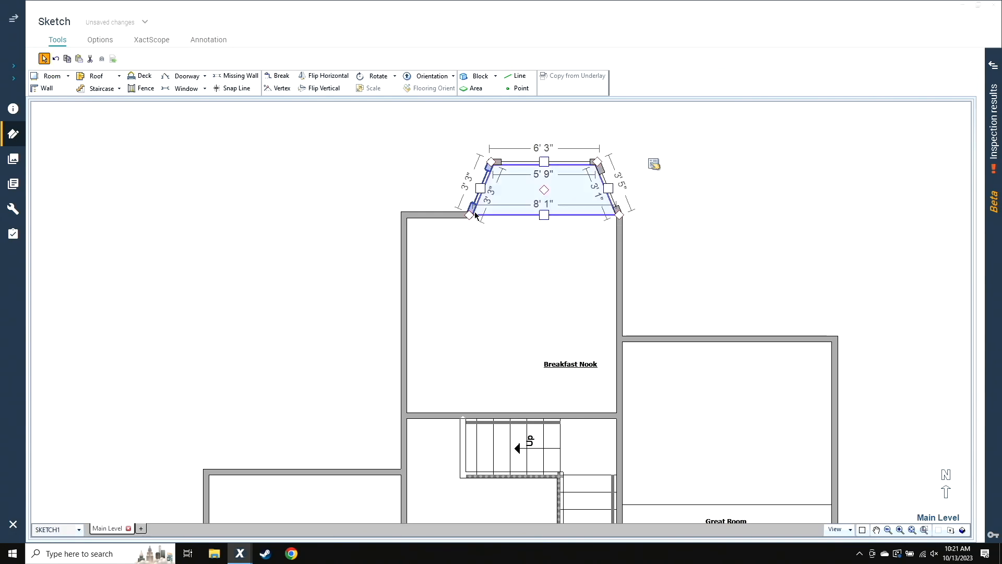
click(386, 230)
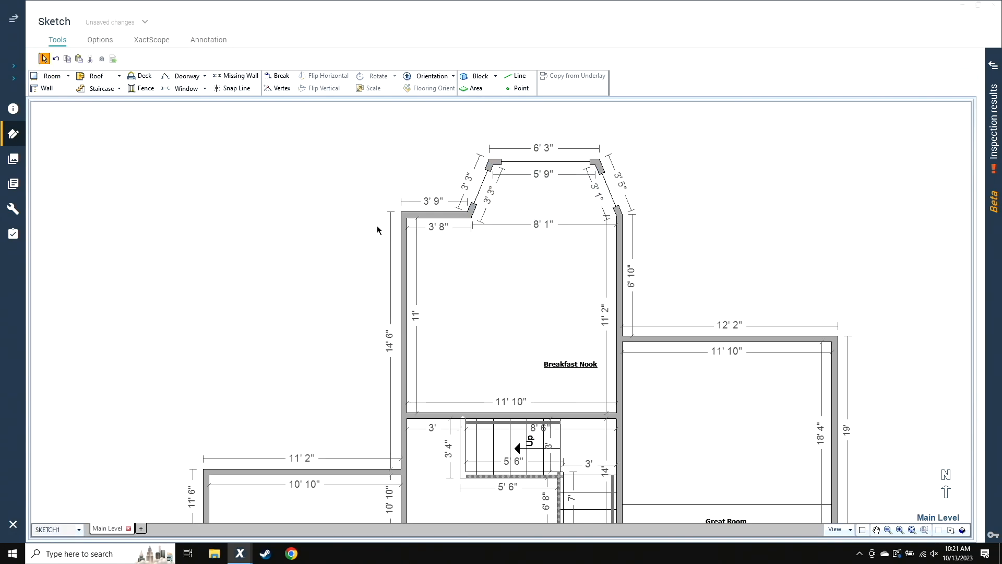
Step: Examine the Breakfast Nook's bay window in 3D and return to the floor plan
click(963, 530)
drag(675, 334, 863, 421)
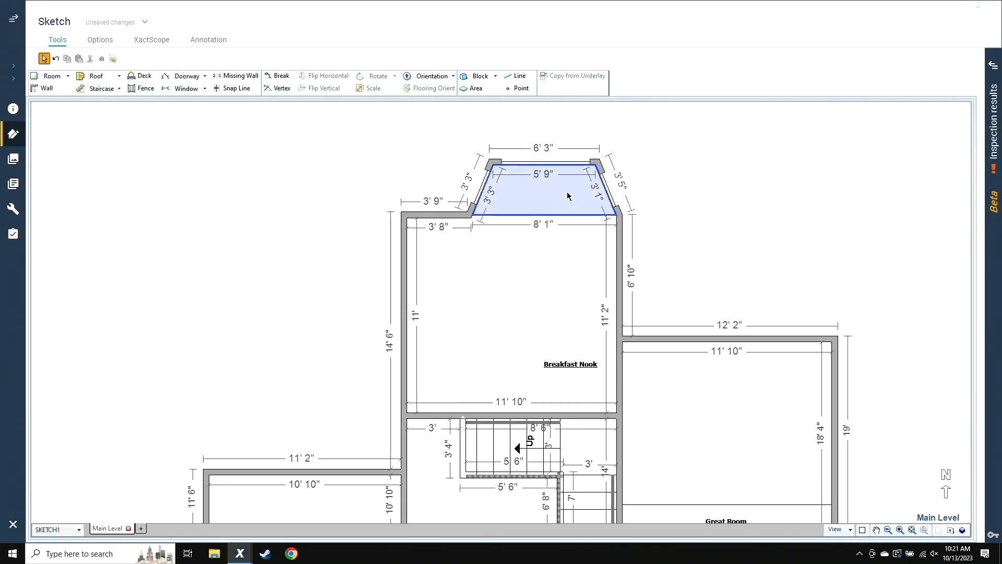
key(ctrl)
key(ctrl)
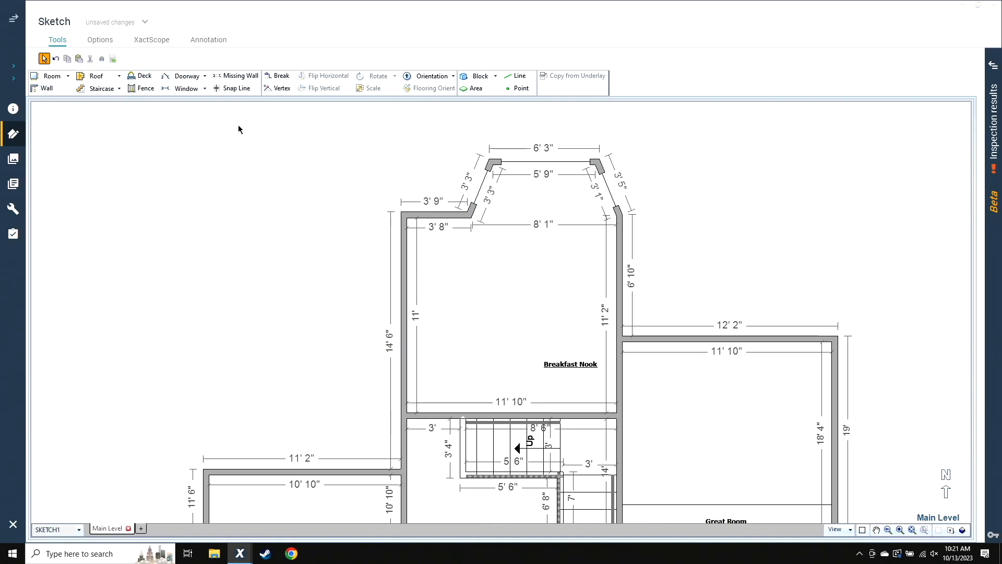
Step: Try moving the bay's angled west wall outward to widen the bay to about 10' 4", and restore its original position
click(474, 190)
drag(474, 190, 441, 189)
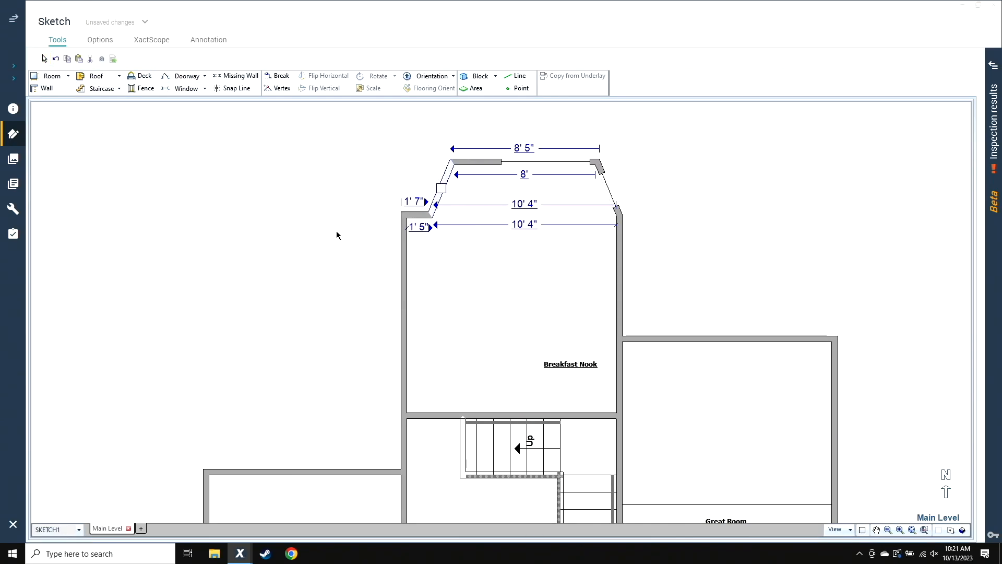
drag(491, 212, 481, 189)
click(281, 260)
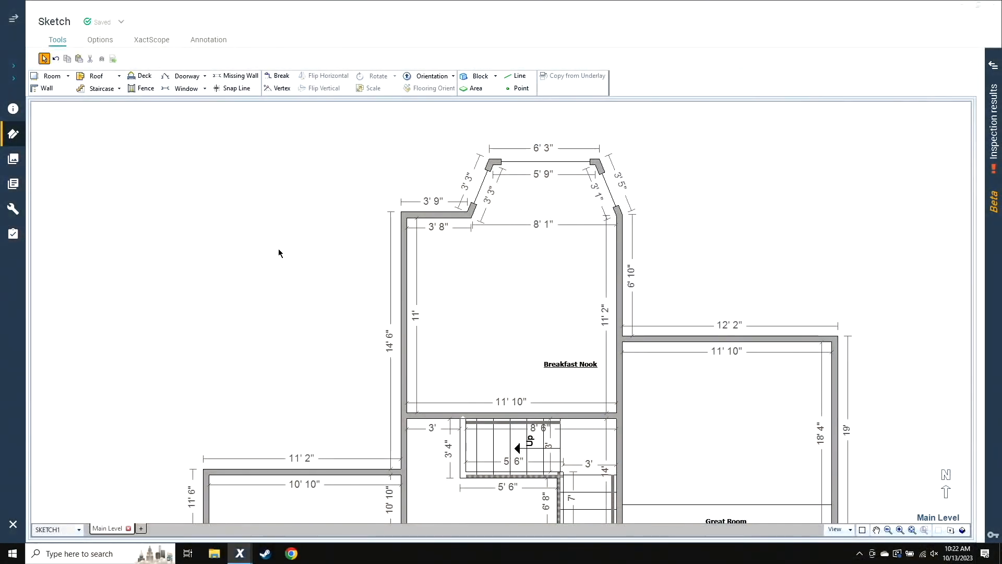
Step: Pull out a room about 10' 9" wide west of the Breakfast Nook and extend it south to Sunken Dining, about 14' 2" deep inside
click(452, 327)
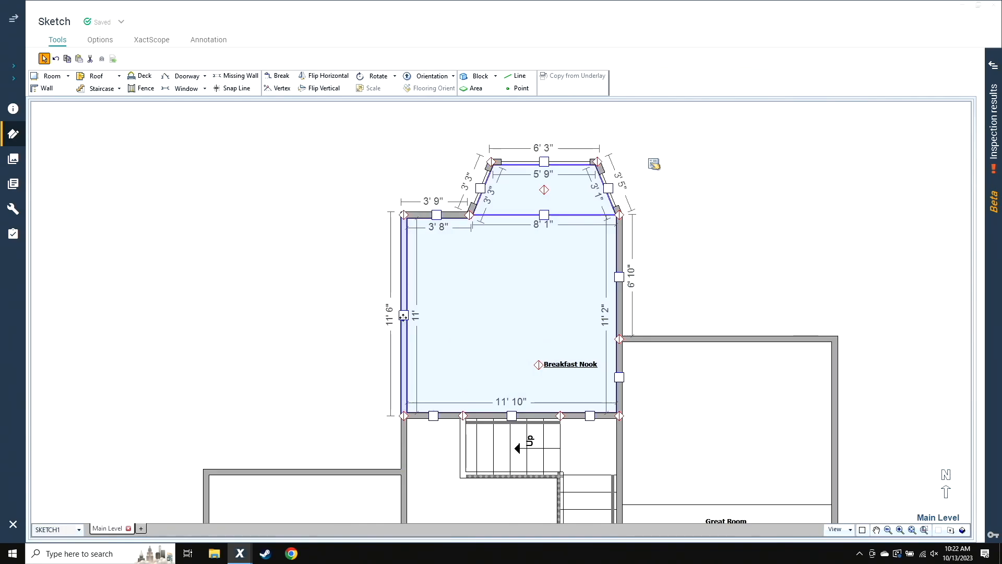
drag(405, 319, 208, 331)
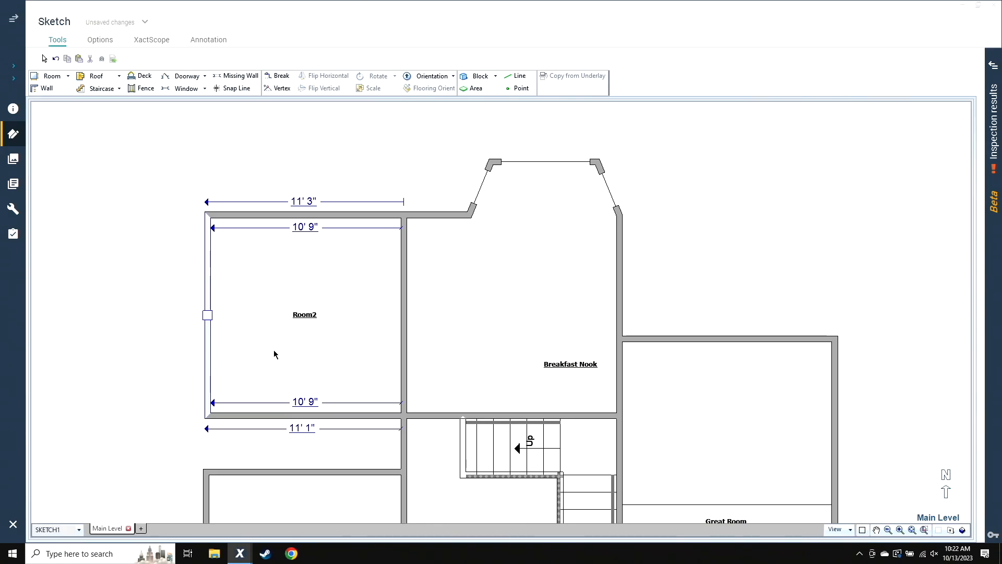
click(303, 417)
drag(306, 418, 306, 470)
click(313, 396)
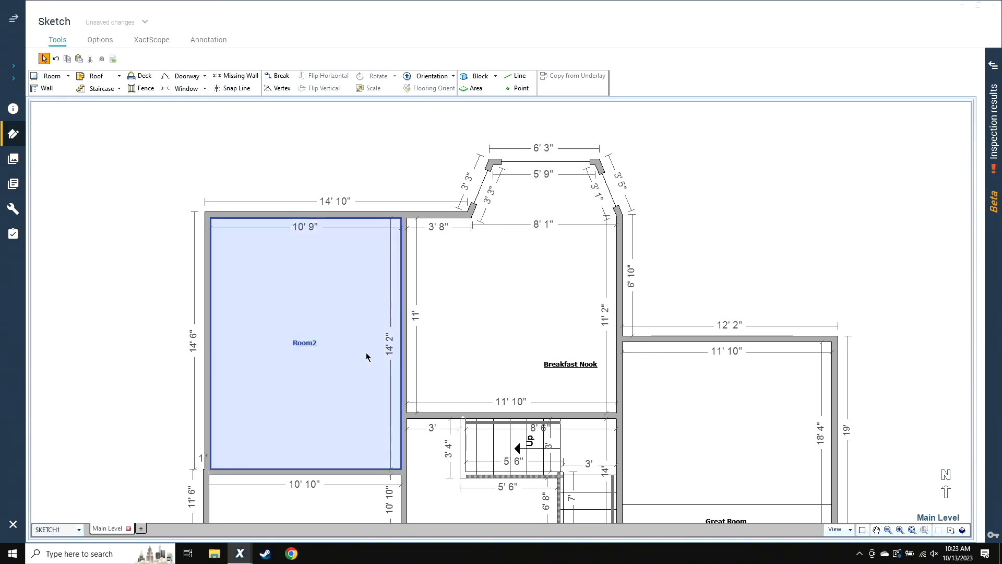
key(ctrl)
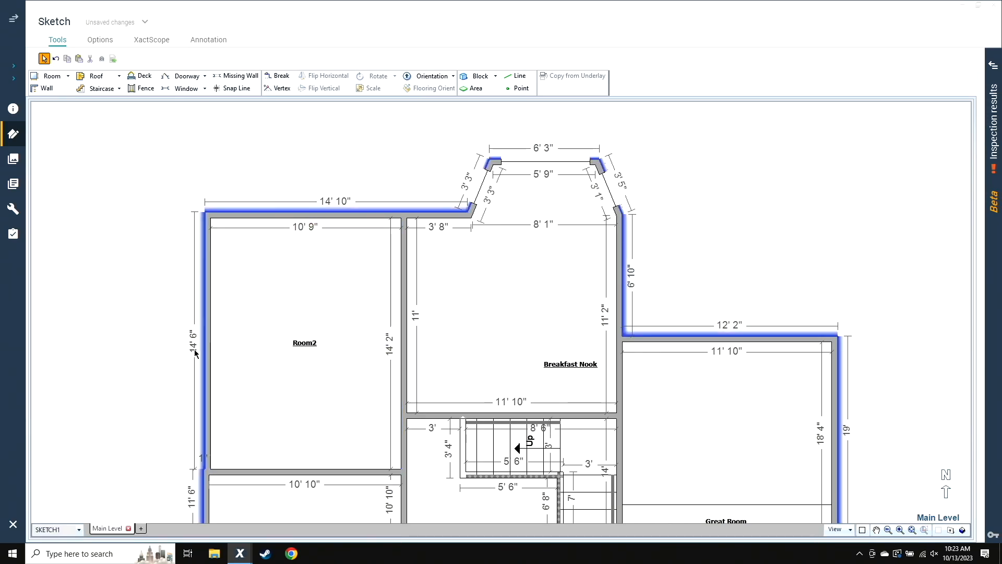
click(210, 342)
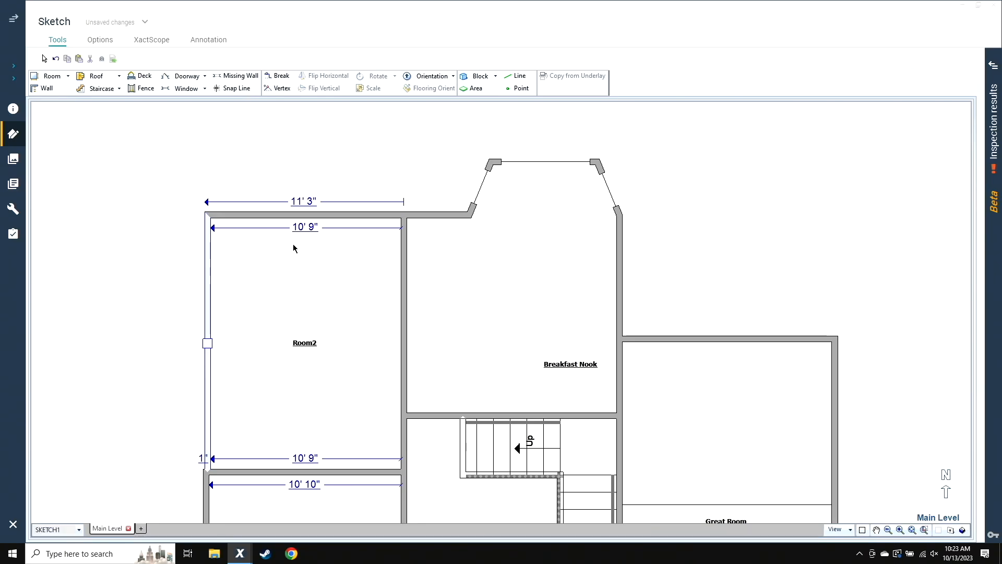
click(305, 227)
text(13.8)
key(Escape)
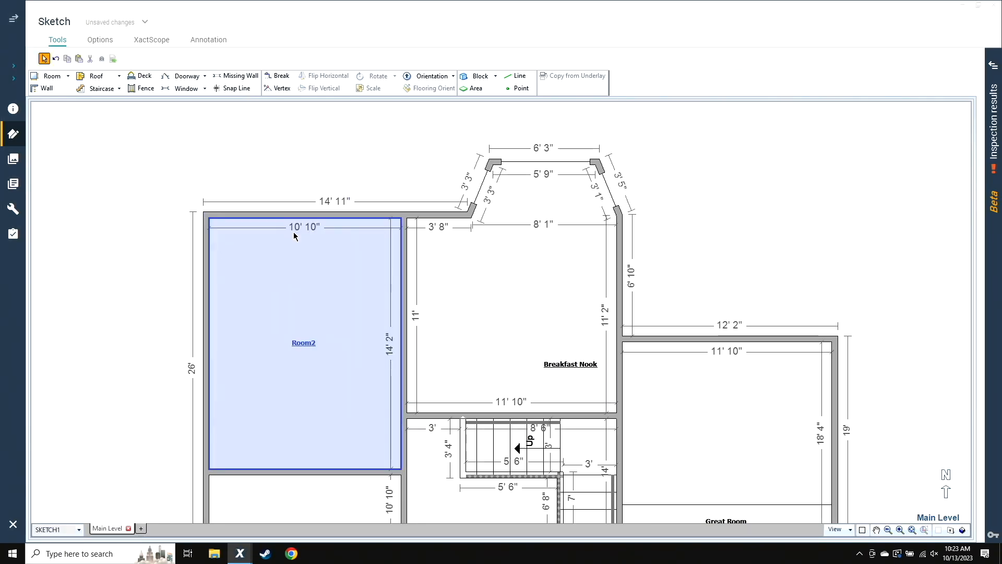
Step: Move the west wall of the room beside the Breakfast Nook outward and set its inside width to 13' 8"
click(284, 279)
drag(208, 324, 205, 343)
click(299, 228)
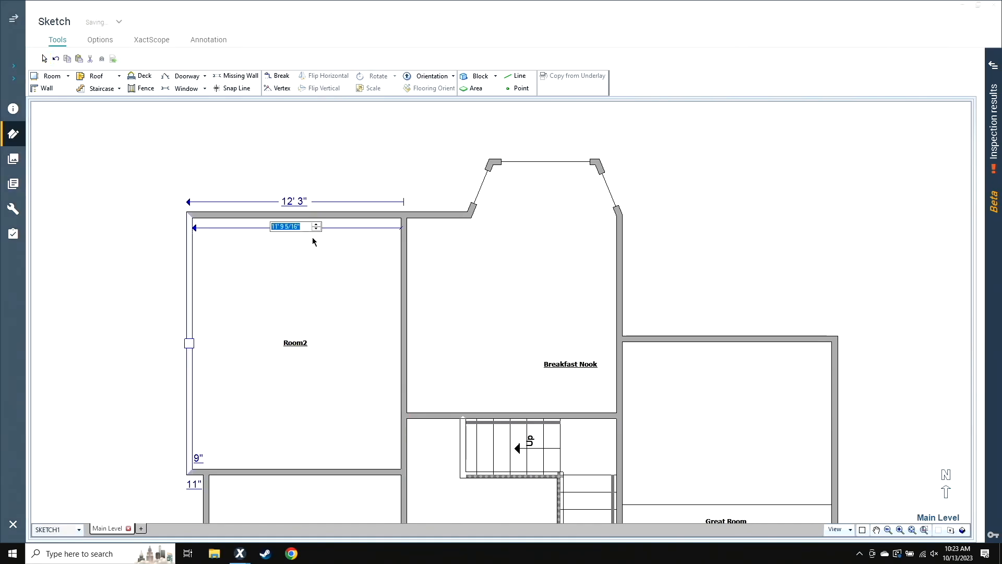
text(13,8)
click(536, 267)
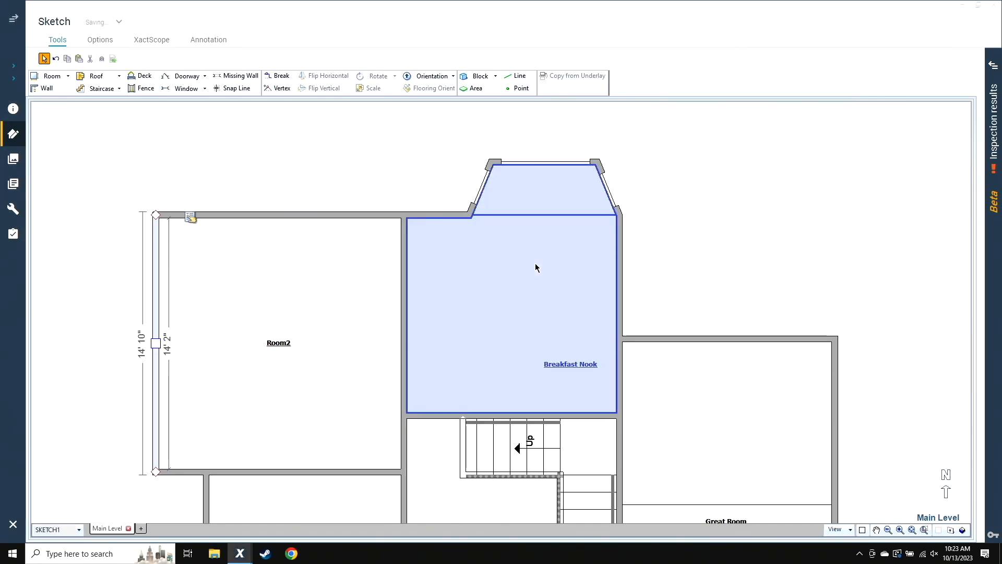
Step: Rename the room west of the Breakfast Nook to Kitchen
double_click(257, 369)
text(Kith)
key(Return)
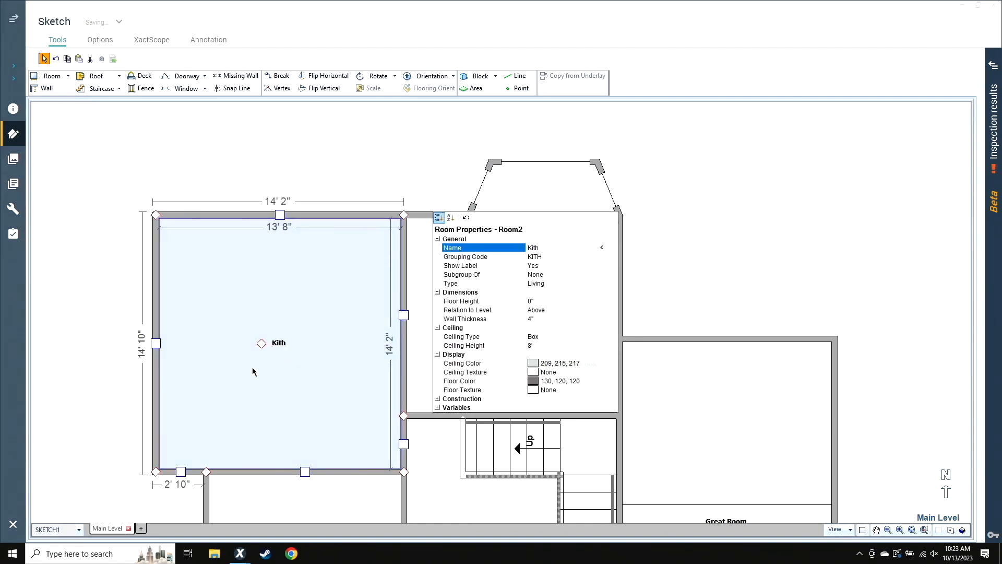
text(Kitchen)
key(Return)
click(99, 304)
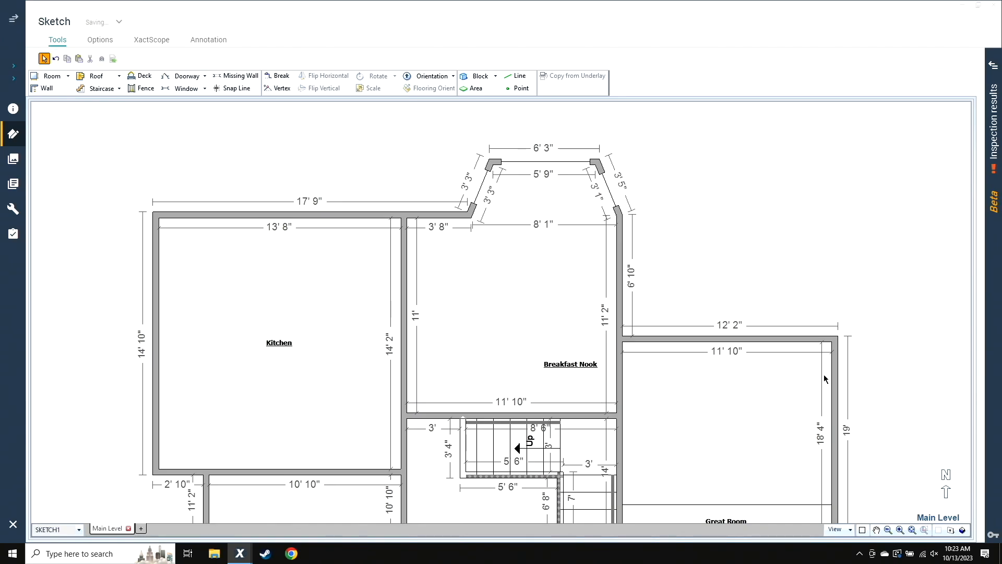
Step: Examine the main level's rooms and staircase in 3D from several angles and return to the floor plan
drag(519, 376, 587, 226)
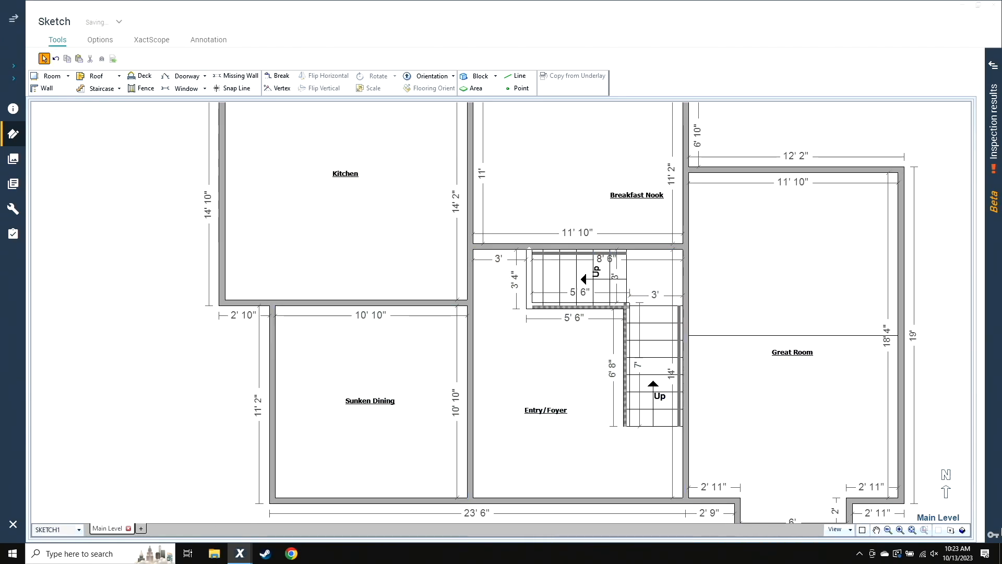
click(962, 529)
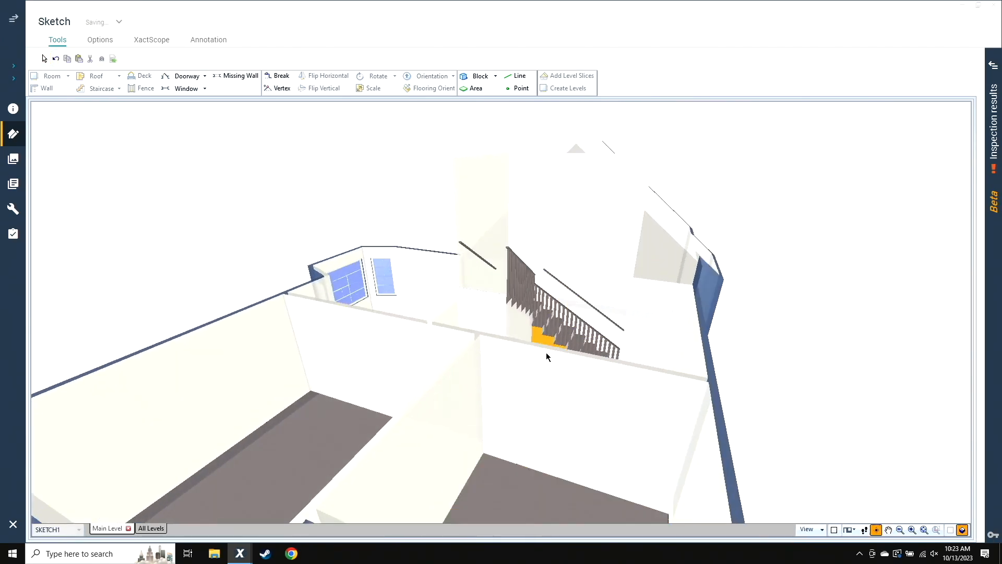
scroll(549, 319, up, 10)
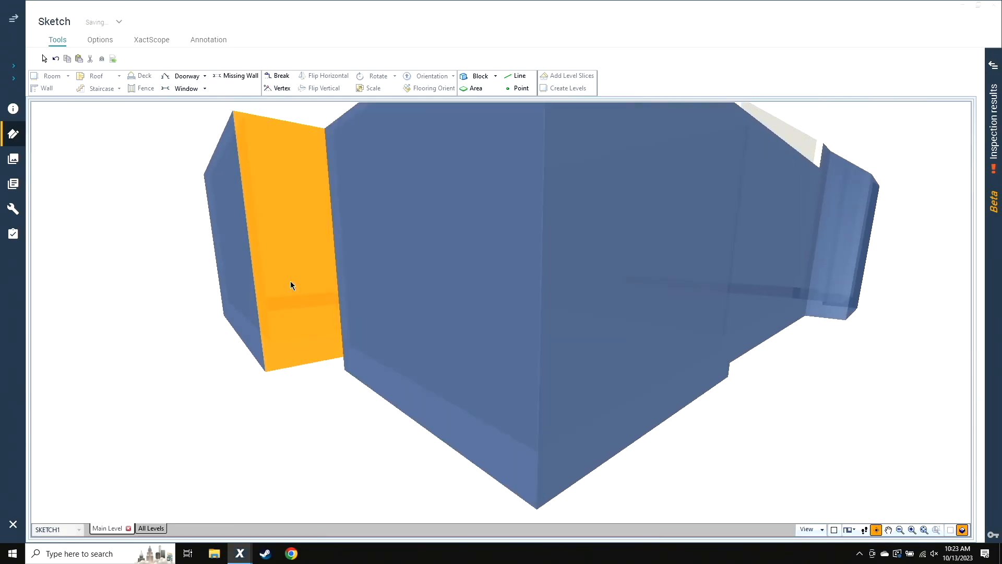
drag(337, 412, 371, 316)
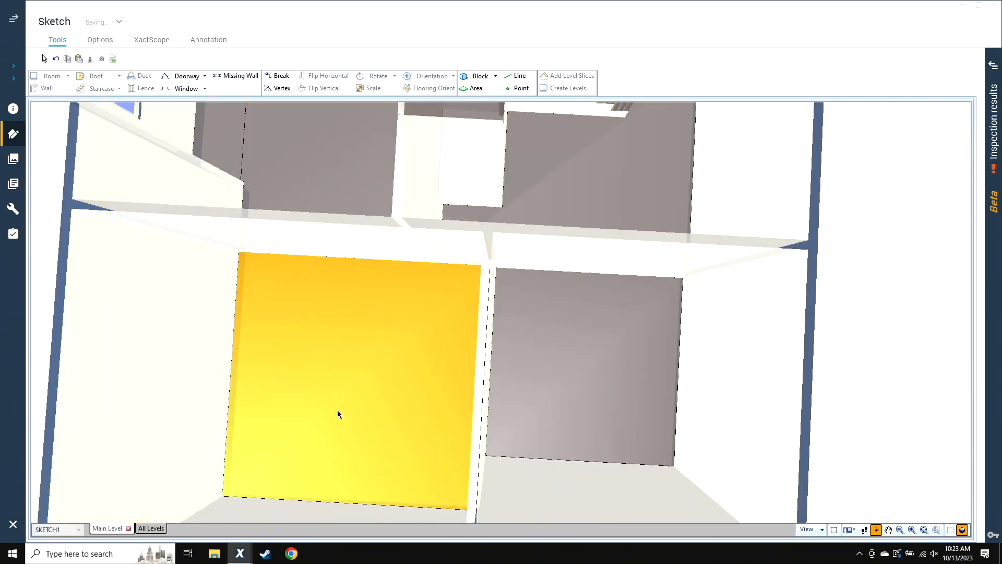
key(Escape)
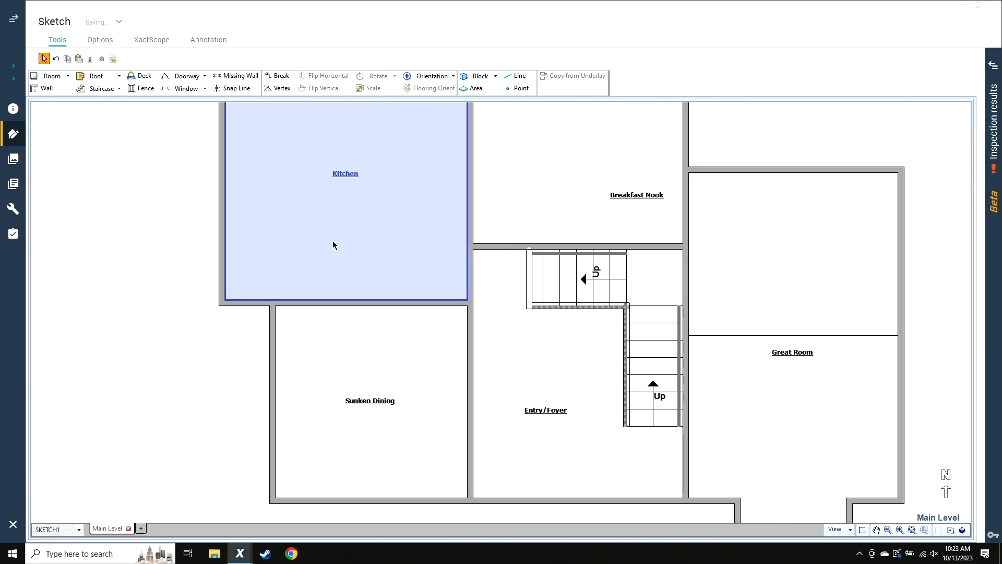
Step: Break the Kitchen's north wall about 4' 11" from its west corner and pull that segment south to form a room about 4' 4" deep inside
scroll(334, 242, up, 3)
scroll(333, 245, left, 2)
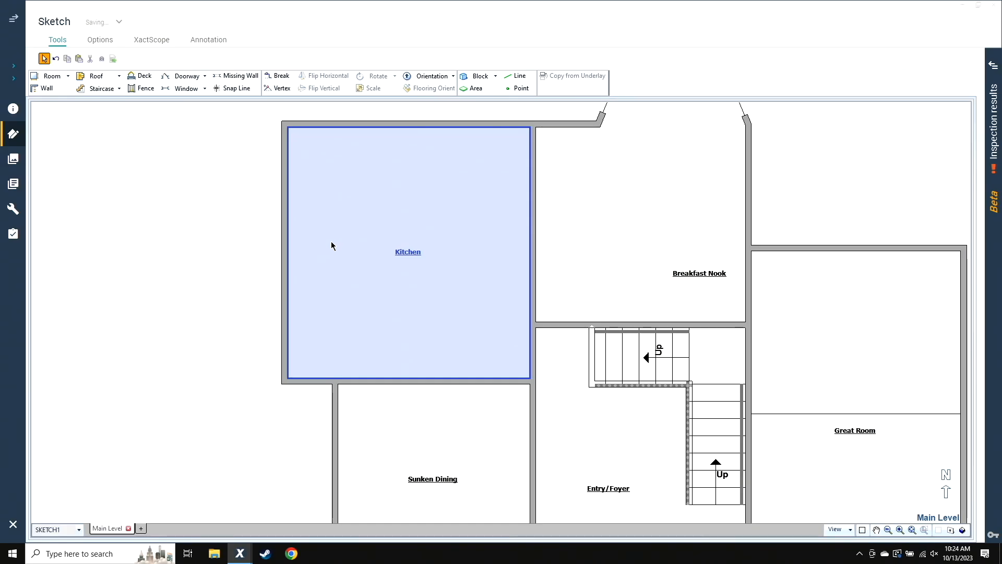
key(b)
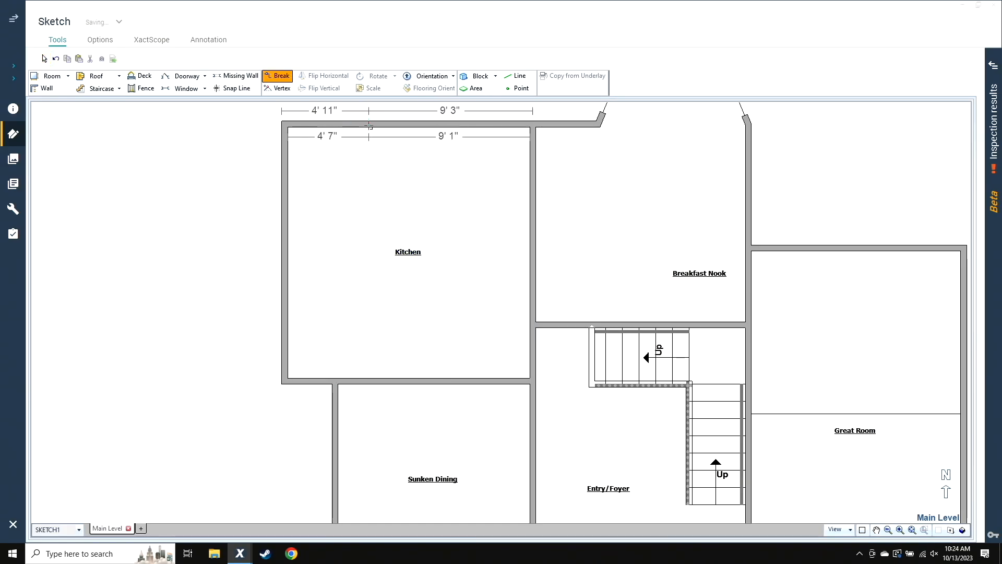
click(368, 124)
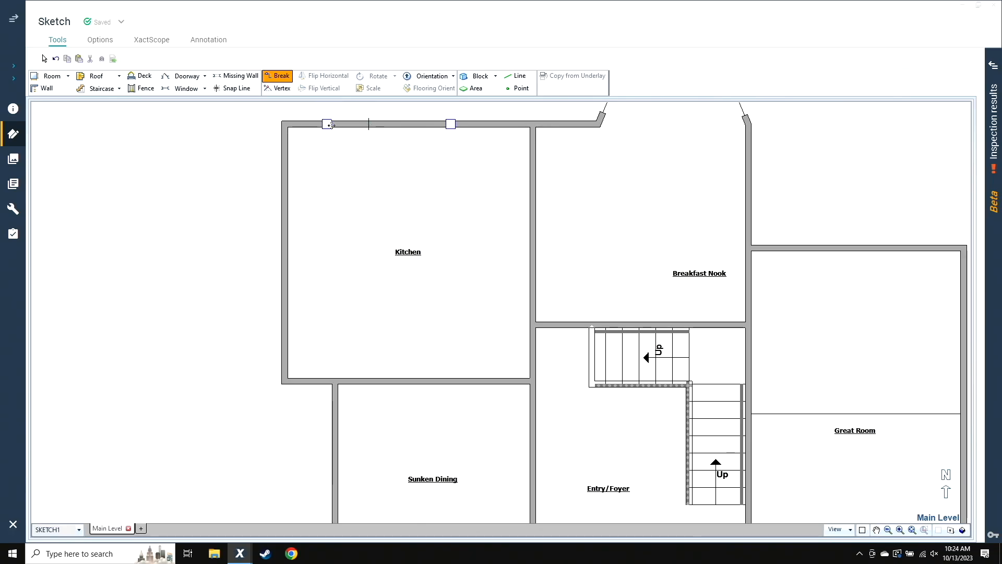
drag(327, 125, 333, 202)
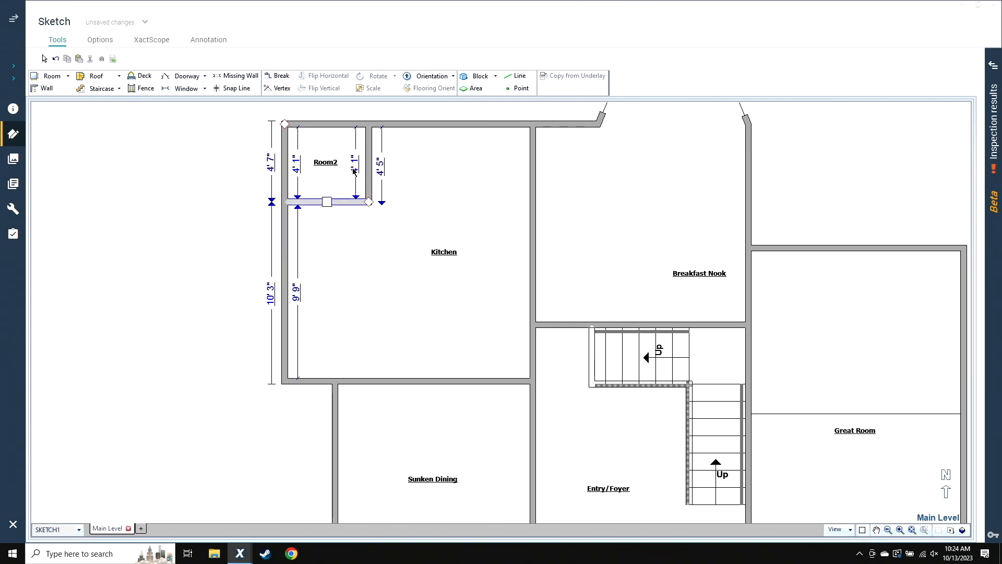
click(484, 224)
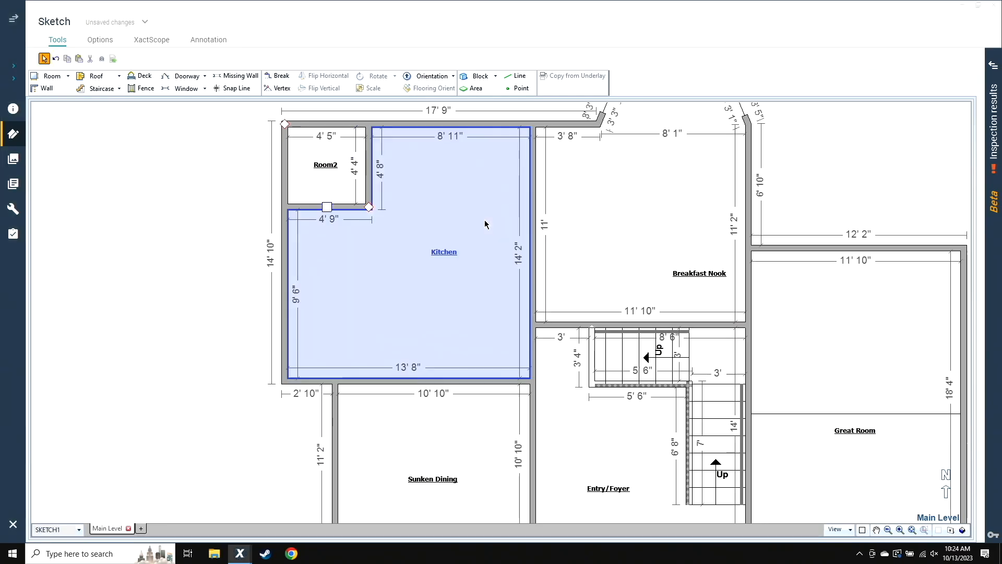
Step: Try to set the inside width of the small room in the Kitchen's northwest corner to 4'
click(345, 168)
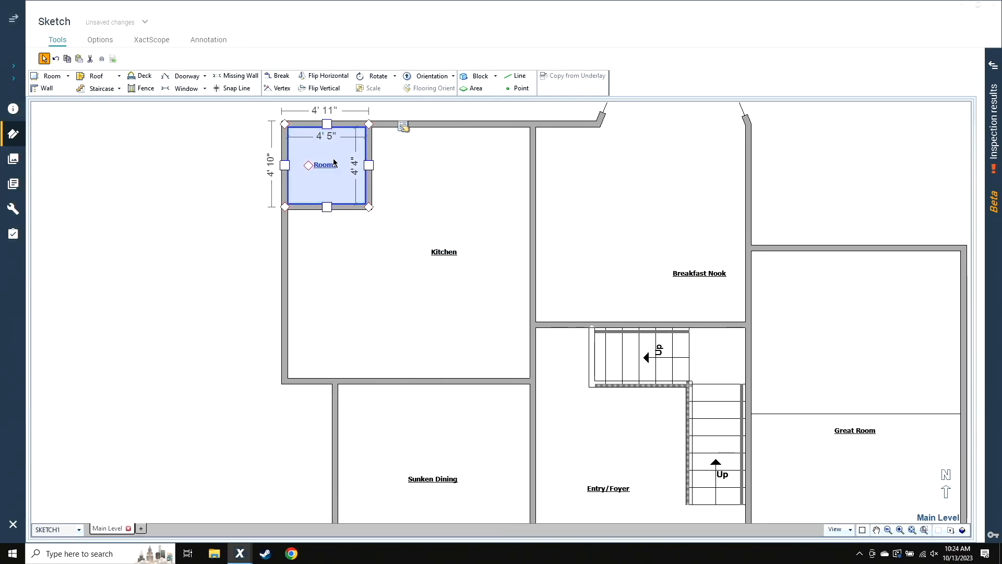
click(368, 166)
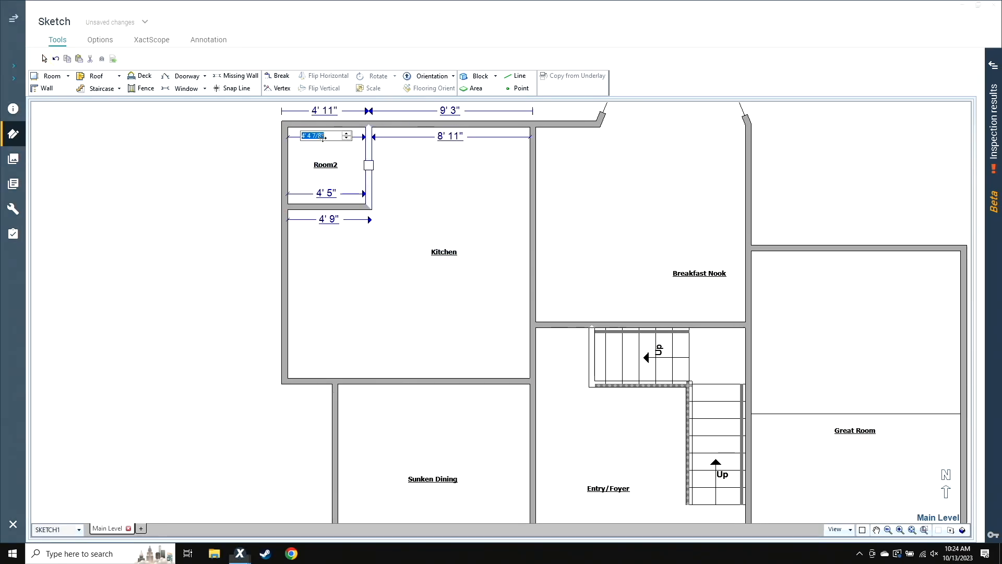
text(4)
key(Return)
click(347, 163)
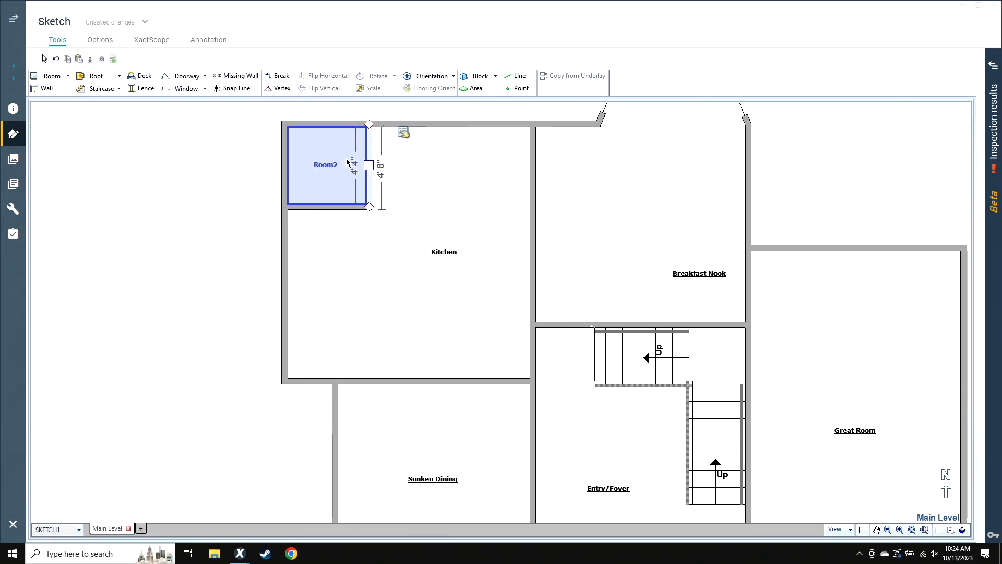
Step: Name the small corner room Painting and make it a subgroup of Kitchen
double_click(321, 158)
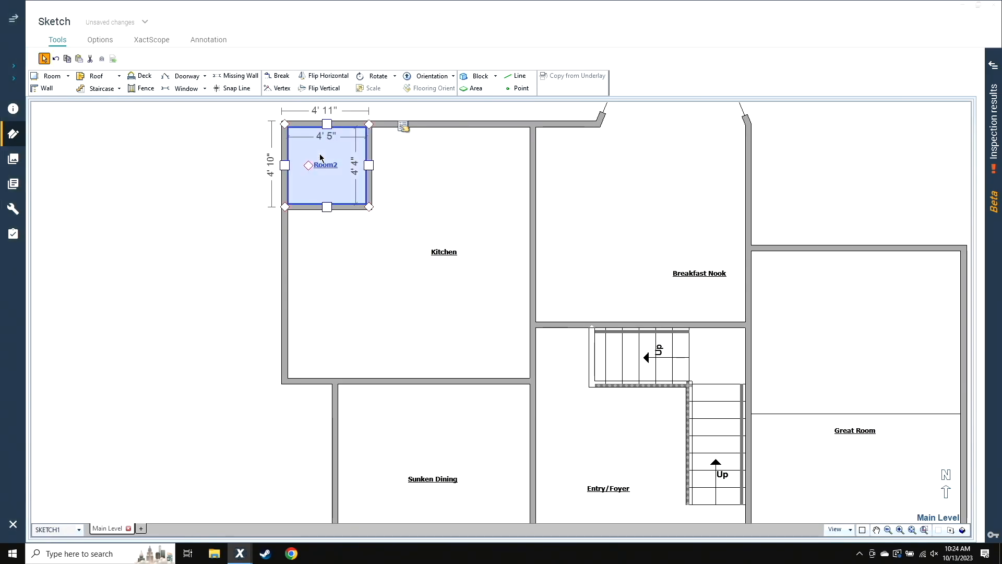
text(Painting)
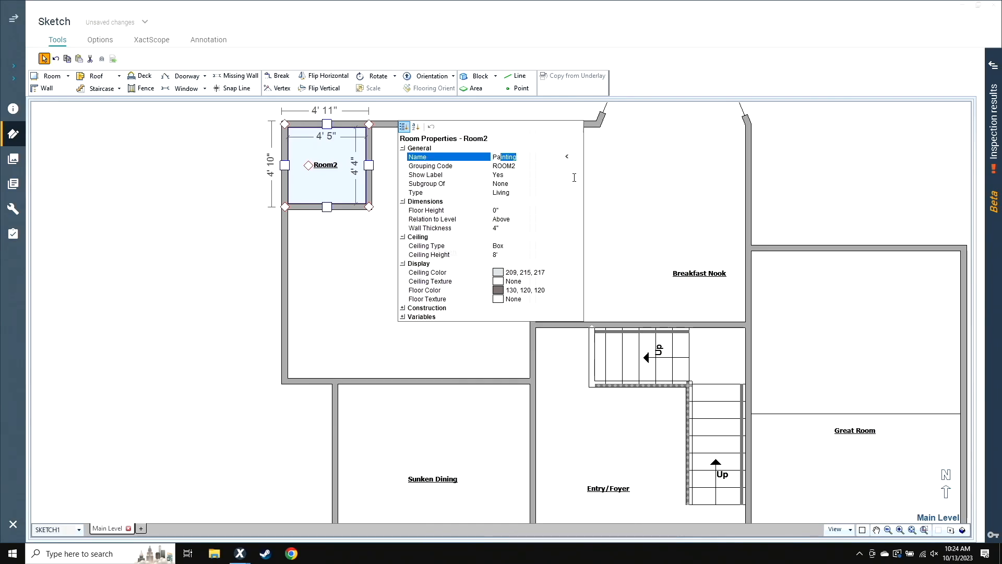
click(576, 183)
key(Down)
key(Tab)
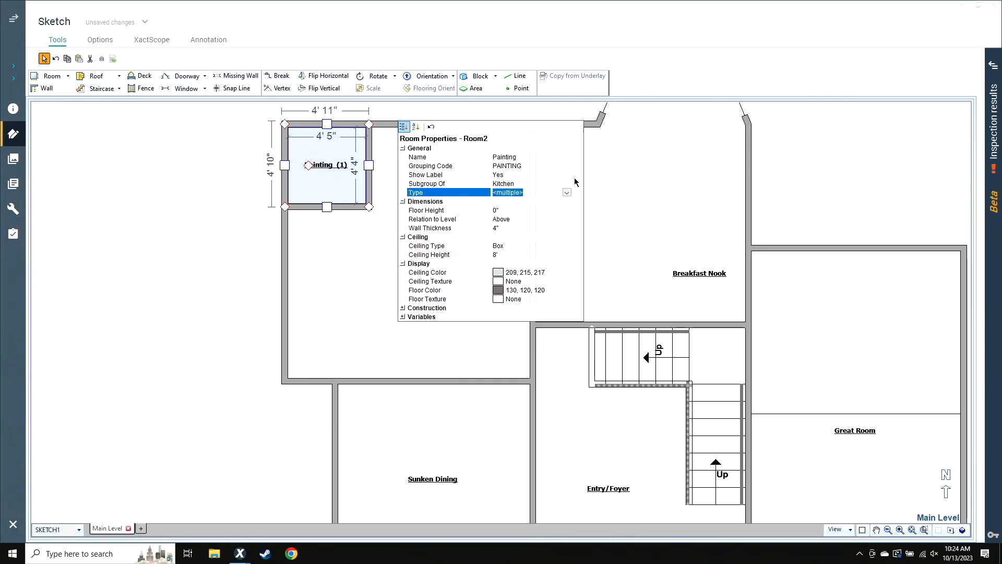
click(225, 193)
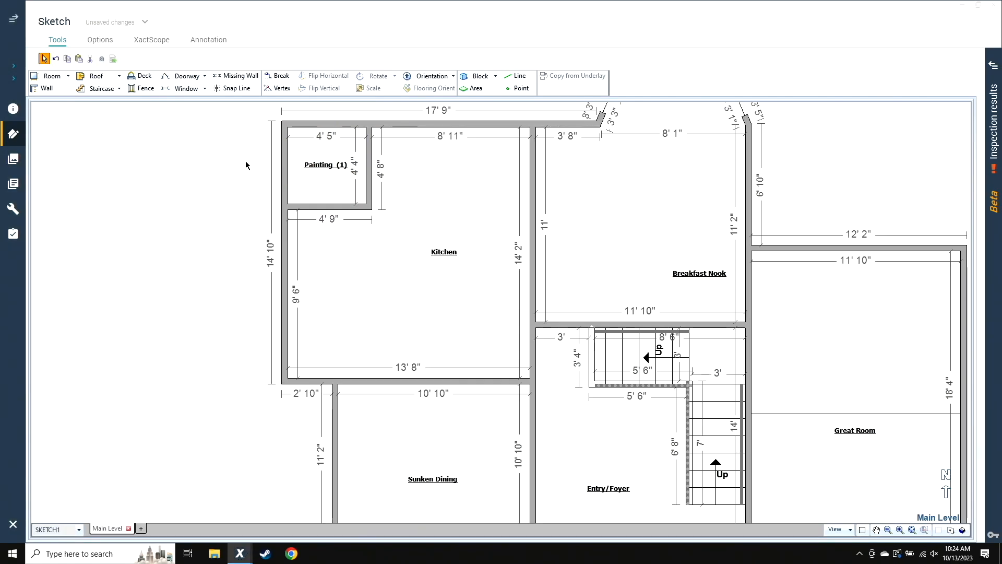
Step: Rename the Painting subroom to Pantry
click(345, 170)
text(pan)
text(ntry)
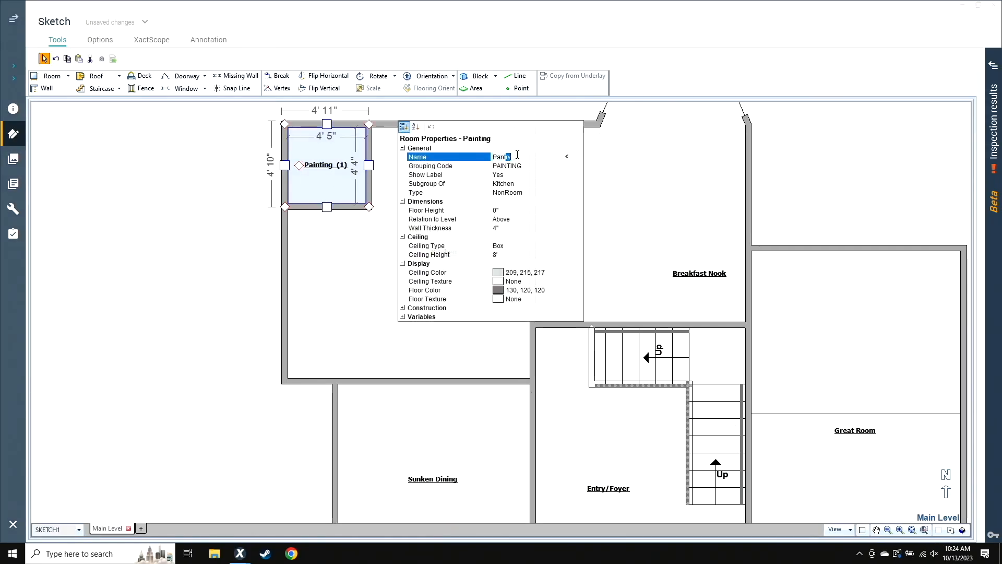
key(Tab)
click(210, 236)
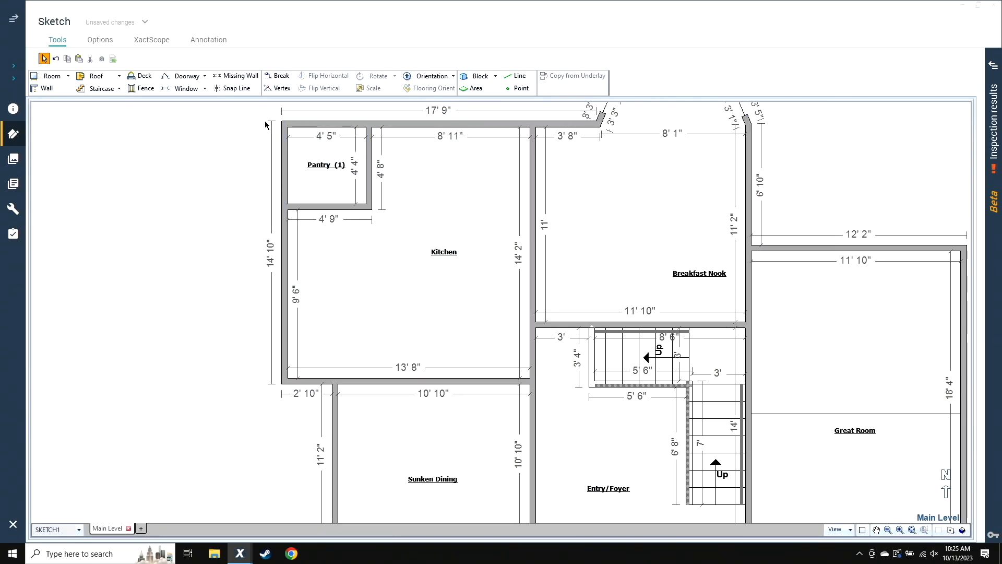
Step: Try pulling the Pantry's southeast corner east to lengthen its south wall to about 8' 10" inside, and undo the move
scroll(266, 125, up, 3)
click(320, 224)
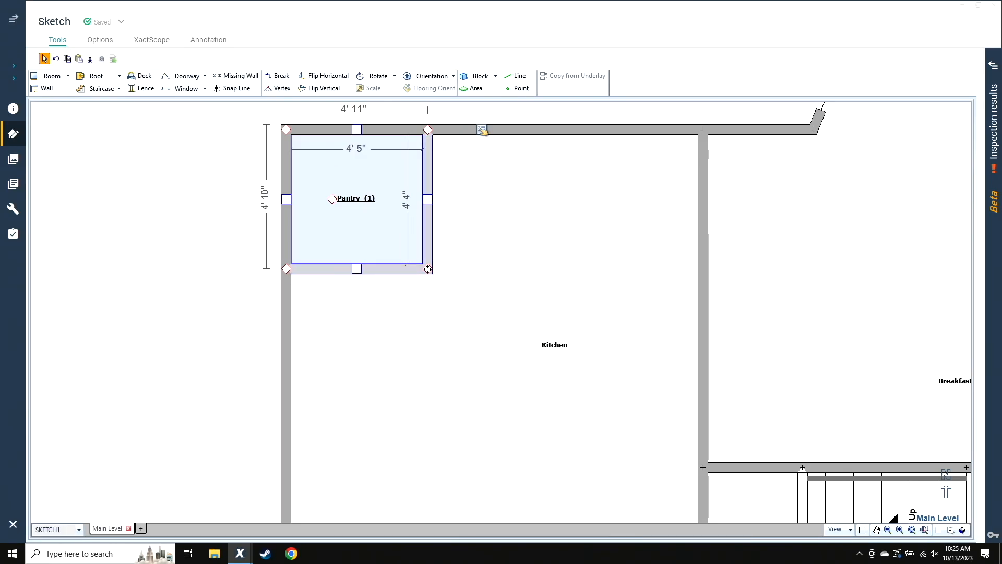
click(427, 269)
drag(428, 269, 568, 269)
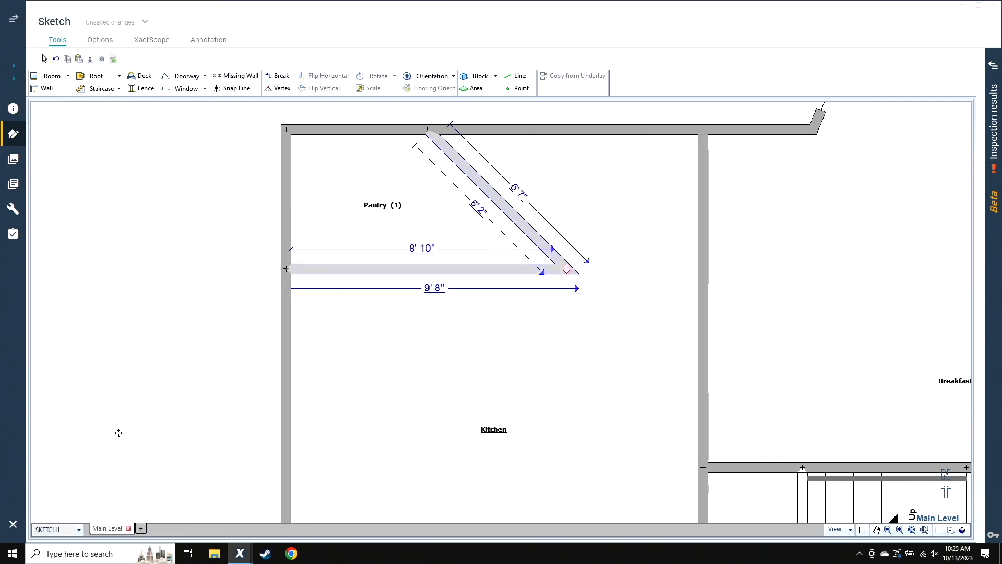
key(ctrl+z)
Step: Try pulling the Pantry's southeast corner west to shorten its south wall to about 2' 6" inside, and restore the square corner
drag(428, 268, 370, 269)
key(ctrl+z)
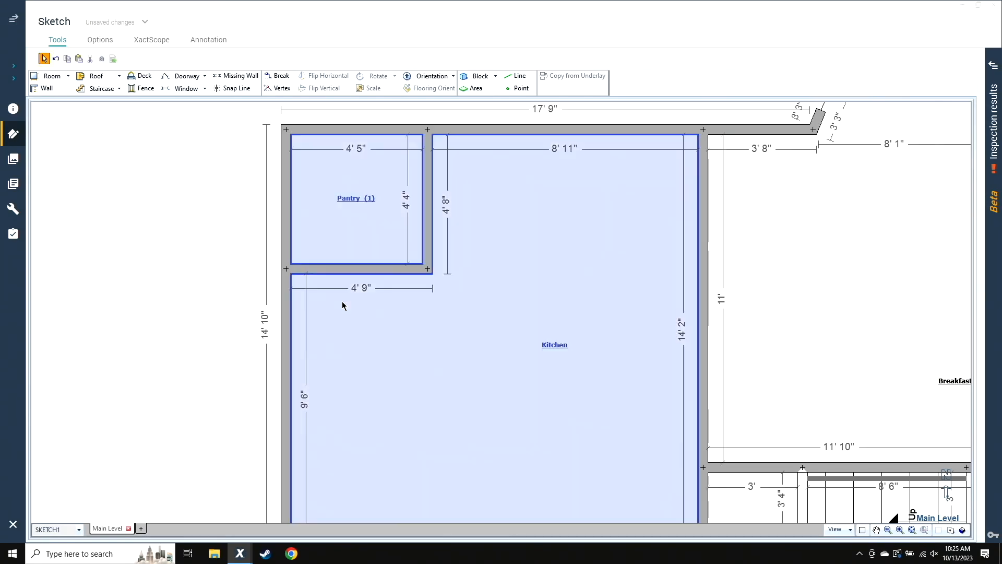
drag(428, 269, 365, 285)
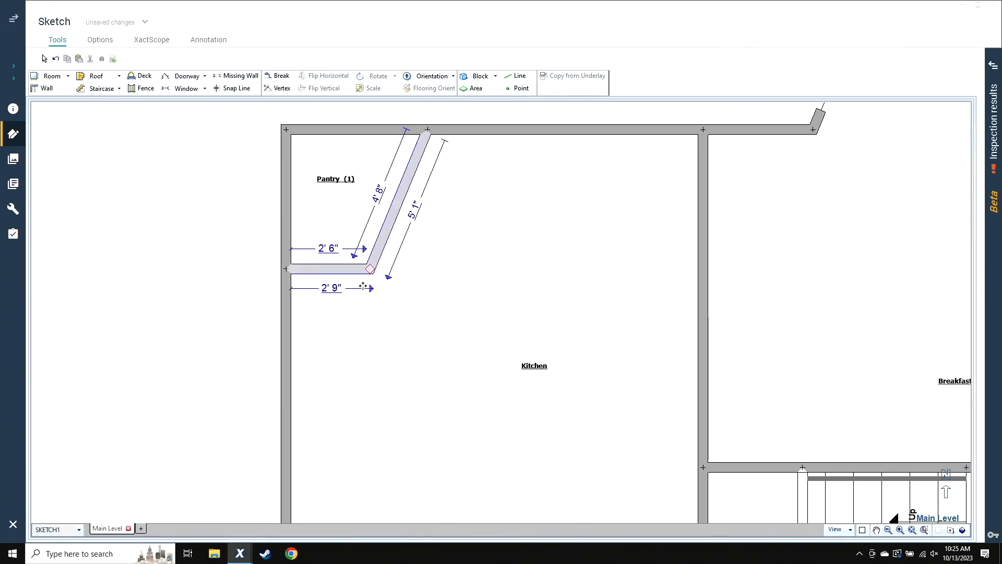
key(Escape)
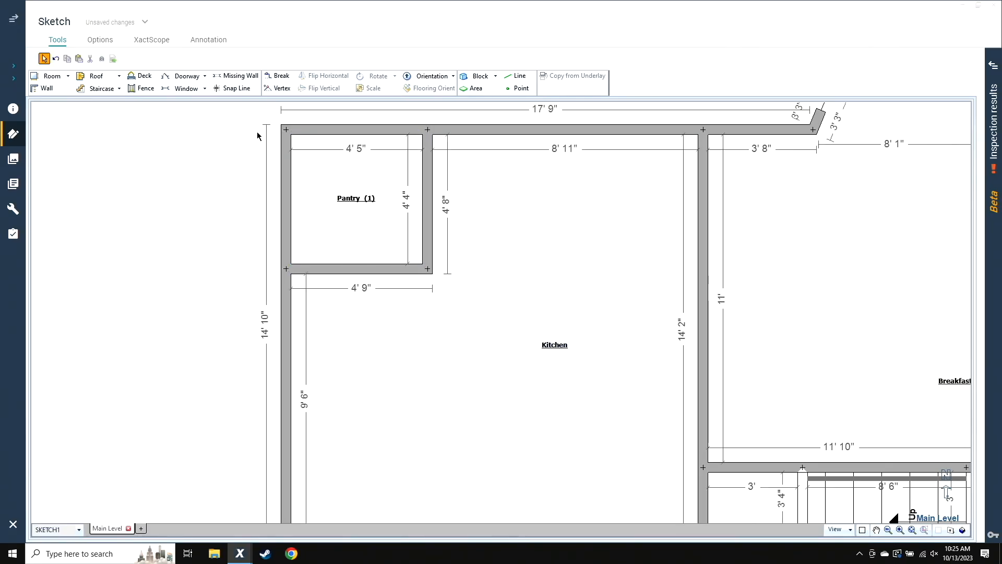
Step: Try pulling the Pantry's northwest corner west to about 8' 10" inside and its west wall to about 8' 6", undoing each move
click(428, 204)
click(428, 203)
click(428, 204)
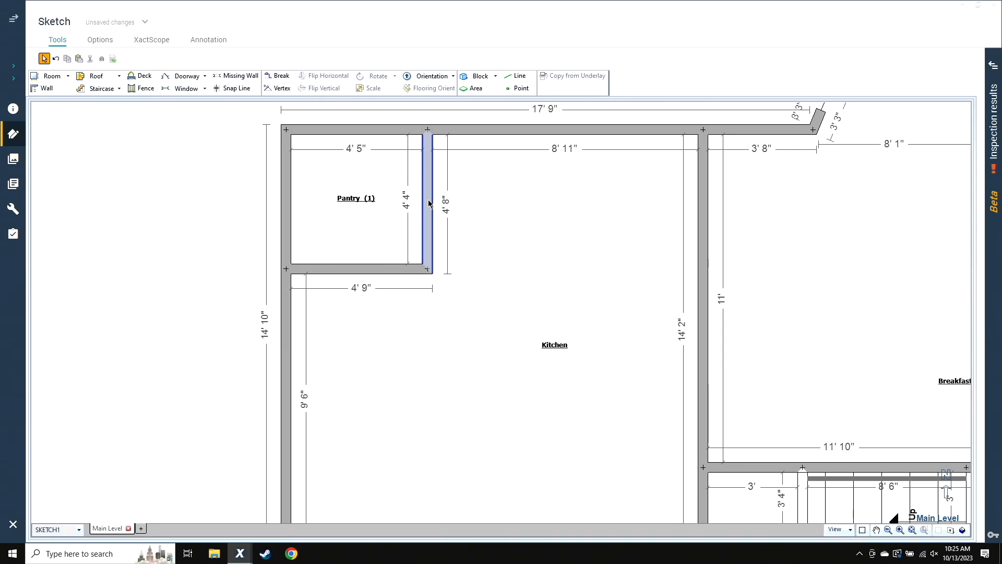
click(429, 269)
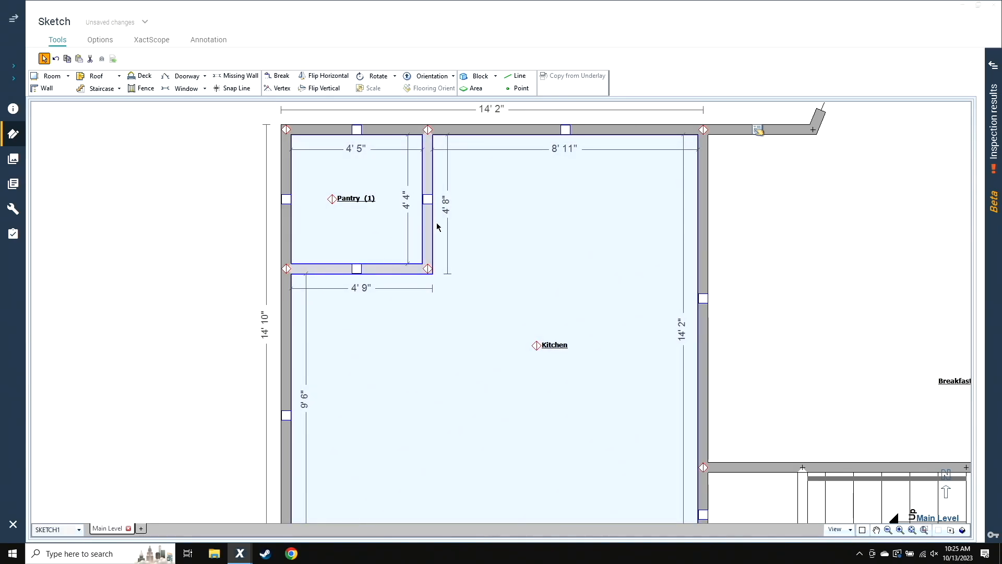
click(426, 129)
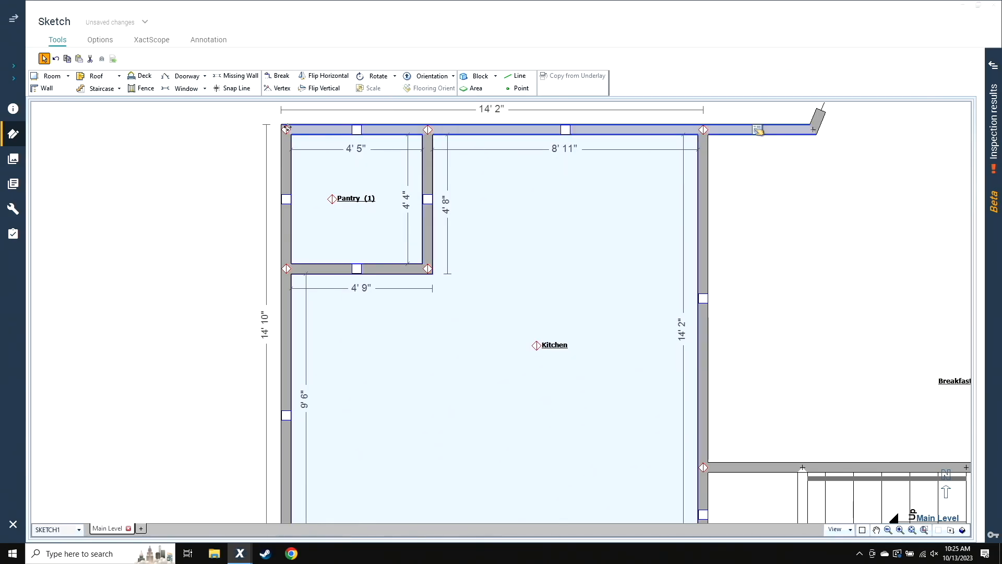
drag(286, 129, 136, 128)
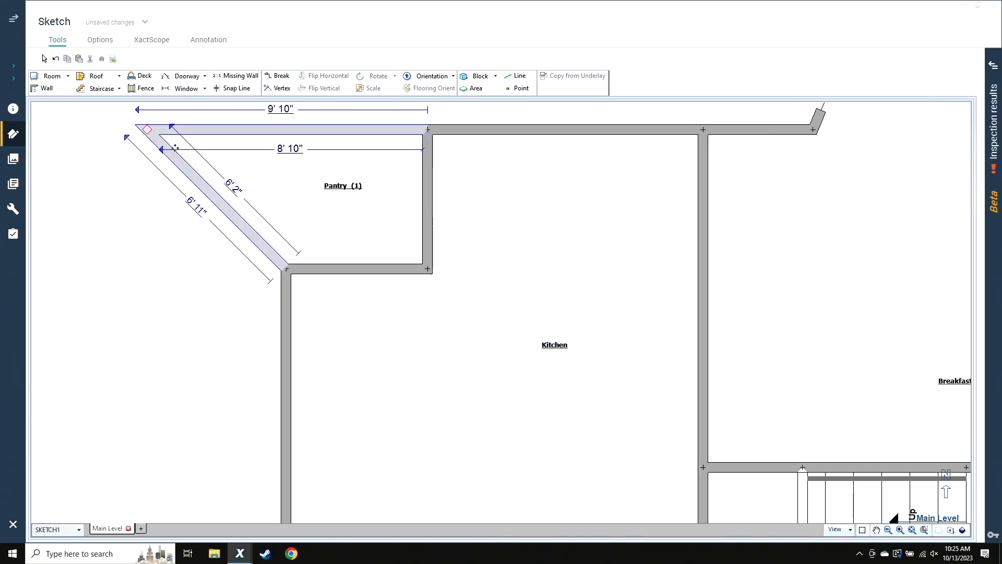
click(112, 323)
key(ctrl+z)
drag(285, 209, 165, 214)
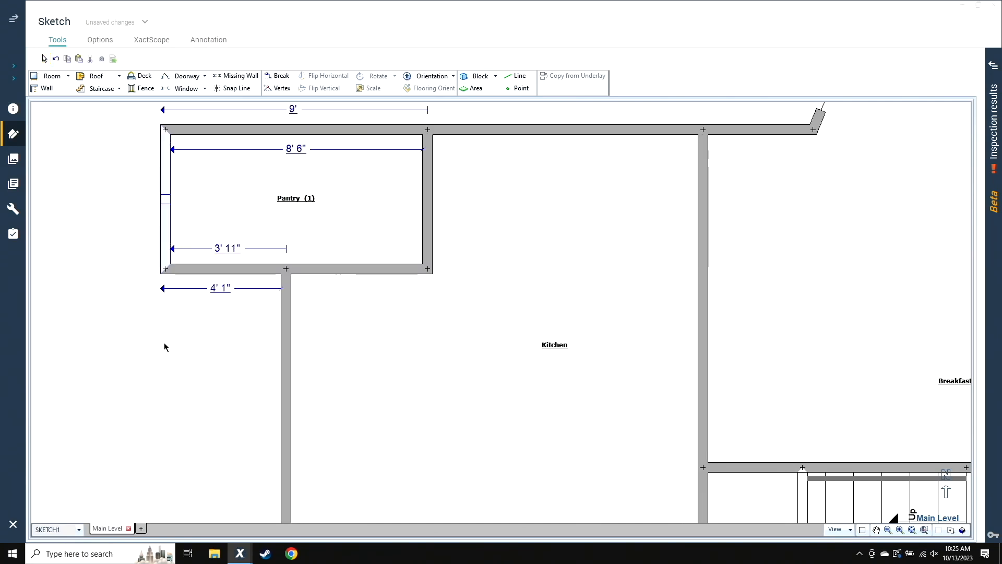
key(ctrl+z)
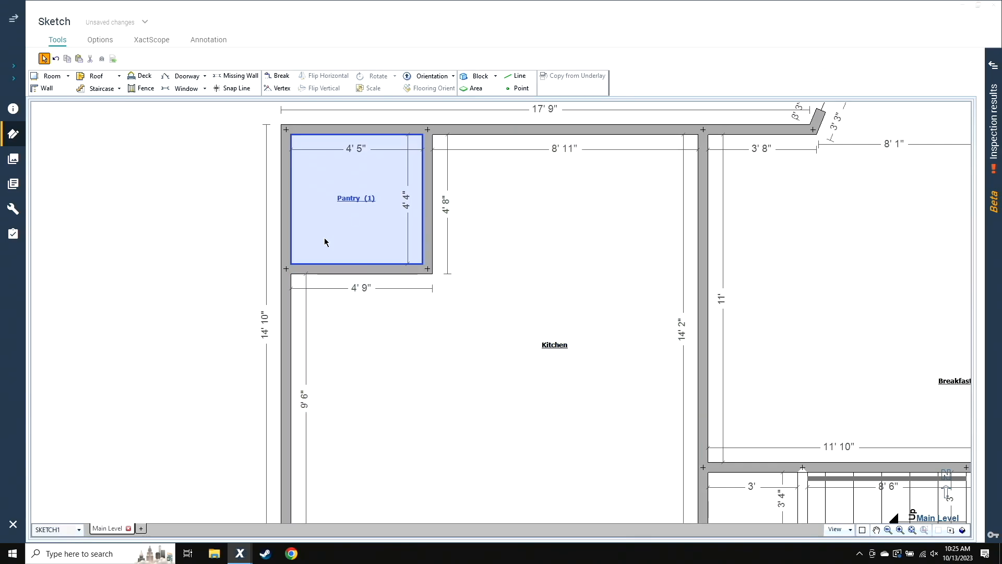
Step: Try adding a vertex midway along the Pantry's east wall and pulling it east into a point, and undo the move
key(v)
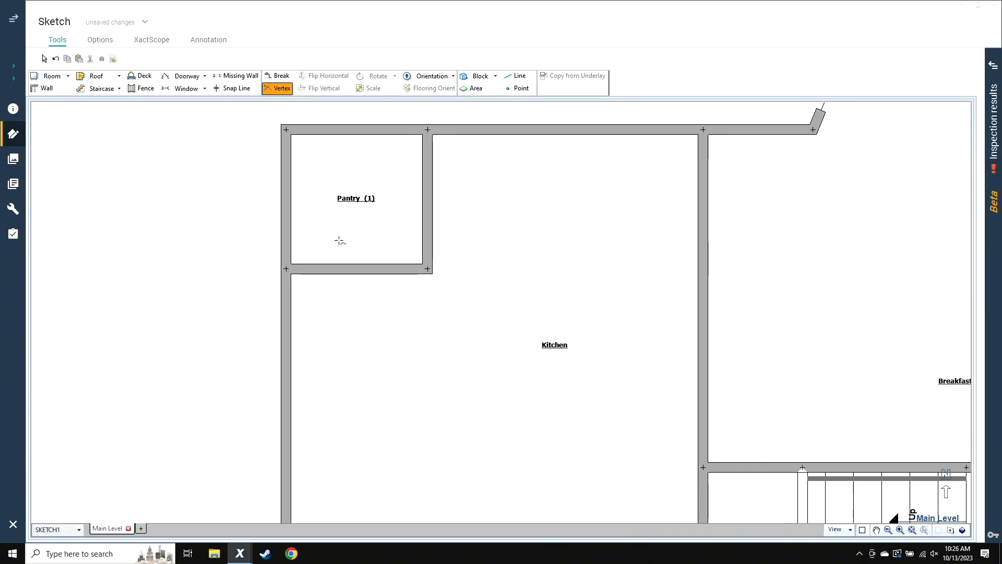
click(428, 200)
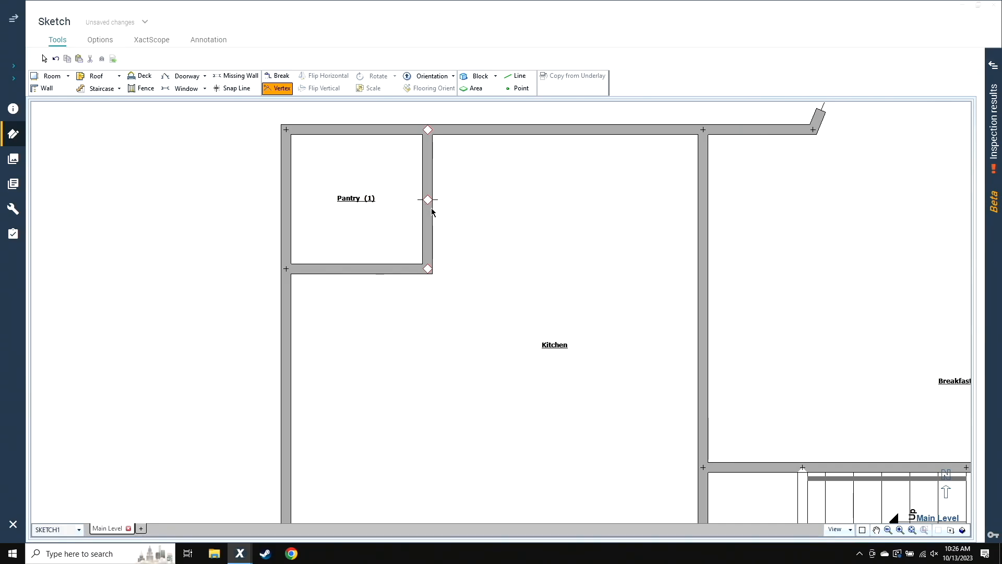
drag(427, 200, 497, 199)
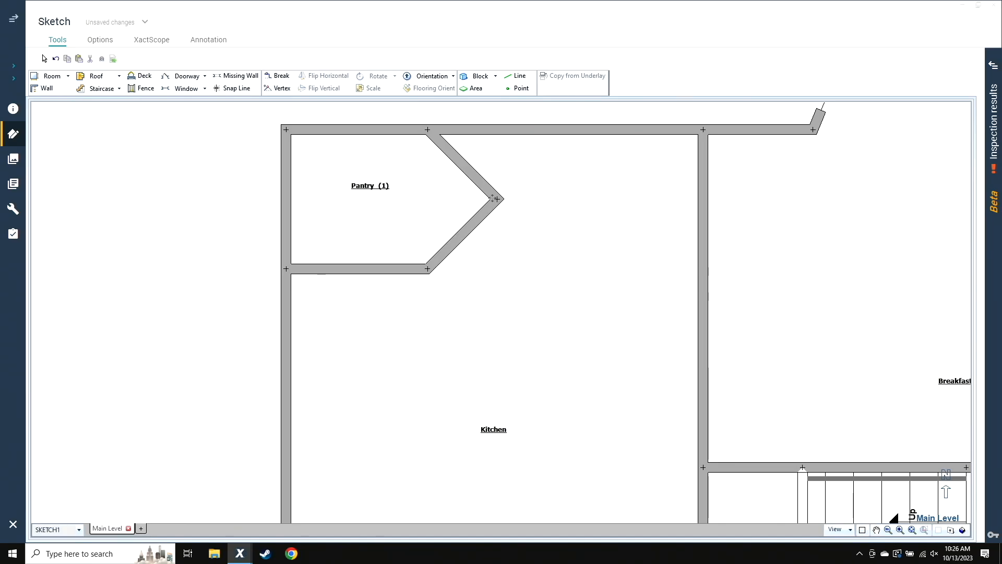
key(ctrl+z)
Step: Add a vertex midway along the Pantry's east wall and pull the southeast corner west to form a 135° diagonal, leaving about 2' 4" of south wall outside
key(v)
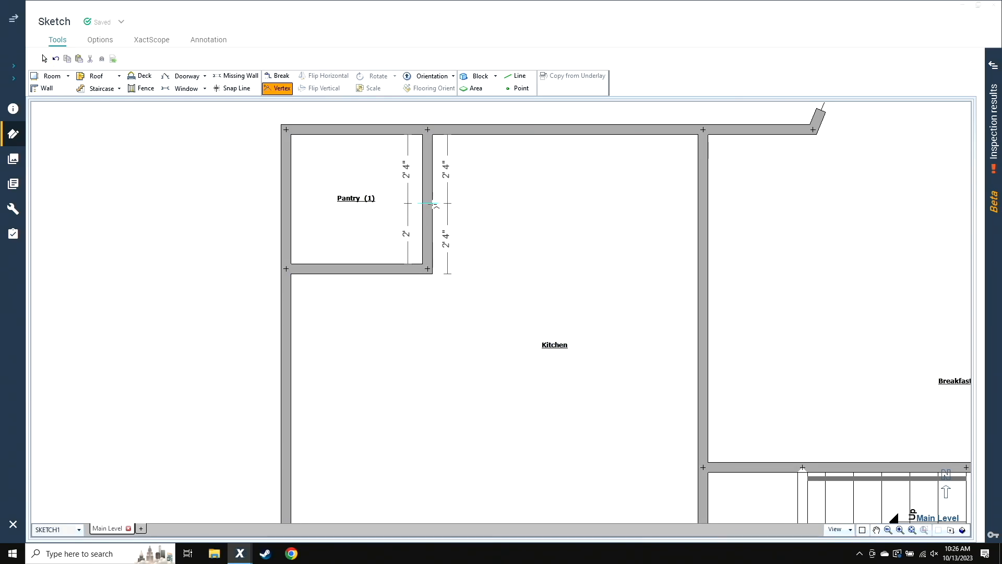
click(428, 200)
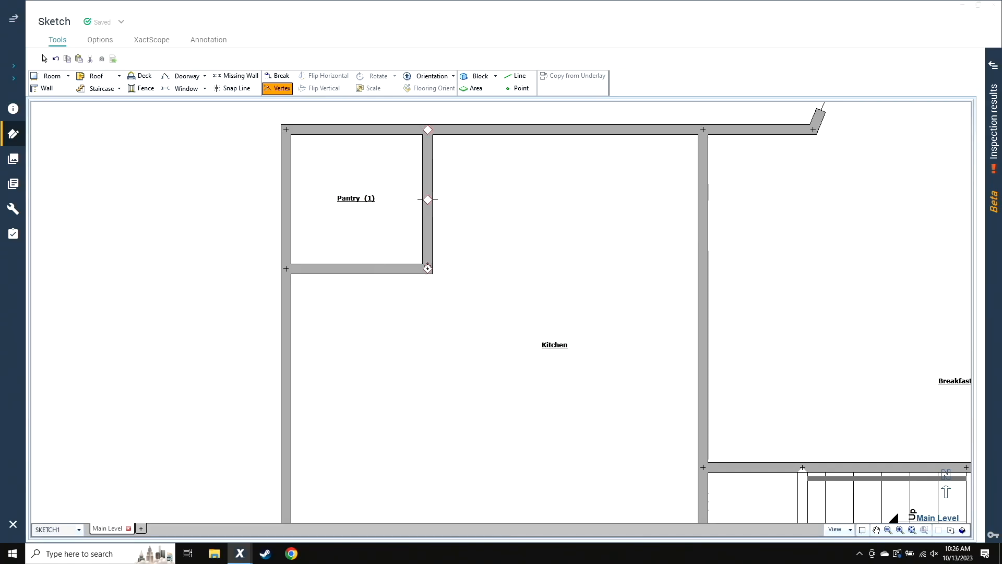
key(ctrl)
key(ctrl)
drag(429, 273, 362, 271)
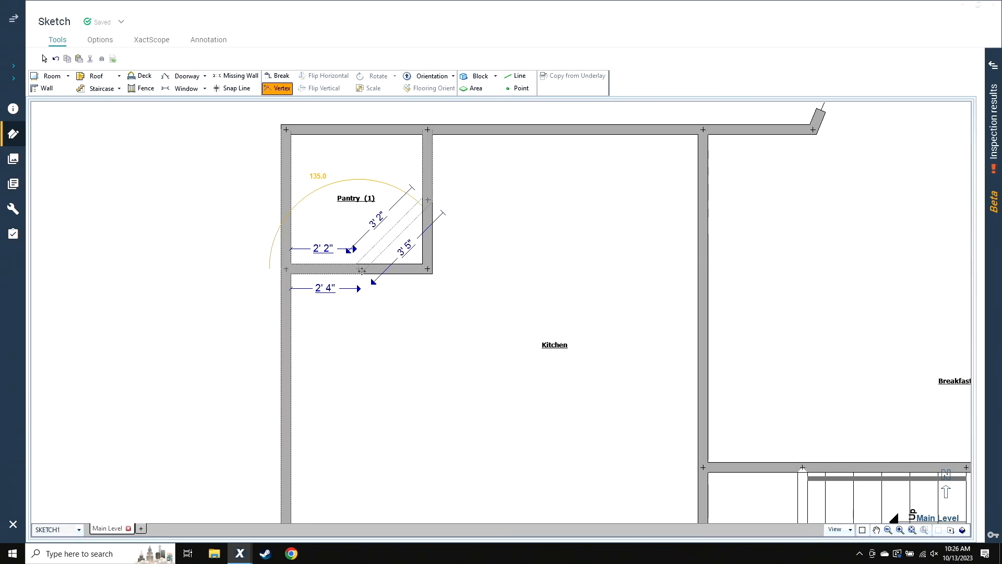
drag(362, 270, 361, 271)
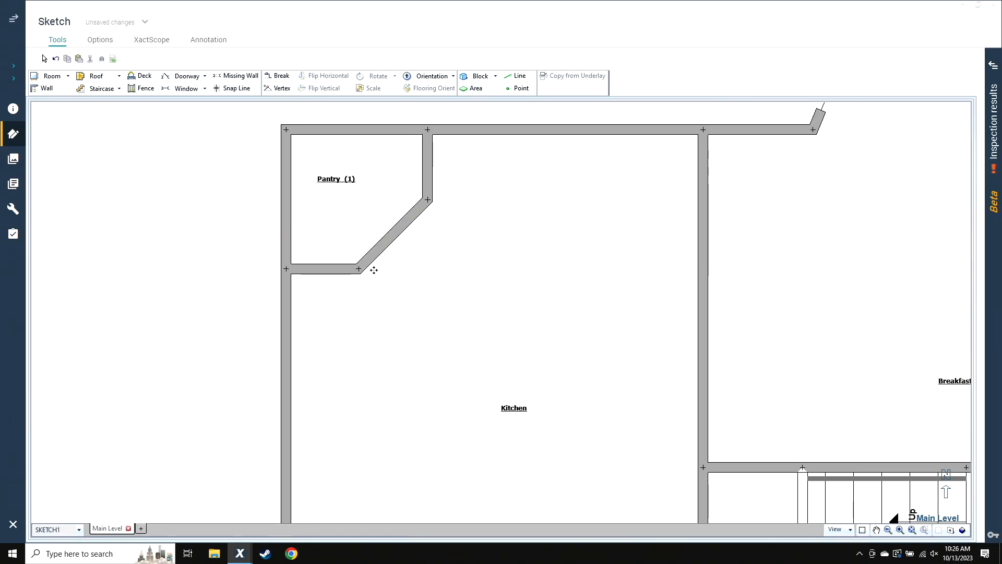
Step: Shift the Pantry's diagonal wall outward and set the south wall's outside length to 2' 7"
click(403, 231)
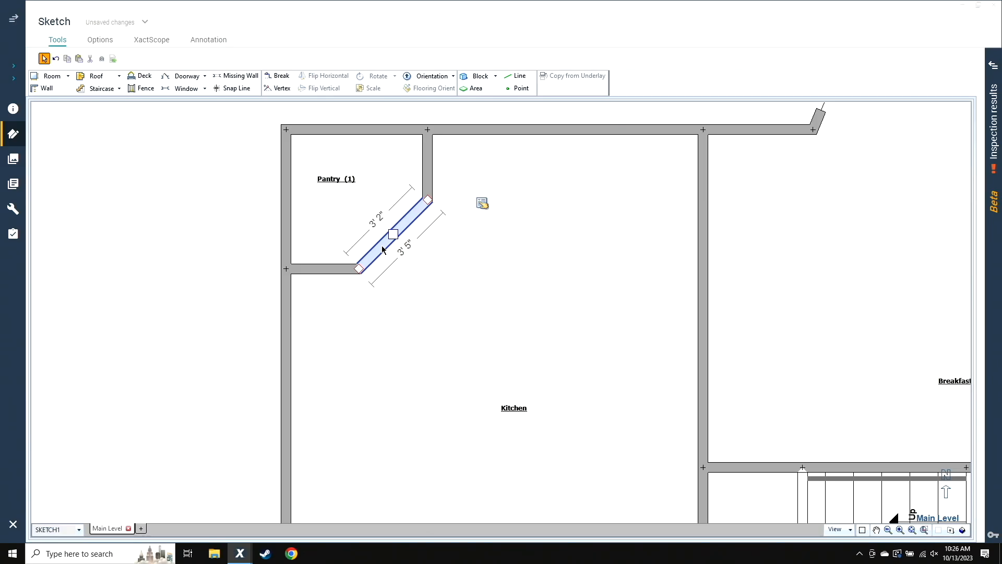
click(331, 270)
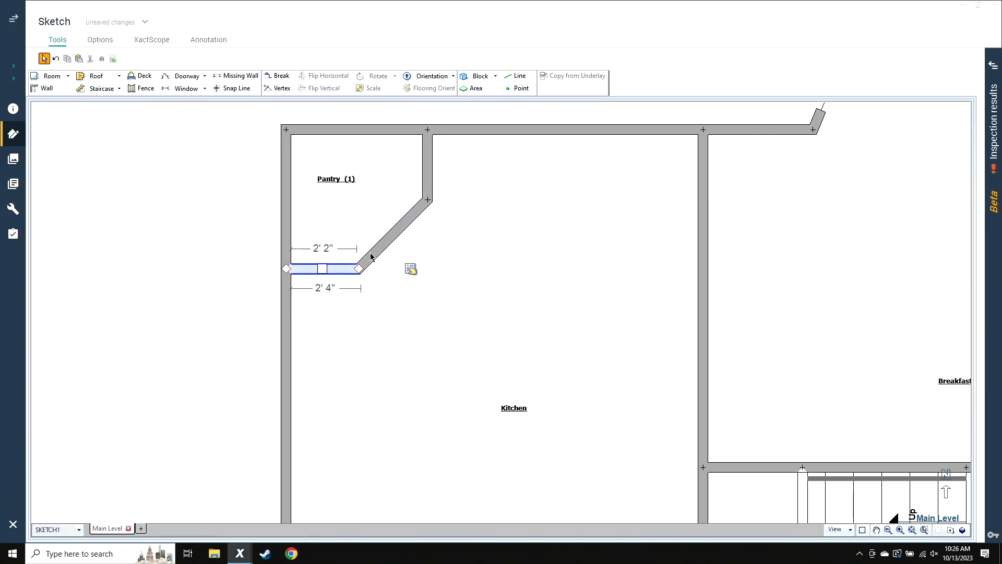
click(387, 244)
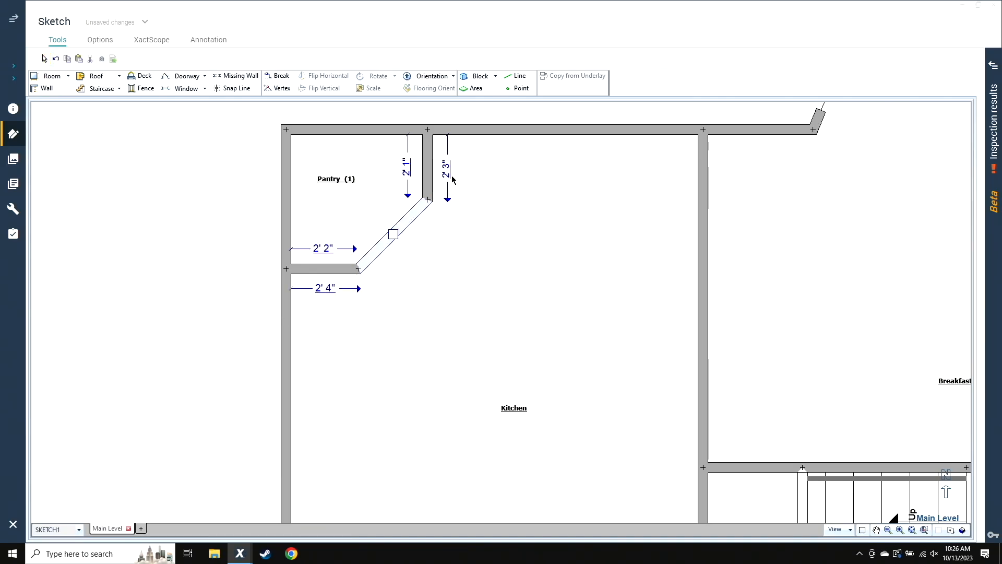
click(327, 291)
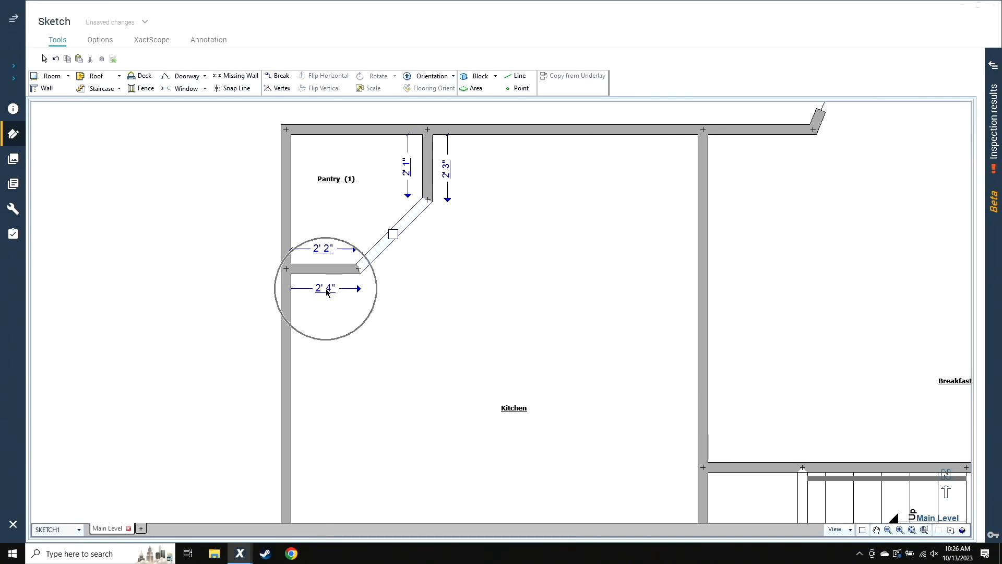
click(400, 238)
mouse_move(394, 234)
mouse_down()
mouse_move(409, 245)
mouse_move(386, 238)
mouse_move(395, 242)
mouse_up()
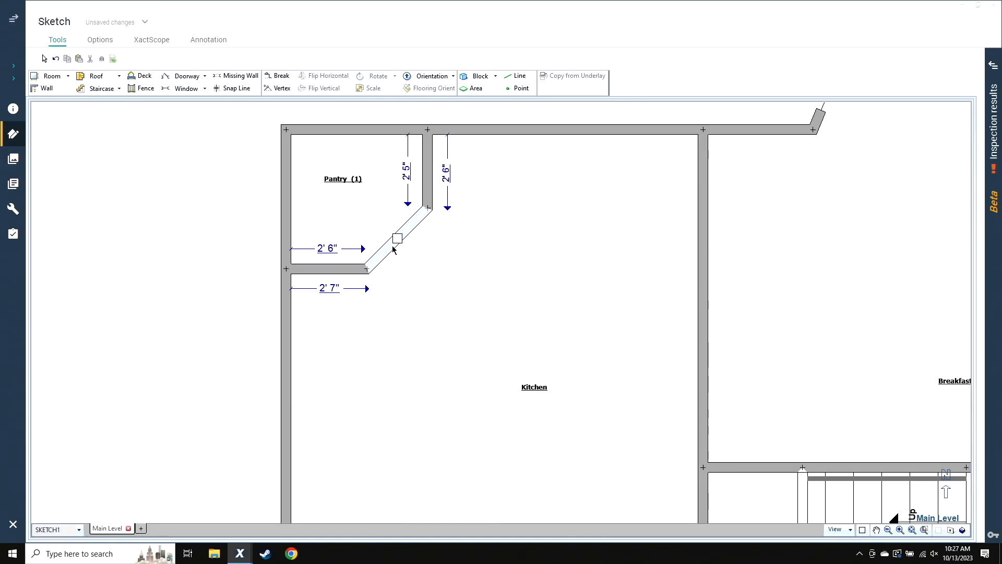
click(328, 290)
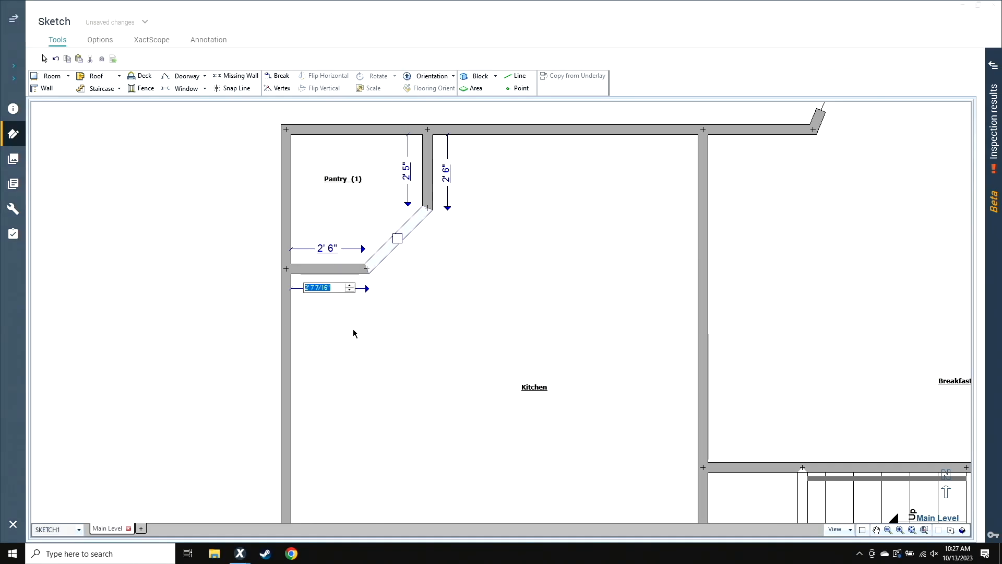
text(2.7)
key(Return)
Step: Try sliding the Pantry's diagonal wall inward to about 1' 3" of south wall outside, and set that length back to 2' 7"
click(406, 258)
click(407, 253)
click(388, 226)
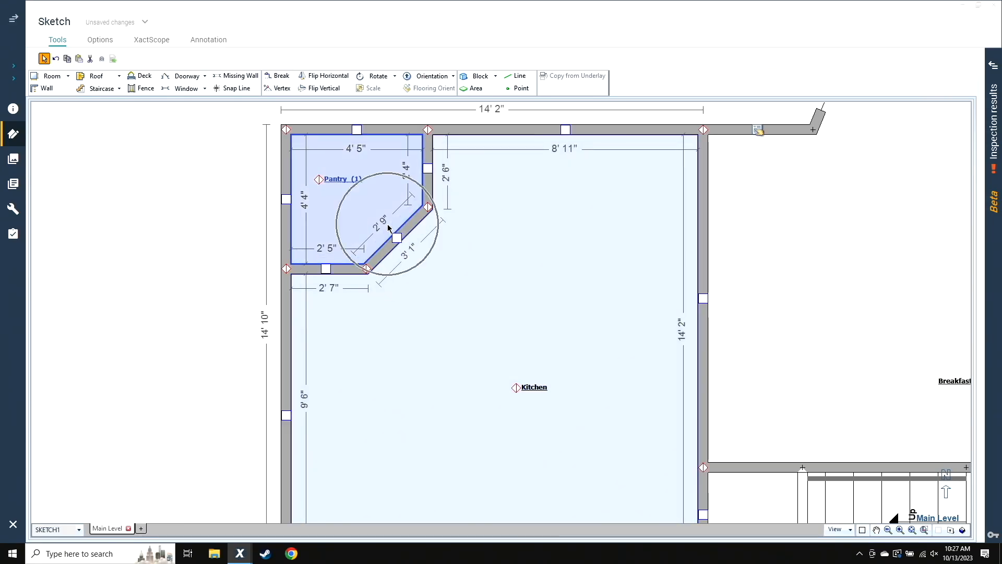
click(444, 178)
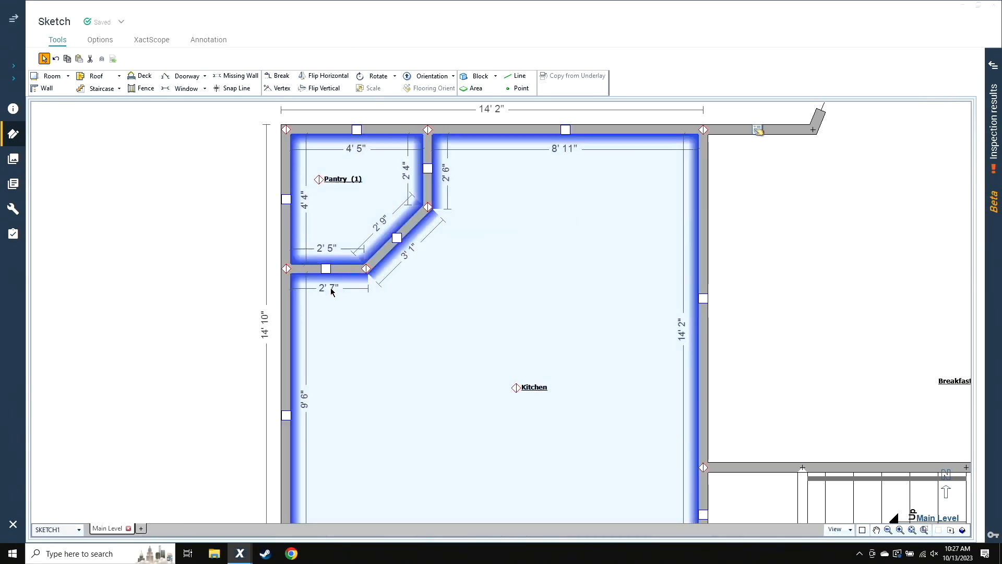
click(397, 238)
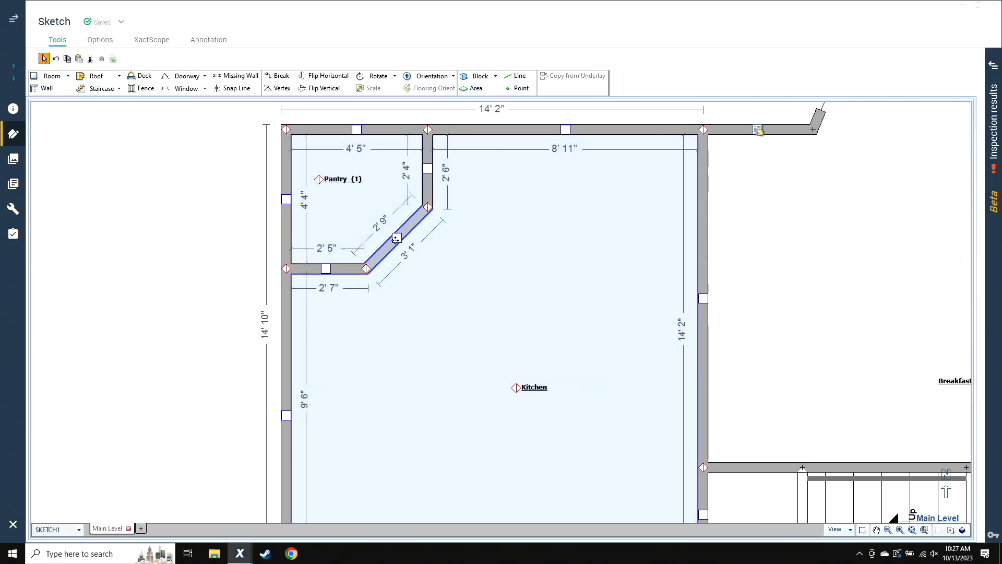
drag(402, 244, 382, 224)
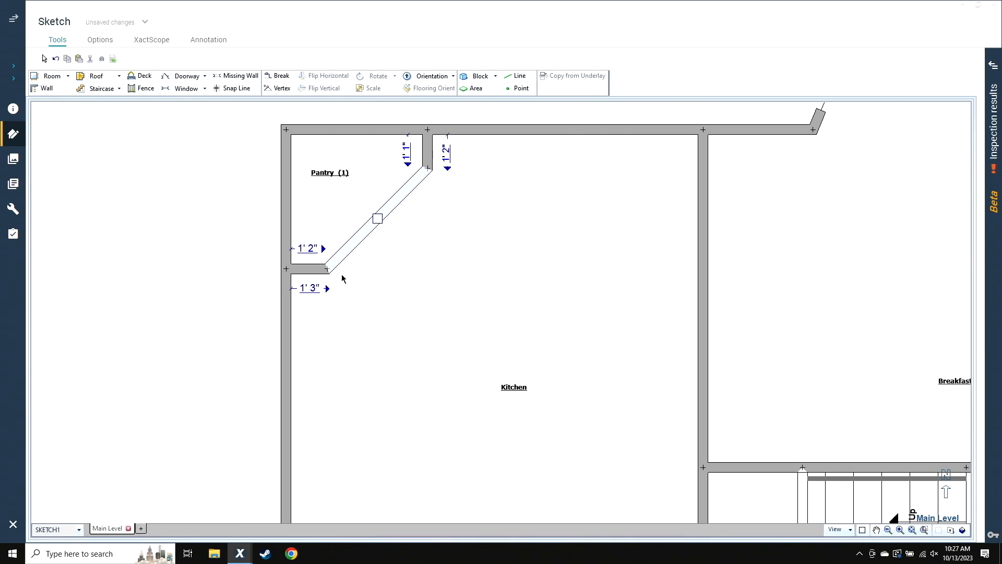
click(308, 289)
text(2,7)
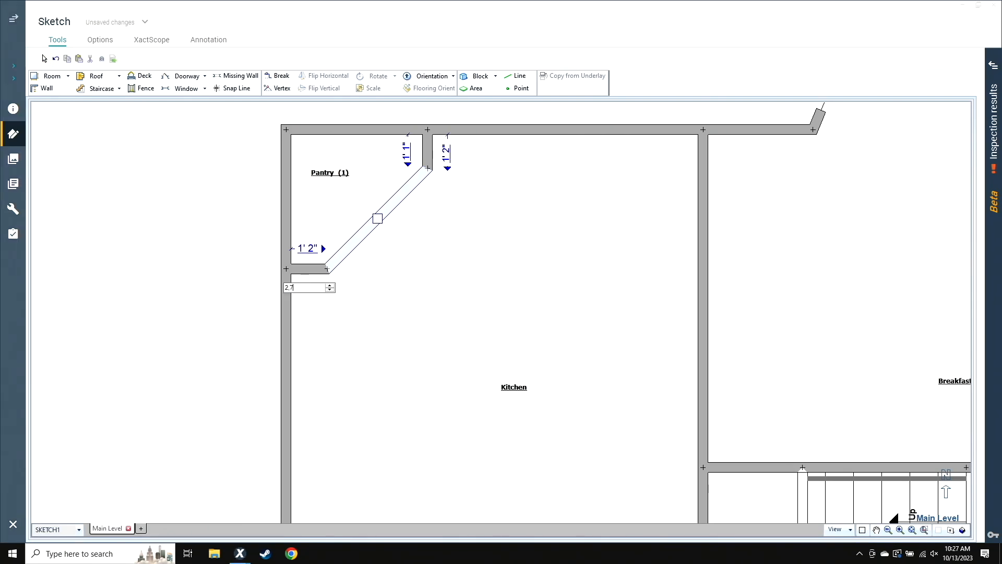
key(Return)
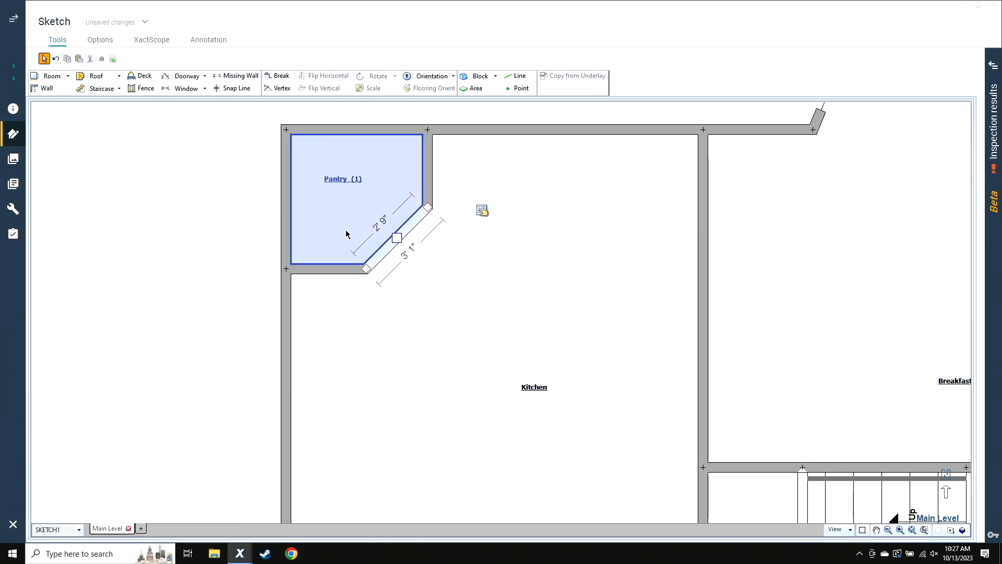
click(240, 306)
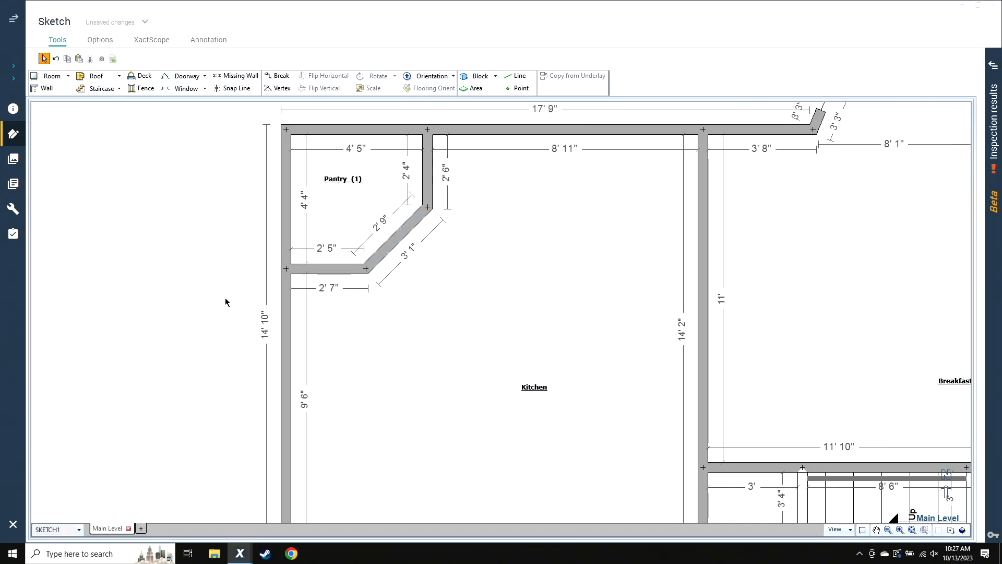
Step: Pull a new room west out of the Kitchen's west wall south of the Pantry and set its inside width to 6'
scroll(228, 302, down, 1)
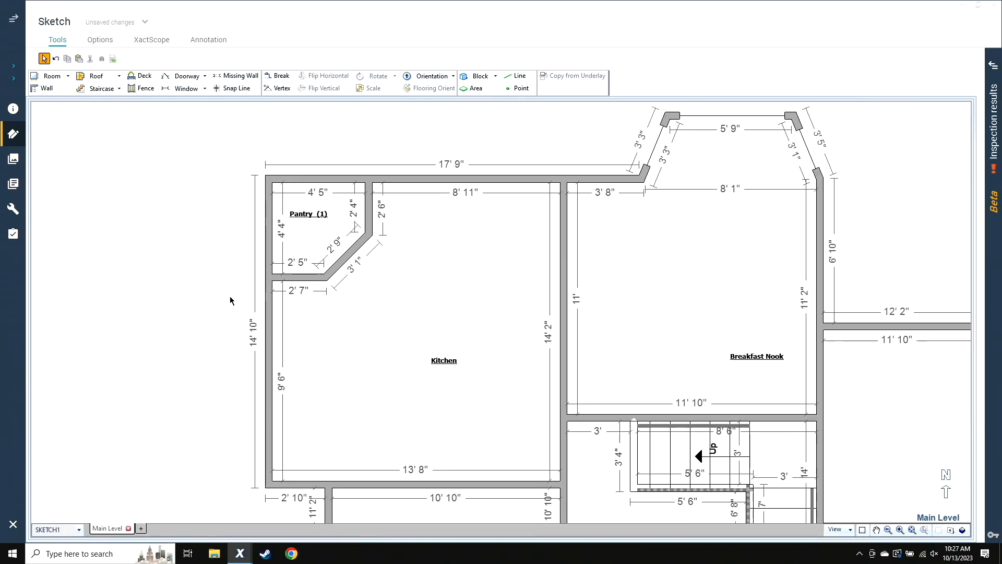
scroll(231, 301, left, 5)
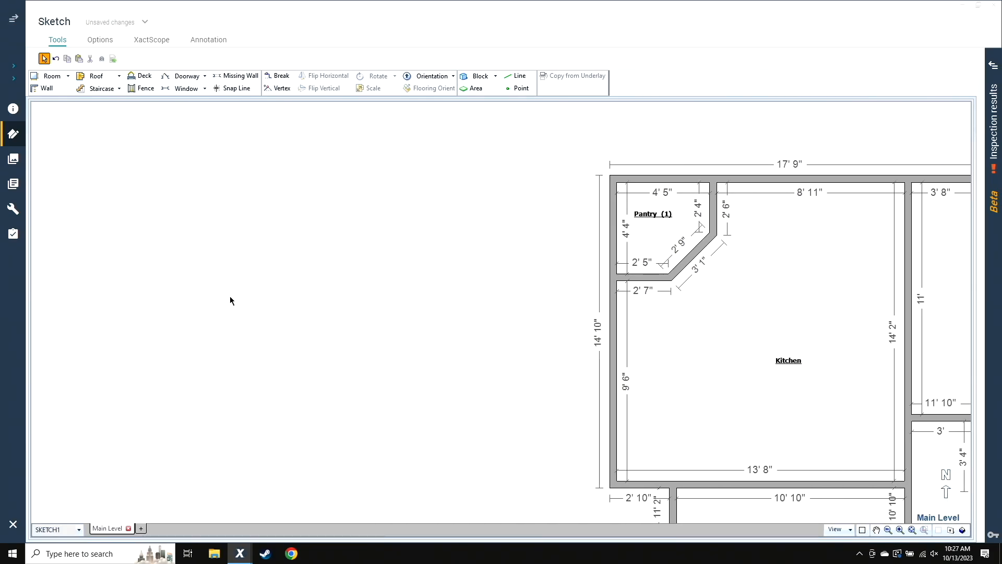
scroll(230, 301, down, 2)
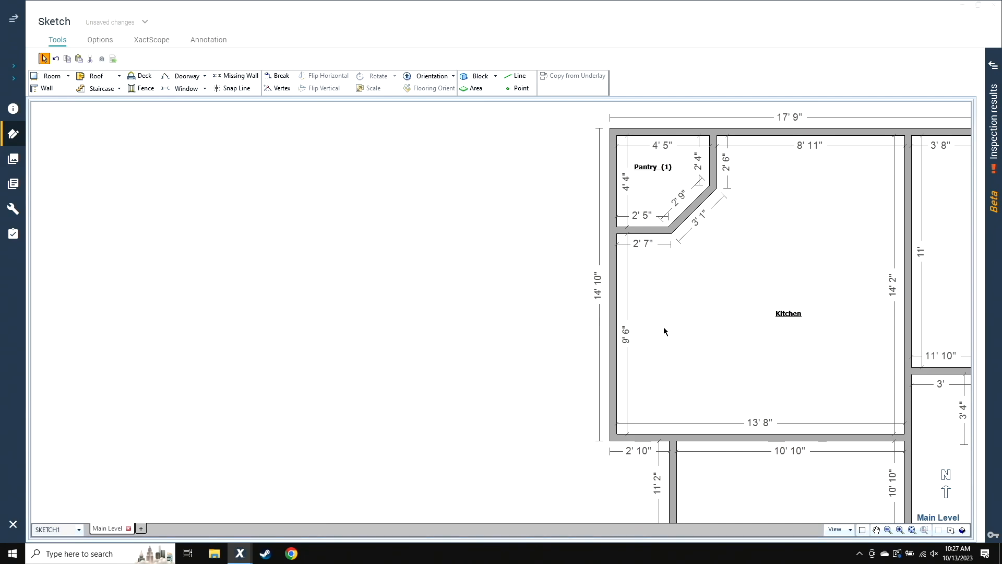
click(614, 318)
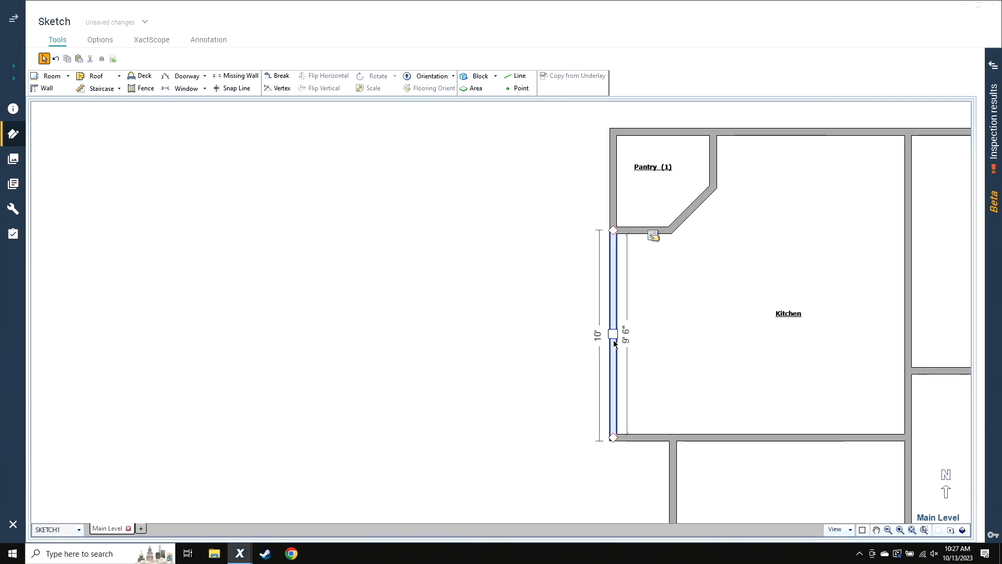
click(613, 335)
drag(613, 333, 492, 354)
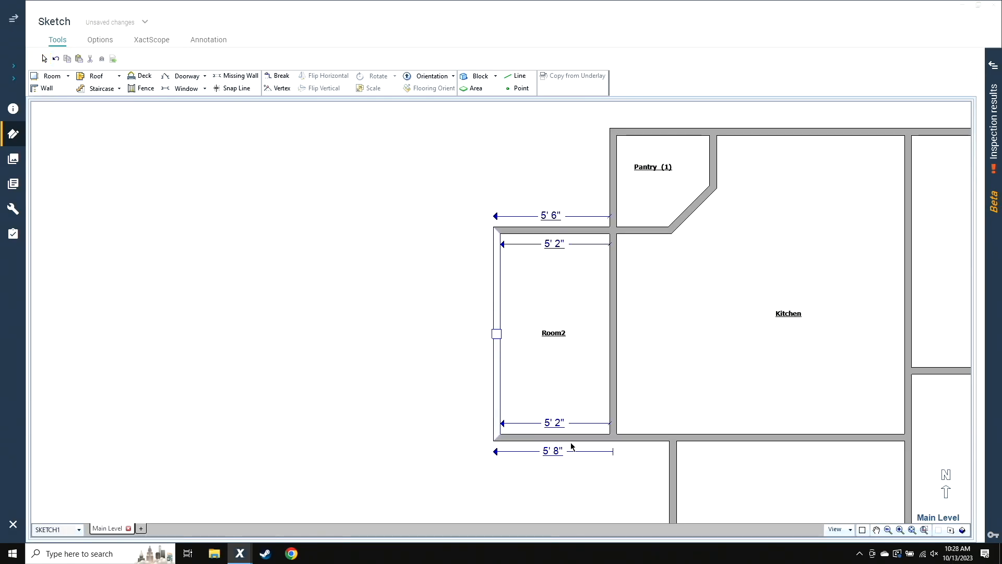
click(555, 422)
click(491, 410)
click(447, 418)
click(545, 298)
Step: Pull another room north out of the new west room's north wall, about 4' 4" deep inside, aligned with the Pantry's north wall
click(546, 231)
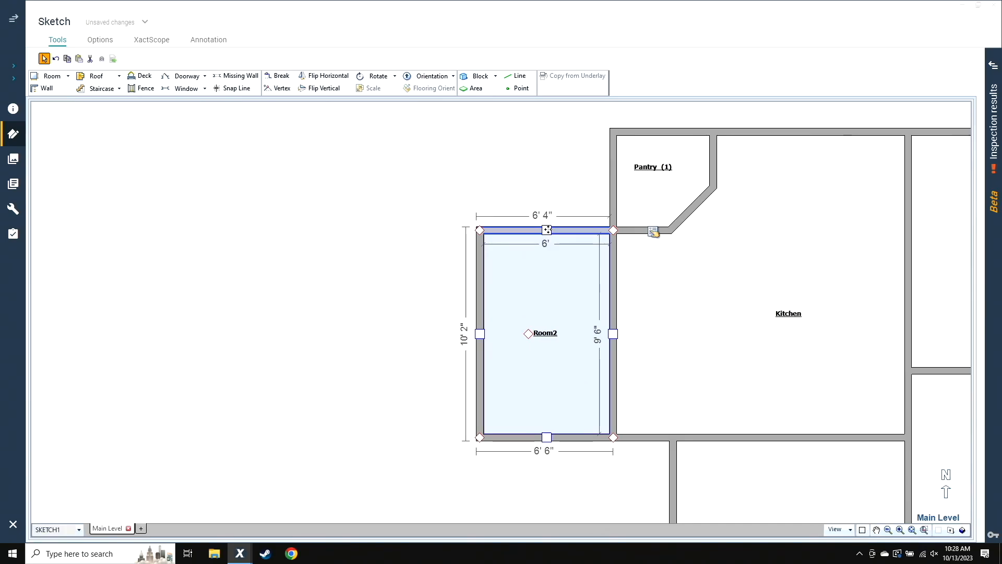
click(547, 229)
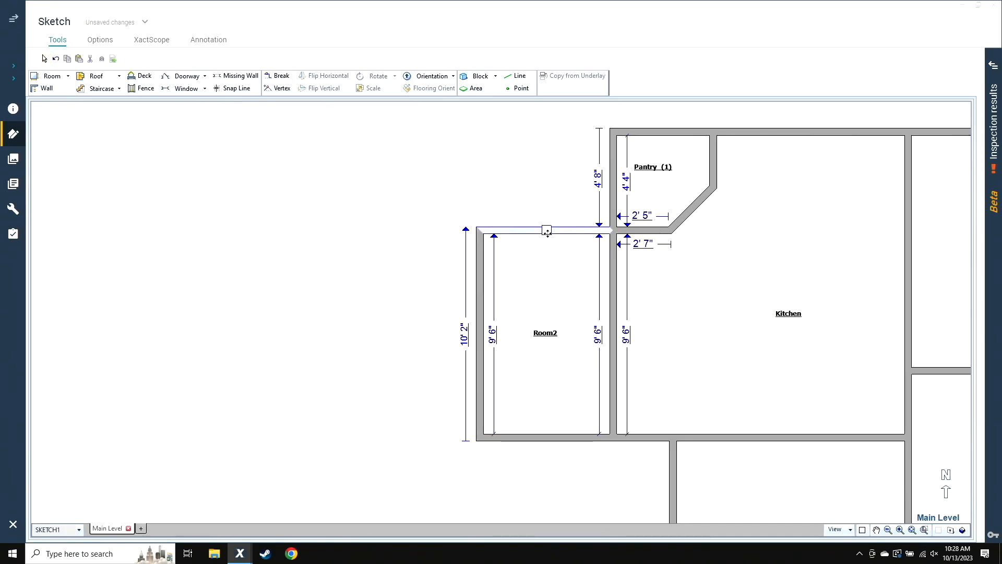
drag(546, 230, 548, 132)
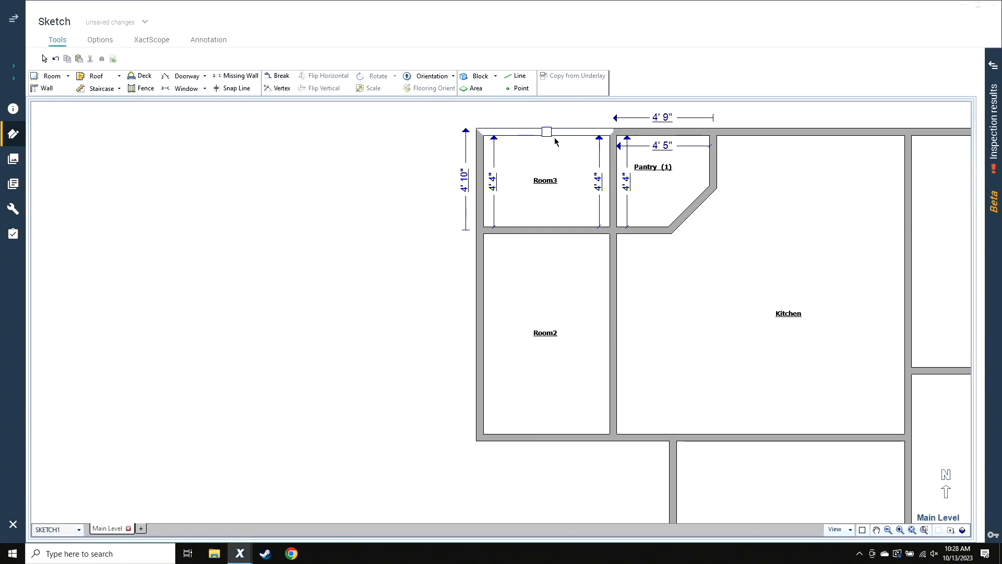
click(550, 204)
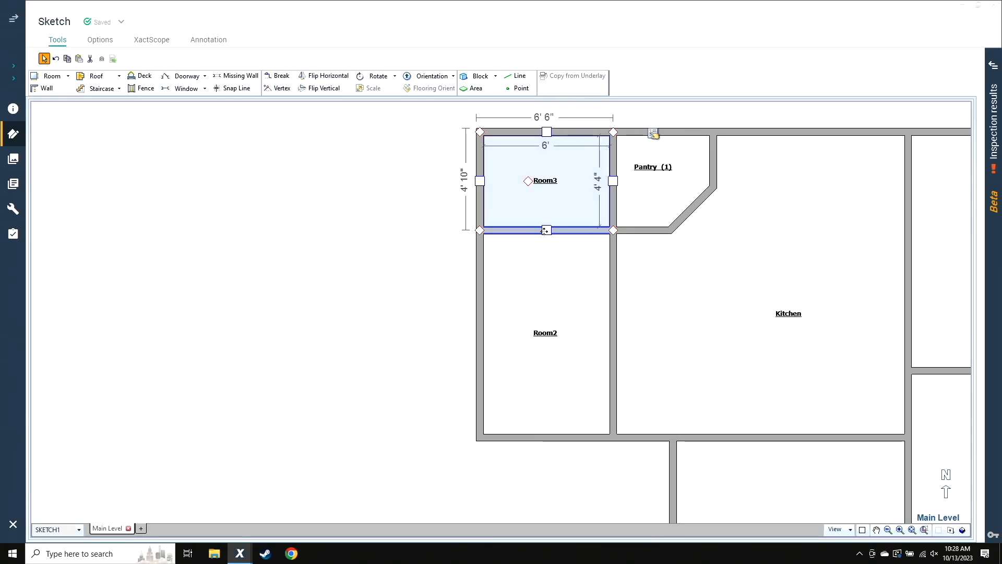
Step: Shift the wall between the two new west rooms southward and set the south room's inside depth to 3'
drag(544, 230, 536, 373)
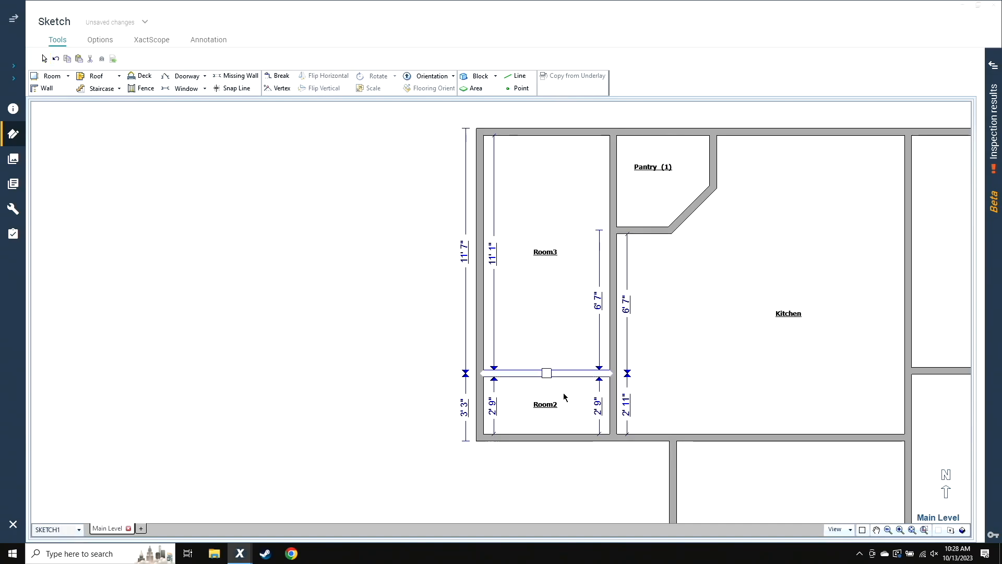
click(599, 411)
text(3)
key(Return)
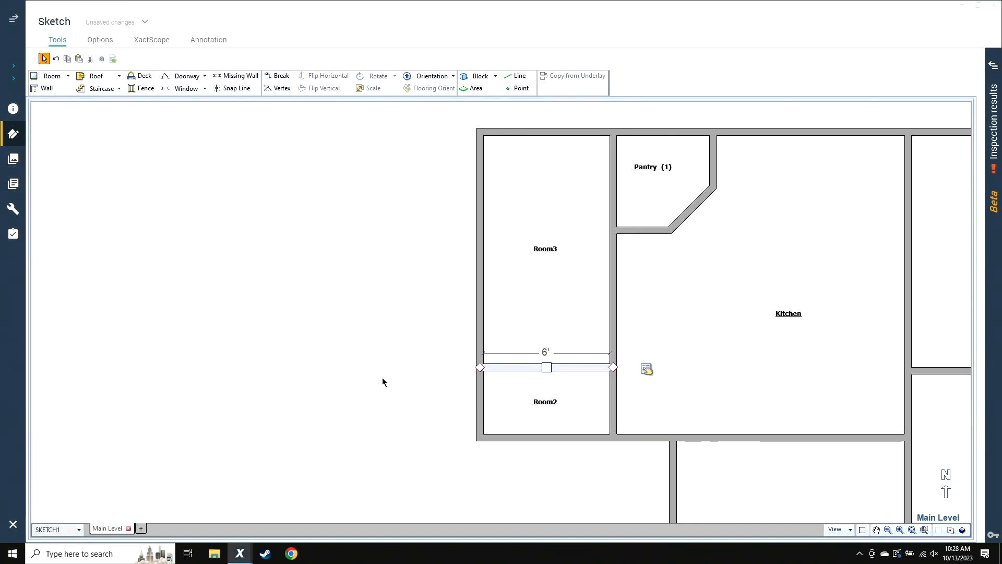
click(544, 303)
click(573, 390)
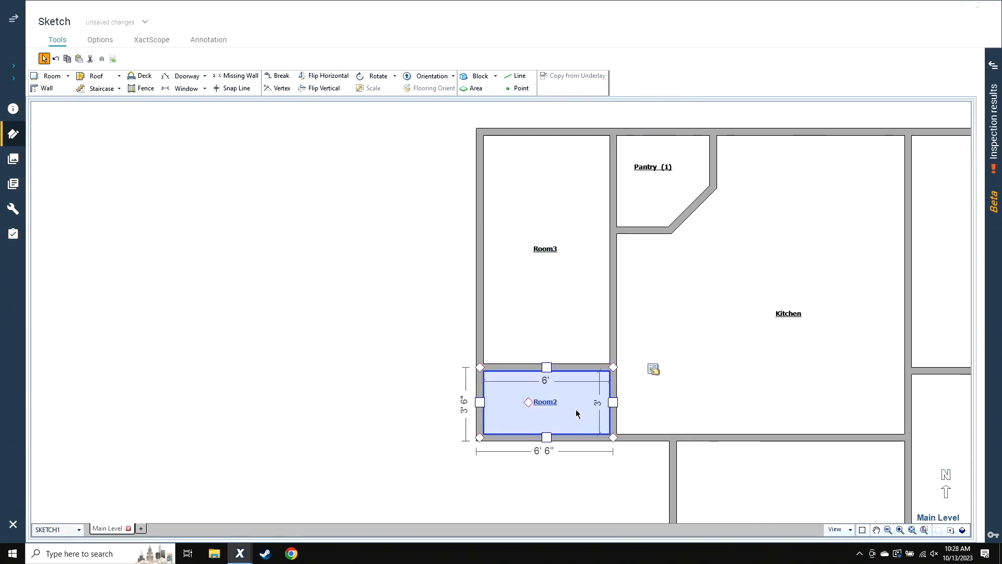
Step: Rename the larger room west of the Pantry as Bathroom
click(564, 296)
double_click(563, 296)
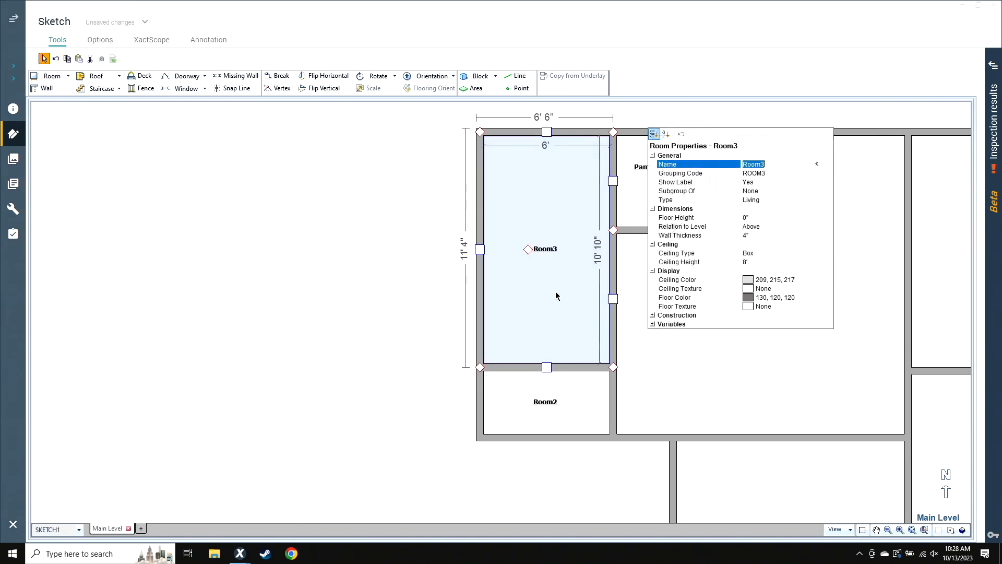
text(Bathroom)
key(Tab)
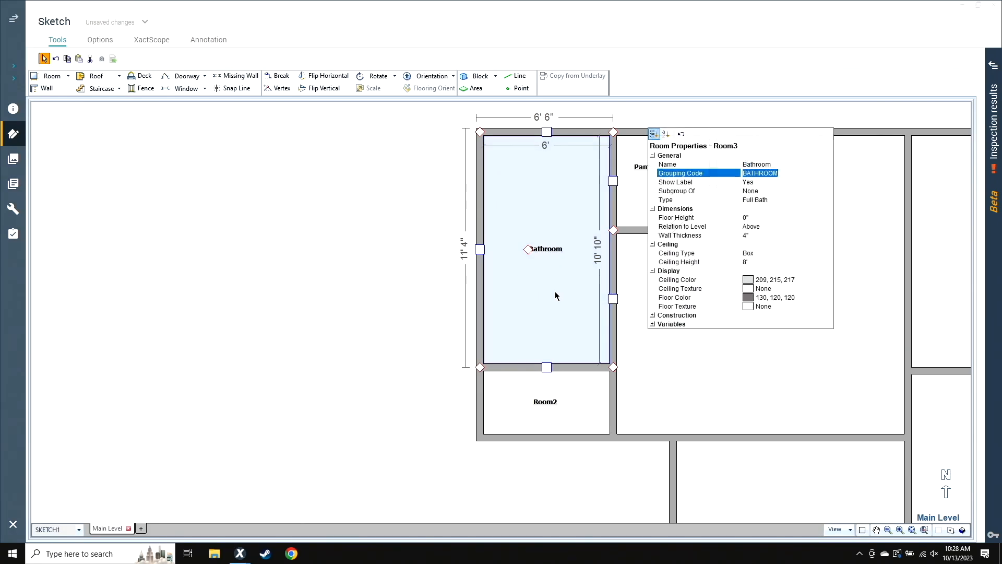
Step: Rename the small room south of the Bathroom as Mud/Hall
click(502, 404)
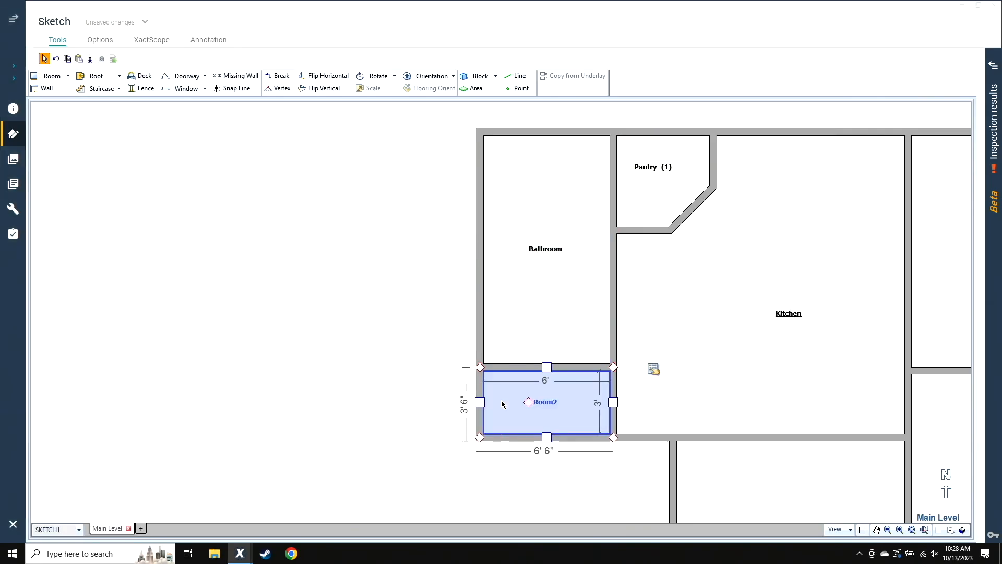
double_click(503, 405)
text(Mud)
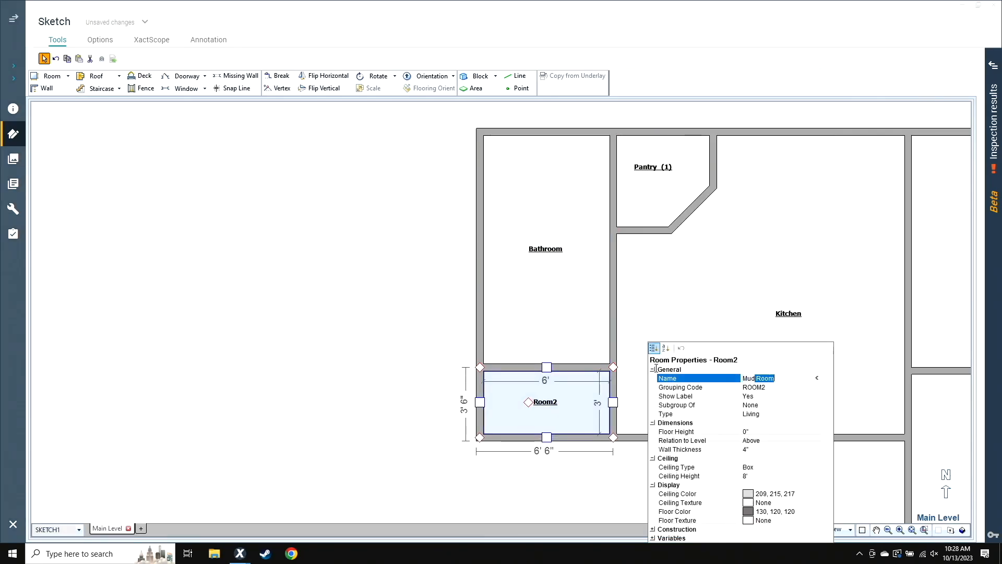
text(/Hall)
key(Return)
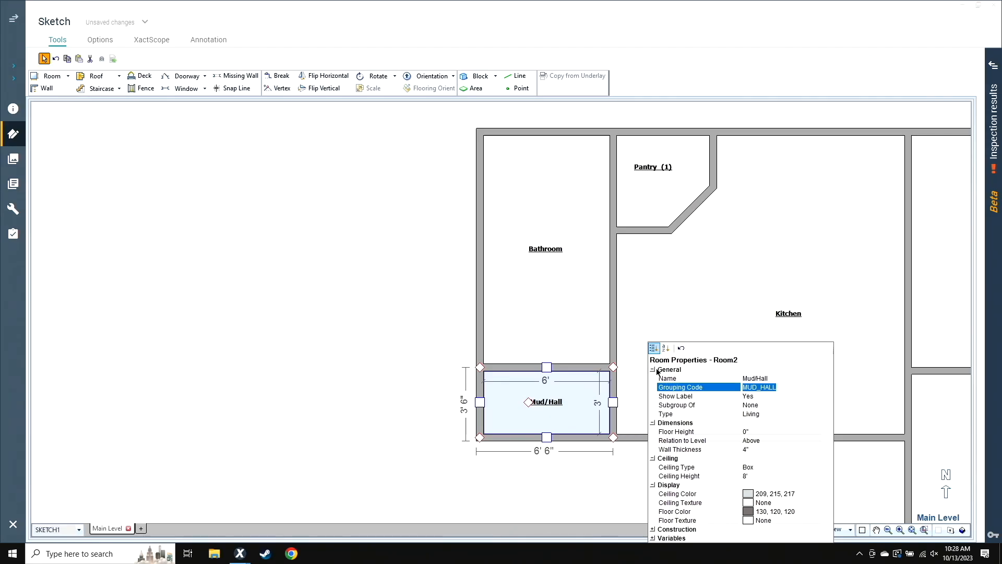
click(286, 342)
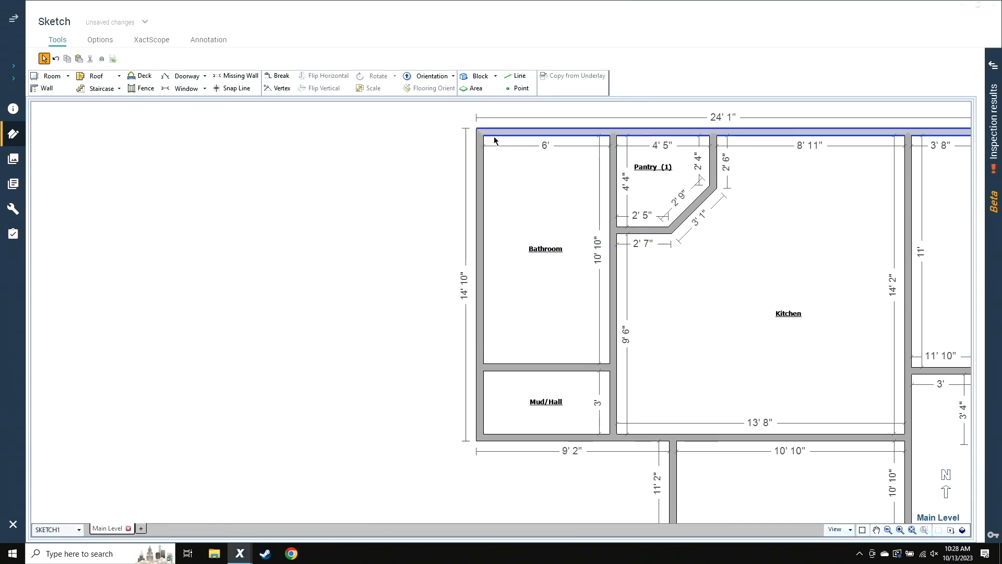
Step: Draw a partial wall about 2' 7" long eastward from the Bathroom's west wall, about 3' 4" south of its north wall
scroll(497, 132, up, 3)
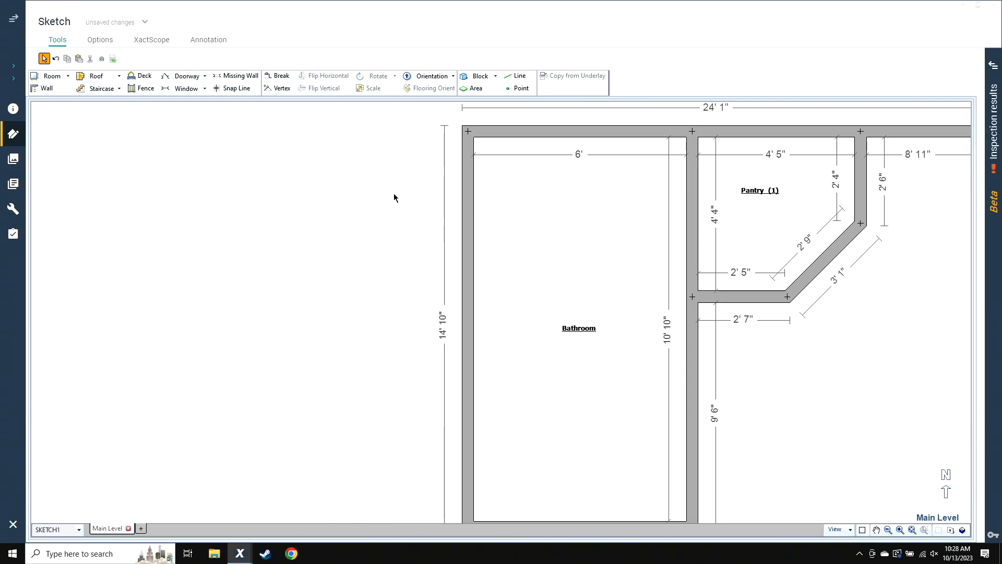
key(Right)
key(Right)
key(Right)
key(Right)
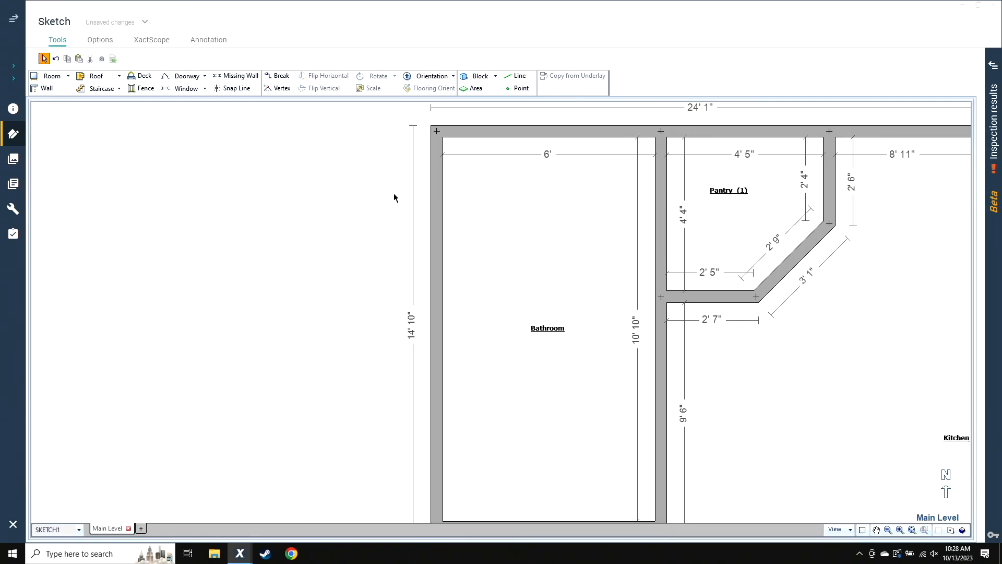
key(Up)
key(Up)
key(Up)
key(Left)
key(Right)
key(Right)
key(Right)
key(Right)
key(Right)
key(Right)
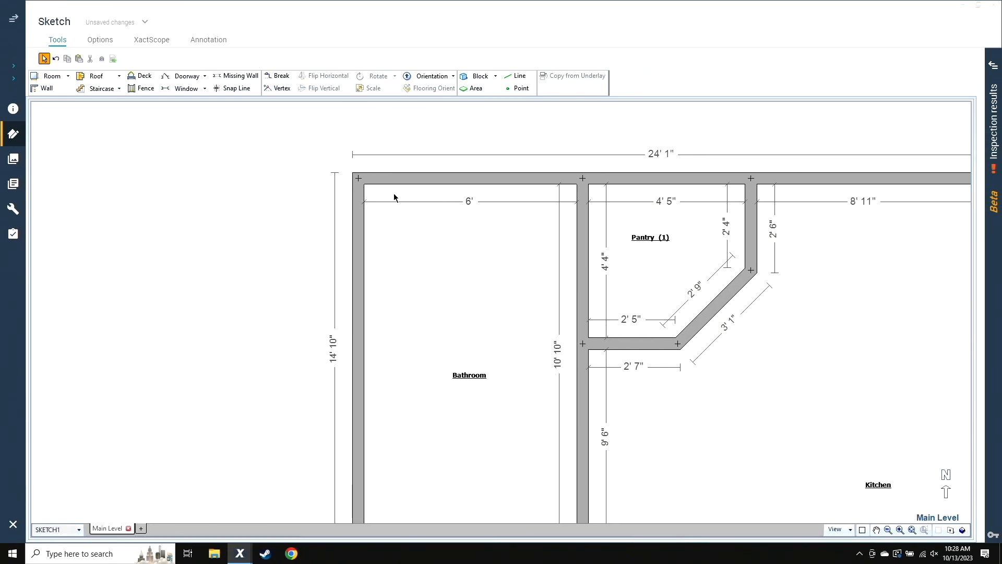
key(Down)
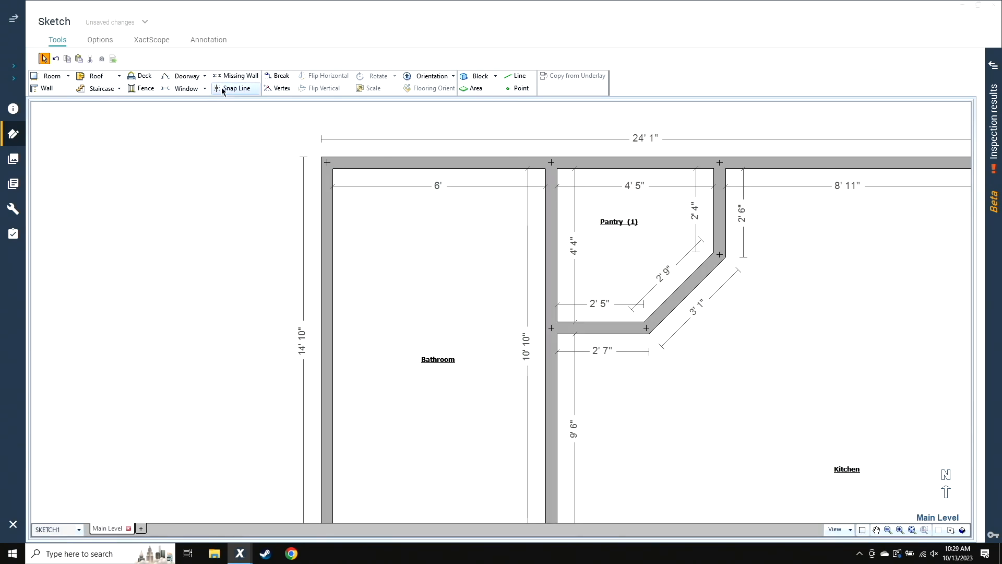
click(47, 89)
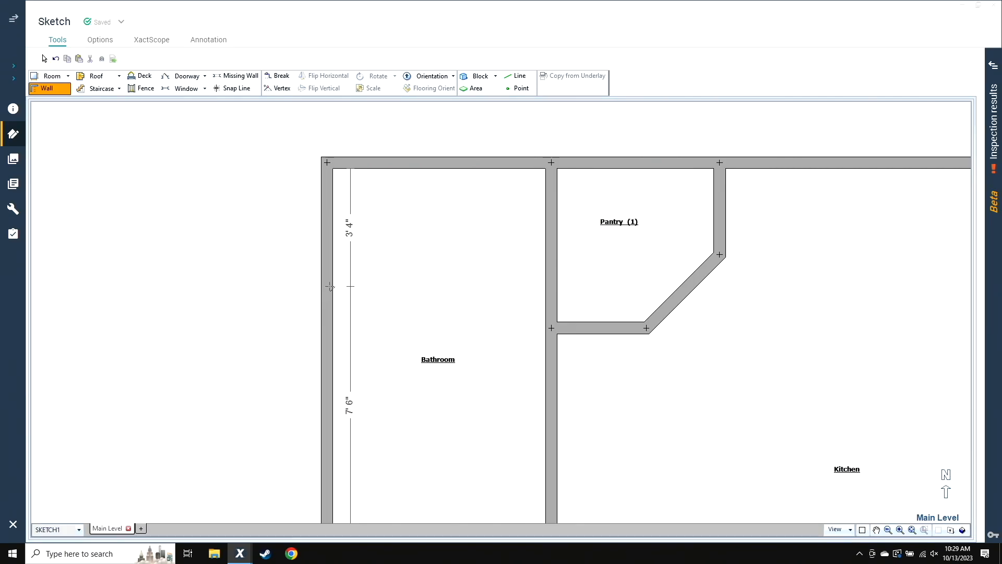
click(321, 287)
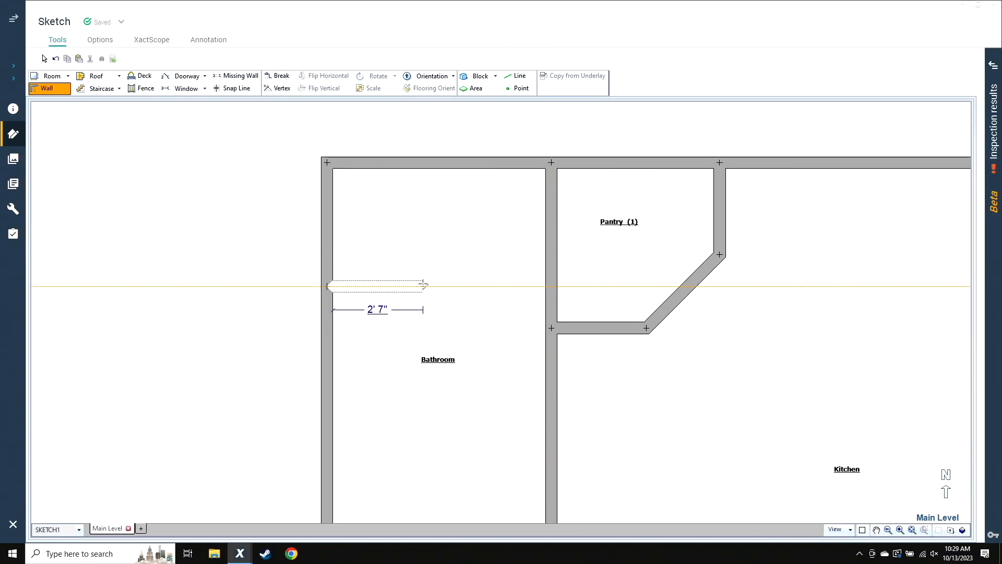
click(423, 286)
key(Escape)
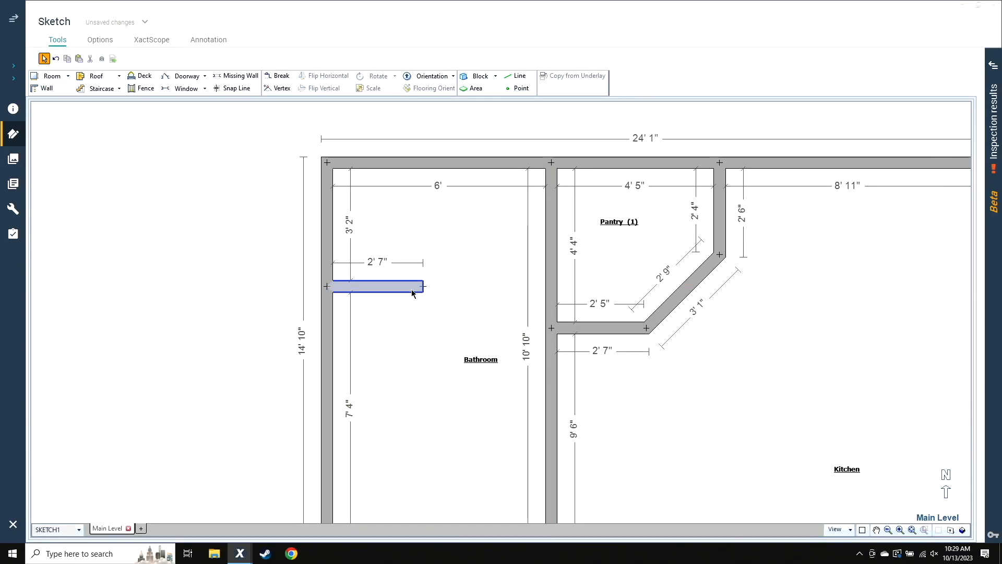
Step: Set the Bathroom's partial wall length to 2' 10"
click(395, 290)
click(423, 286)
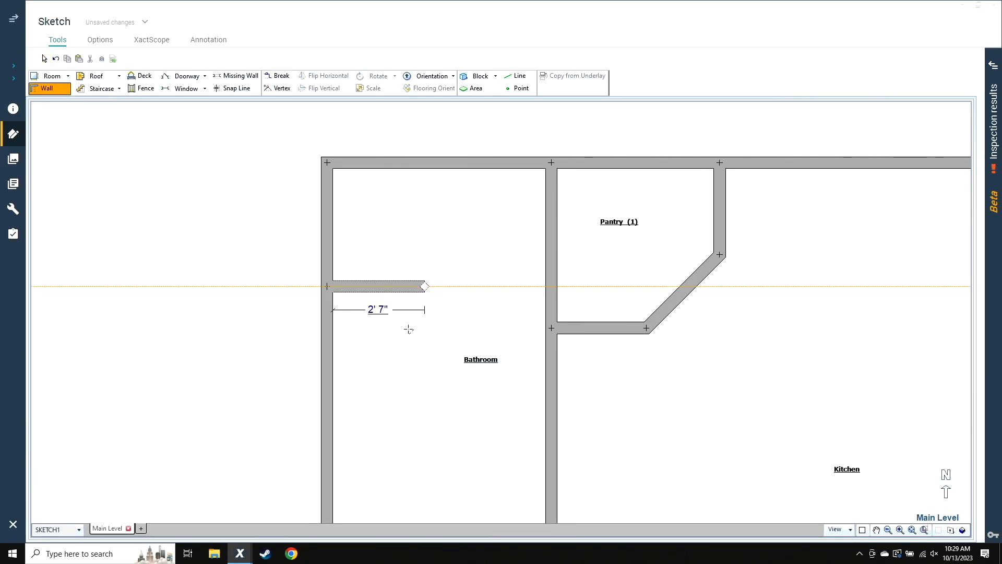
click(378, 309)
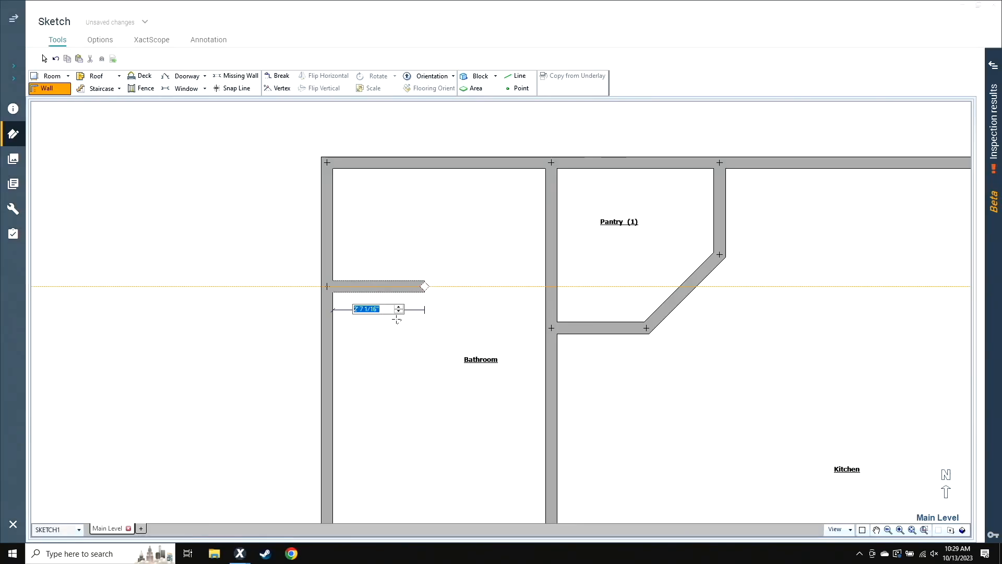
text(2'7")
key(Return)
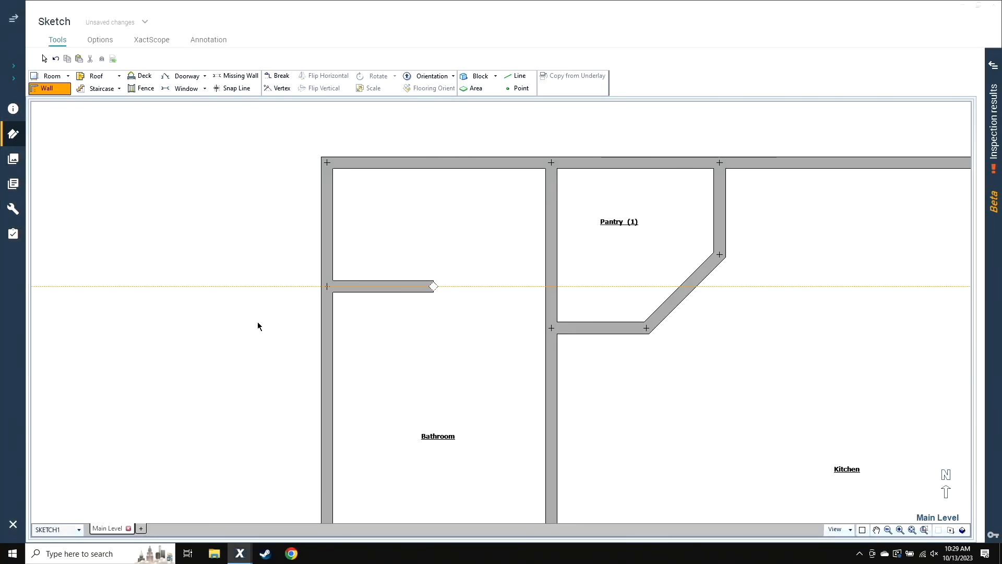
key(Escape)
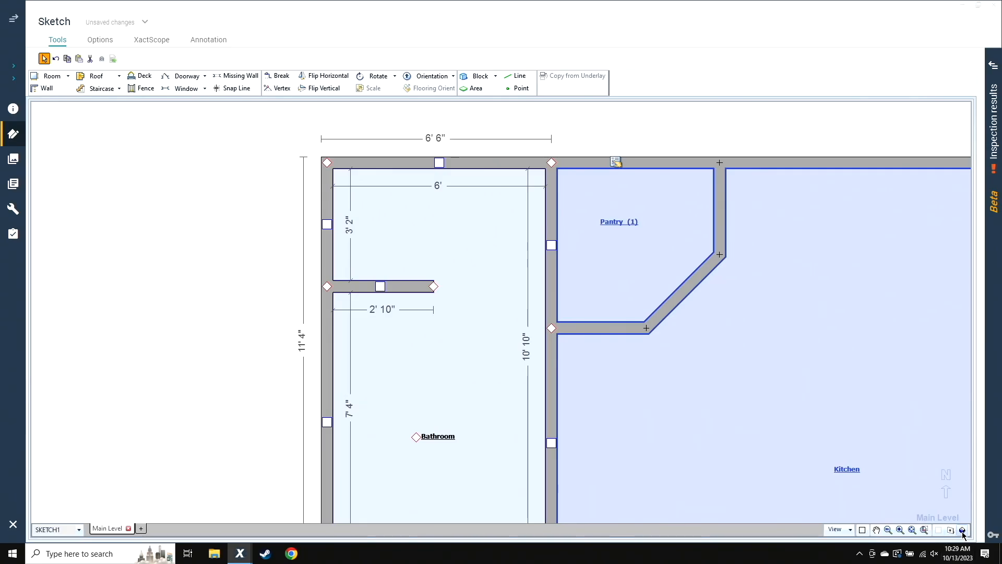
Step: Examine the Bathroom's partial wall in the 3D view and return to the plan
click(962, 530)
drag(364, 348, 484, 355)
key(Escape)
Step: Delete the partial wall inside the Bathroom
click(383, 286)
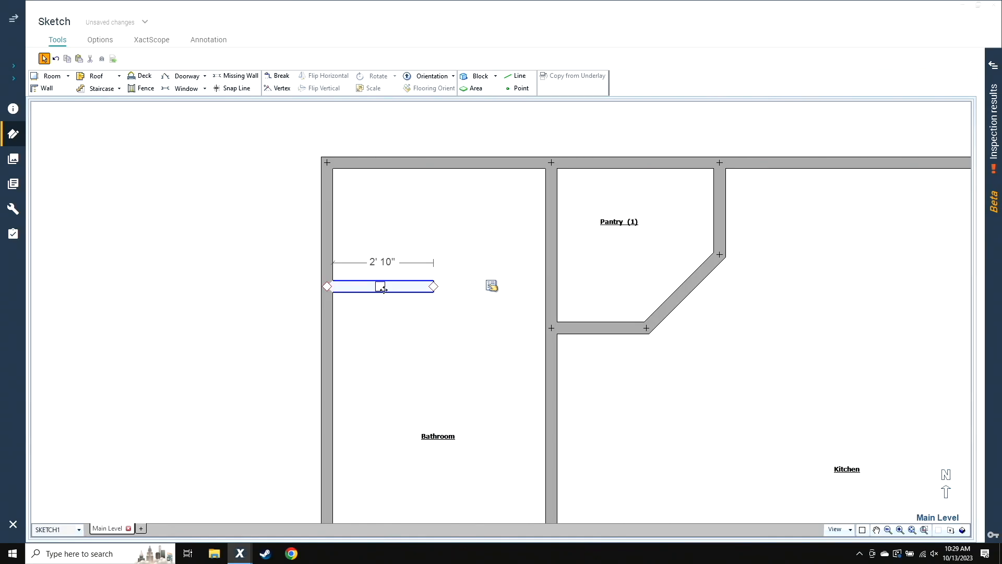
key(Delete)
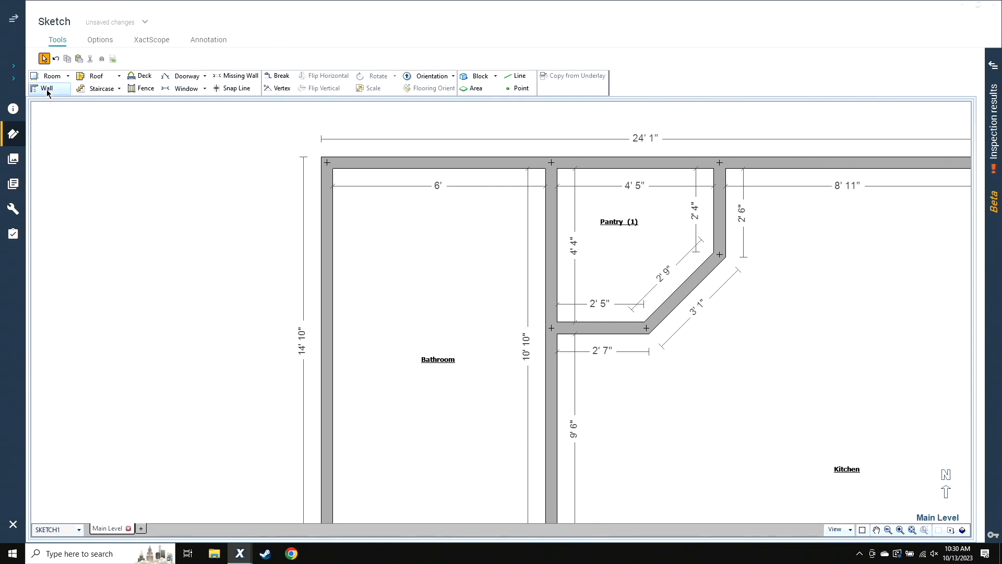
Step: Draw a partial wall about 2' 10" long eastward from the Bathroom's west wall, about 3' 4" south of its north wall
key(shift+n)
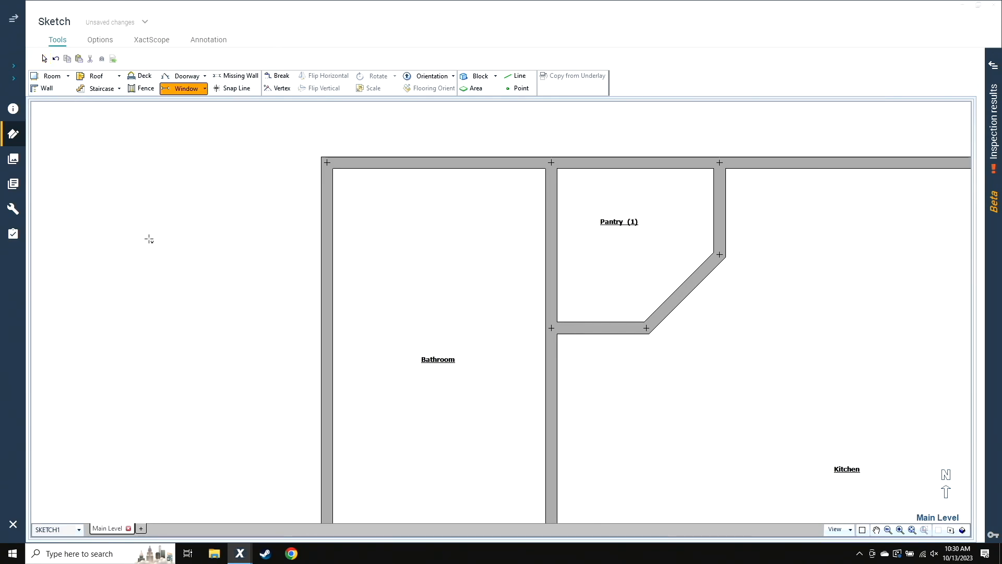
key(shift+w)
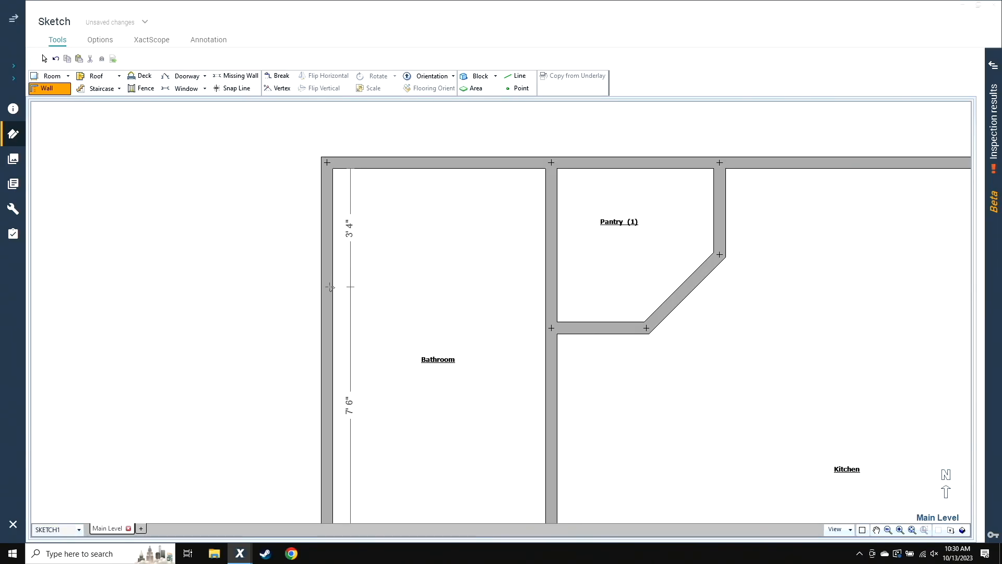
click(329, 287)
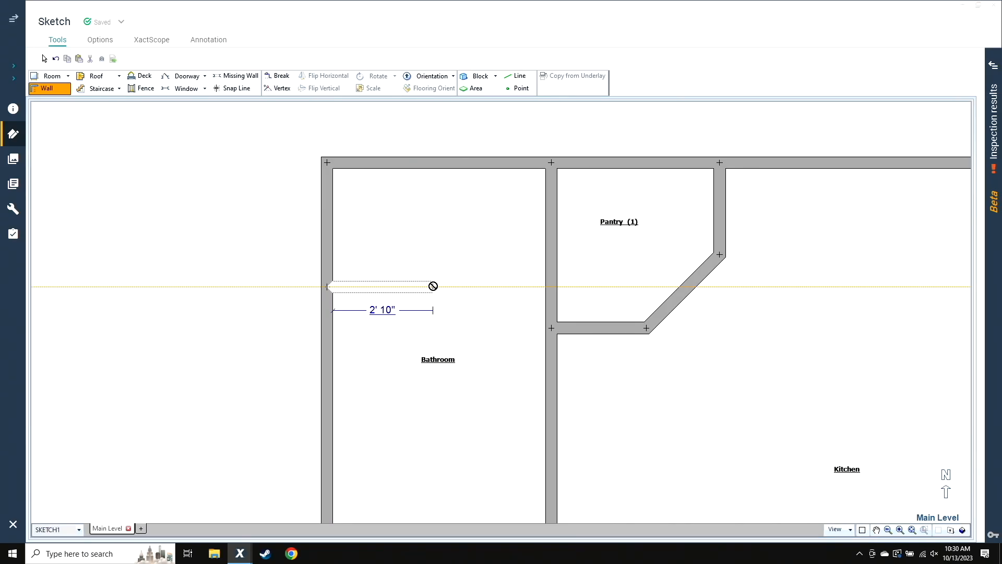
click(433, 286)
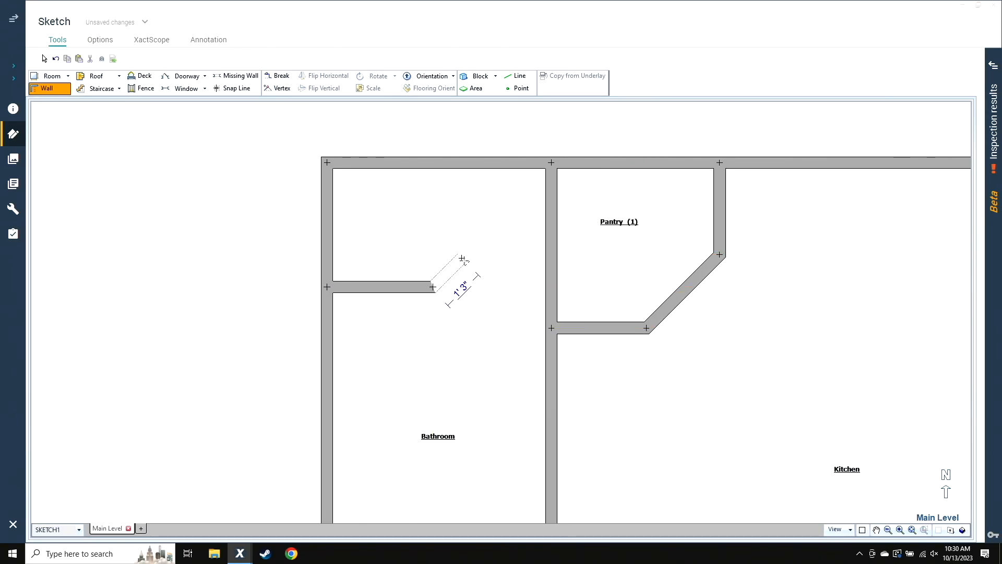
key(Escape)
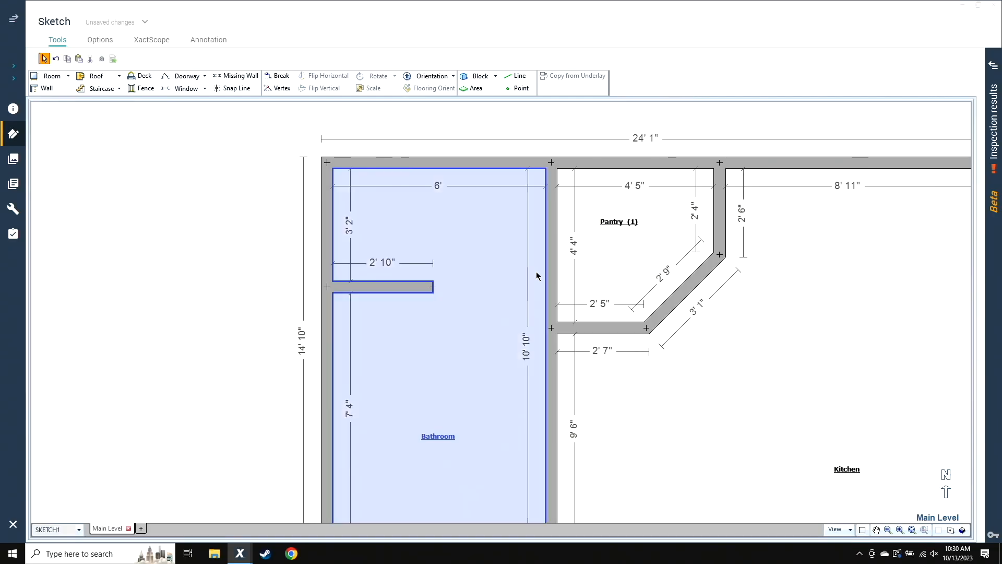
Step: Set the length of the bathroom's freestanding partition wall to 2' 10" from its free end
click(420, 288)
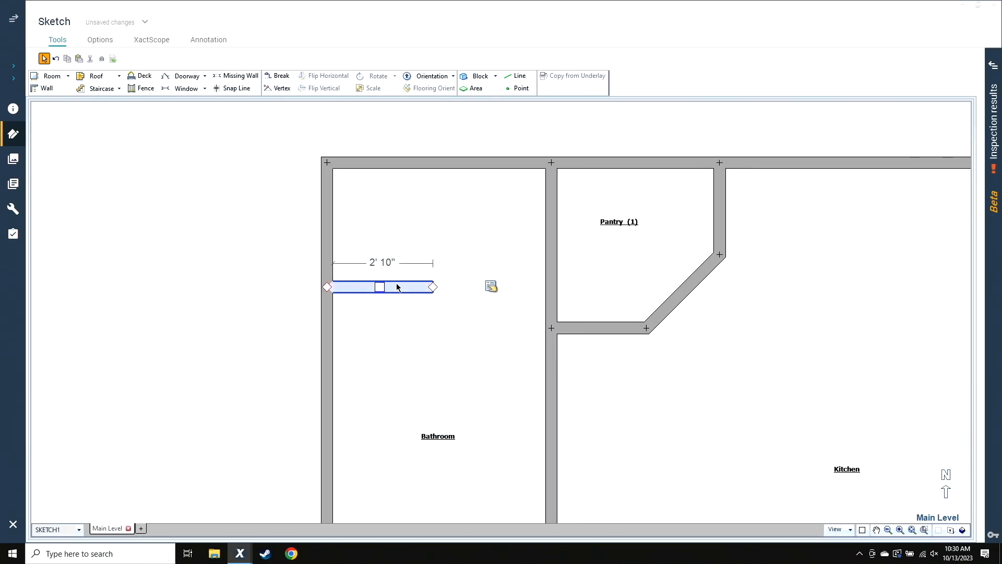
click(433, 286)
click(388, 310)
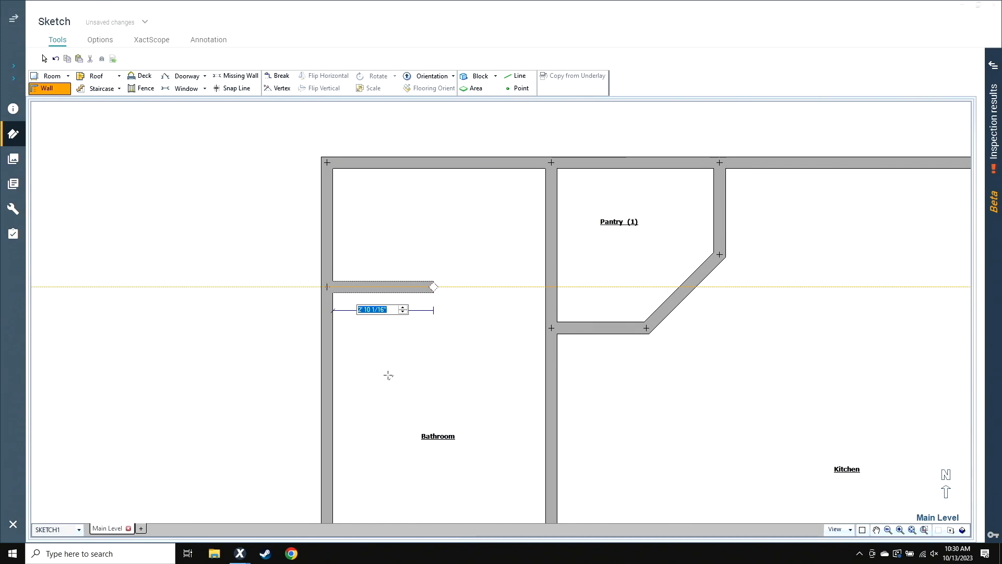
text(2'10)
key(Return)
key(Escape)
key(Escape)
Step: Set the distance between the bathroom's back wall and the partition wall to 3' 2"
click(380, 287)
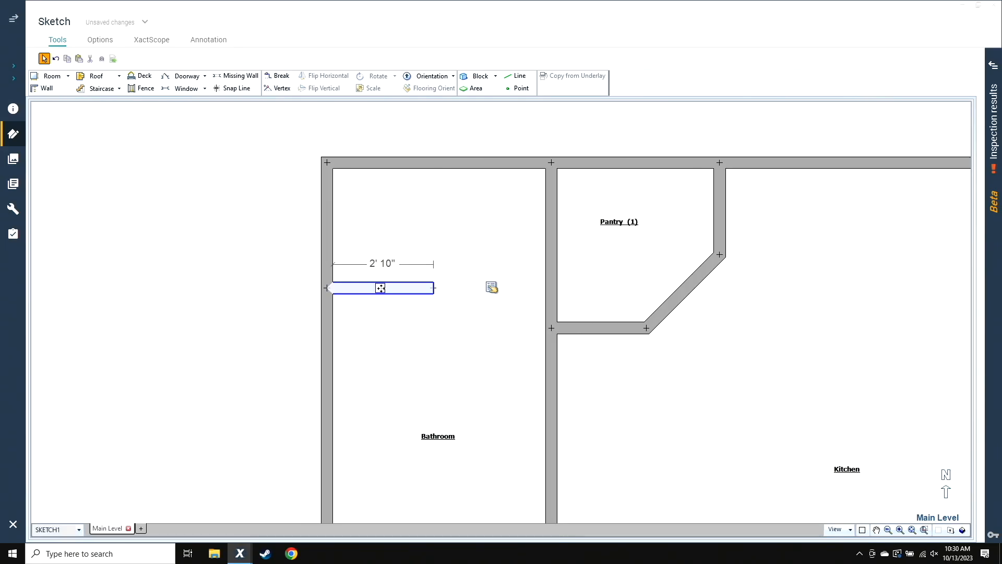
click(379, 247)
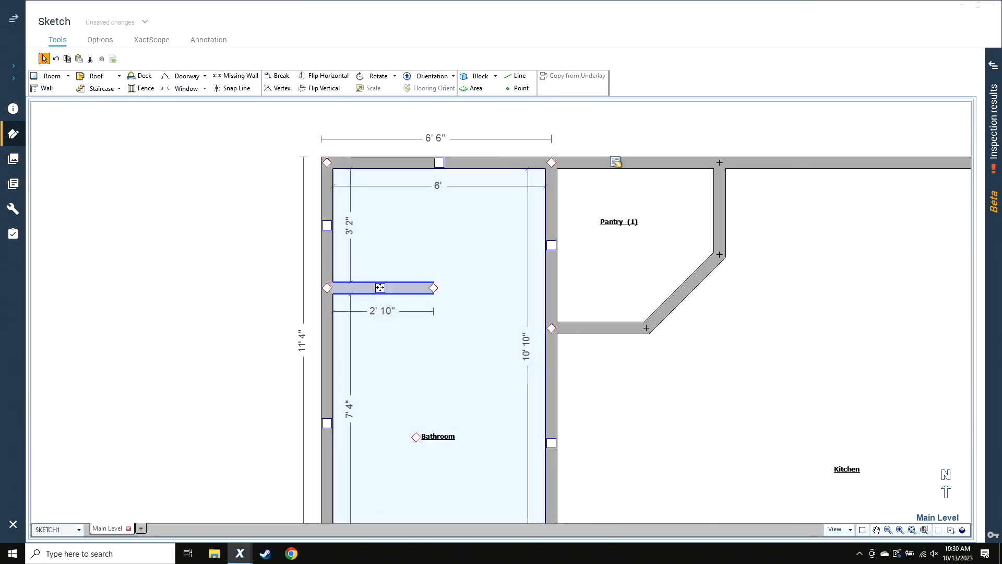
click(327, 290)
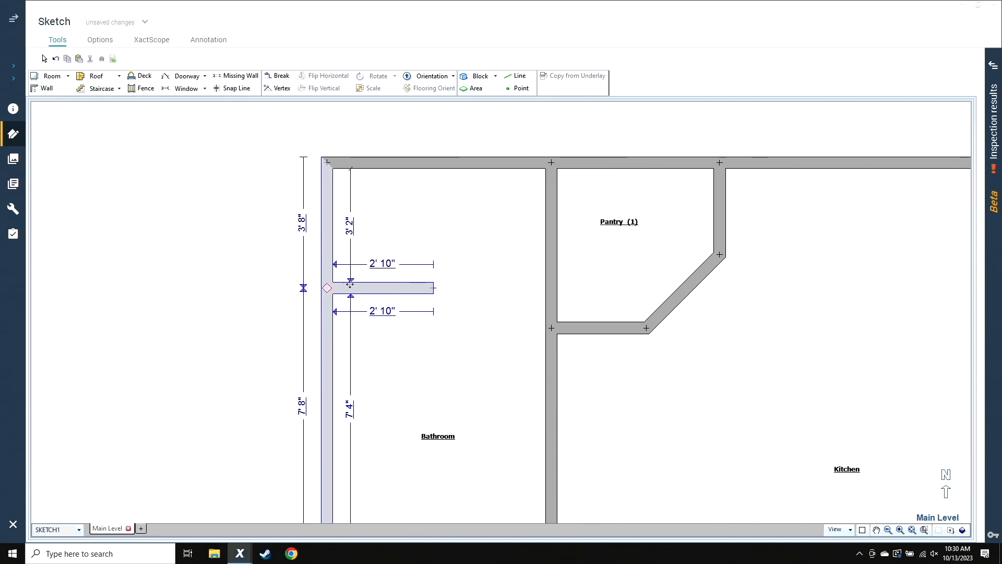
click(348, 228)
text(3)
key(Return)
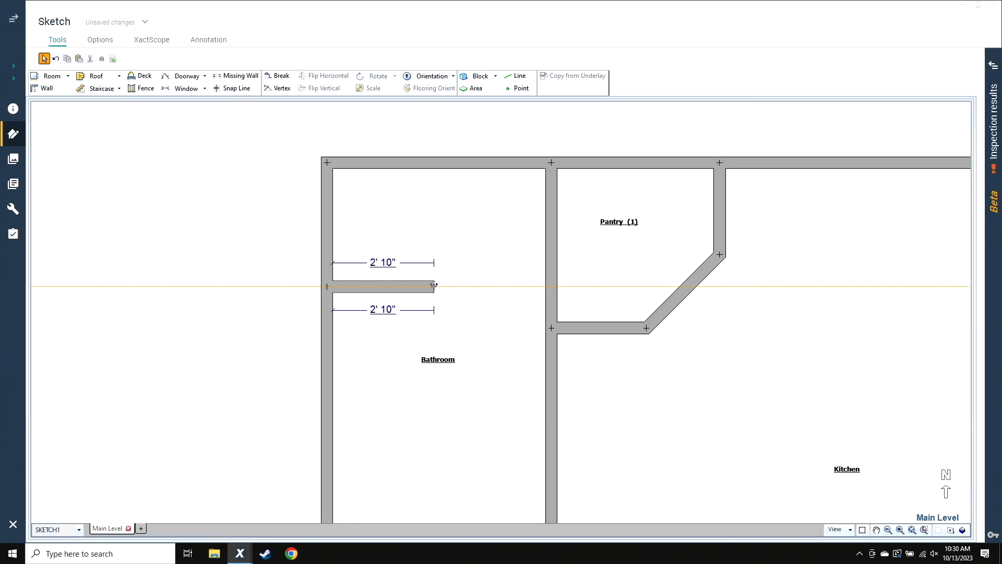
Step: Re-enter 2' 10" as the bathroom partition wall's length
key(w)
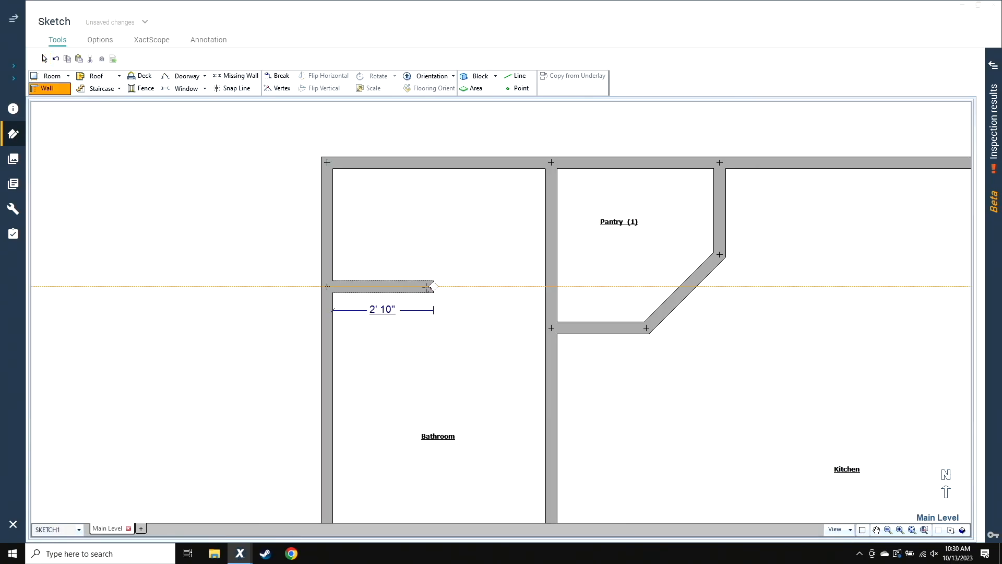
click(396, 312)
text(2,10)
key(Return)
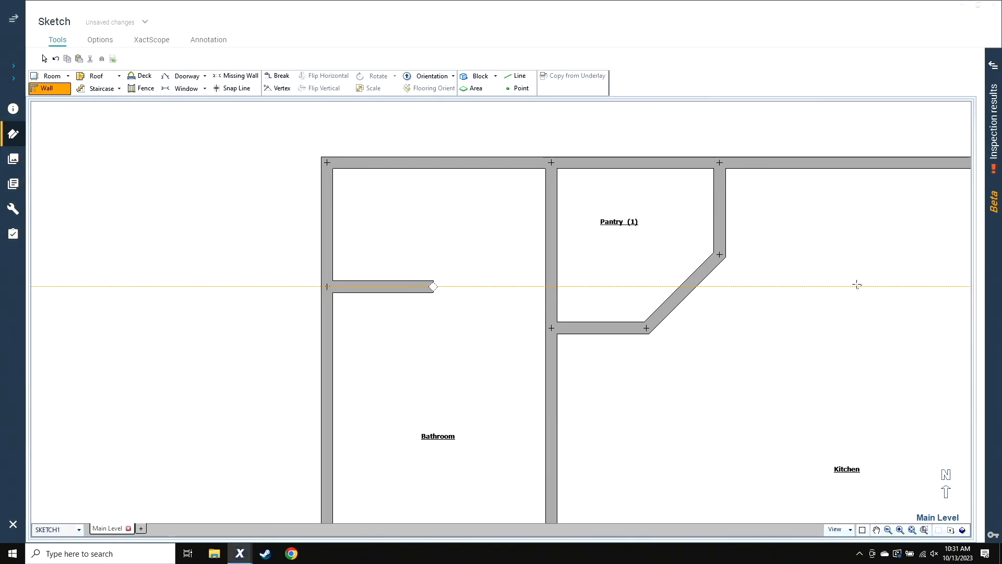
key(Escape)
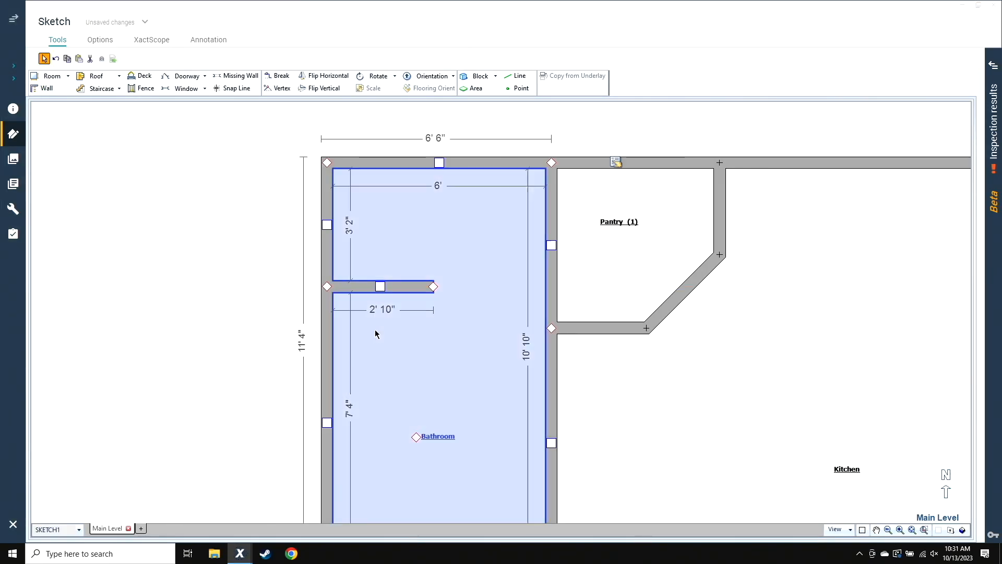
Step: Open the bathroom partition wall's properties and set it as missing end to end
click(397, 287)
click(397, 287)
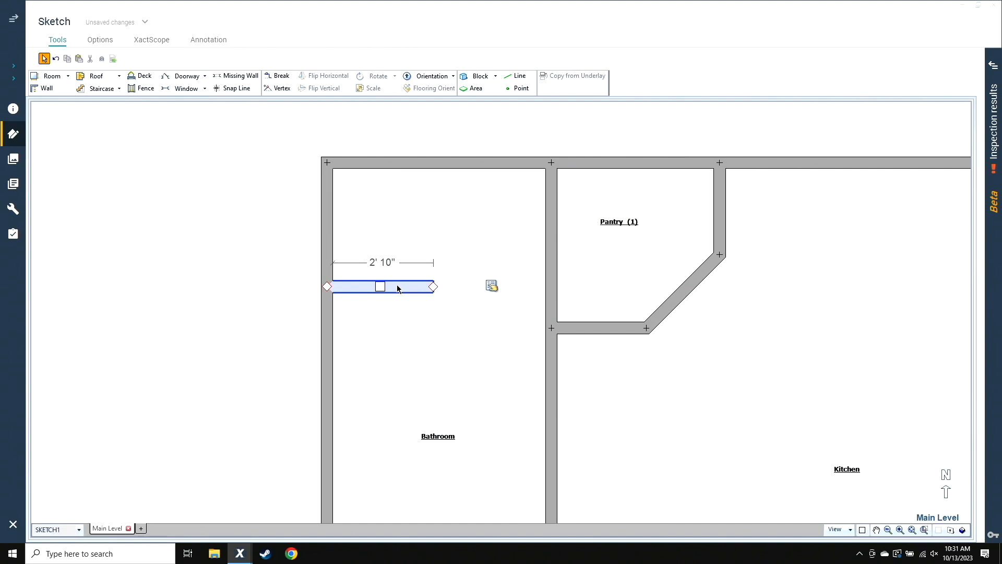
scroll(394, 290, up, 1)
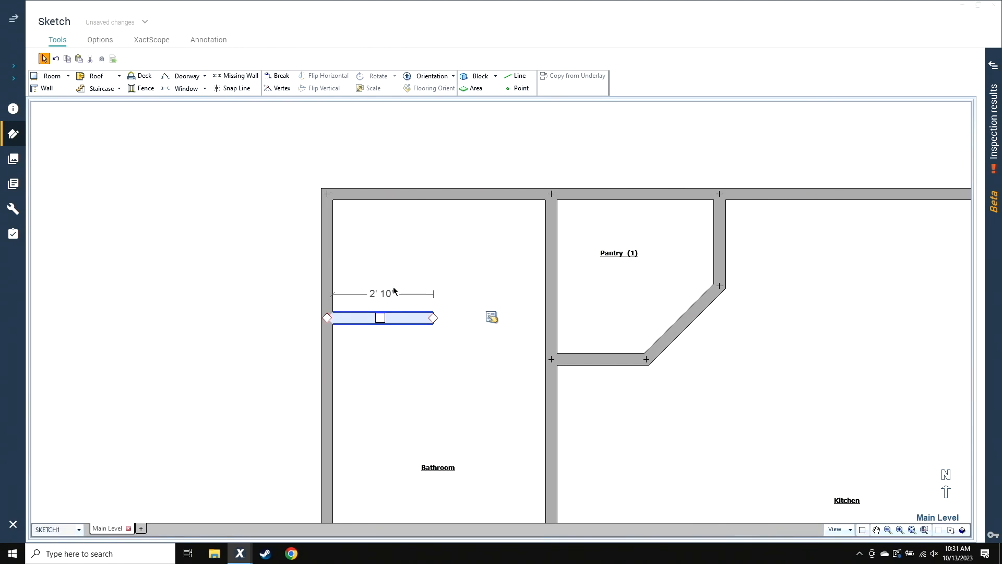
scroll(394, 291, up, 2)
scroll(394, 291, left, 2)
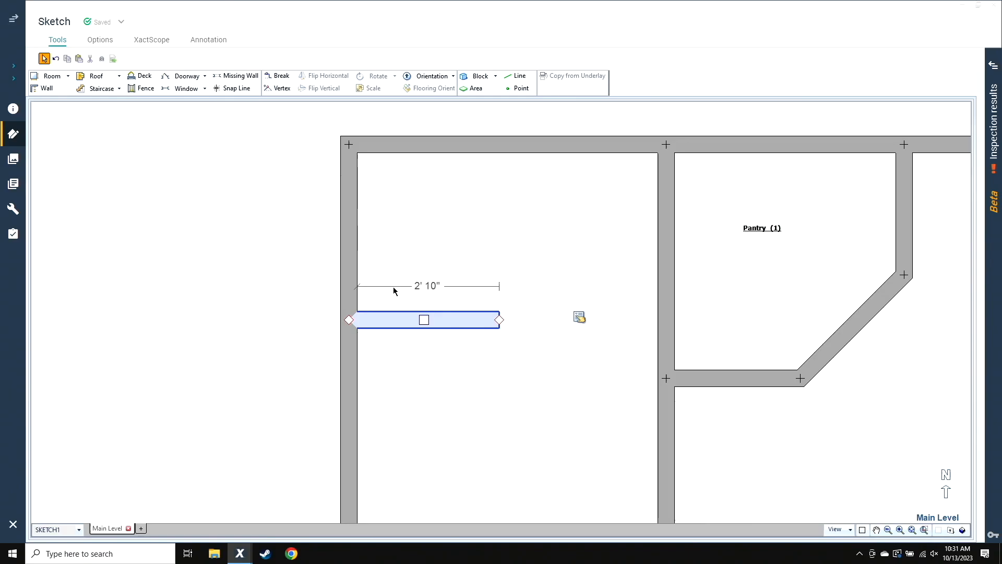
double_click(467, 325)
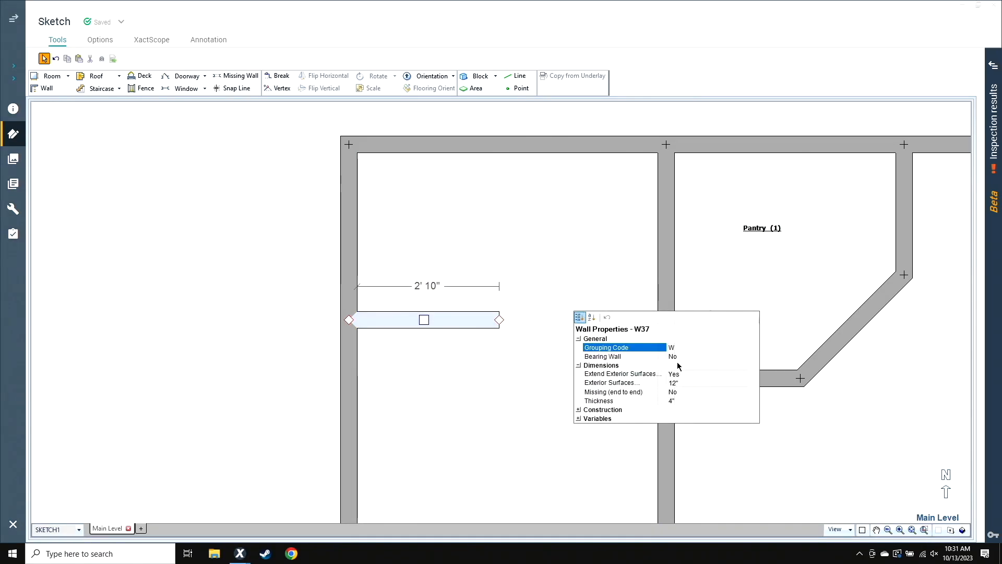
click(687, 392)
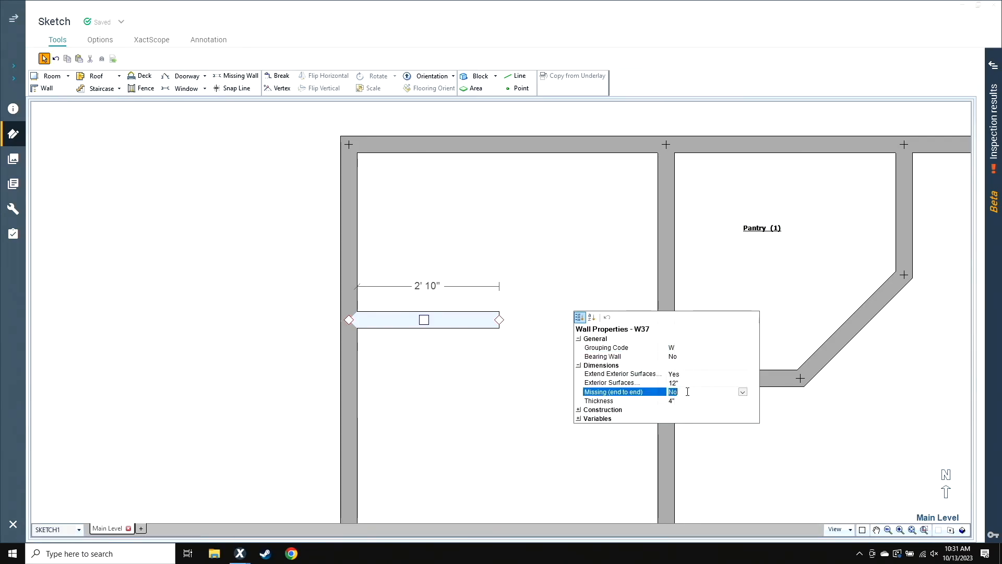
double_click(687, 391)
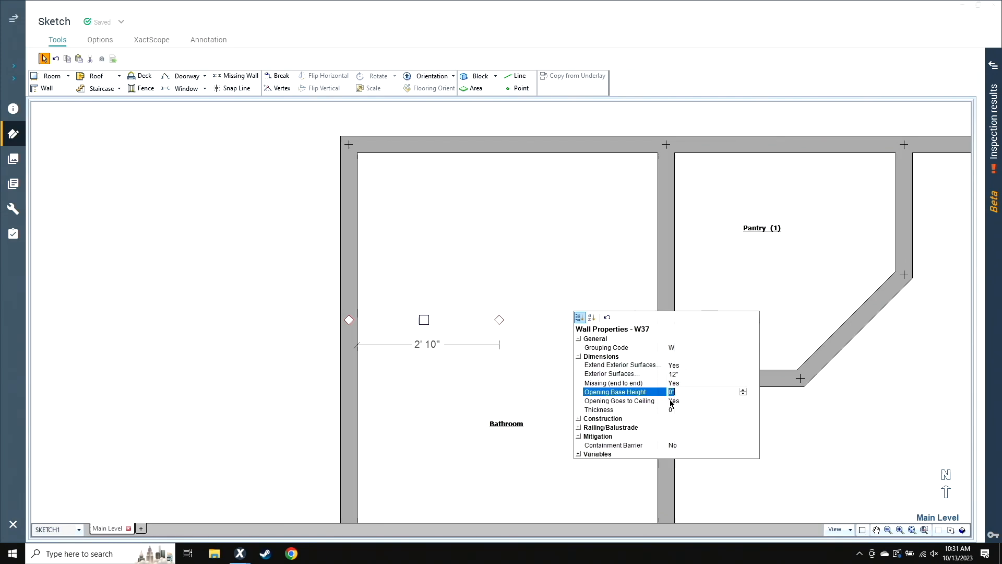
Step: Set the partition wall's opening base height to 4' and thickness to 4", and check the half wall in 3D
text(4)
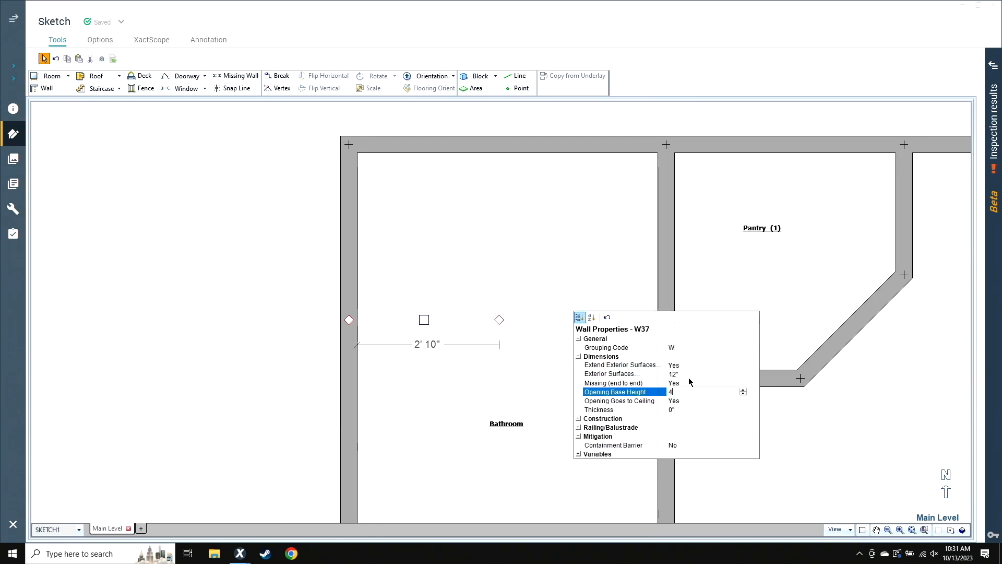
key(Tab)
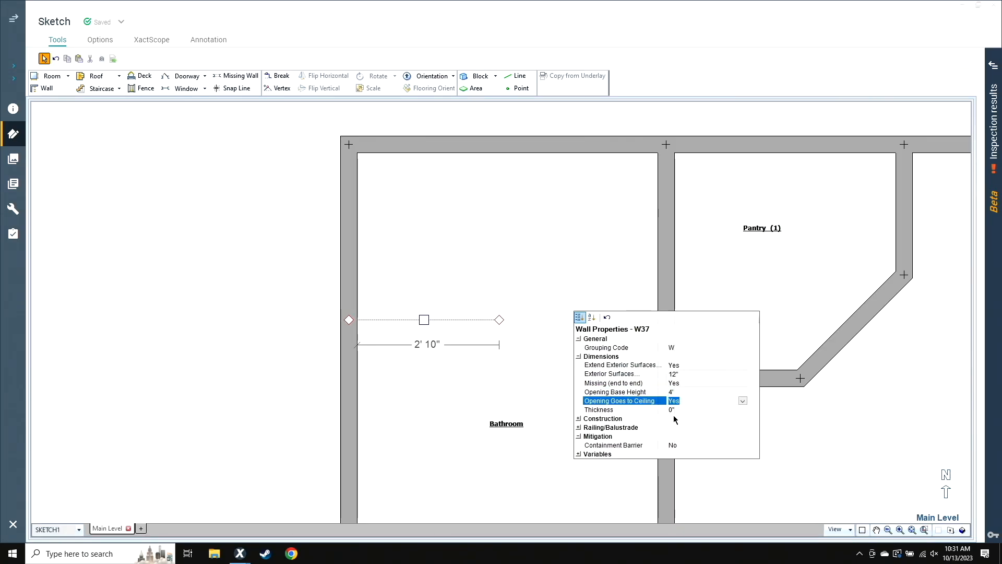
key(Tab)
text(4)
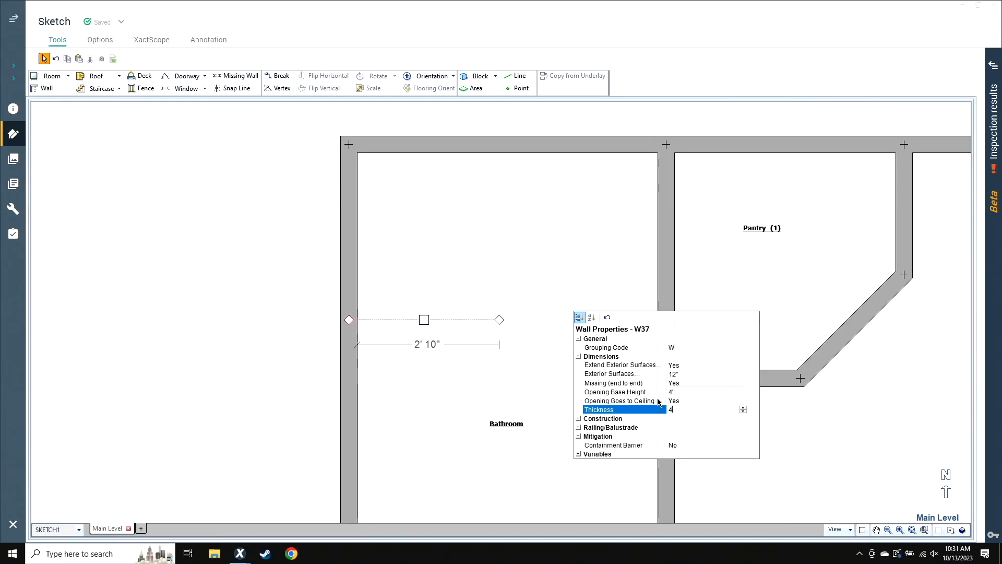
text(')
click(439, 319)
click(819, 496)
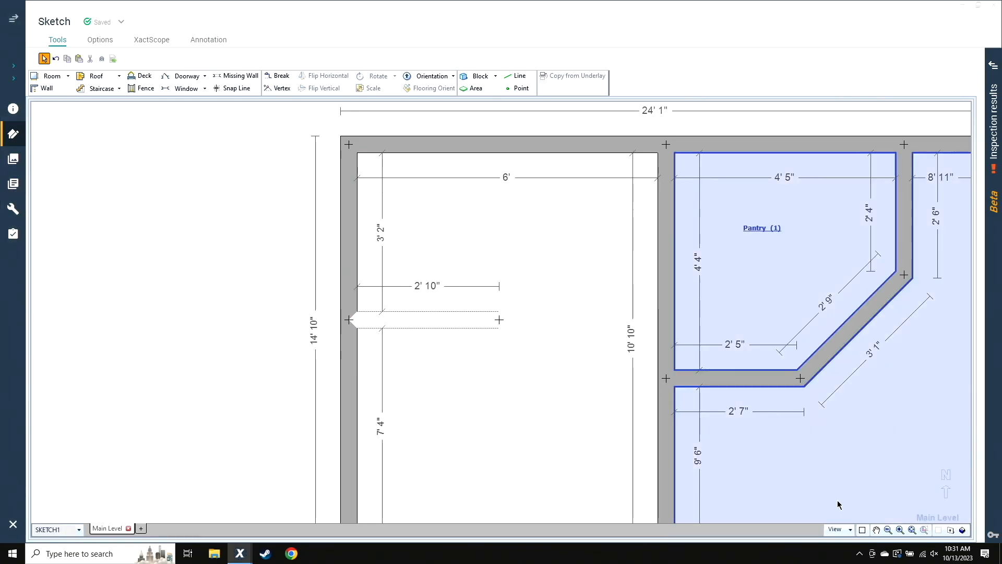
click(963, 530)
drag(565, 432, 605, 299)
scroll(530, 353, up, 6)
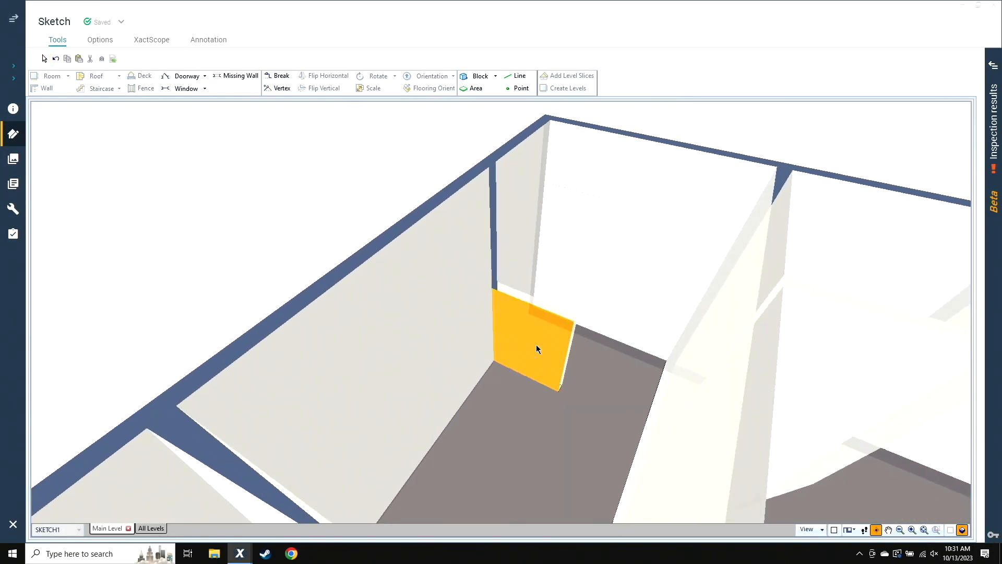
drag(604, 419, 576, 441)
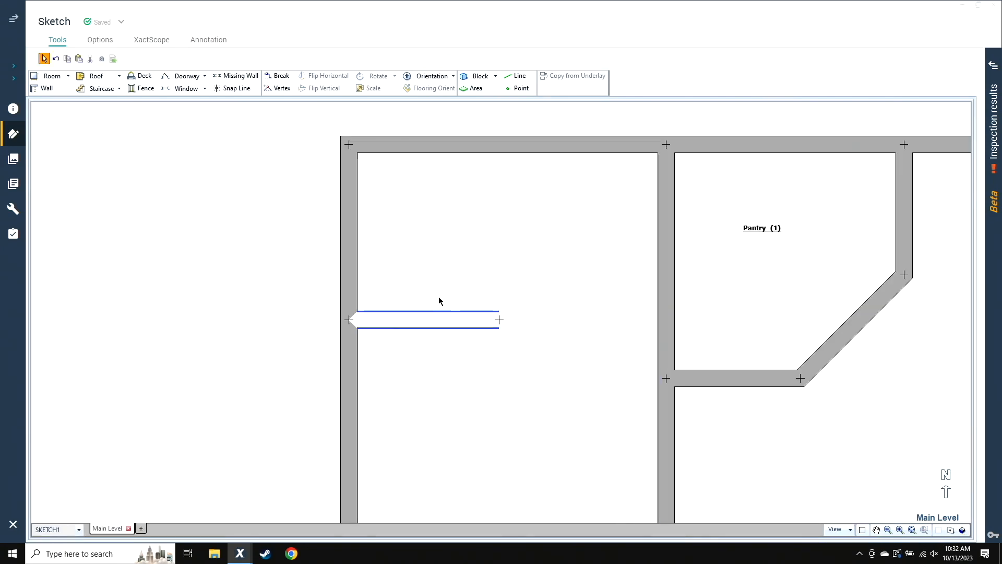
Step: Move the Breakfast Nook label away from the wall so it sits fully inside the room
scroll(421, 369, down, 2)
scroll(421, 368, down, 1)
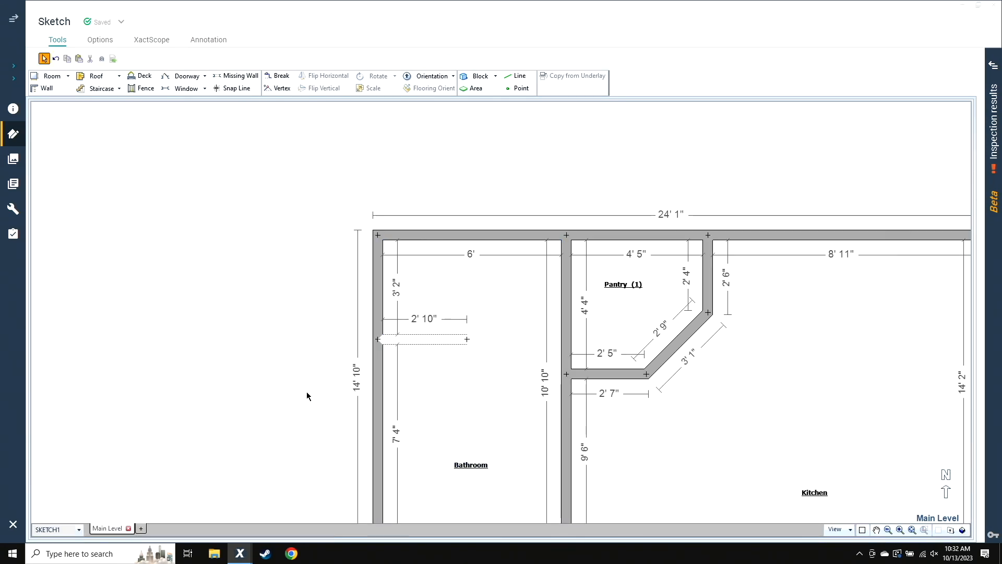
key(Down)
key(Down)
key(Down)
key(Down)
key(Down)
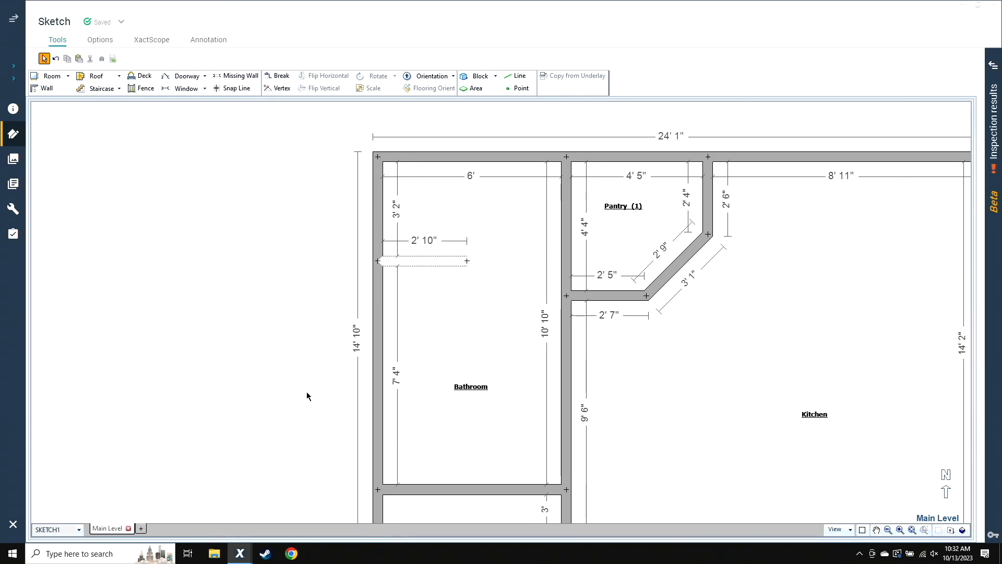
scroll(307, 395, down, 3)
drag(316, 370, 174, 273)
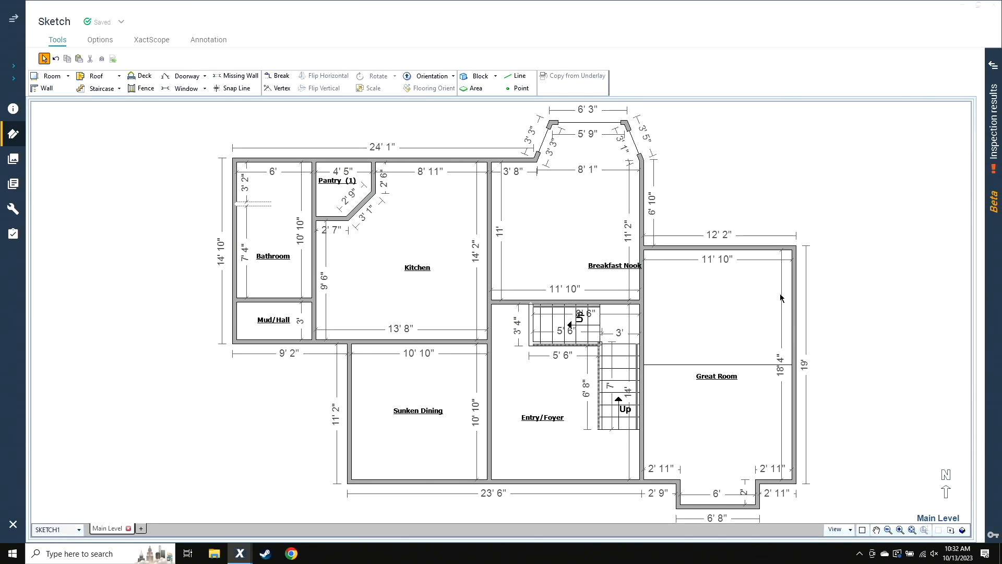
click(618, 269)
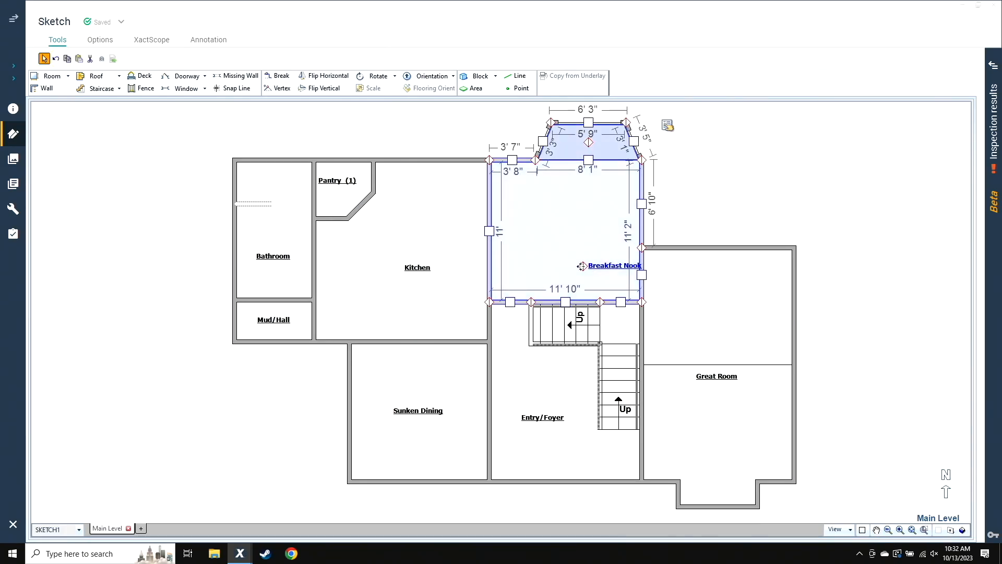
drag(582, 266, 537, 250)
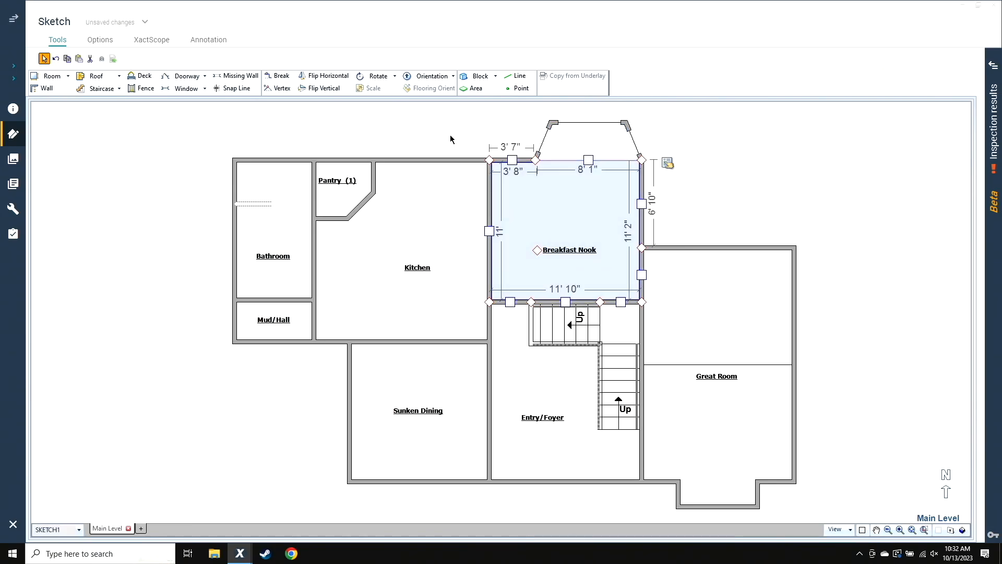
click(451, 140)
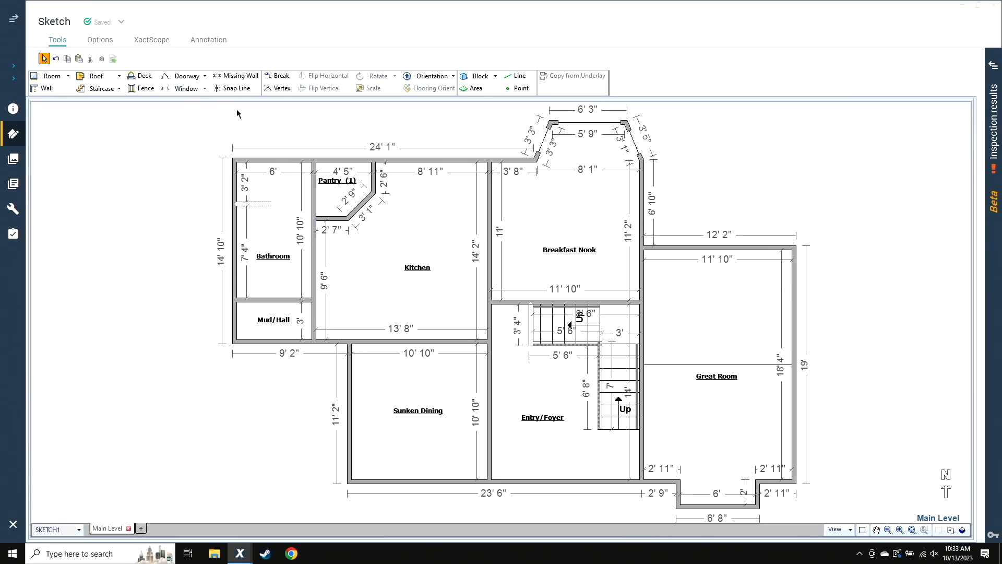
Step: Insert a window in the kitchen's exterior back wall with 3' width, 3' height and 4' base height, and check it in 3D
key(w)
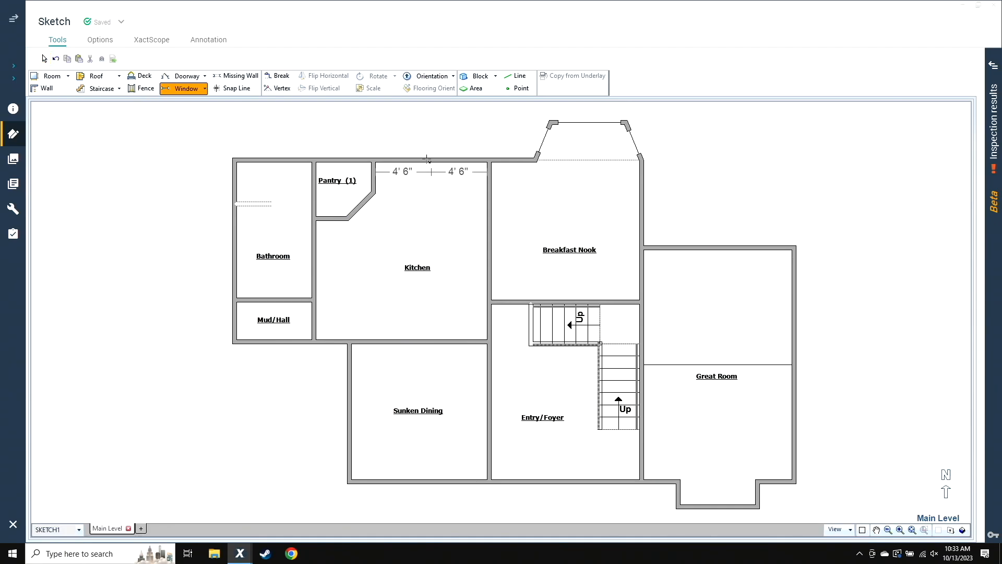
click(428, 159)
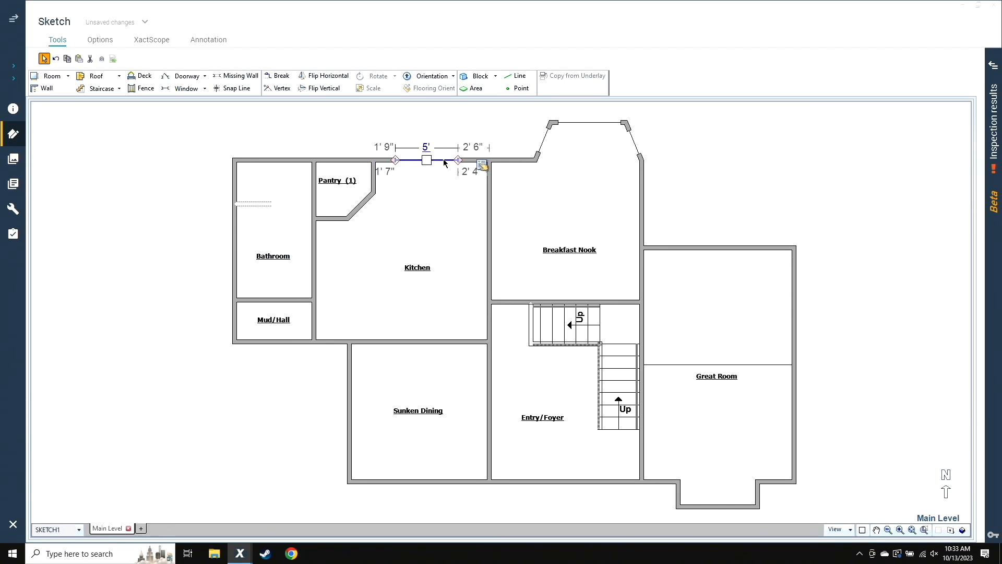
double_click(445, 161)
click(594, 224)
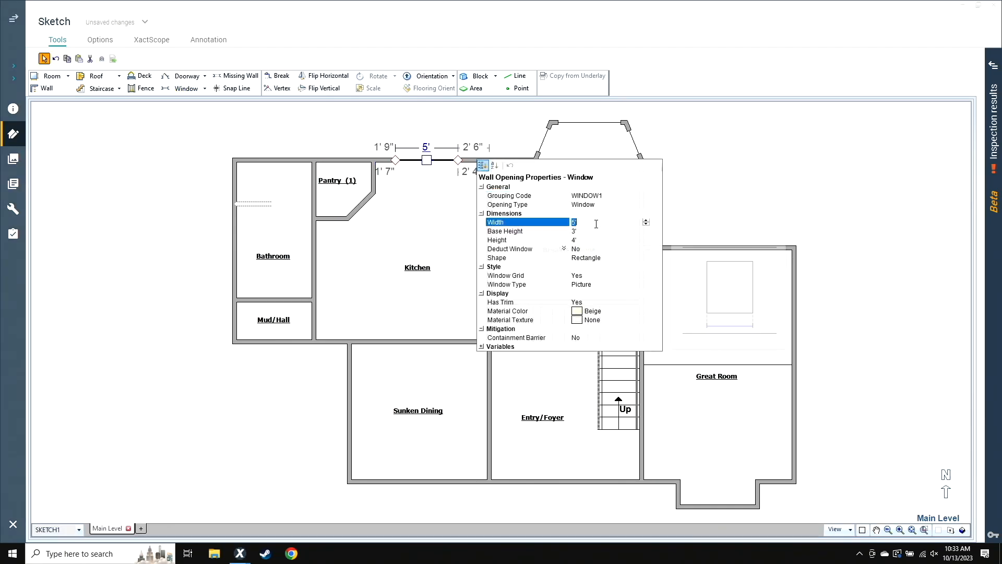
text(3)
key(Tab)
key(Tab)
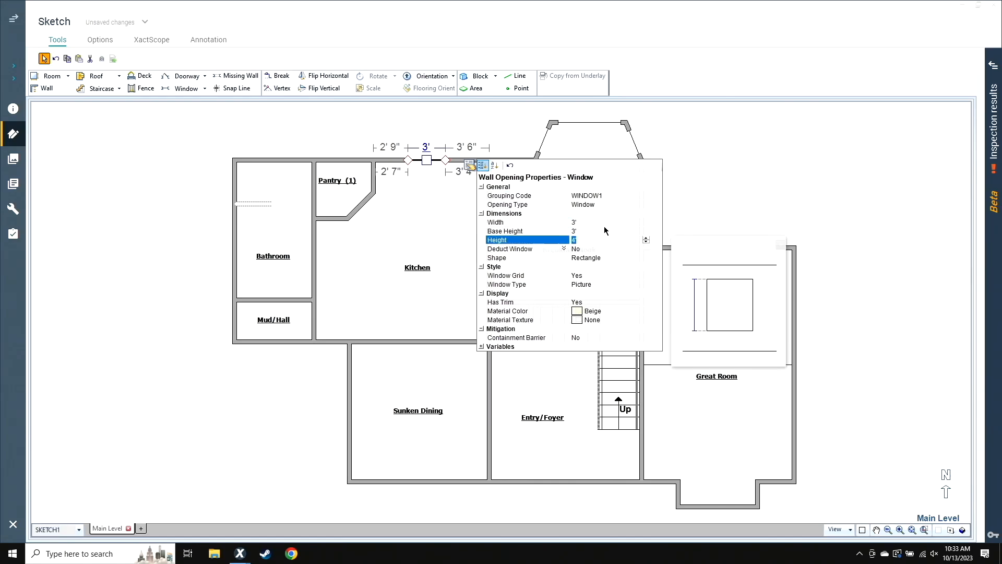
text(3)
key(shift+Tab)
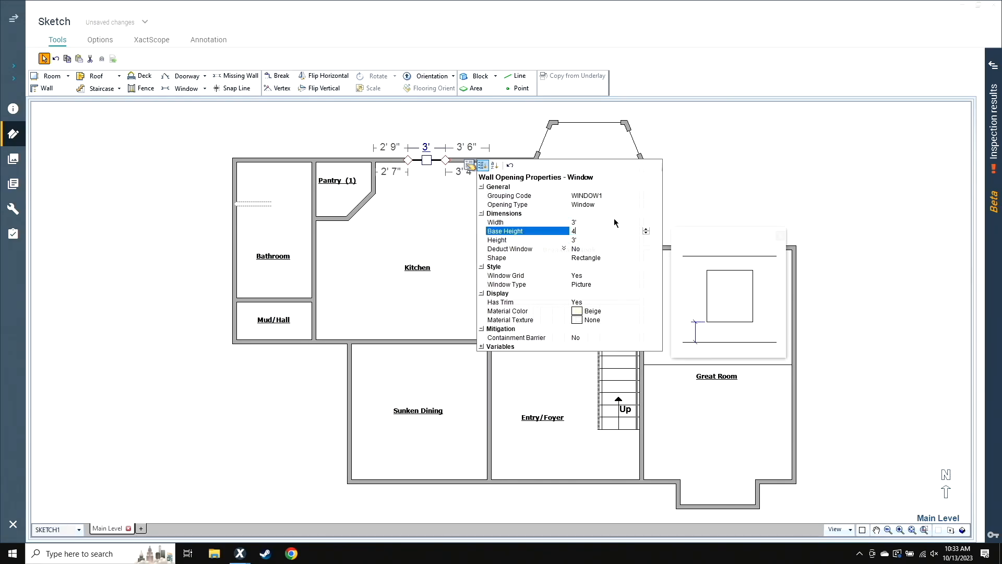
text(4)
click(667, 198)
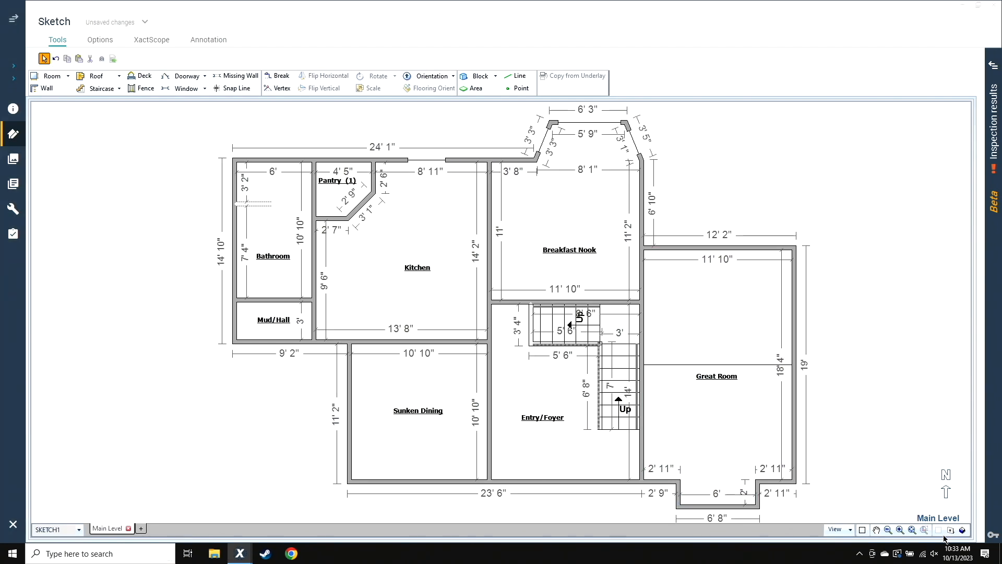
click(962, 530)
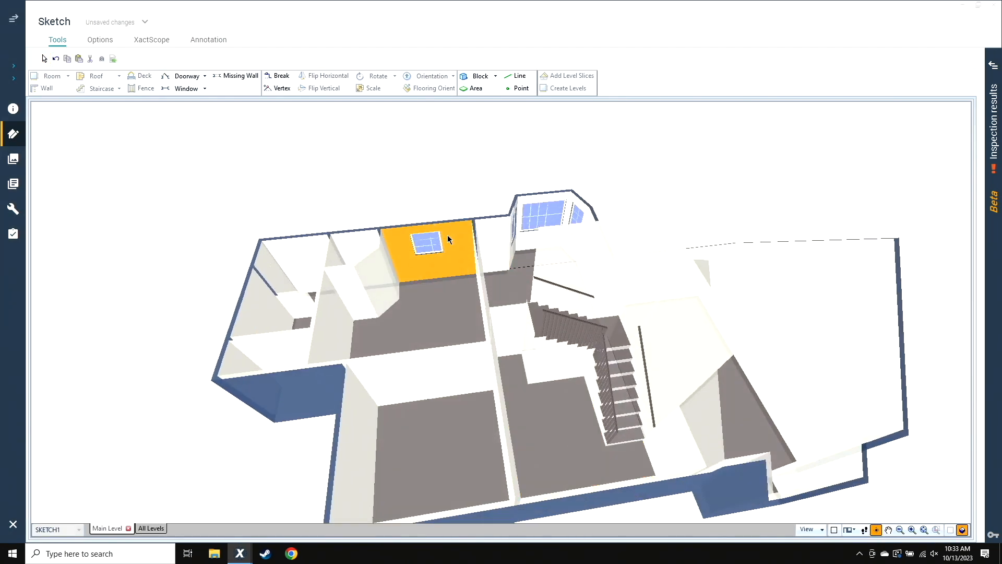
key(Escape)
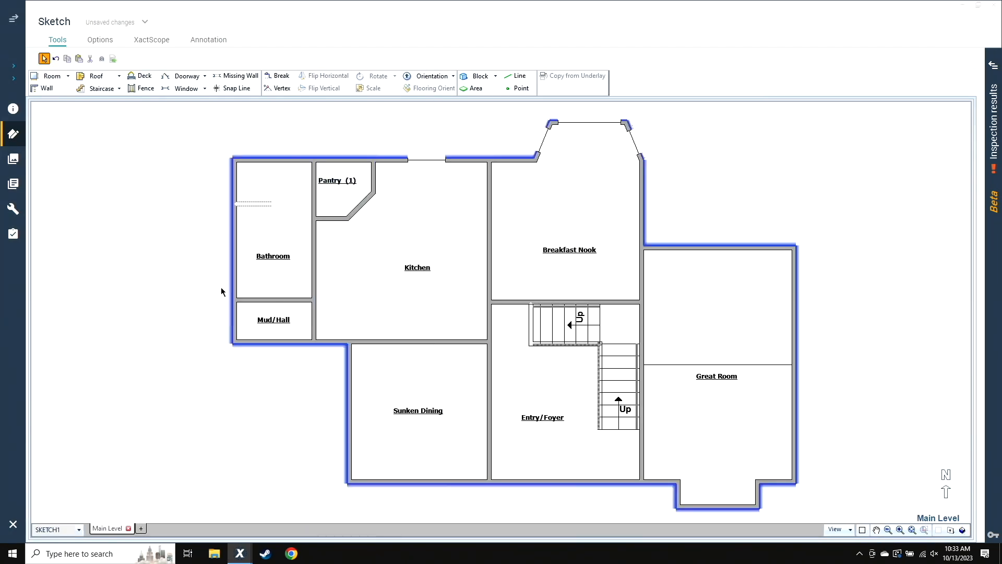
Step: Insert 5' windows in the Sunken Dining front wall, twice in the Great Room's outer side wall and once in its back wall, and check them in 3D
key(w)
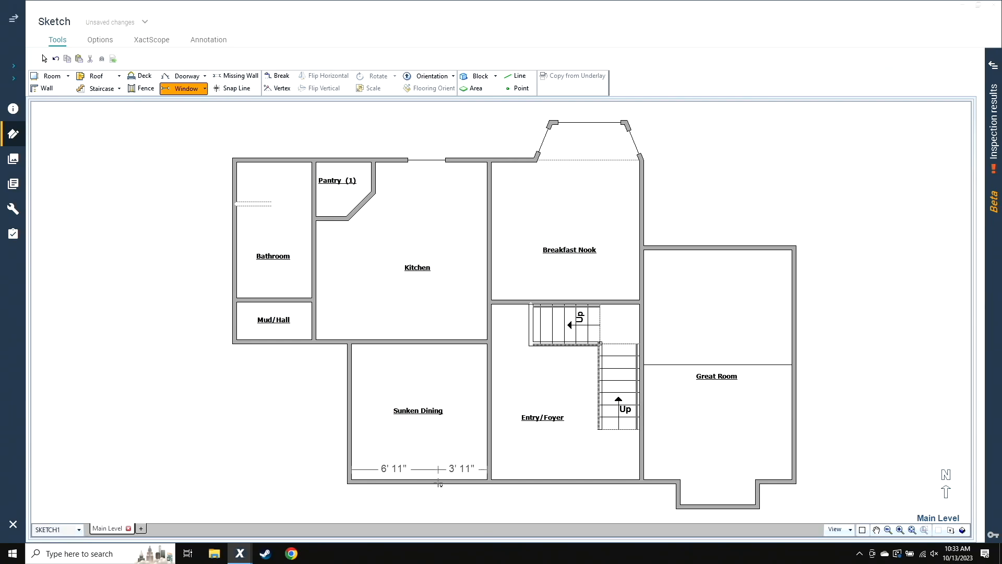
click(422, 482)
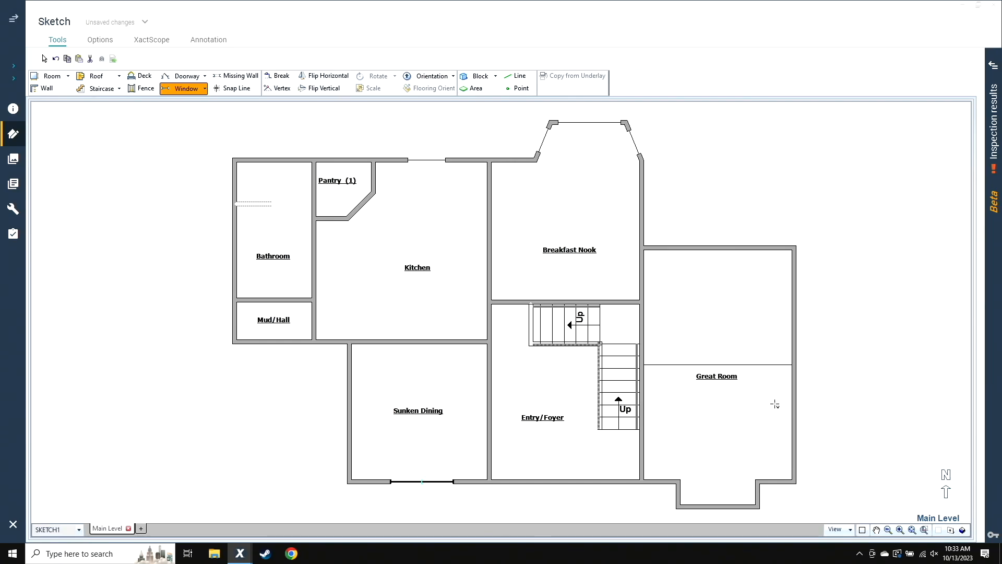
click(794, 422)
click(795, 308)
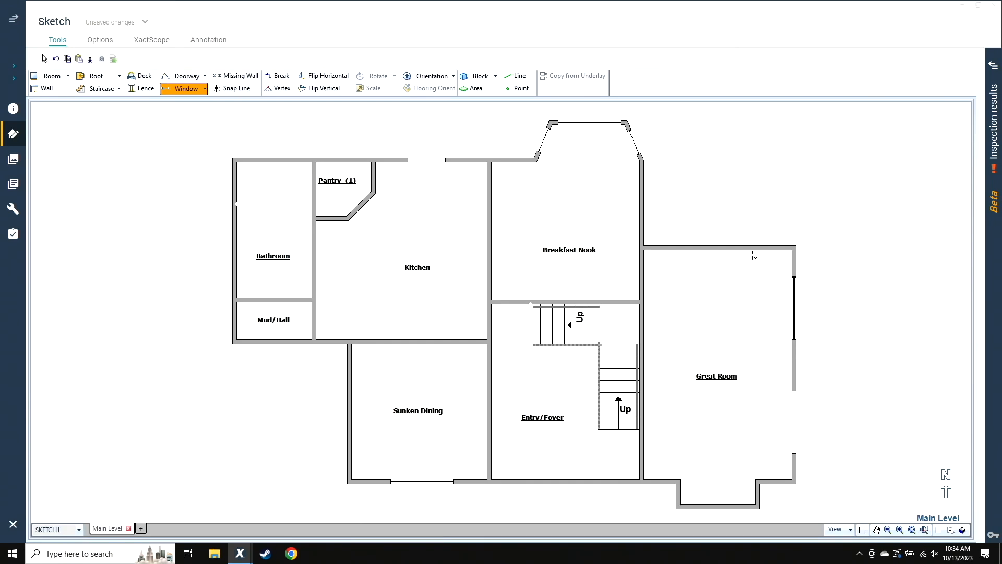
click(719, 247)
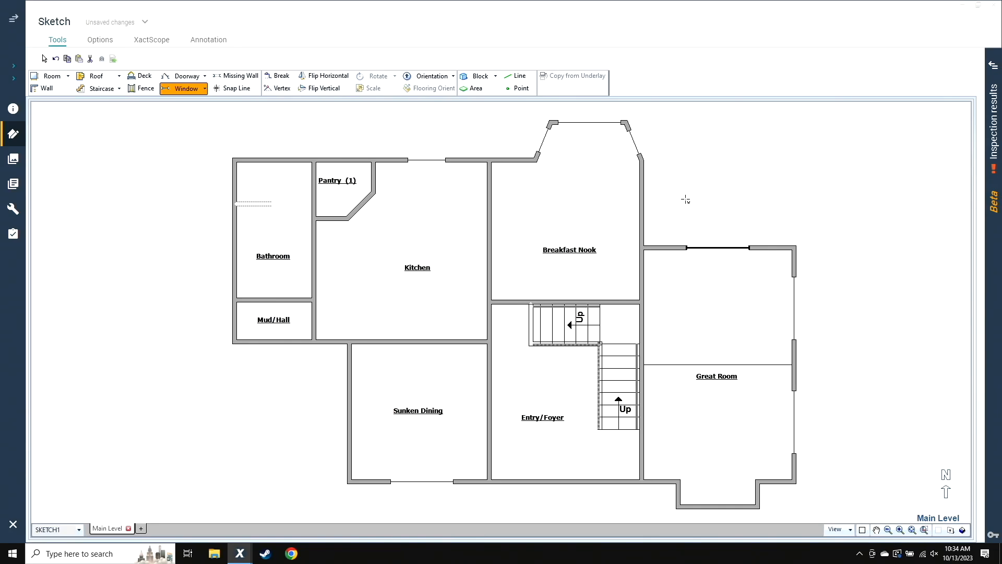
key(Escape)
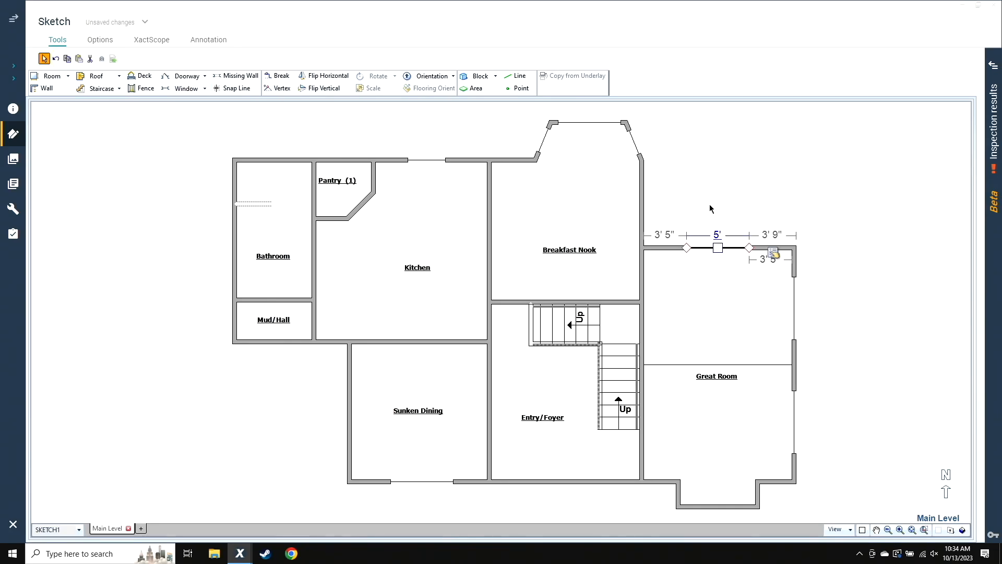
click(963, 530)
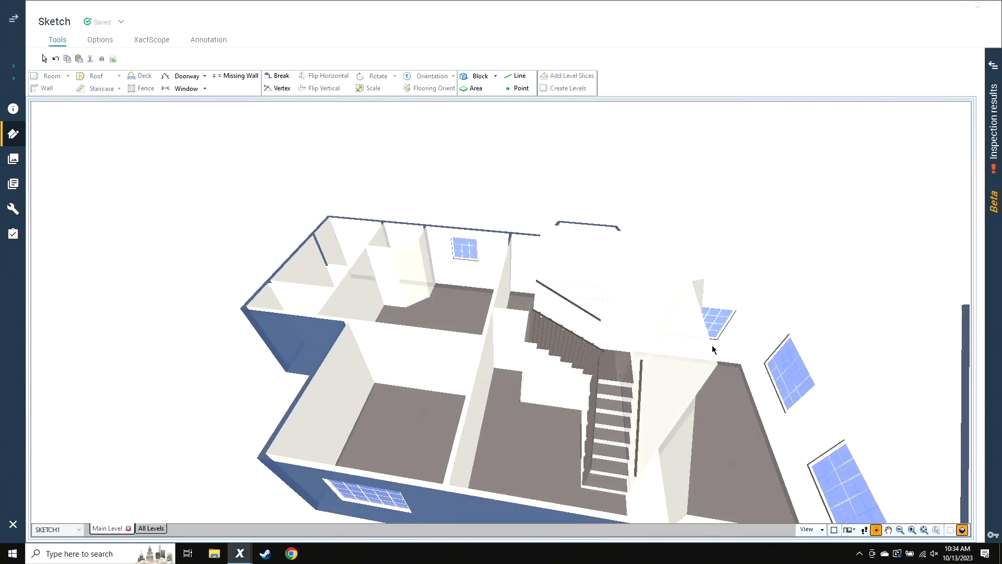
scroll(715, 350, down, 5)
drag(705, 442, 683, 381)
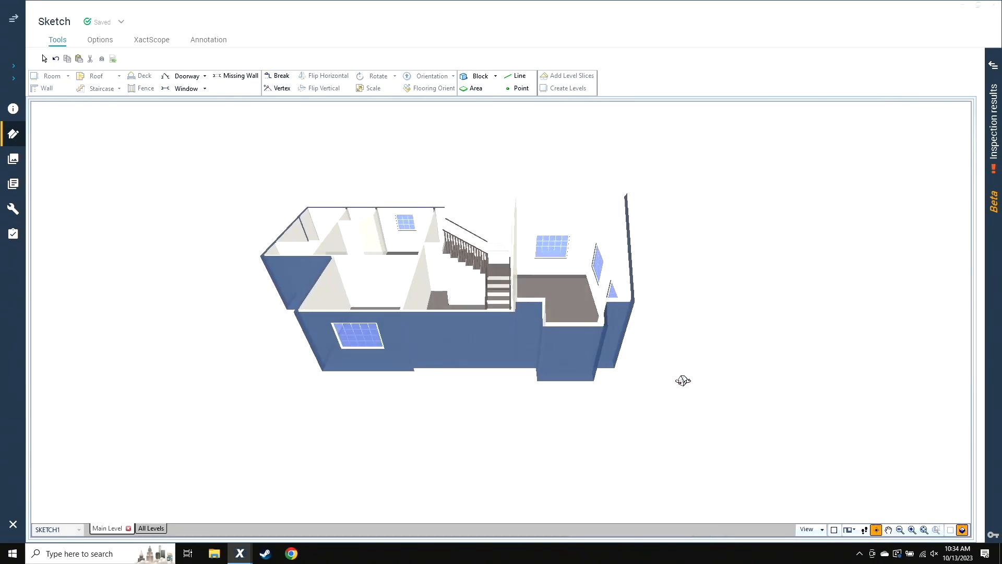
key(Escape)
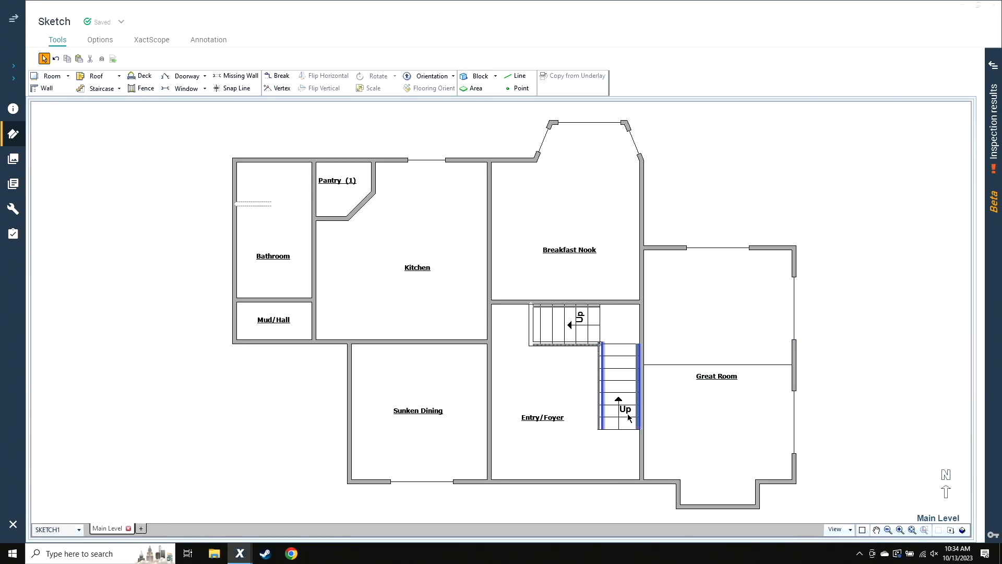
click(724, 509)
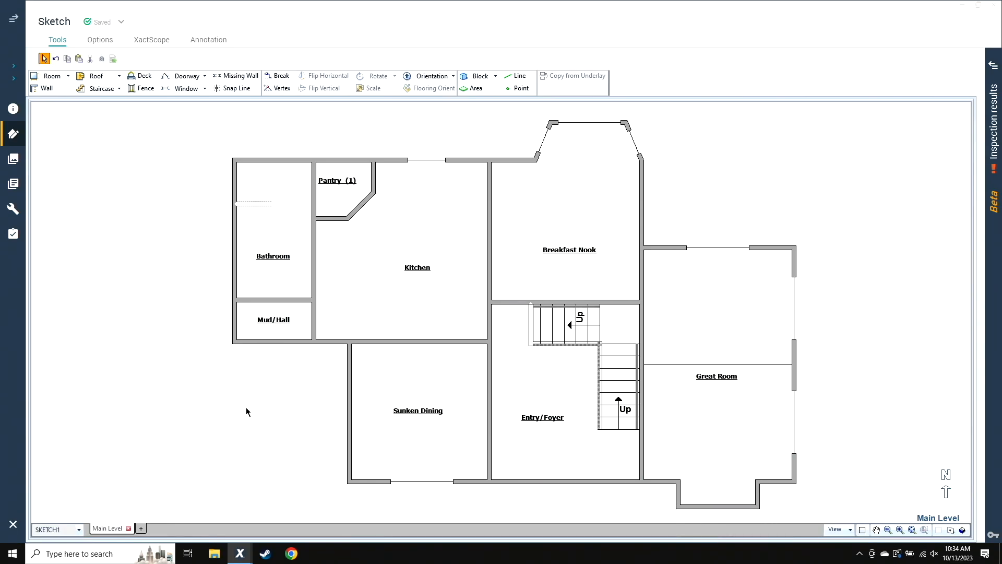
click(189, 422)
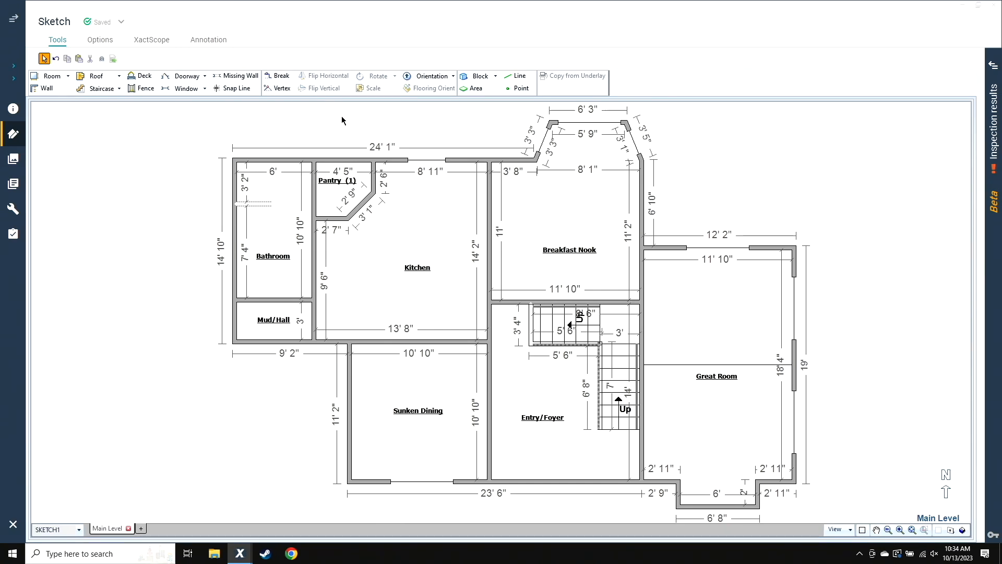
scroll(330, 163, up, 4)
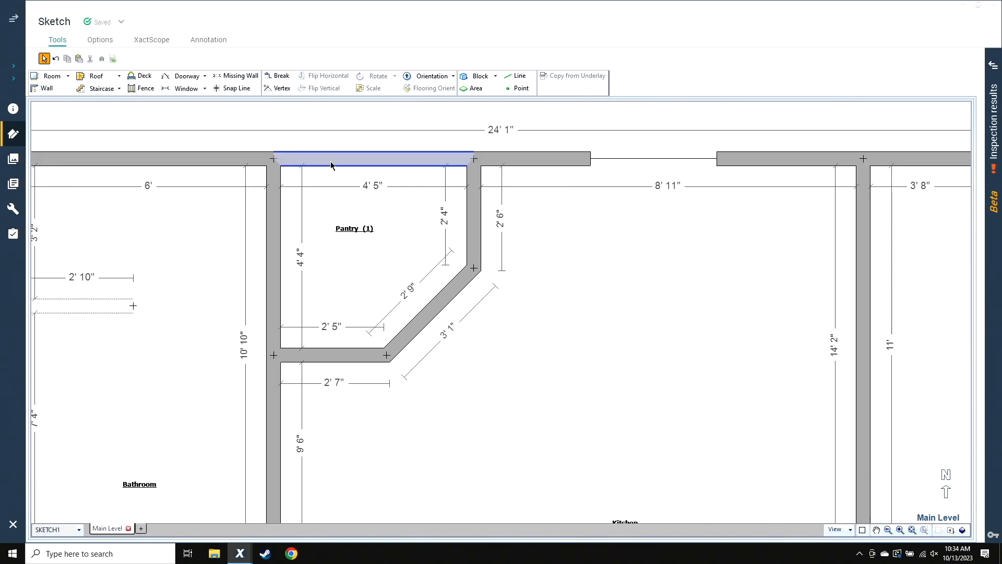
click(424, 322)
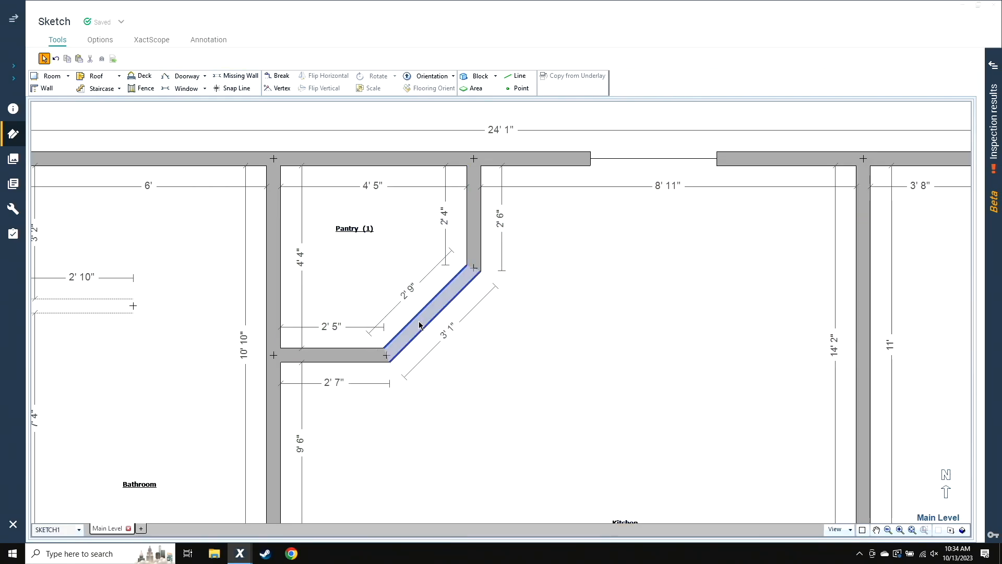
click(420, 325)
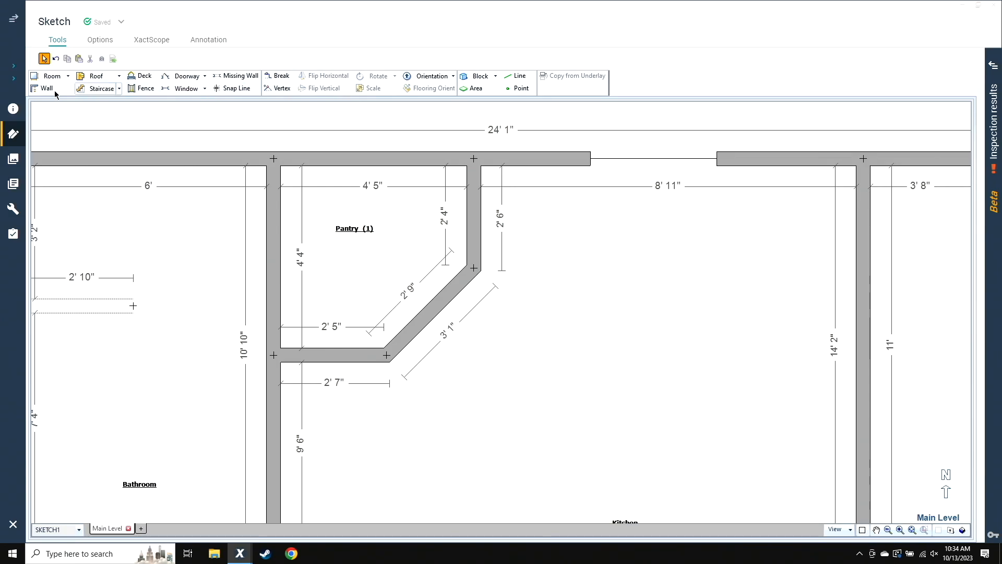
click(184, 76)
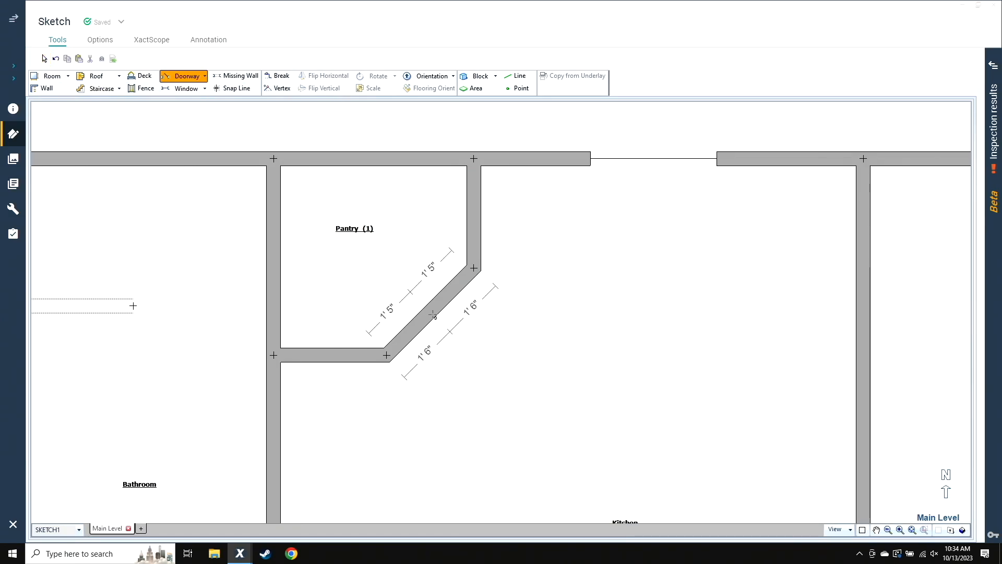
key(Escape)
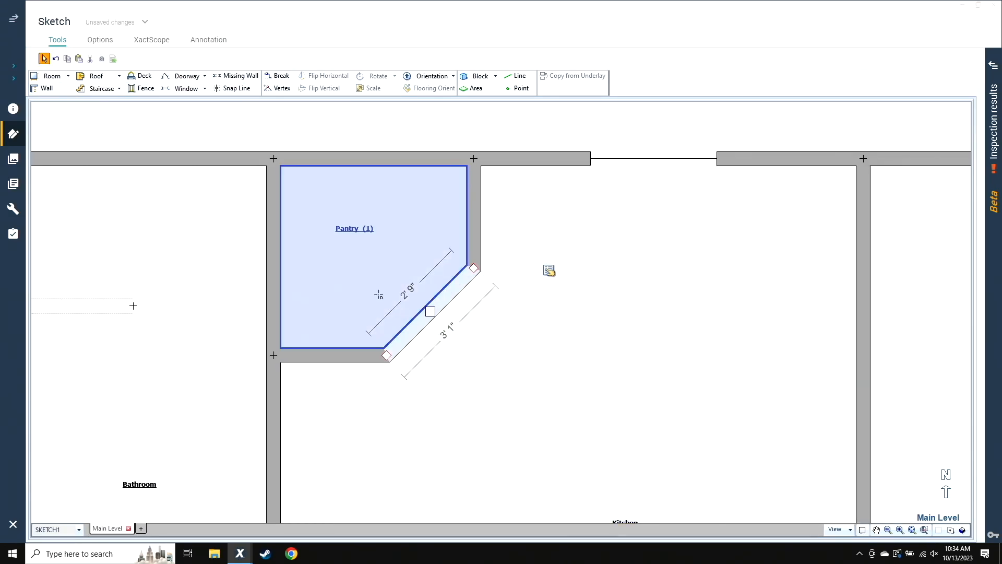
key(space)
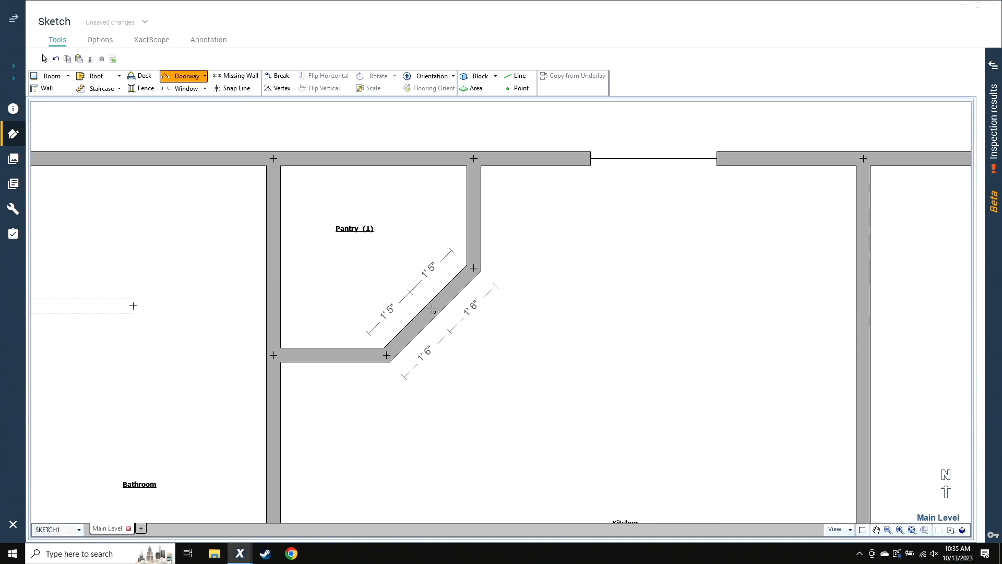
key(Escape)
click(386, 274)
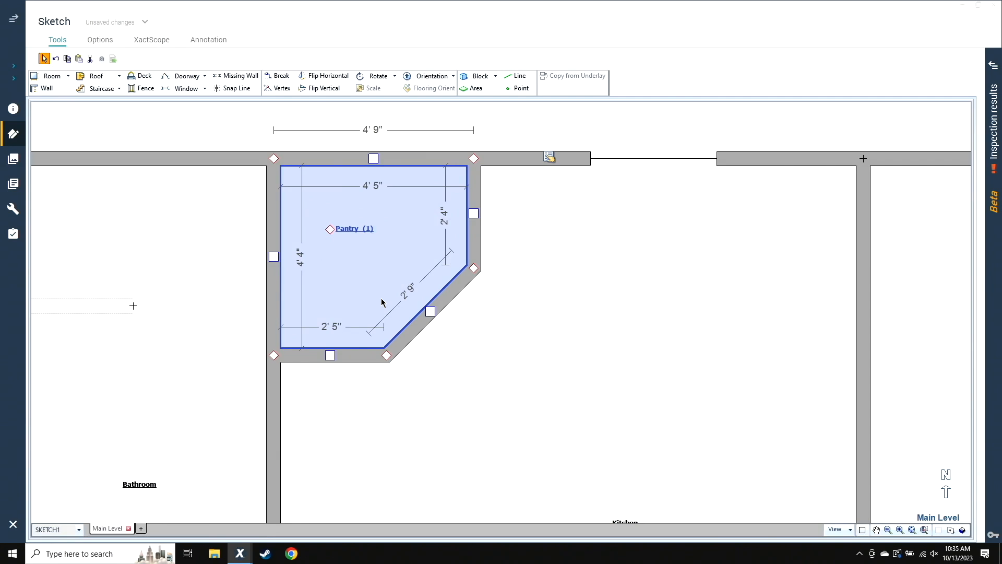
Step: Draw a doorway along the pantry's diagonal wall and set its width to 2'
key(space)
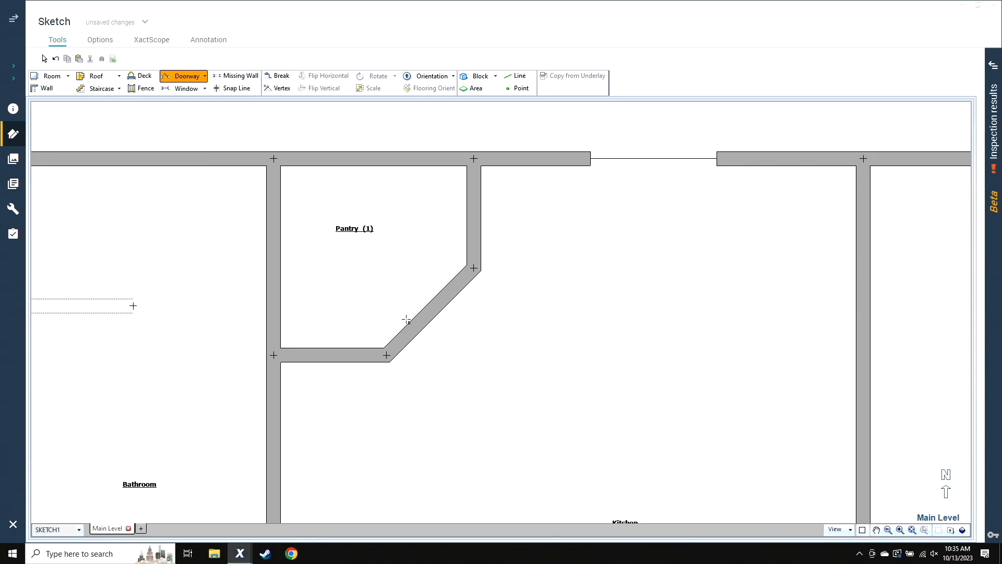
drag(397, 345, 469, 306)
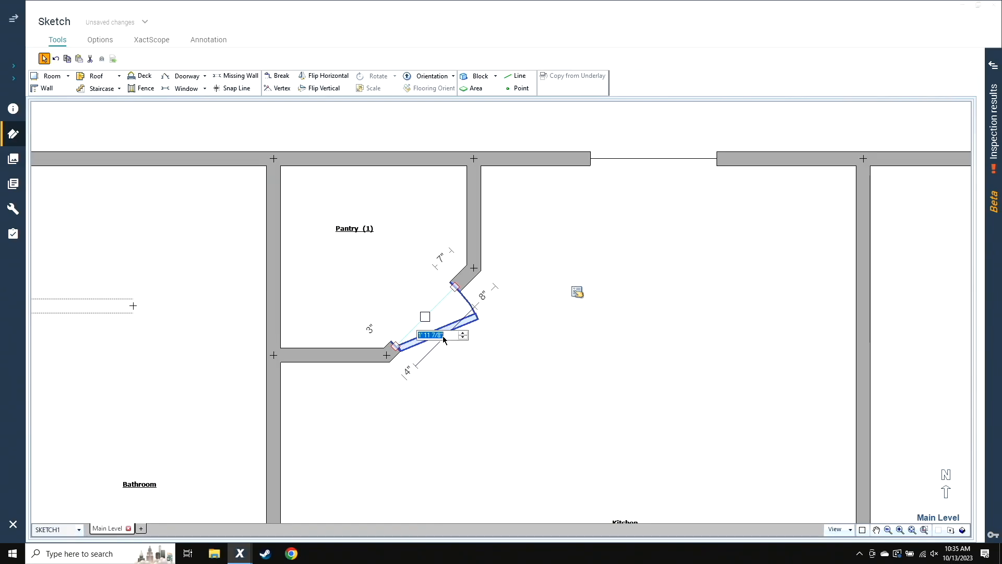
click(444, 336)
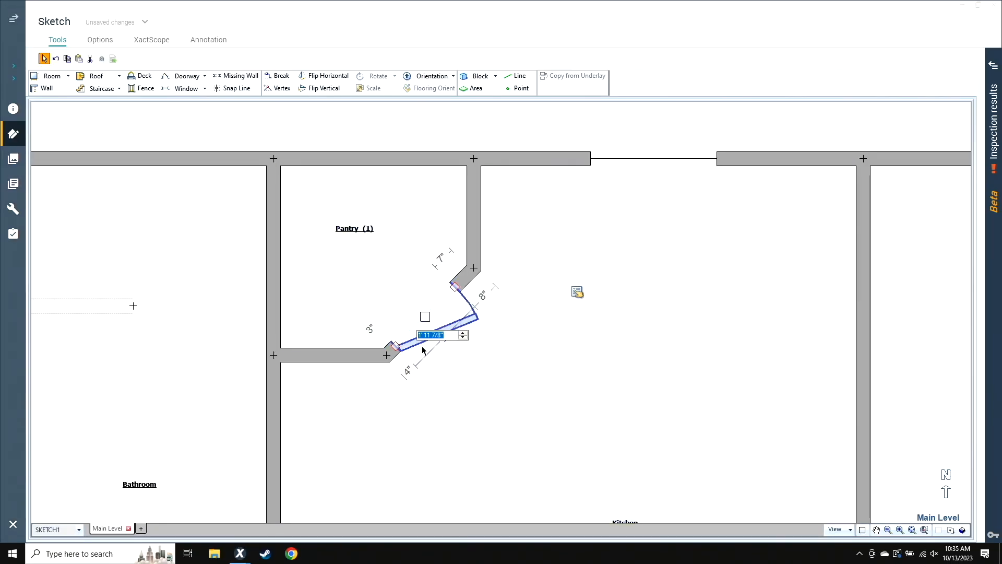
text(2)
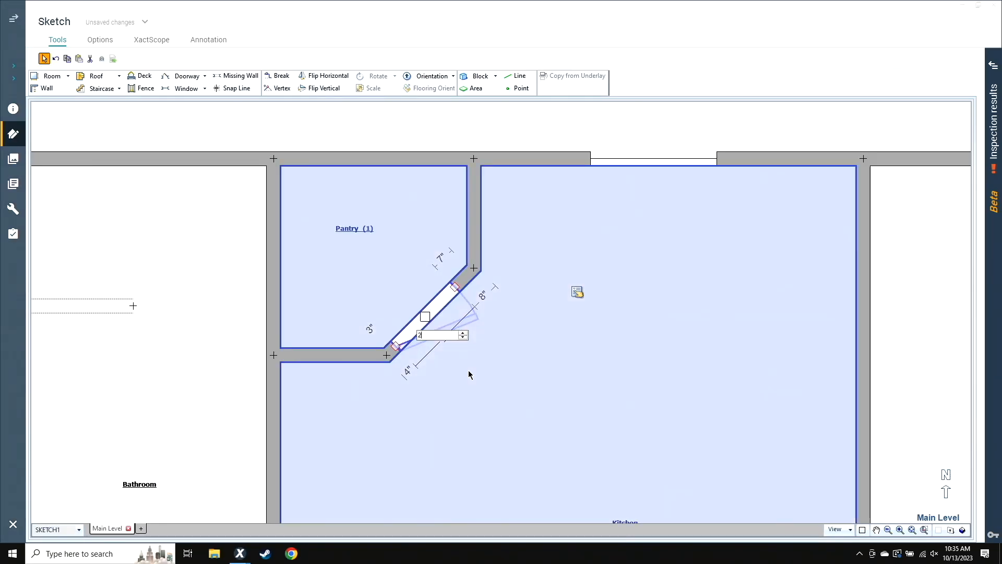
key(Return)
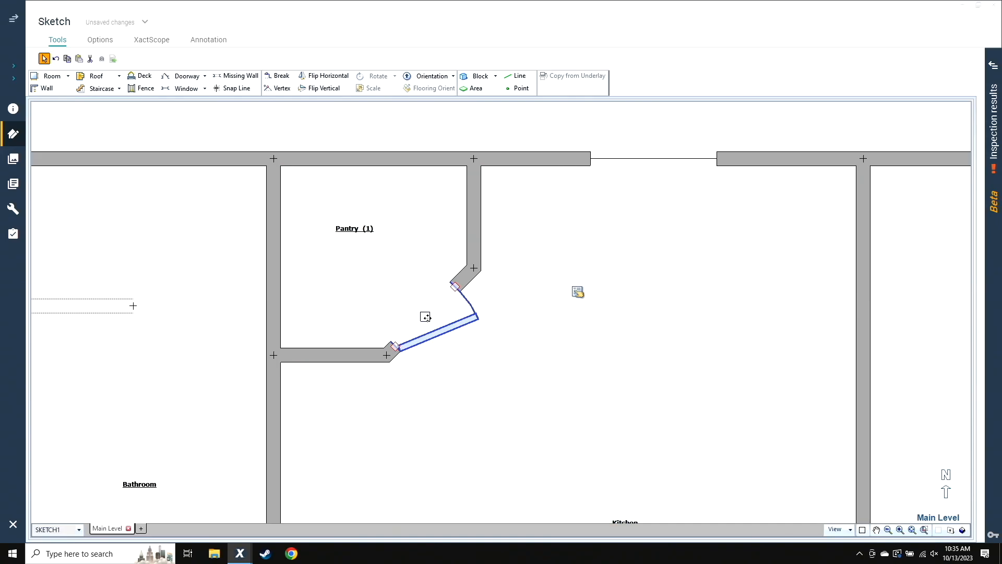
Step: Center the pantry door along the diagonal wall so equal wall lengths remain at both ends
click(428, 316)
drag(431, 315, 430, 312)
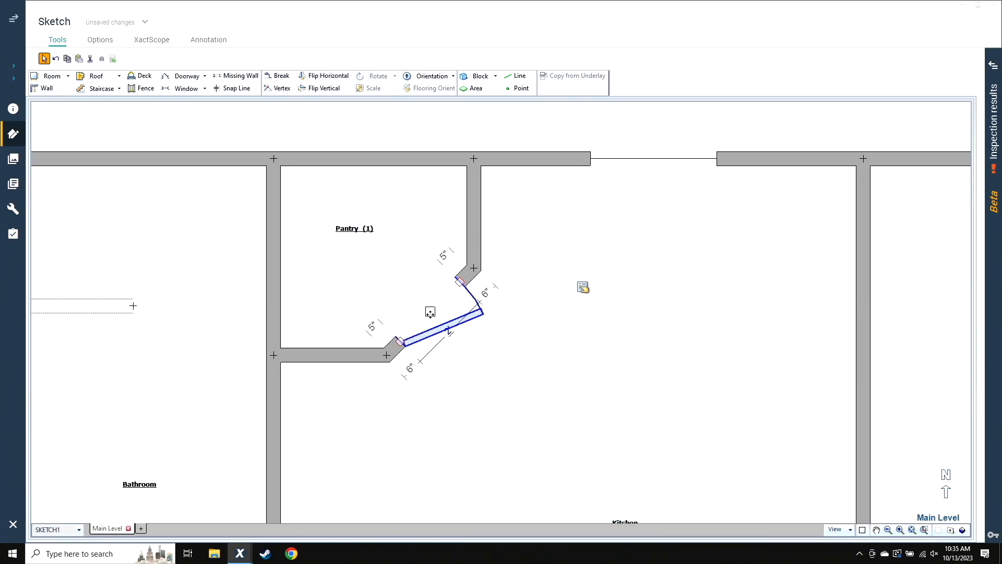
click(419, 283)
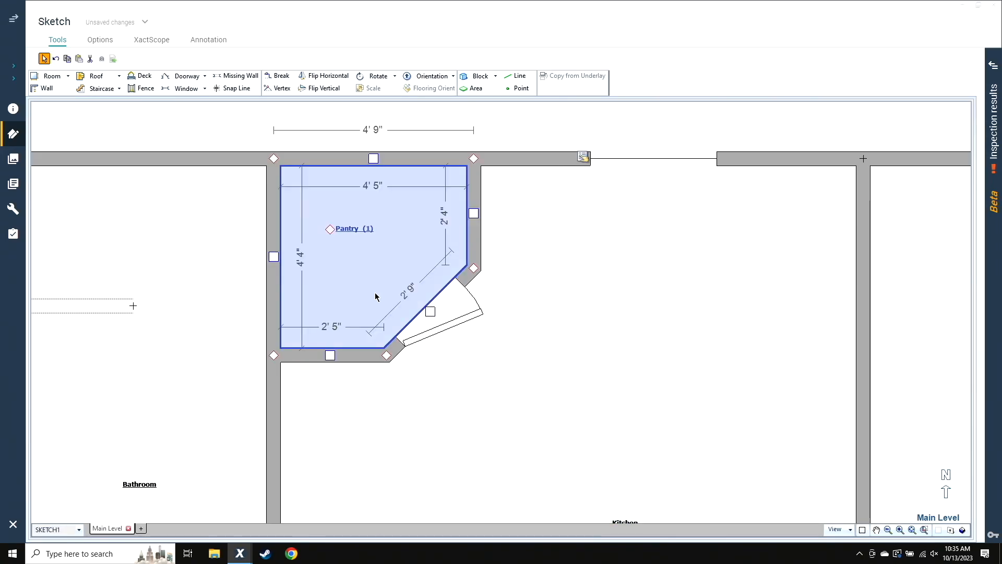
Step: Flip the pantry door so it hinges at the opposite end of the opening and still swings into the kitchen
click(434, 319)
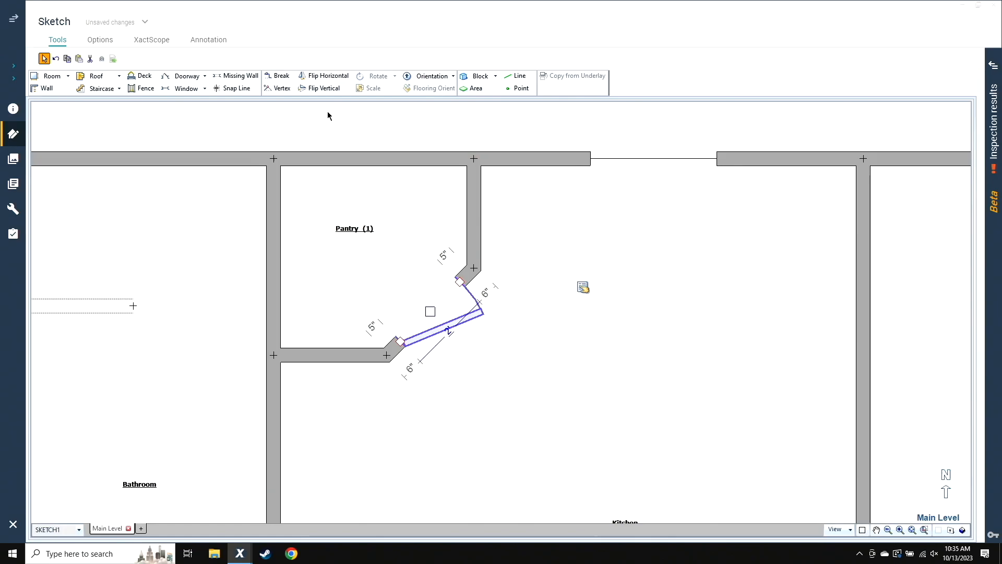
click(334, 79)
click(333, 79)
click(333, 87)
click(336, 190)
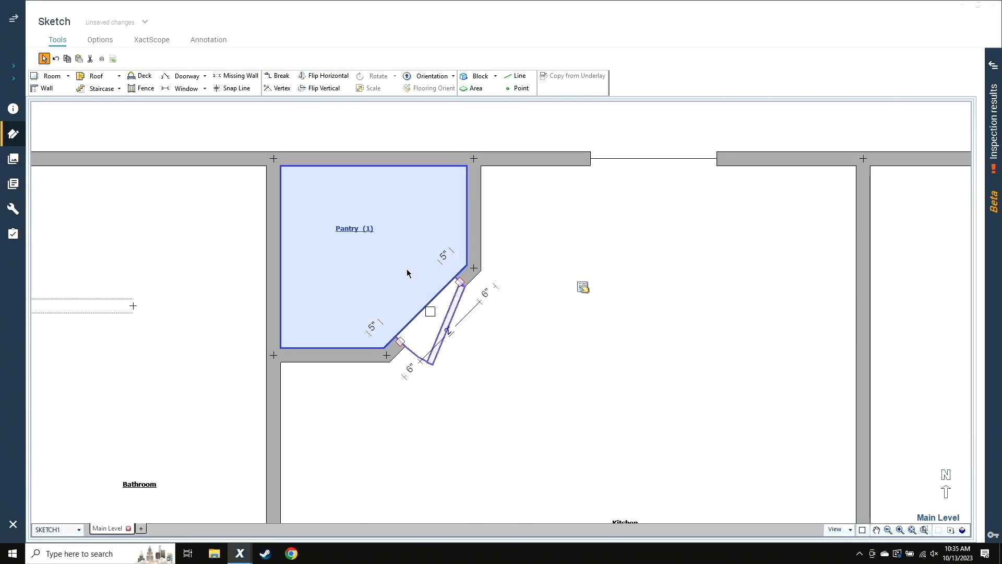
Step: Insert a 3' doorway in the Entry/Foyer's front exterior wall, about 2' from the Sunken Dining wall
scroll(405, 266, down, 3)
click(487, 148)
middle_click(538, 402)
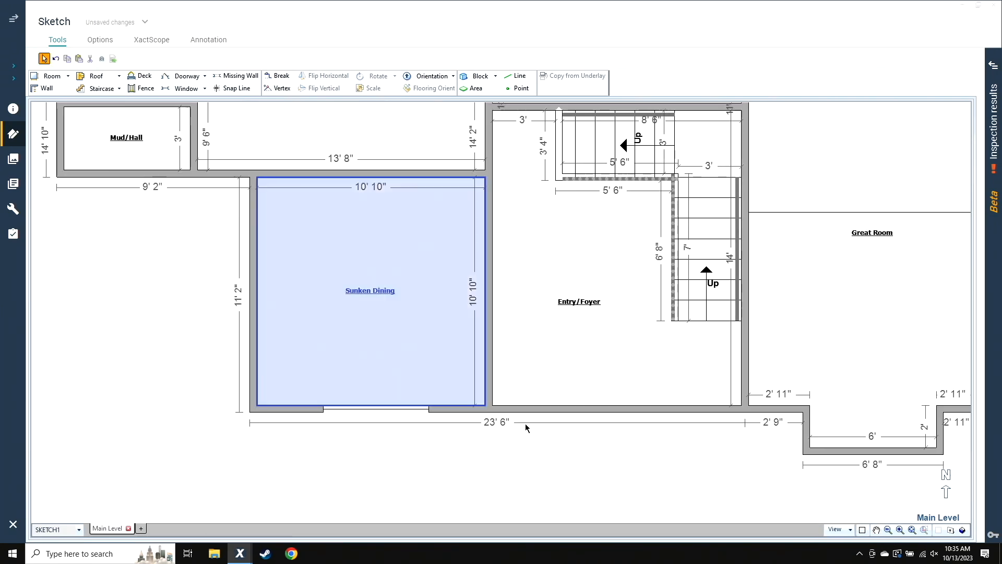
click(533, 354)
click(585, 448)
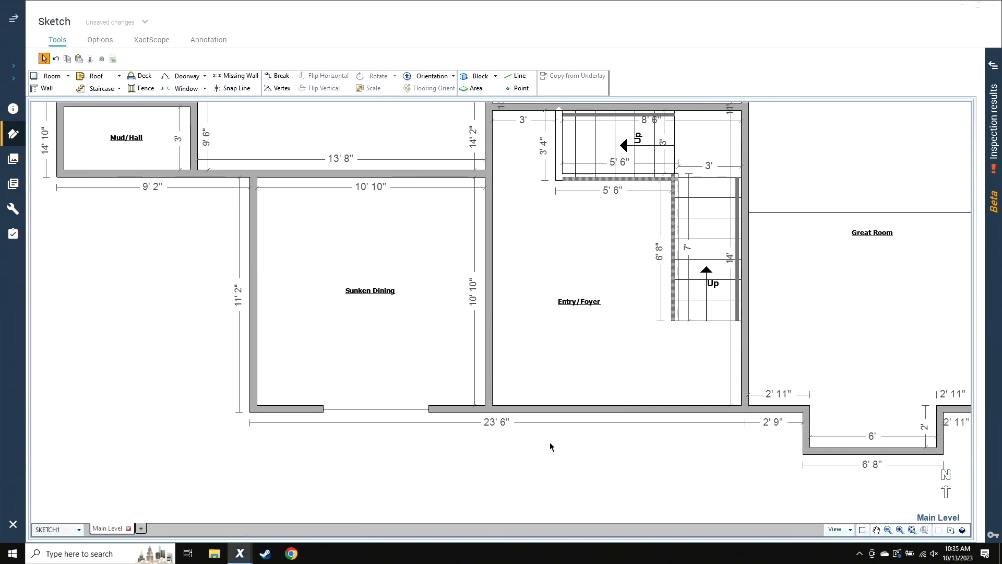
key(d)
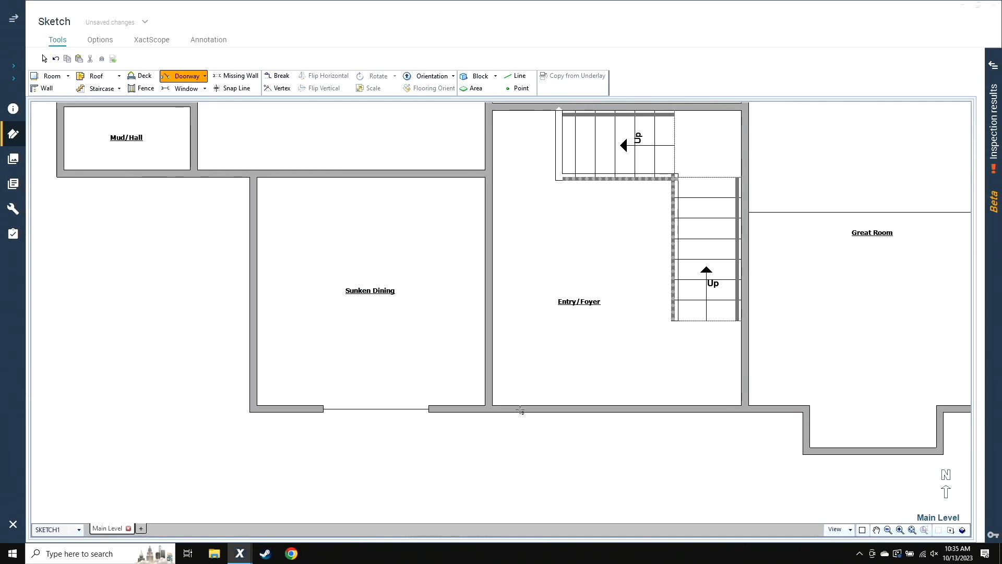
drag(534, 408, 598, 404)
scroll(565, 405, up, 3)
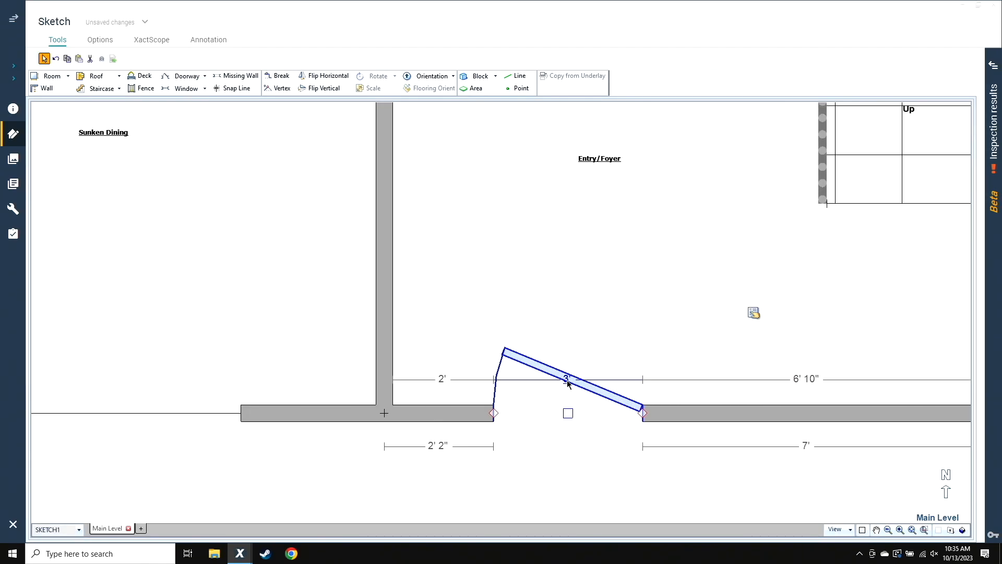
double_click(566, 380)
key(Escape)
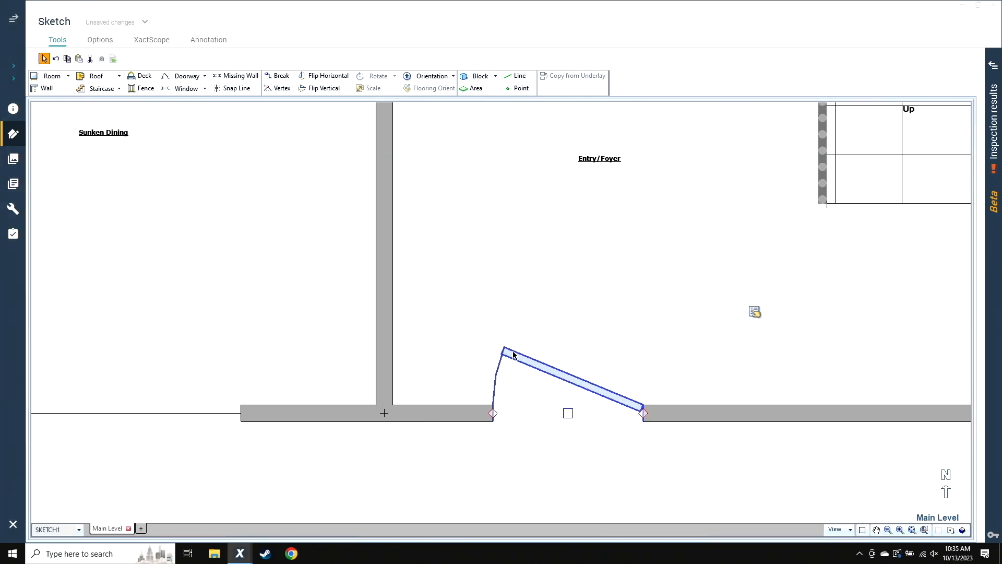
Step: Flip the entry door horizontally so it hinges on the side nearest the Sunken Dining room
click(561, 307)
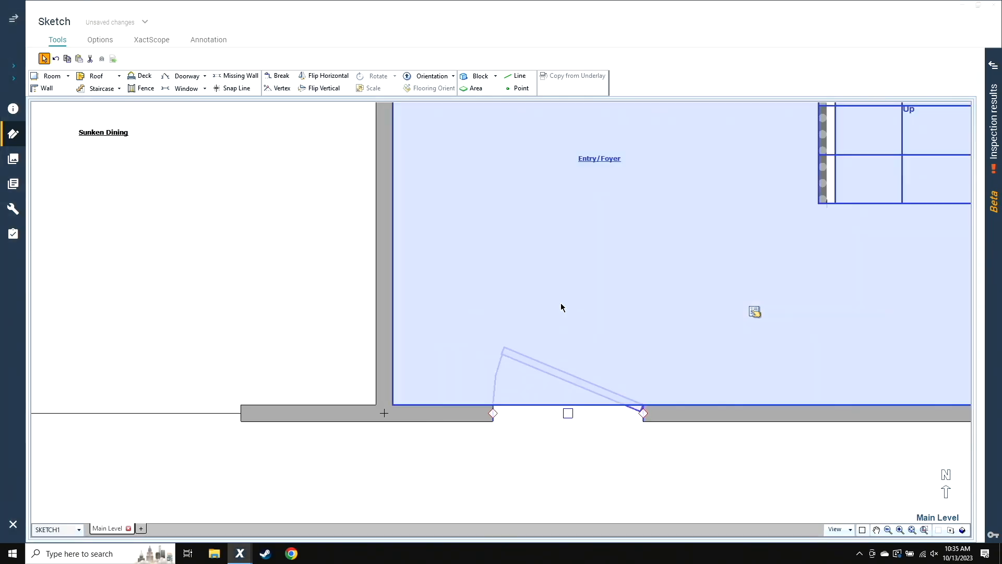
click(342, 77)
scroll(493, 340, down, 2)
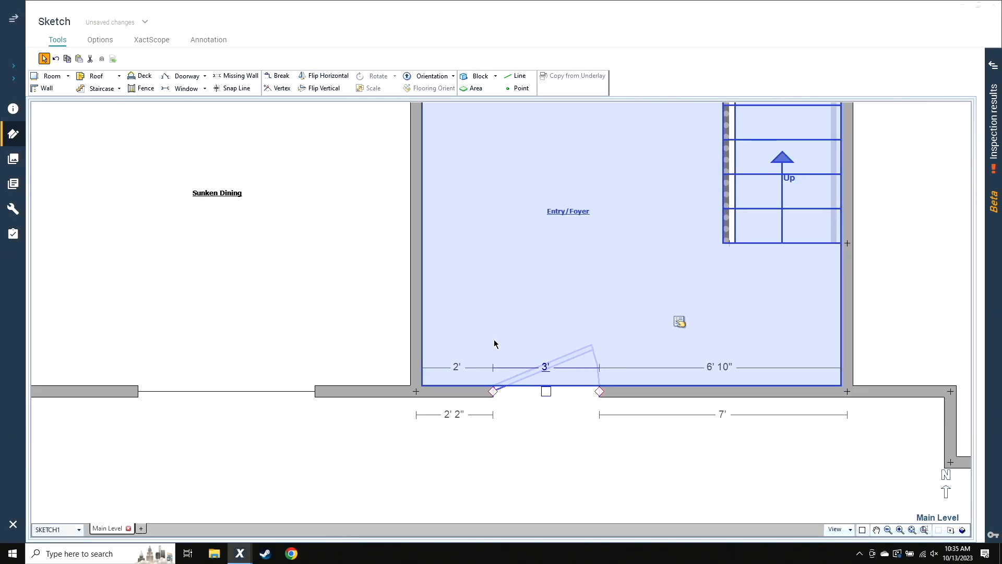
click(537, 472)
Step: Insert doorways in the Mud/Hall's west exterior wall, the Breakfast Nook's north wall beside the bay, and the wall between Bathroom and Mud/Hall
scroll(538, 469, down, 3)
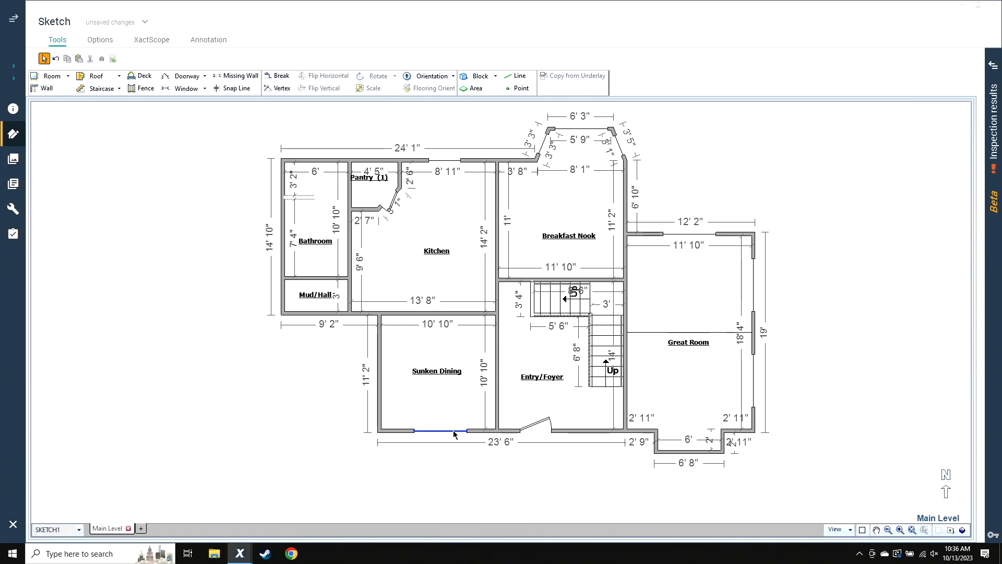
key(Delete)
click(183, 77)
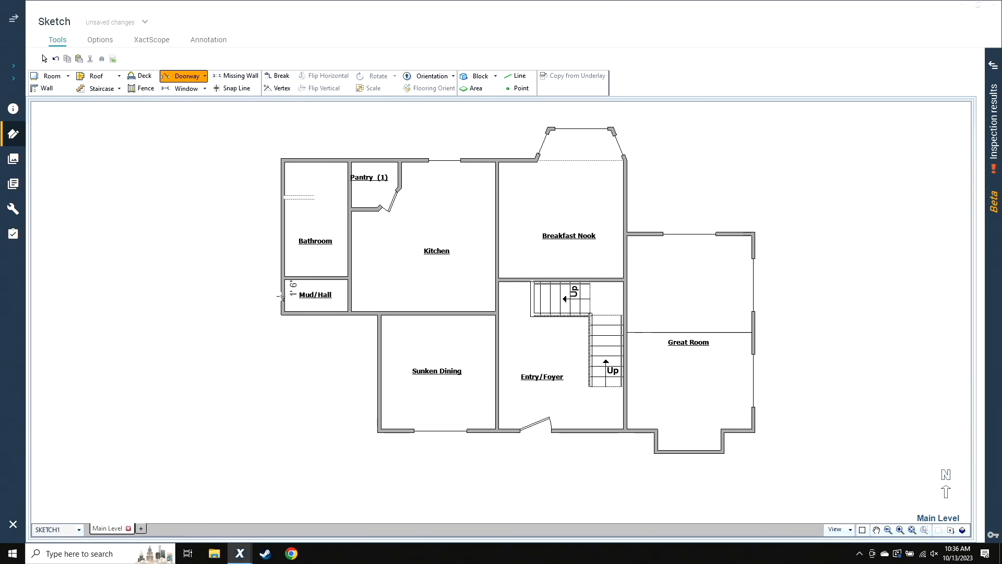
click(281, 296)
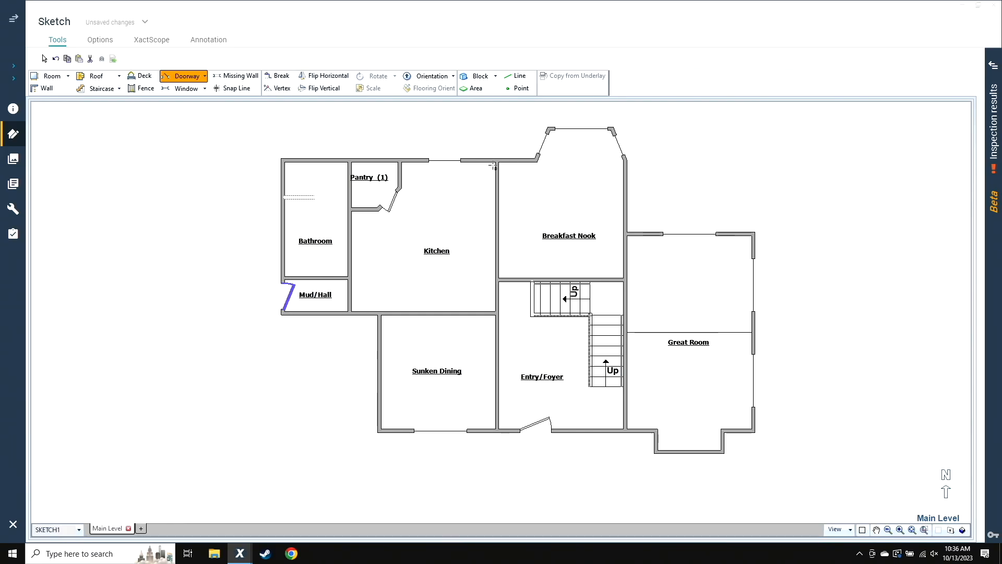
click(520, 162)
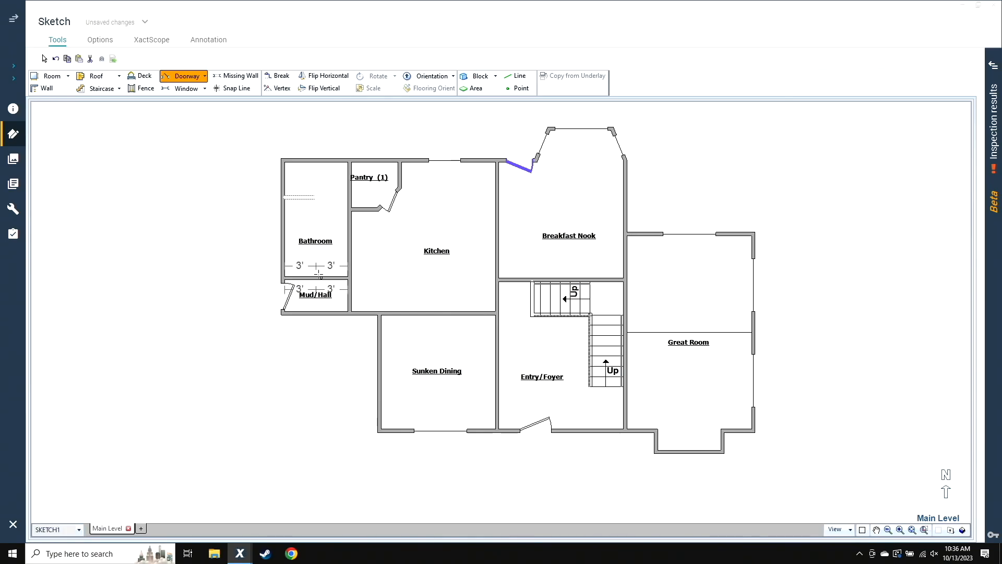
click(318, 277)
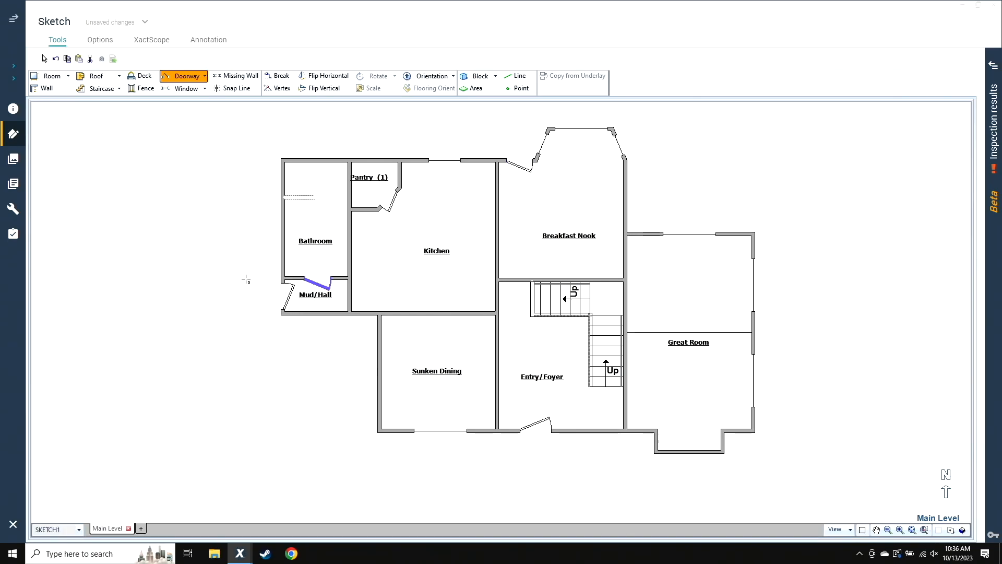
key(Escape)
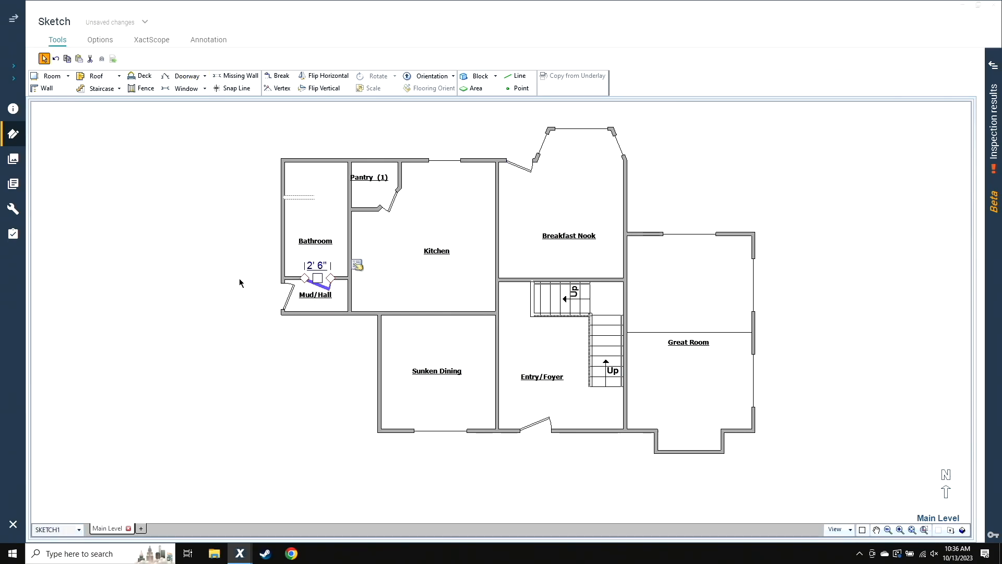
Step: Flip the Bathroom door vertically to swing into the Bathroom, and flip the Breakfast Nook door horizontally to hinge nearest the bay
click(334, 88)
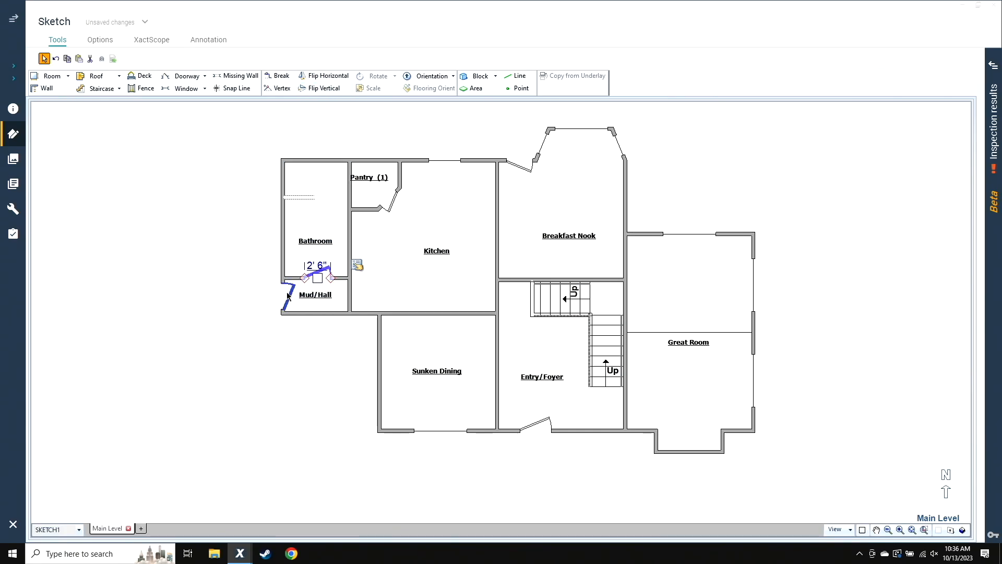
click(520, 167)
click(343, 75)
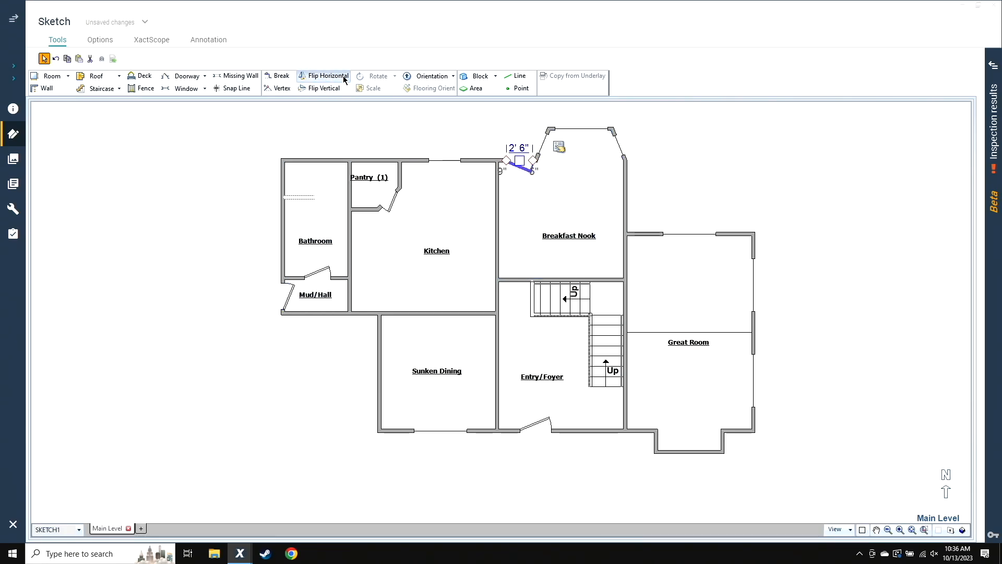
click(178, 205)
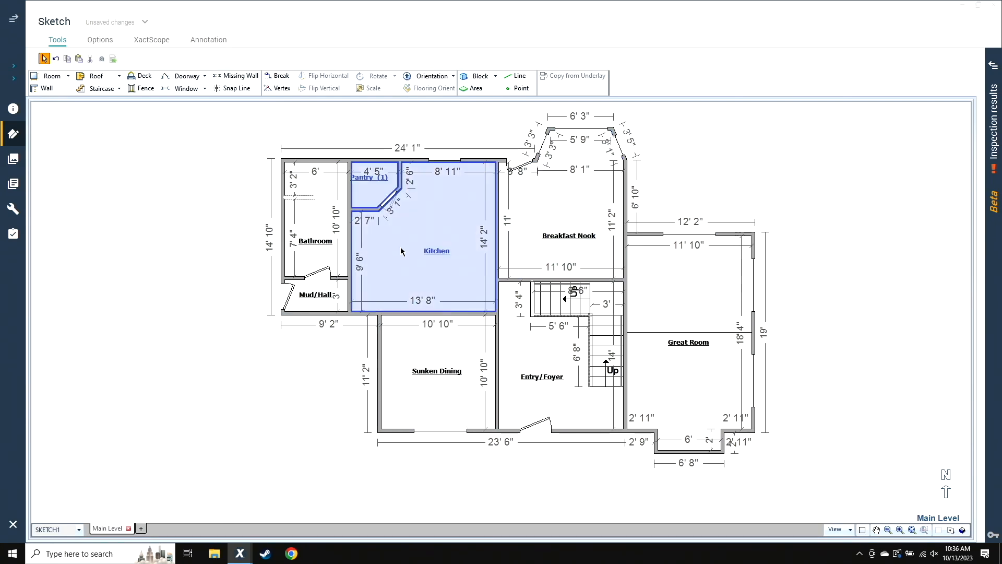
Step: Apply missing walls between the Mud/Hall and Kitchen and between the Kitchen and Breakfast Nook
click(575, 204)
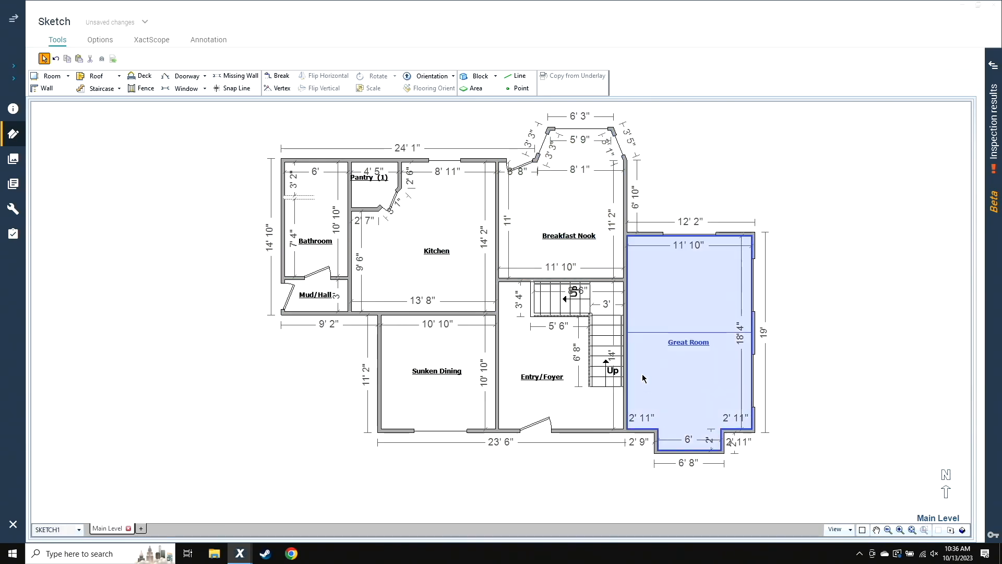
click(555, 410)
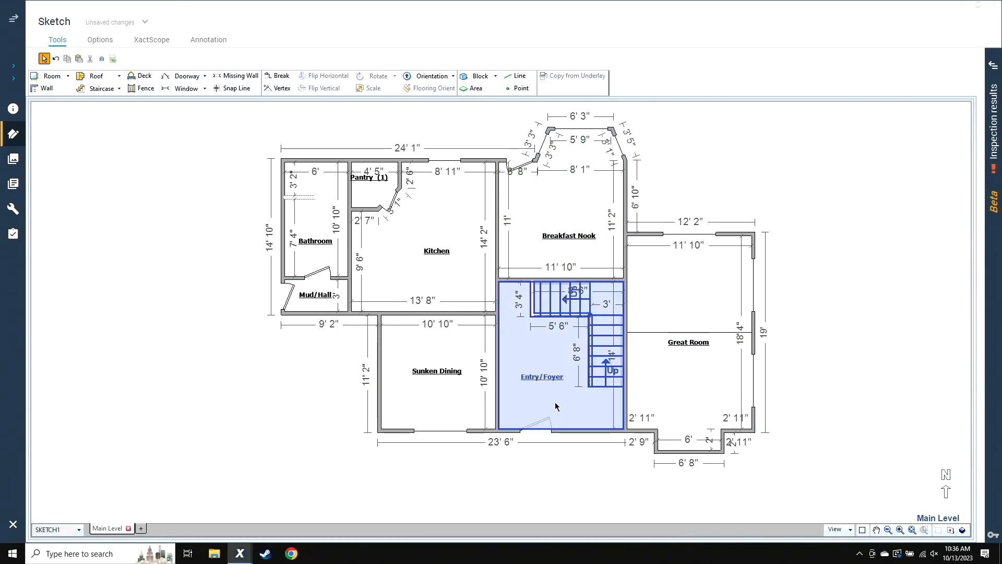
click(472, 290)
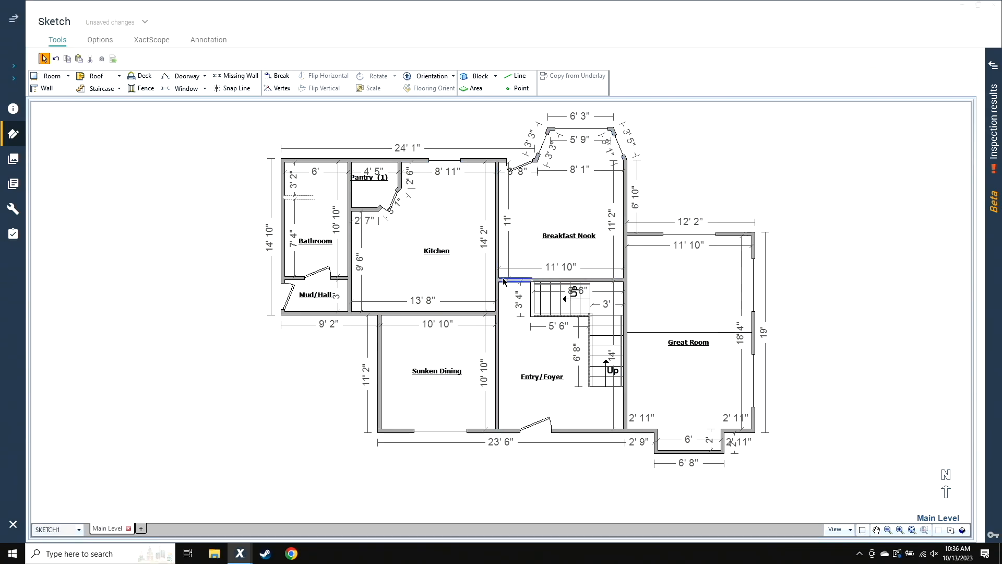
scroll(497, 269, up, 2)
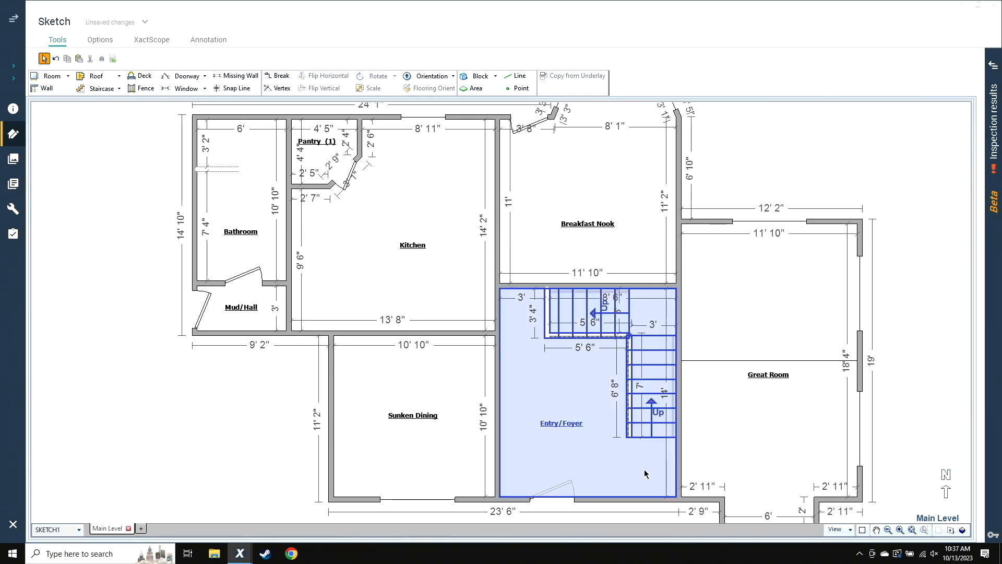
click(236, 76)
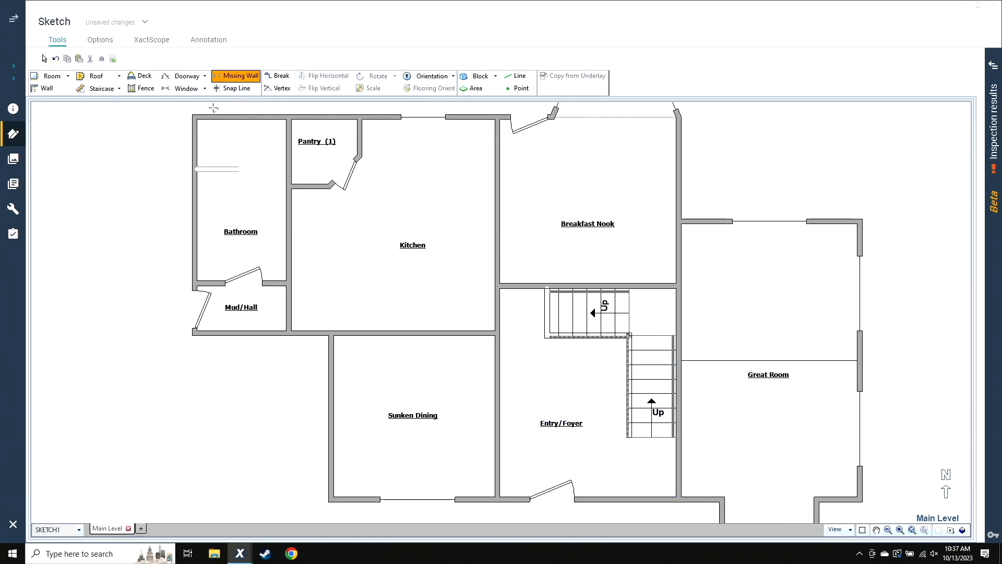
click(288, 309)
click(497, 229)
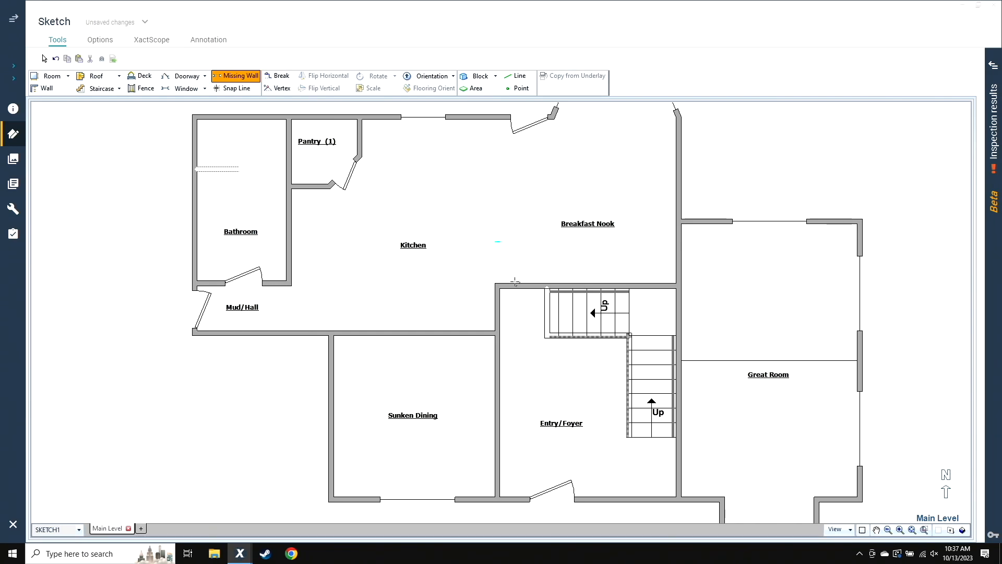
Step: Apply missing walls to the Entry/Foyer segments facing the Breakfast Nook, the Kitchen and the Great Room, keeping the walls along the stairs
click(516, 285)
click(498, 309)
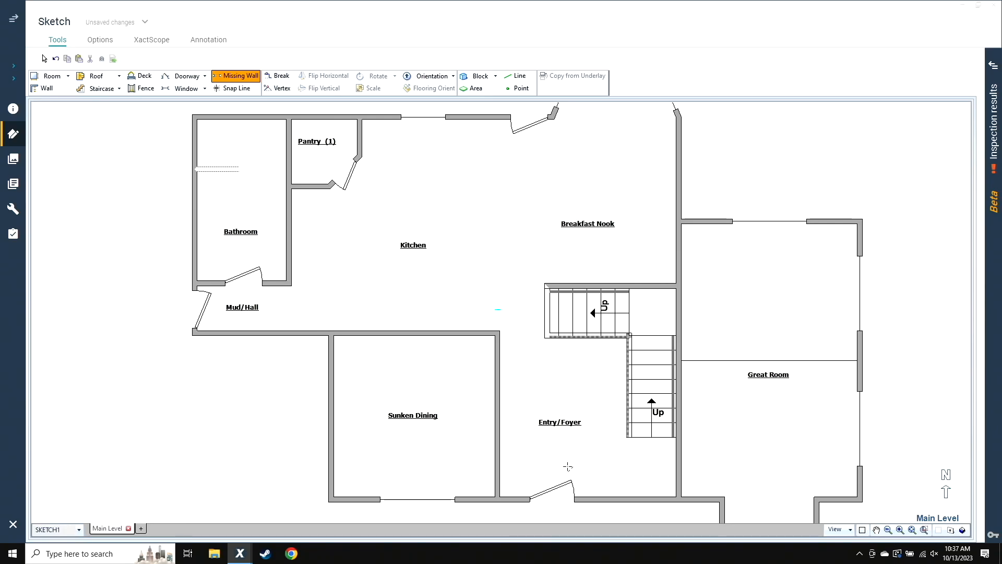
click(678, 472)
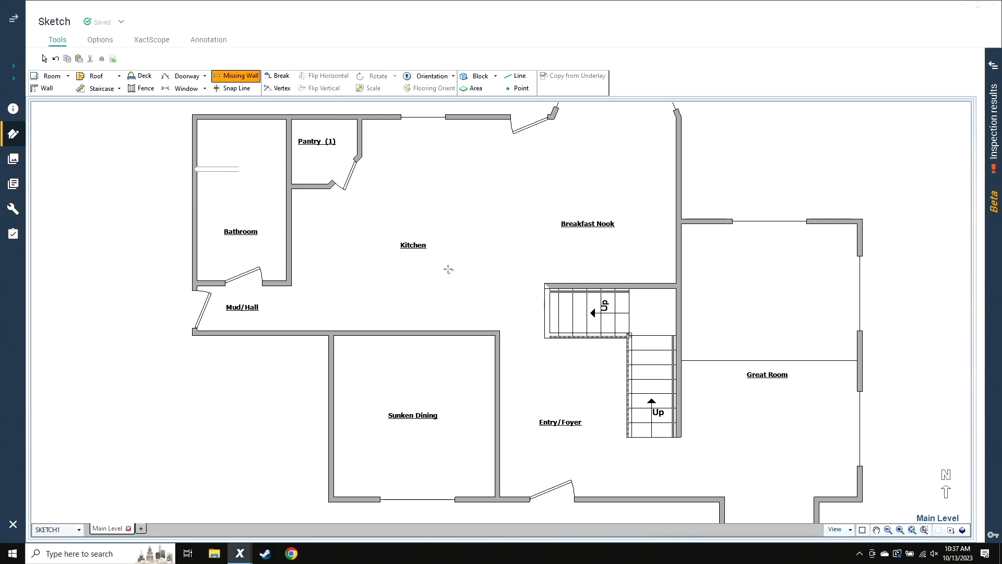
key(Escape)
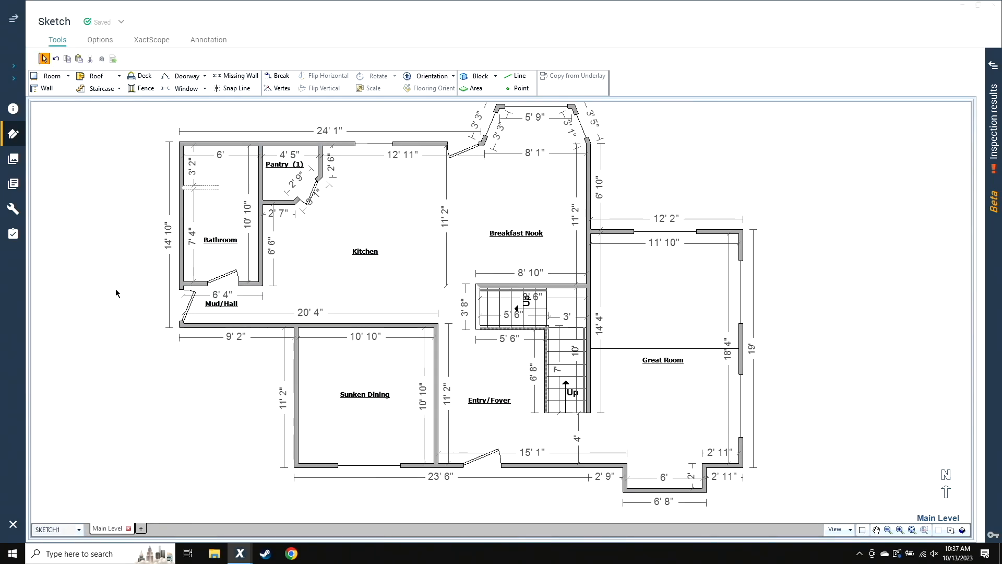
Step: Examine the main level in 3D, checking the opened rooms and the Sunken Dining walls, and return to the floor plan
click(962, 531)
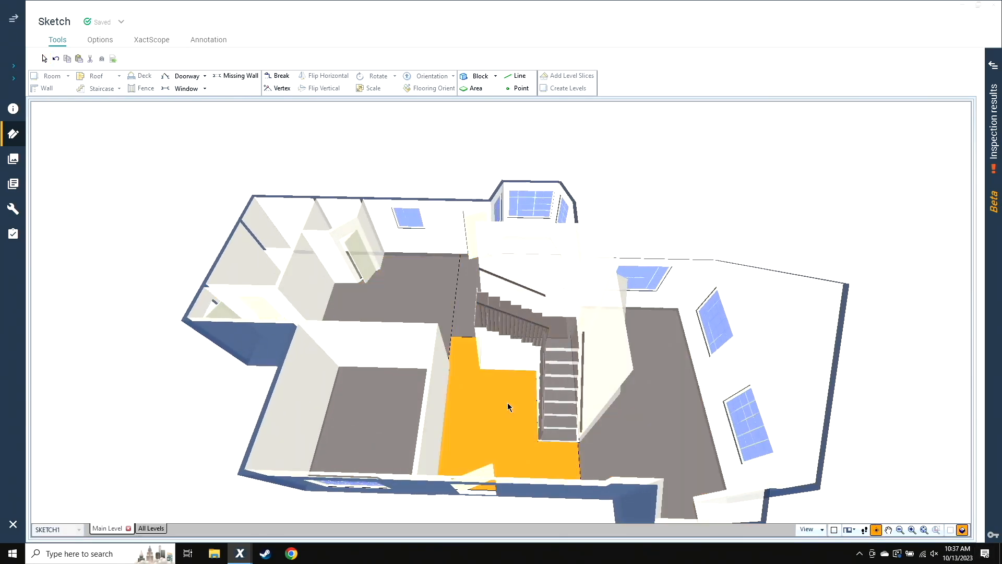
click(383, 356)
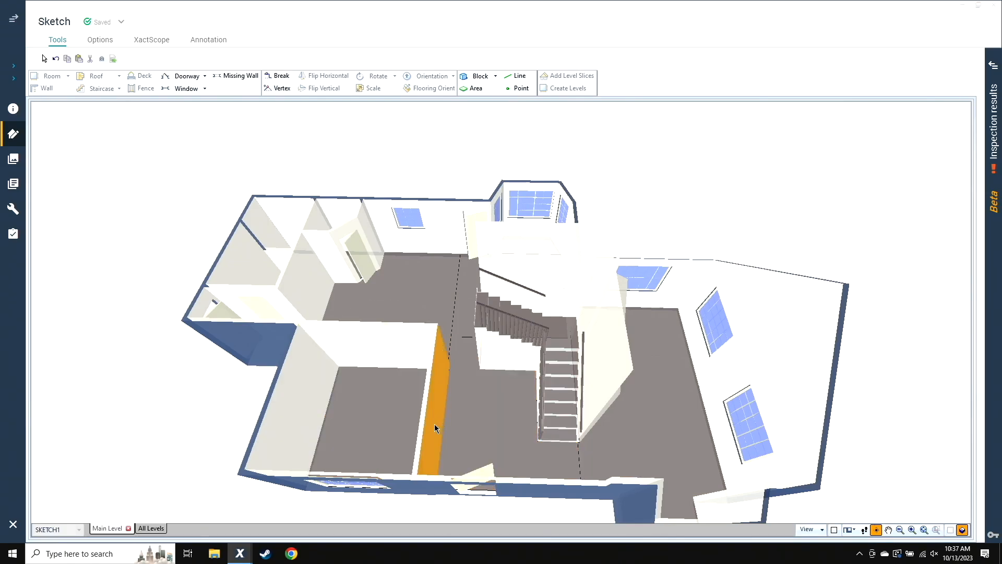
double_click(412, 423)
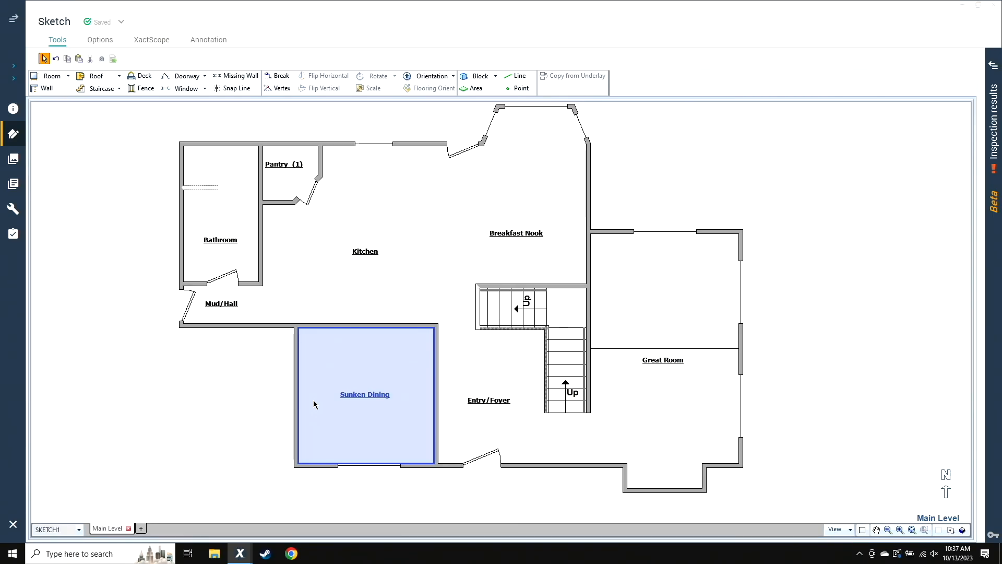
key(Escape)
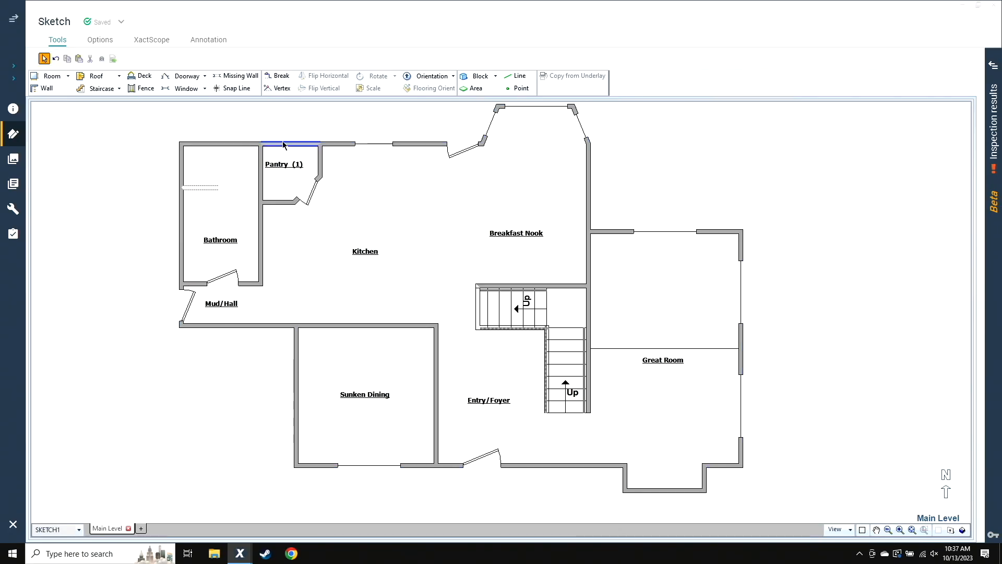
Step: Cut a partial missing wall into the wall between the Kitchen and Sunken Dining and set its width to 8'
key(m)
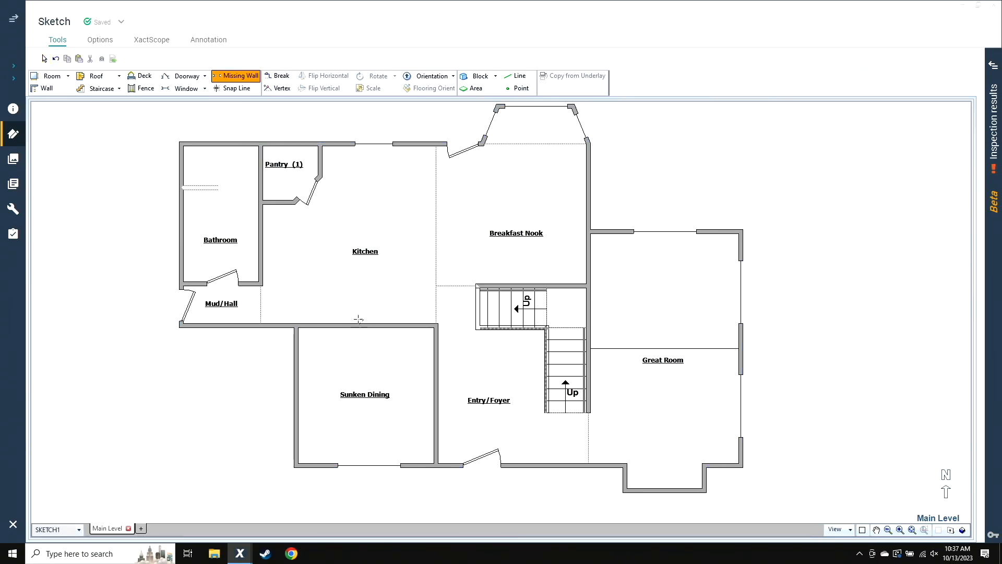
click(320, 326)
click(408, 324)
scroll(372, 334, up, 2)
scroll(372, 334, up, 1)
click(352, 294)
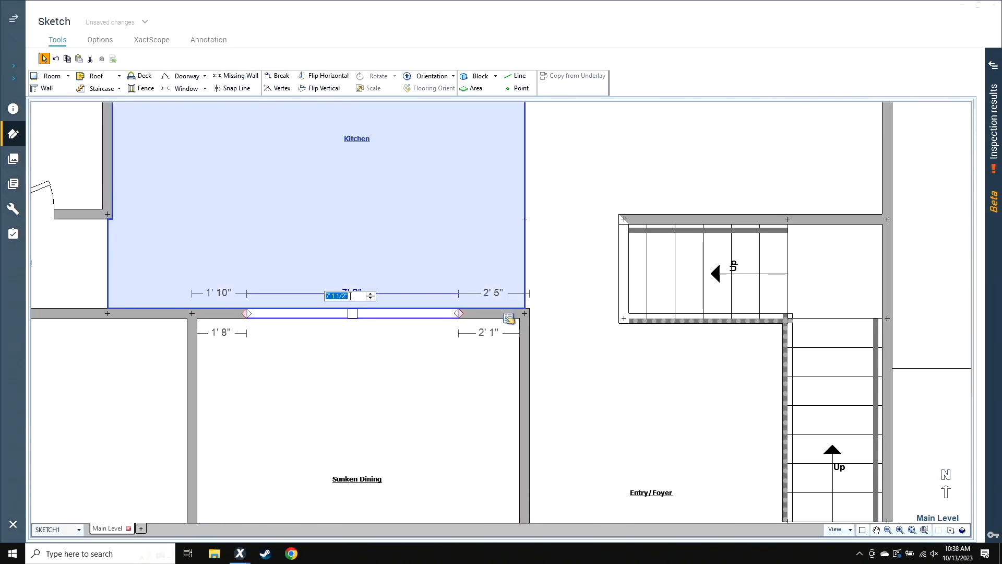
text(8)
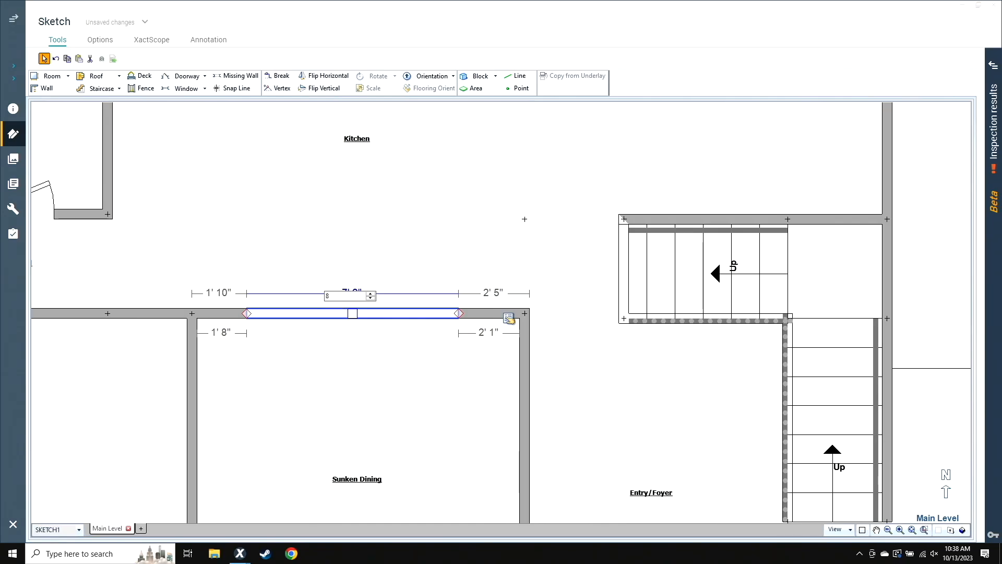
key(Return)
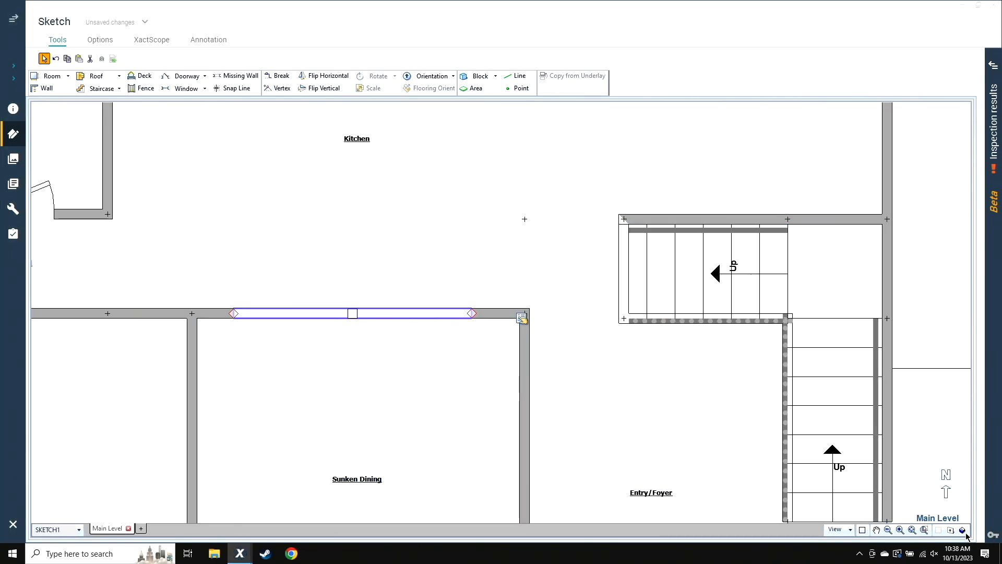
Step: Inspect the opening between Sunken Dining and the Kitchen in 3D from several angles and return to the floor plan
click(963, 530)
drag(434, 425, 546, 217)
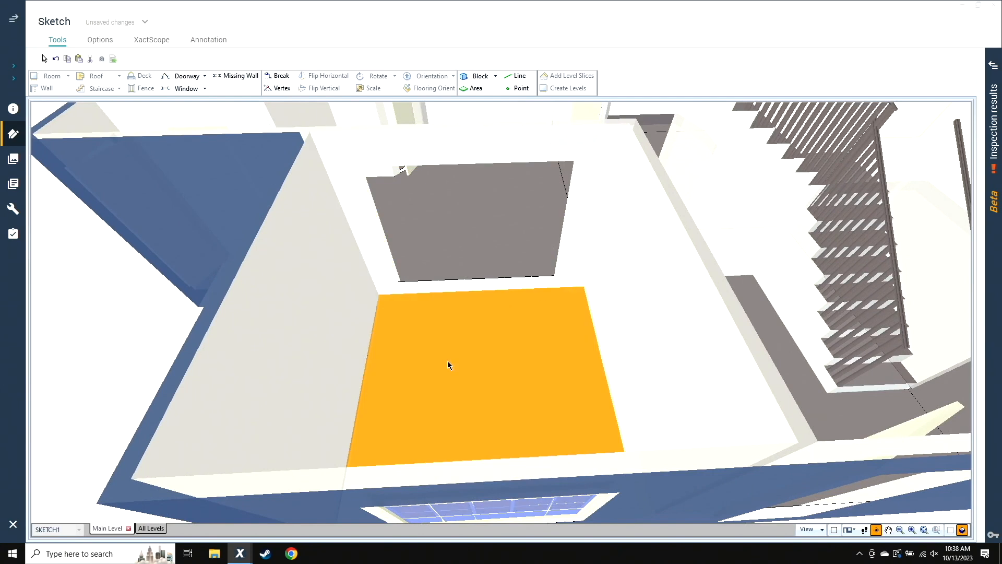
click(450, 364)
drag(597, 392, 600, 227)
click(508, 291)
click(541, 270)
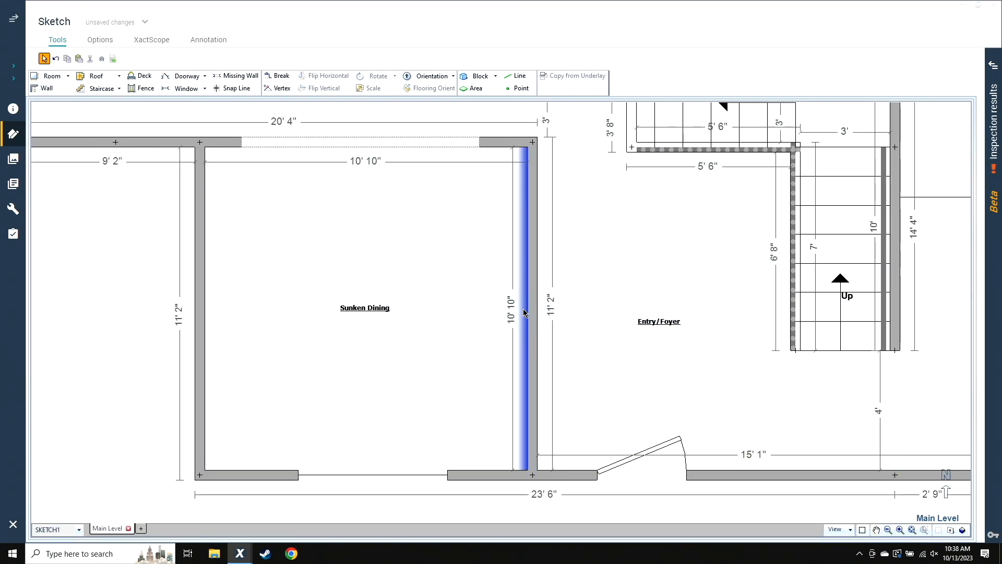
Step: Cut a partial missing wall into the wall between Sunken Dining and the Entry/Foyer and set its width to 8' 10"
click(516, 309)
key(m)
drag(533, 199, 558, 421)
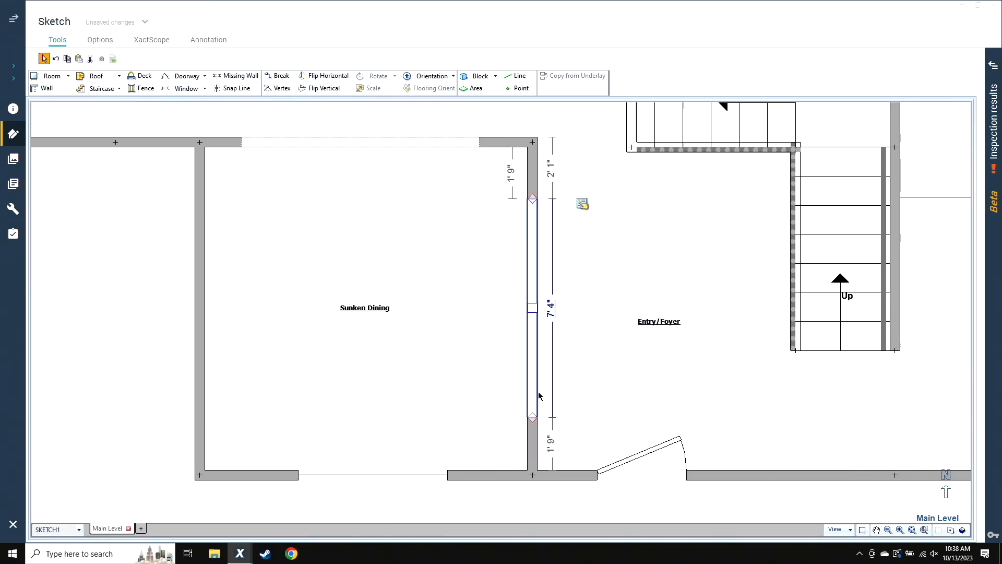
click(550, 308)
text(8,10)
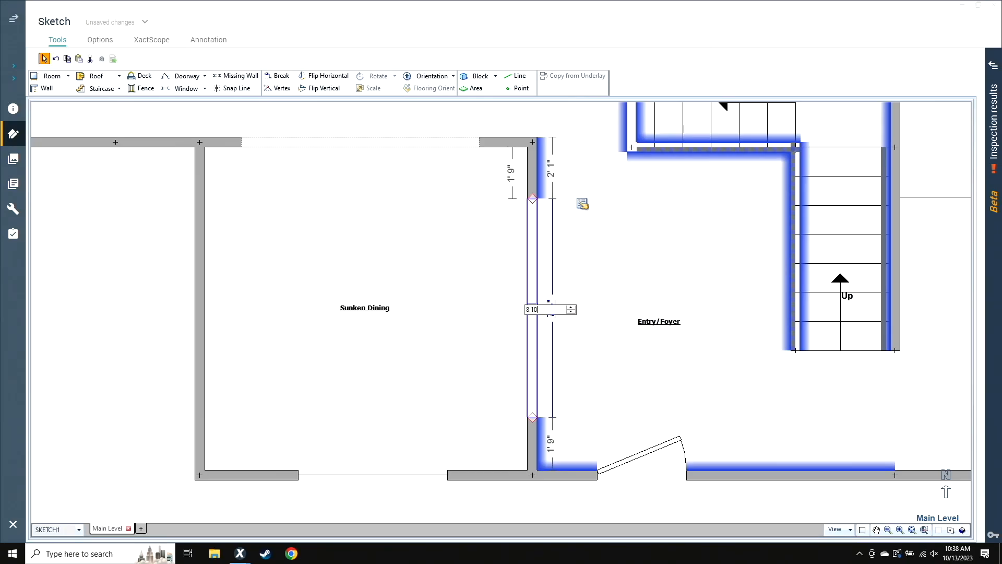
key(Return)
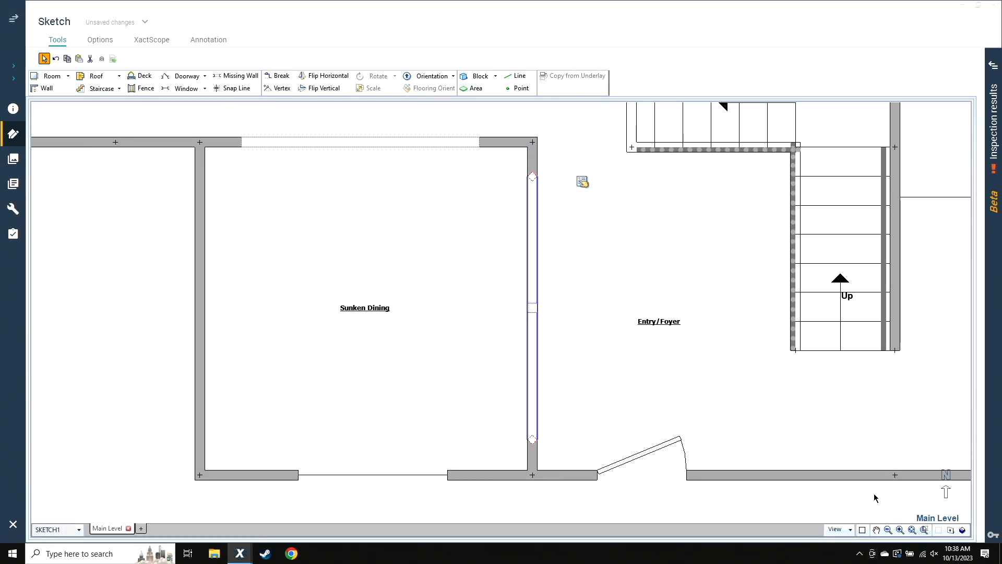
Step: Check the opening between Sunken Dining and the Entry/Foyer in 3D and return to the floor plan
click(962, 529)
drag(474, 453, 421, 395)
key(Escape)
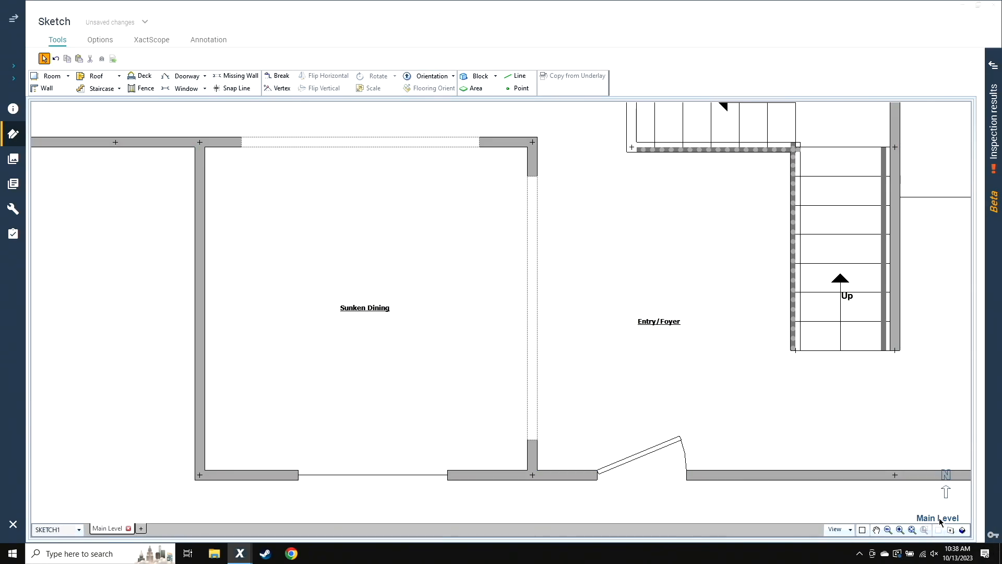
Step: Open the elevation view of the Entry/Foyer's front exterior wall containing the entry door
click(950, 531)
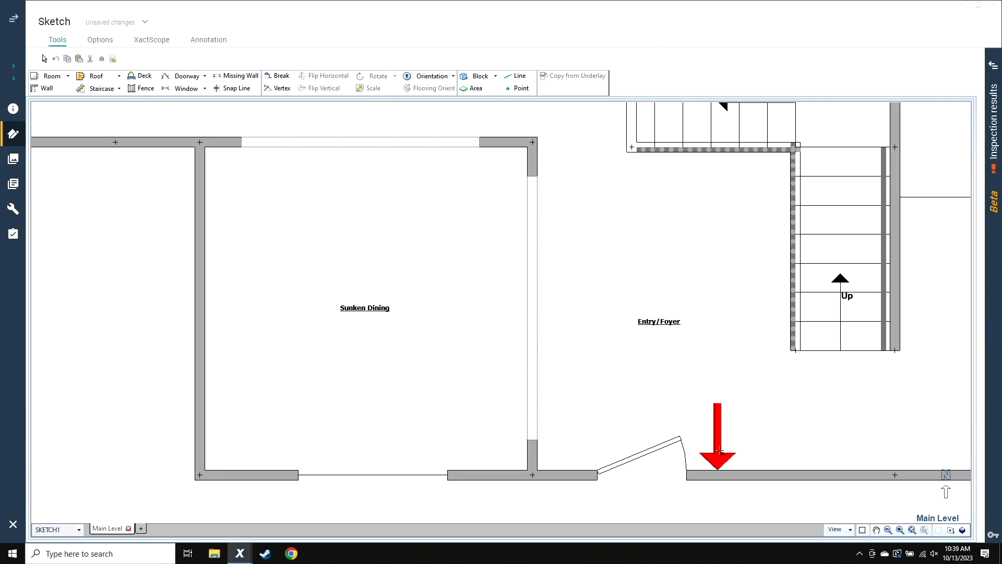
double_click(720, 450)
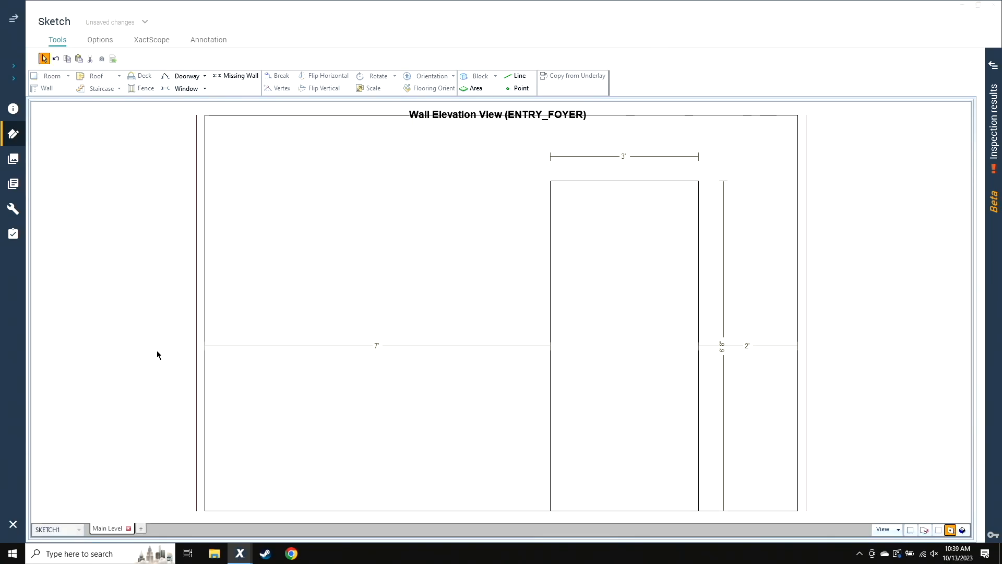
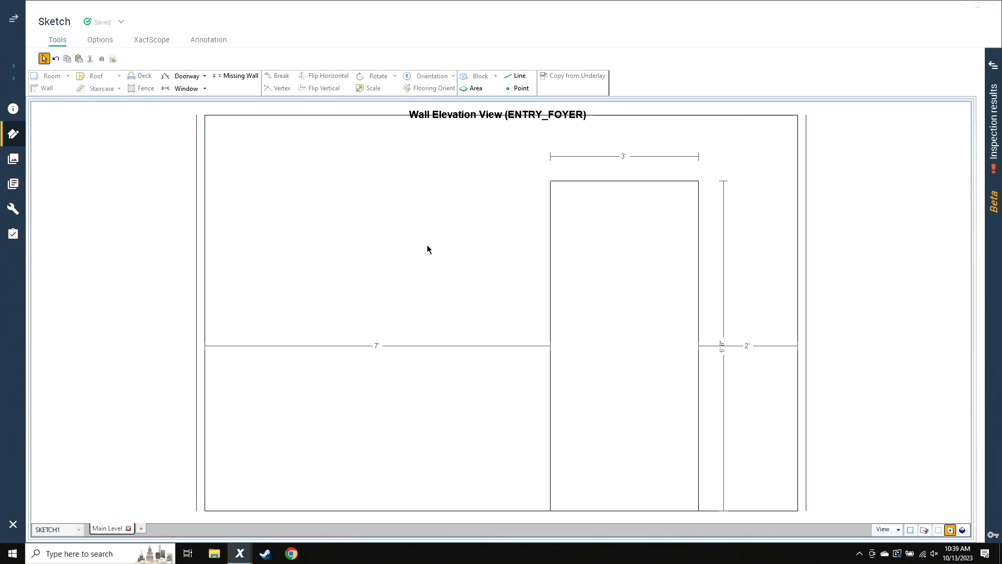
Step: Move the entry door along the wall so it sits 6' from one end and 3' from the other
click(635, 334)
drag(624, 346, 575, 345)
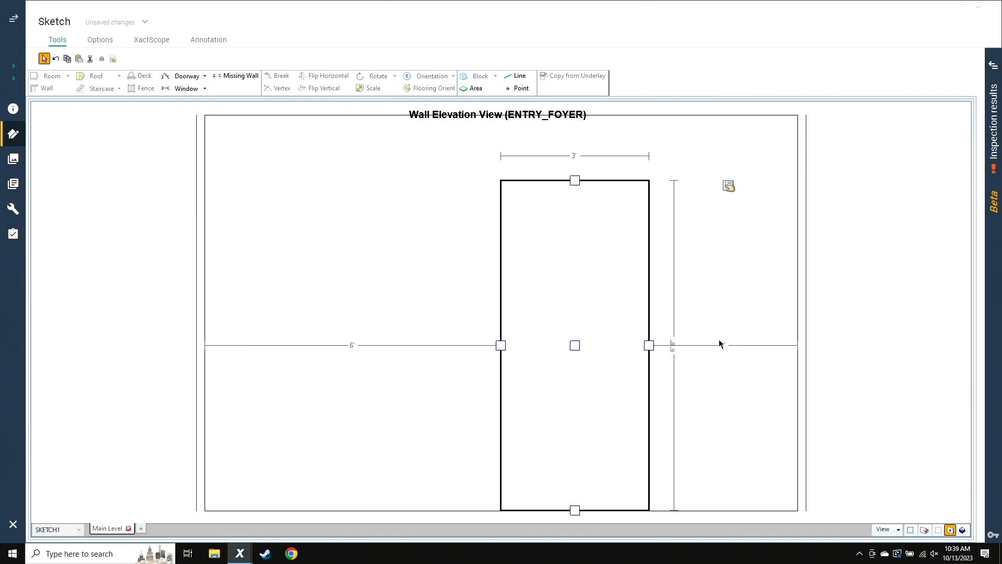
key(ctrl)
key(ctrl)
key(ctrl)
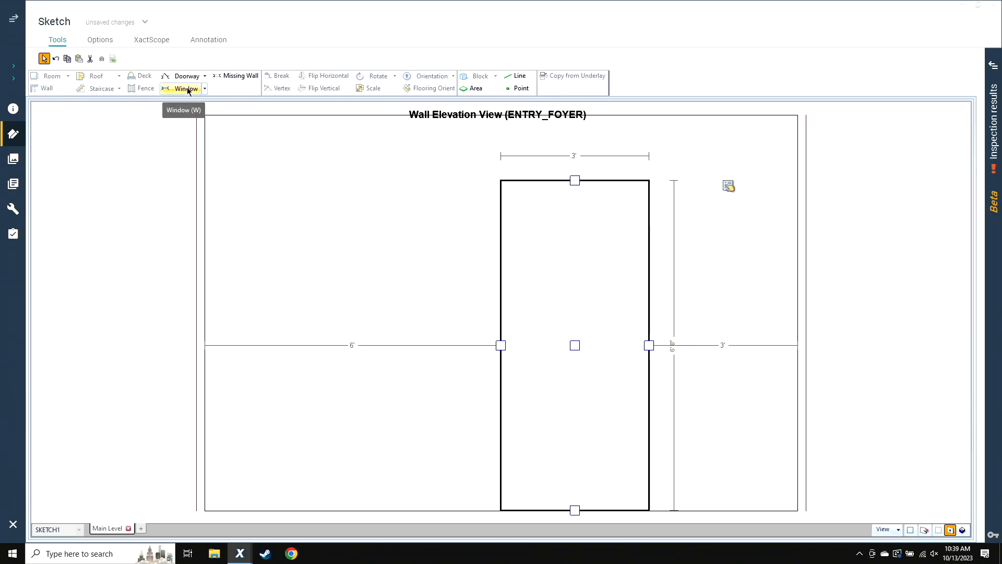
key(ctrl)
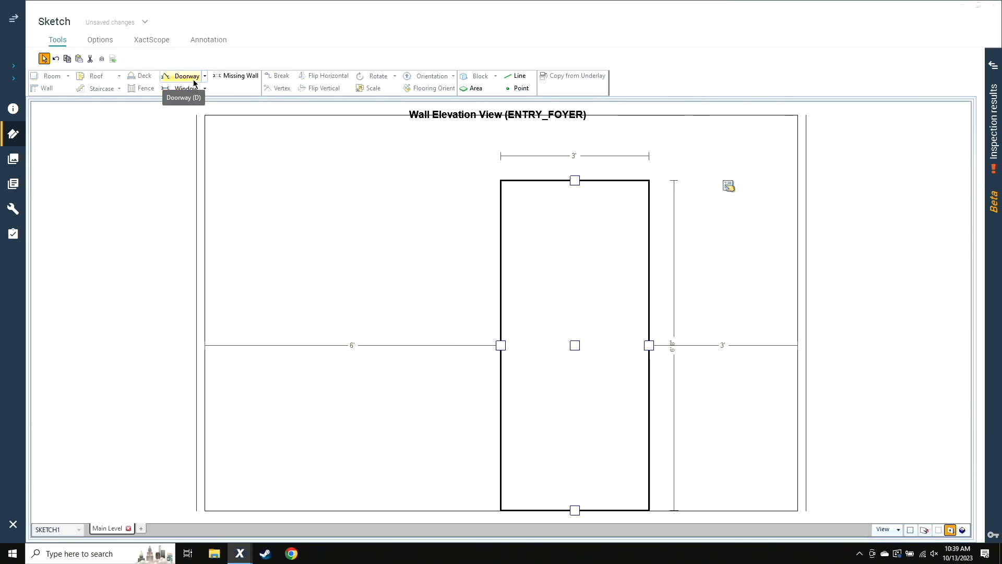
key(ctrl)
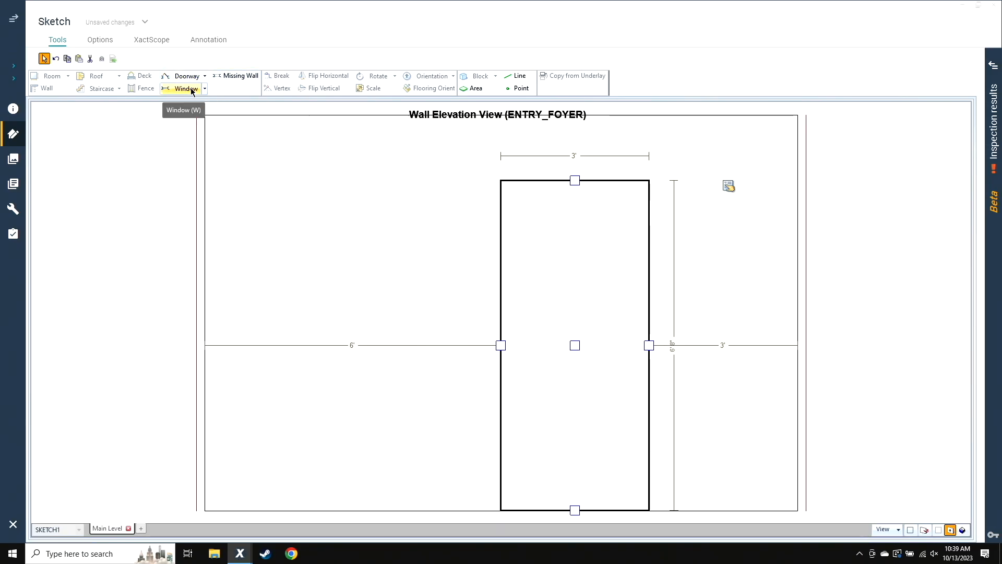
Step: Place a 5' by 4' window between the entry door and the wall's left end, about 2' above the floor
click(192, 91)
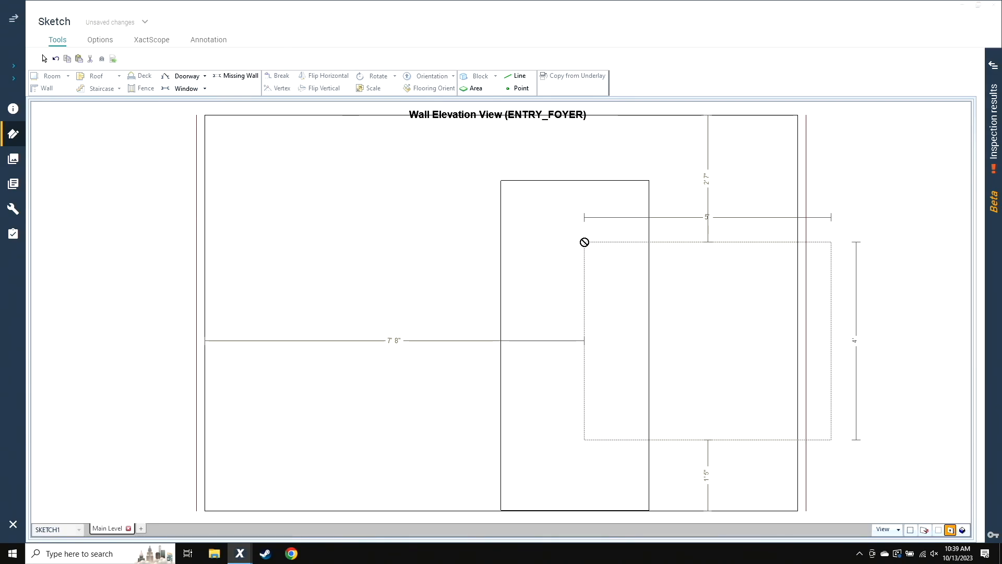
key(ctrl)
key(ctrl)
drag(568, 247, 232, 213)
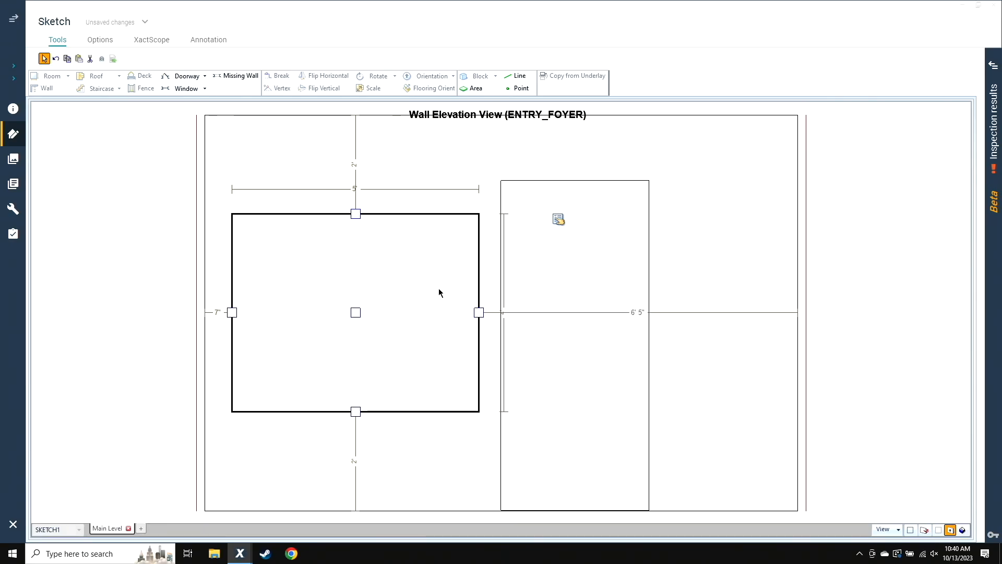
Step: Resize the window beside the entry door to 4' wide and about 5' 4" high
click(479, 312)
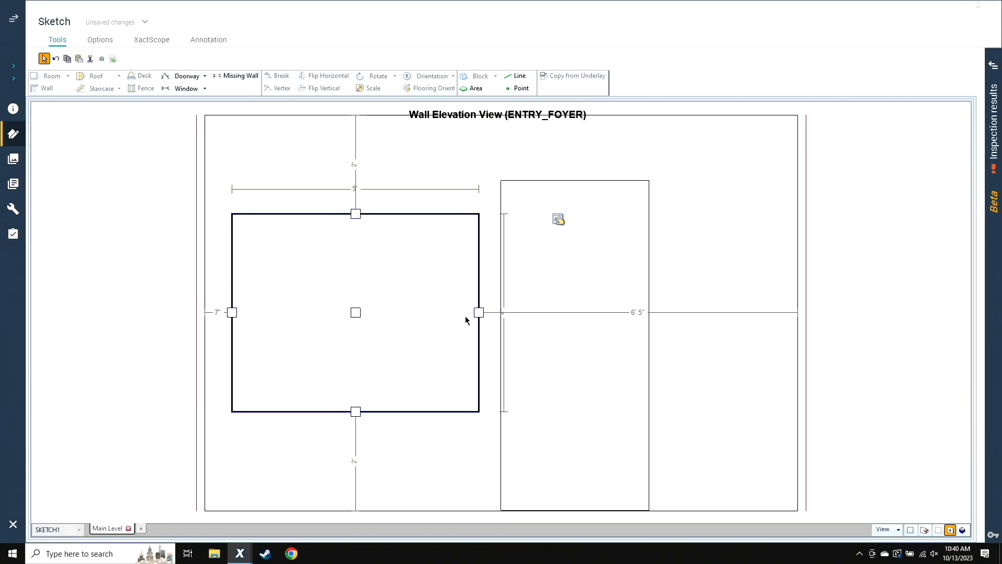
drag(232, 312, 216, 315)
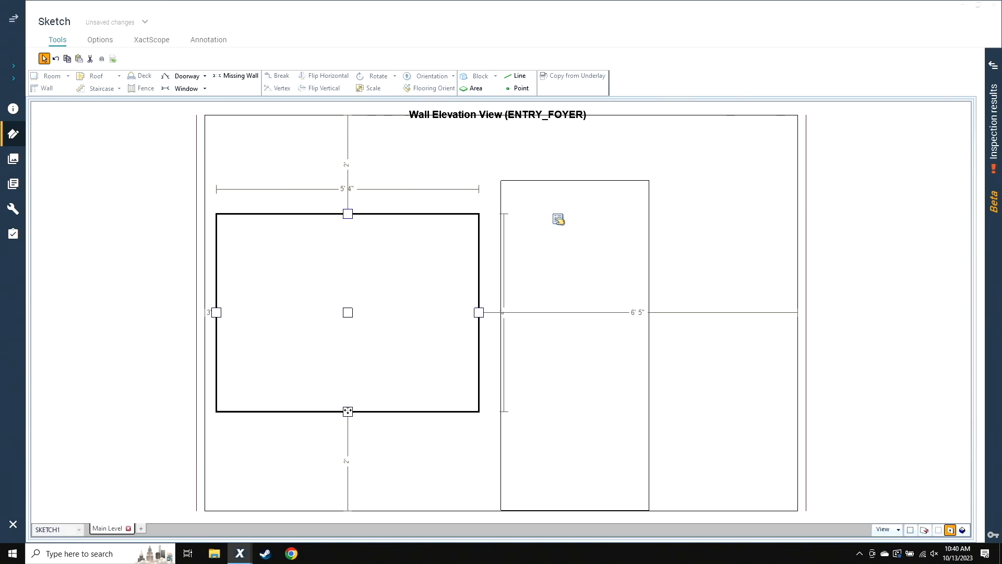
drag(216, 312, 281, 334)
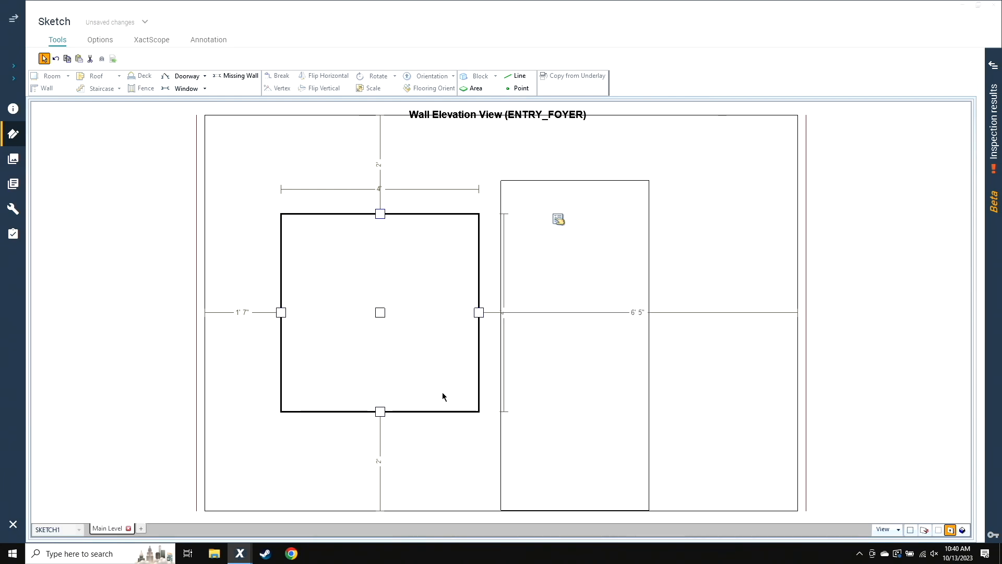
drag(381, 411, 388, 479)
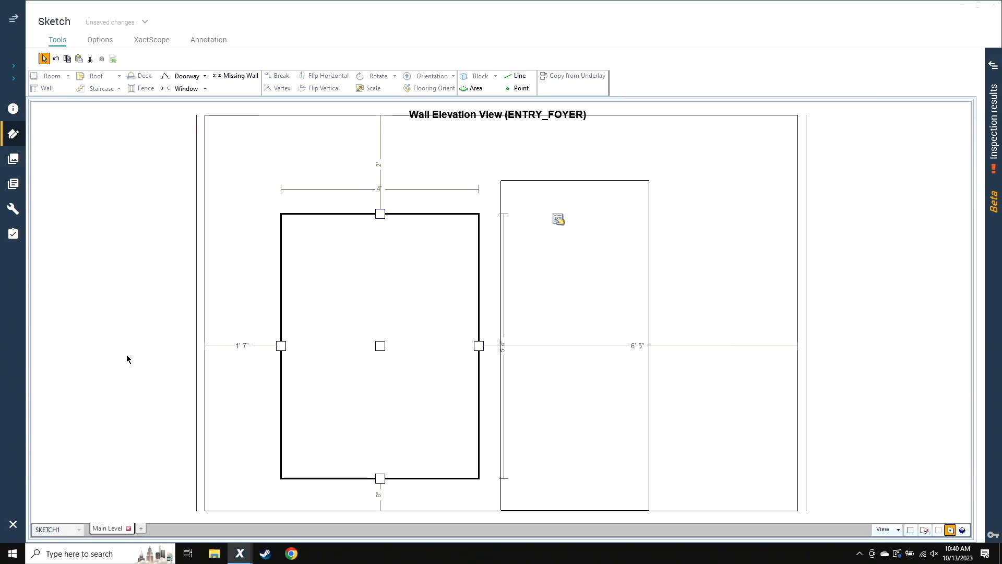
Step: Reposition the large window about 1' from the wall's left end and 2' below the ceiling
drag(380, 346, 386, 341)
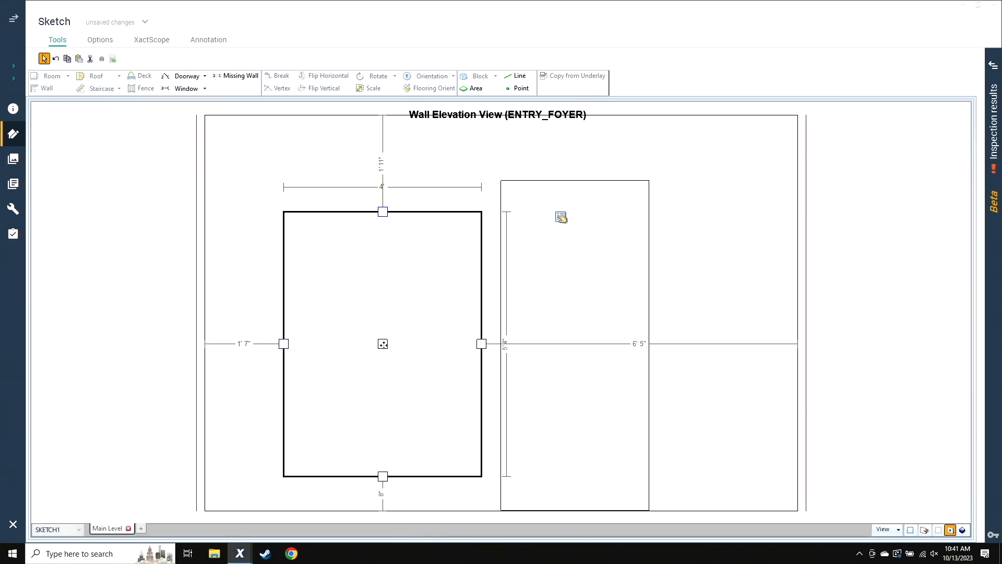
drag(382, 344, 358, 345)
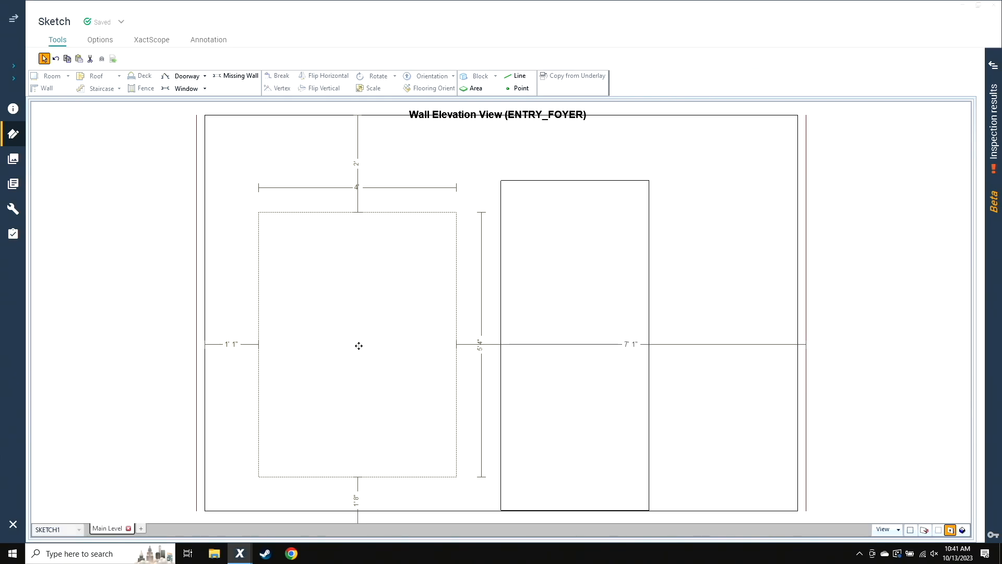
click(358, 346)
click(359, 496)
click(358, 512)
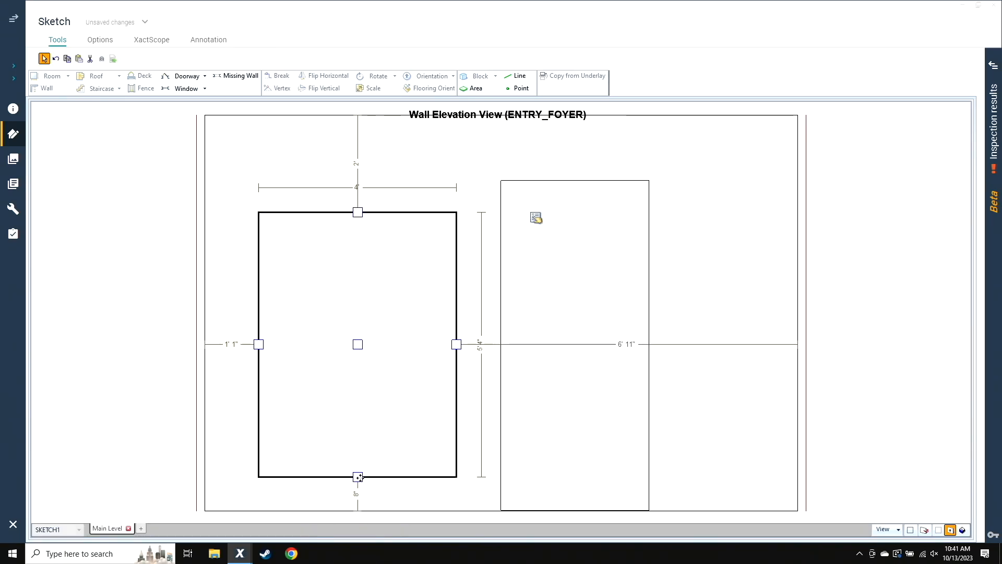
click(354, 512)
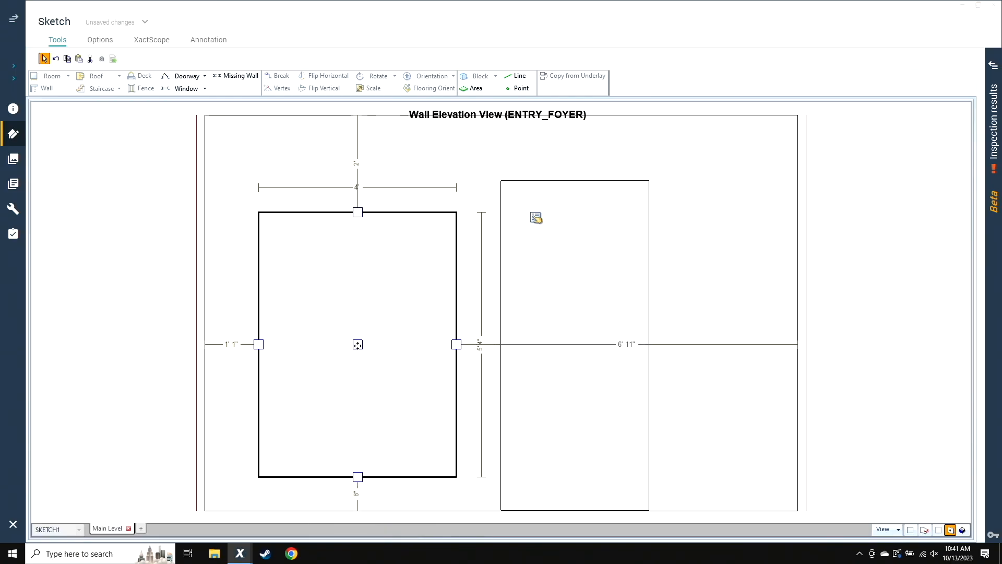
drag(357, 344, 351, 305)
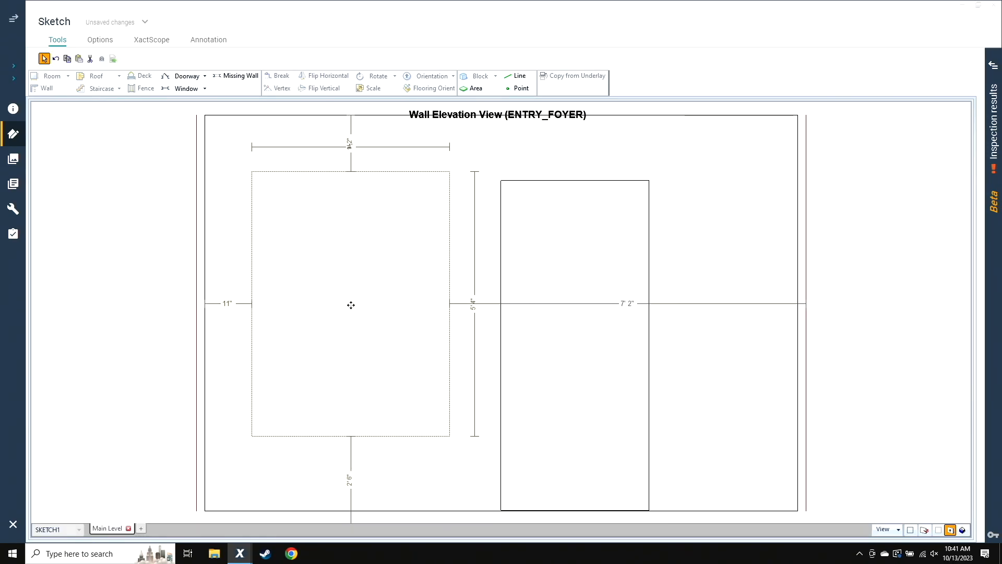
drag(351, 305, 351, 304)
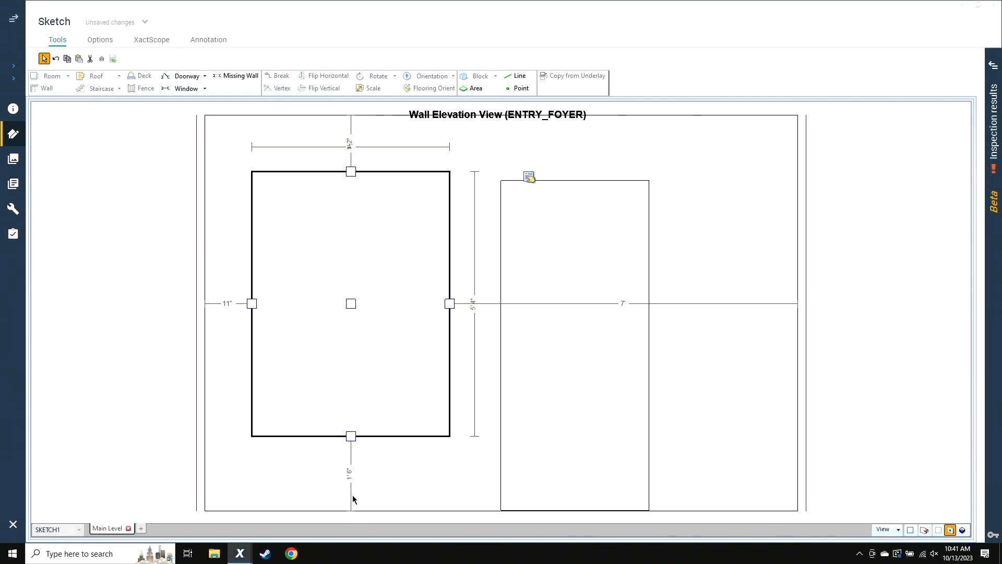
drag(351, 303, 355, 345)
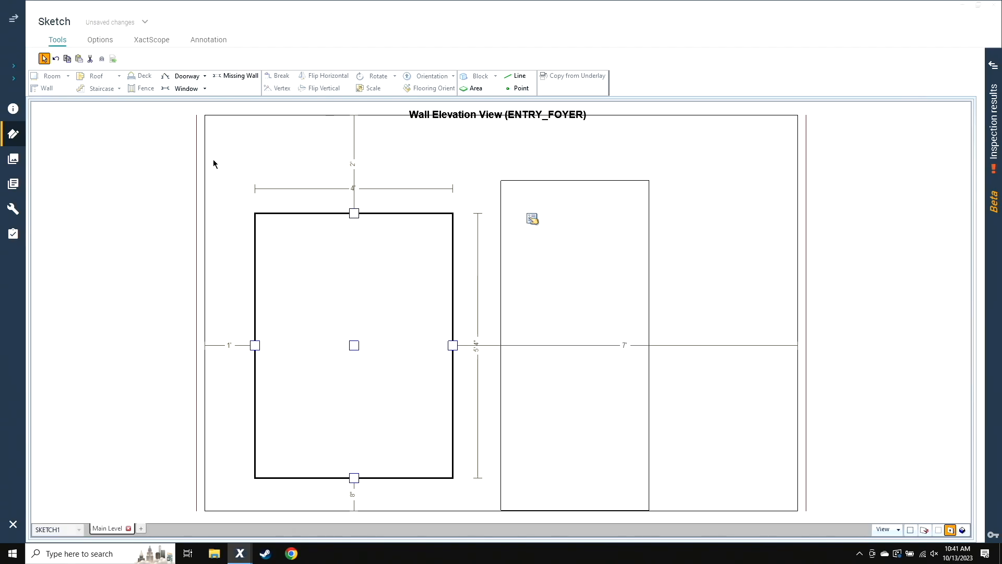
Step: Draw a window just above the entry door, matching its position and sized about 3' wide and 1' 1" high
key(w)
drag(260, 126, 402, 197)
mouse_move(328, 162)
mouse_down()
mouse_move(415, 167)
mouse_move(459, 184)
mouse_move(295, 167)
mouse_move(335, 168)
mouse_up()
drag(334, 134, 572, 156)
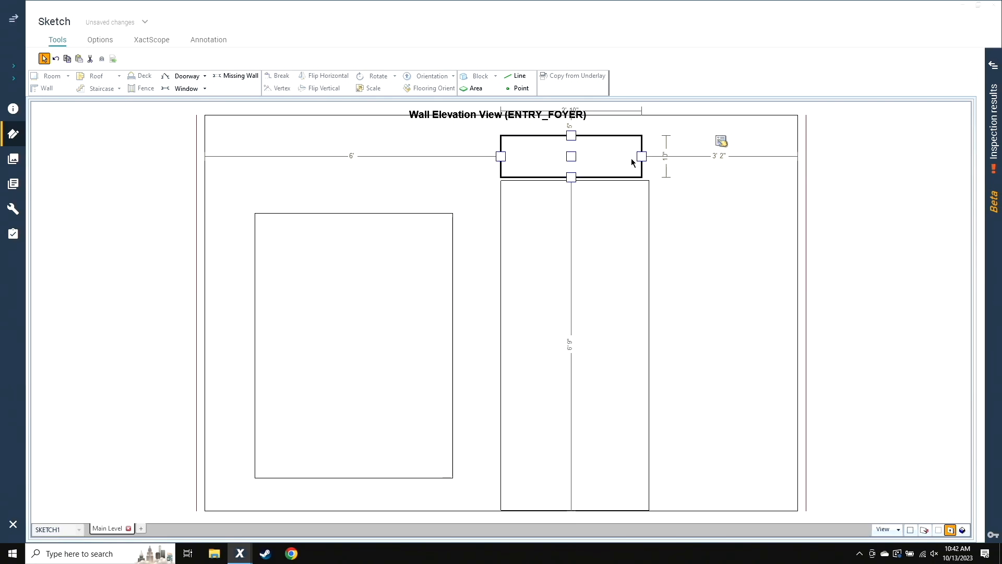
drag(637, 161, 652, 162)
key(ctrl)
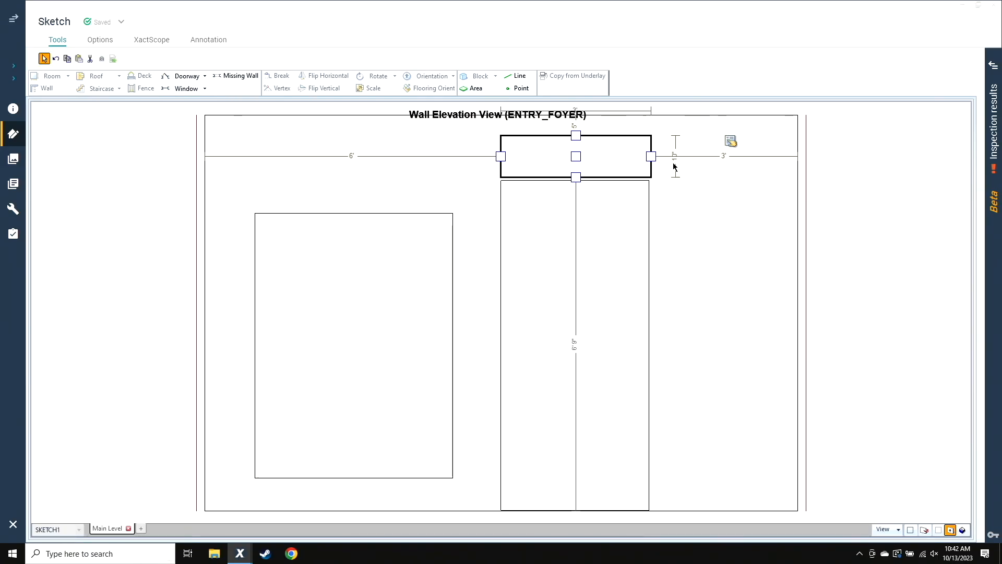
drag(575, 136, 579, 123)
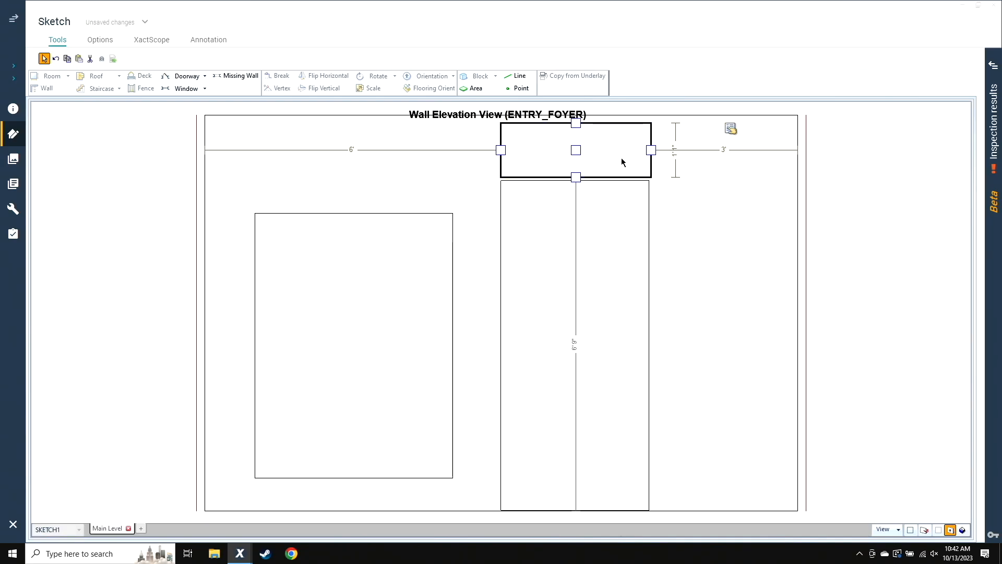
Step: Change the shape of the window above the entry door to Round Arch
click(730, 130)
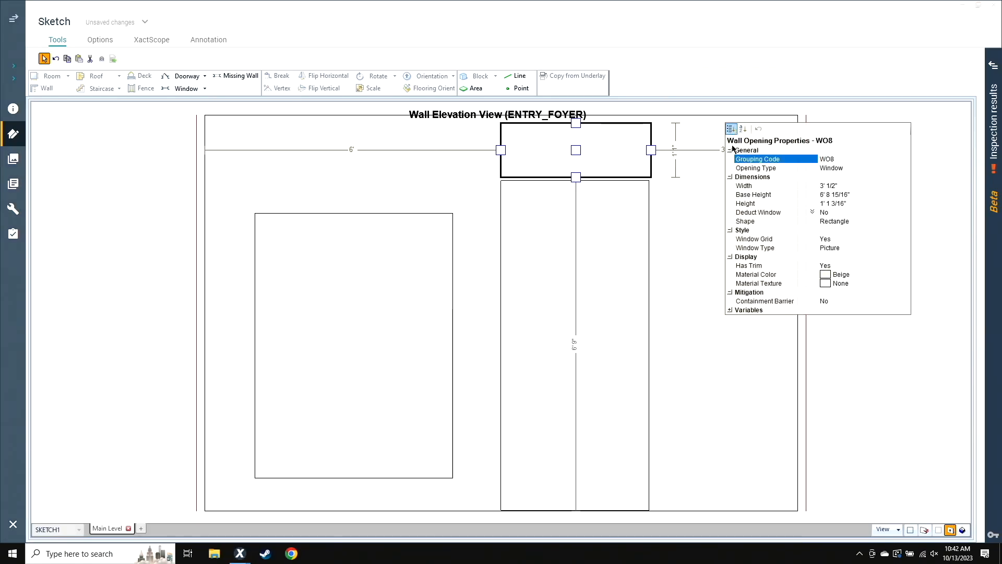
click(842, 221)
double_click(841, 221)
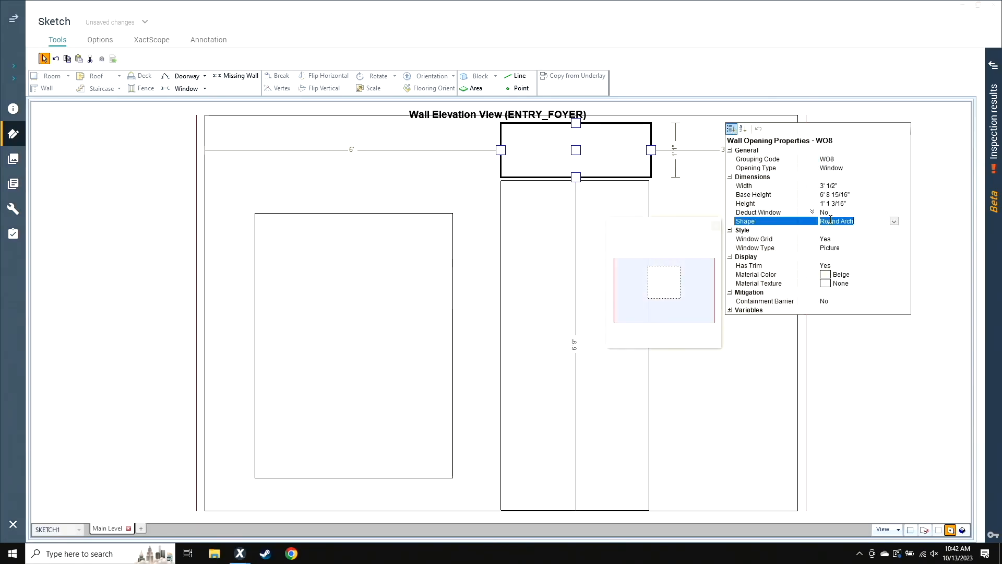
click(855, 230)
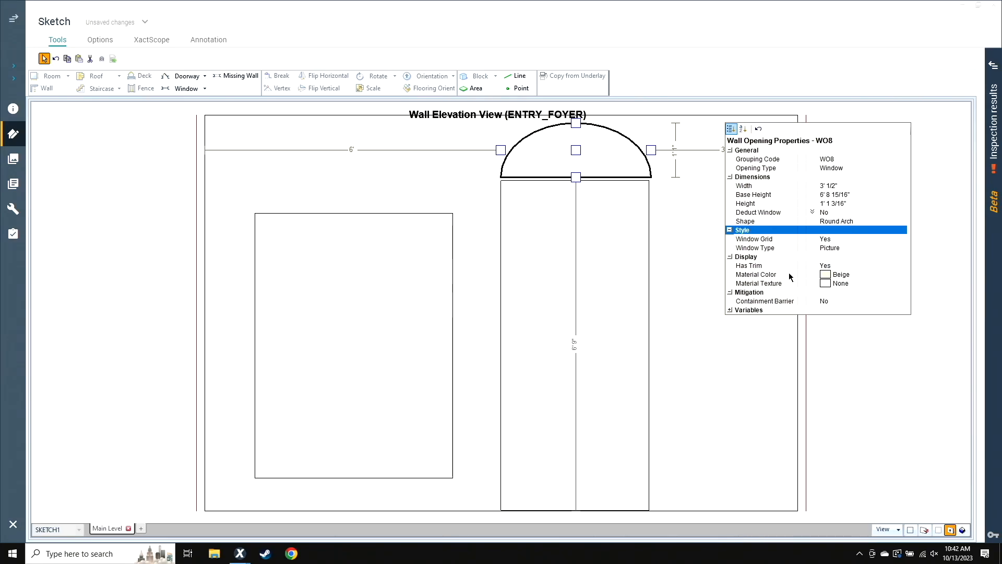
click(869, 369)
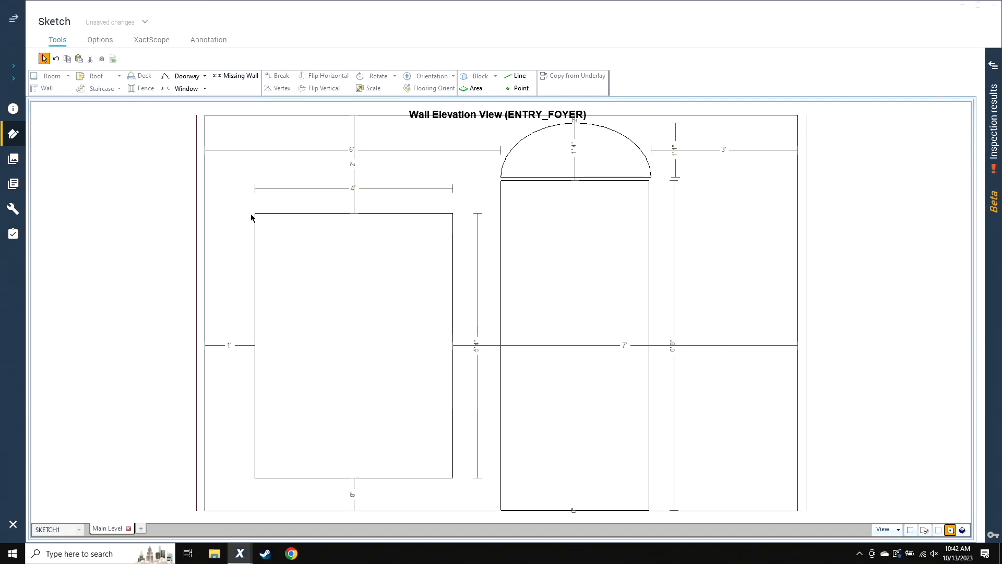
Step: Draw a window about 2' wide and 1' 8" high right of the door and lower it to about 8" above the floor
click(196, 87)
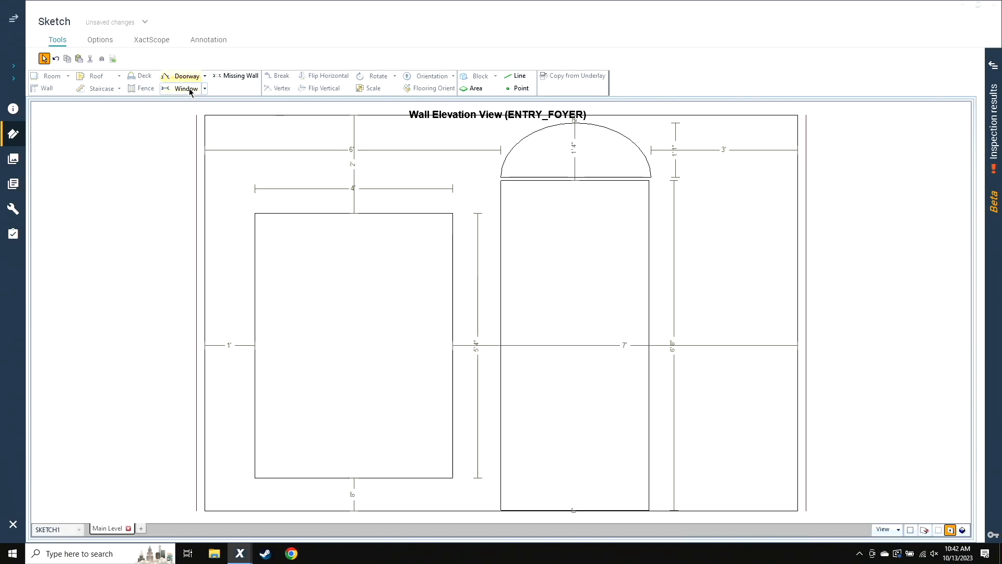
drag(674, 259, 770, 347)
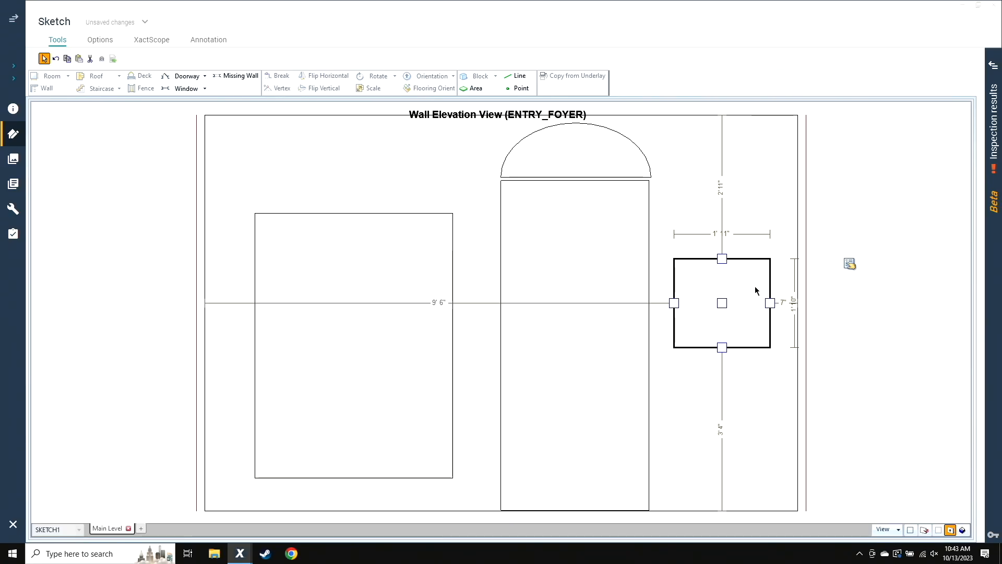
drag(674, 303, 669, 304)
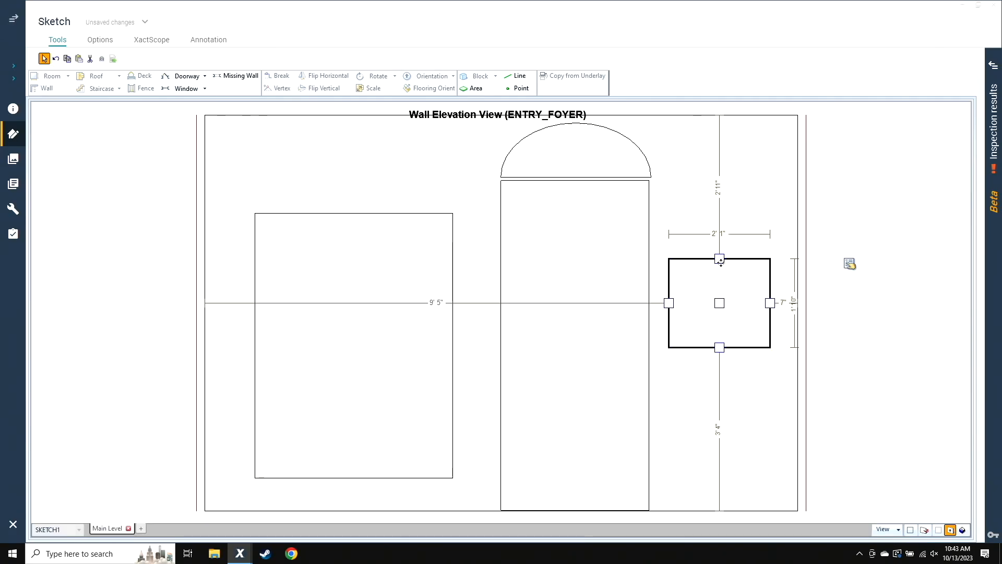
drag(669, 303, 670, 303)
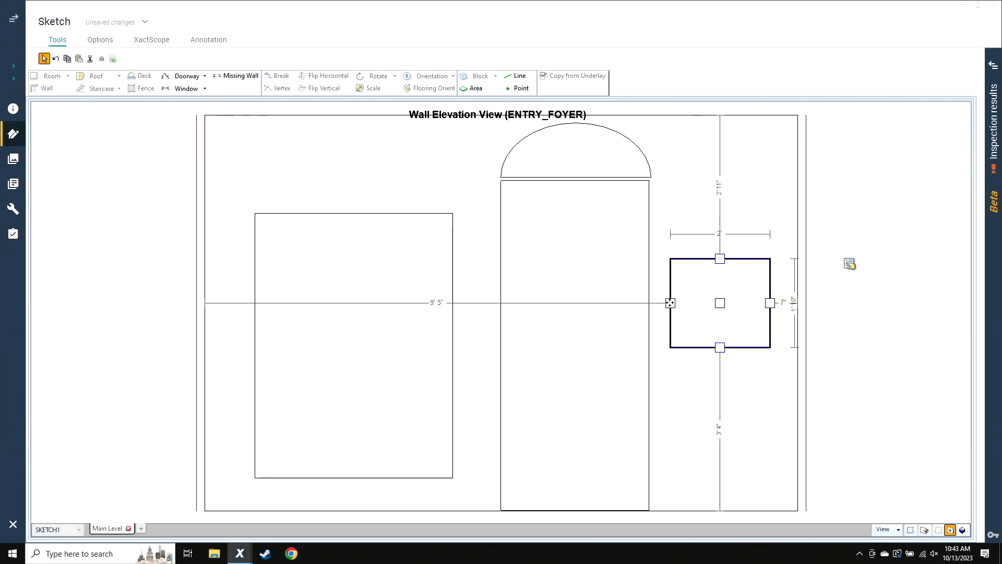
mouse_move(720, 260)
mouse_down()
mouse_move(723, 281)
mouse_move(727, 212)
mouse_move(726, 265)
mouse_up()
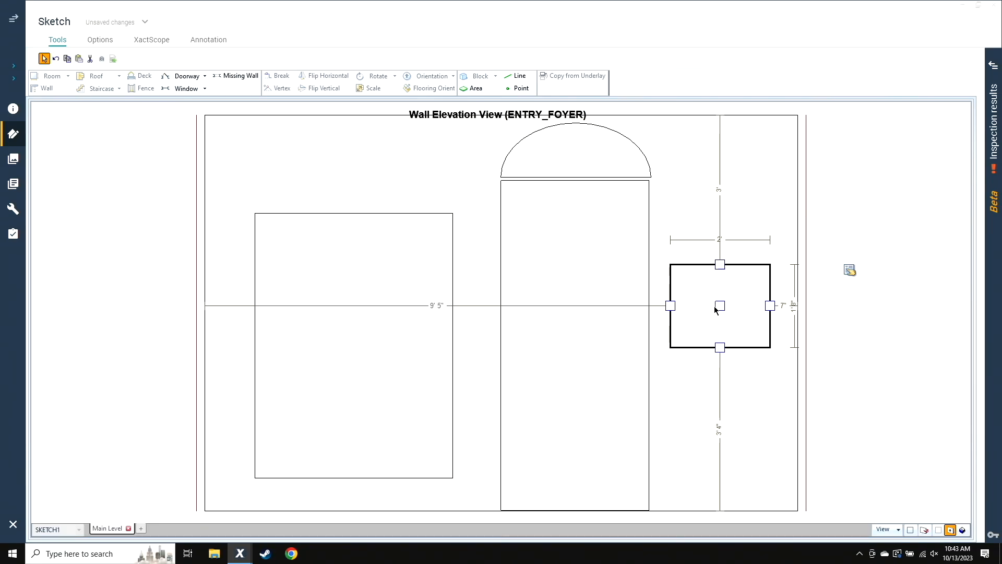
drag(720, 305, 725, 431)
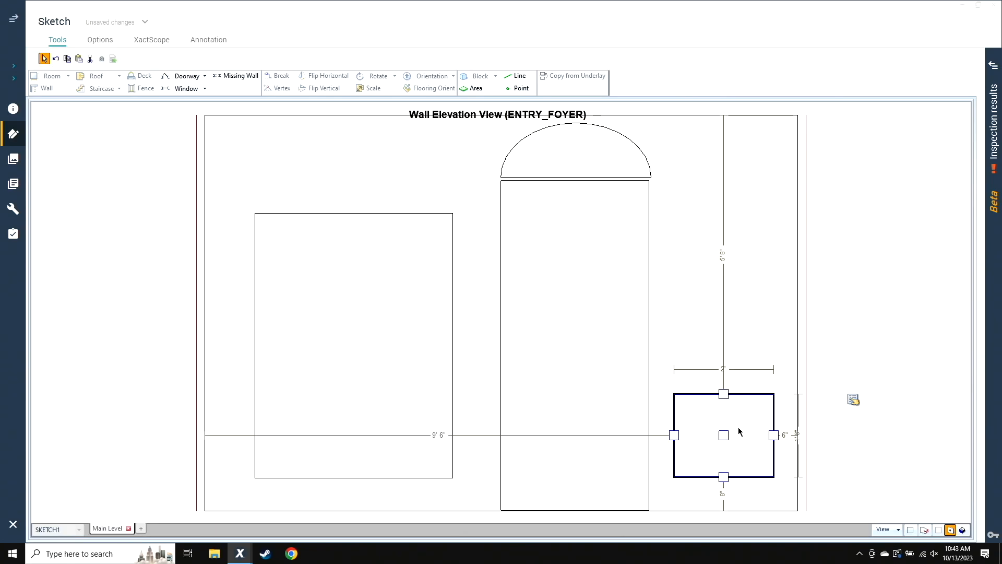
Step: Copy the small window beside the door and paste two copies stacked above it
right_click(741, 428)
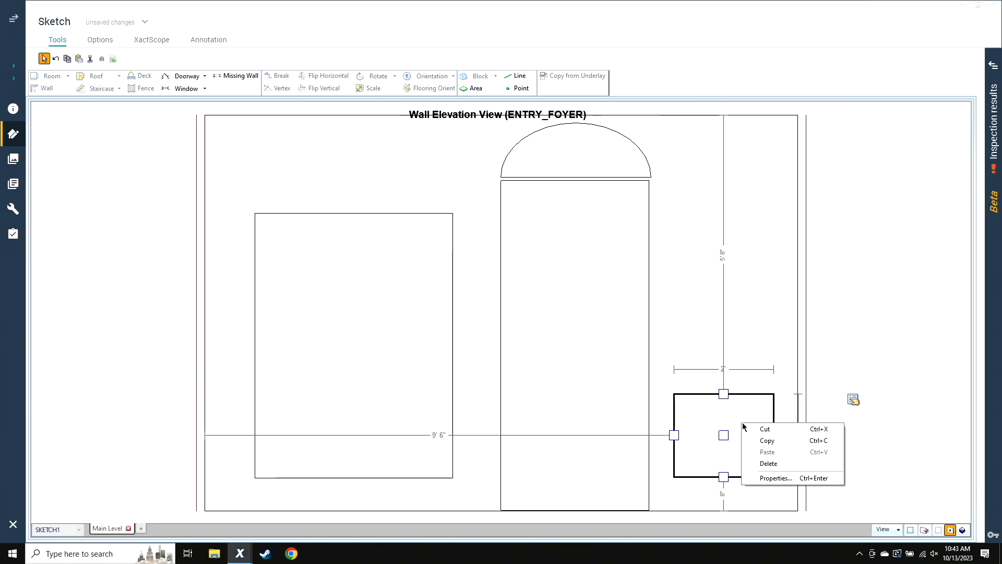
click(770, 445)
right_click(696, 308)
click(716, 325)
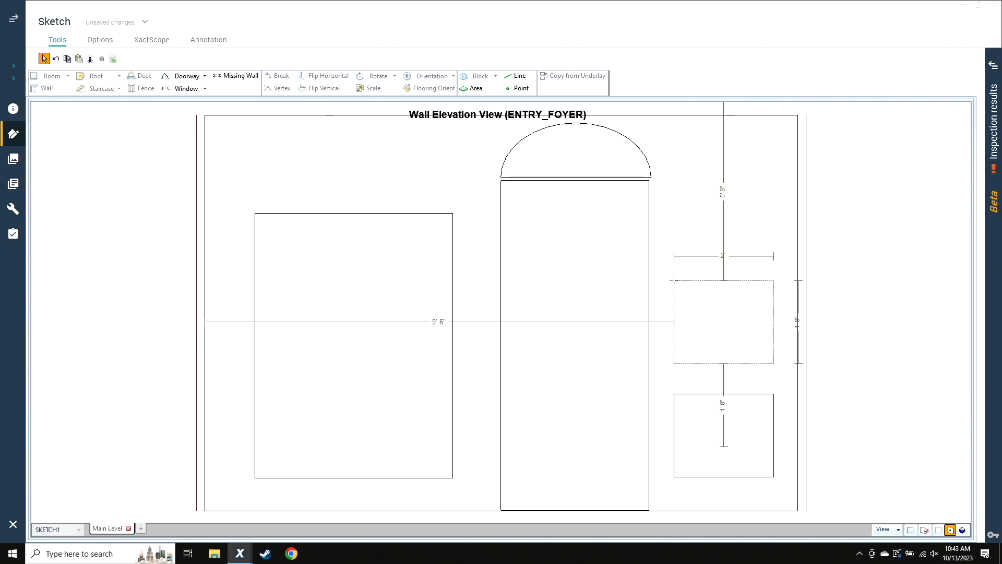
click(674, 280)
right_click(690, 213)
click(696, 242)
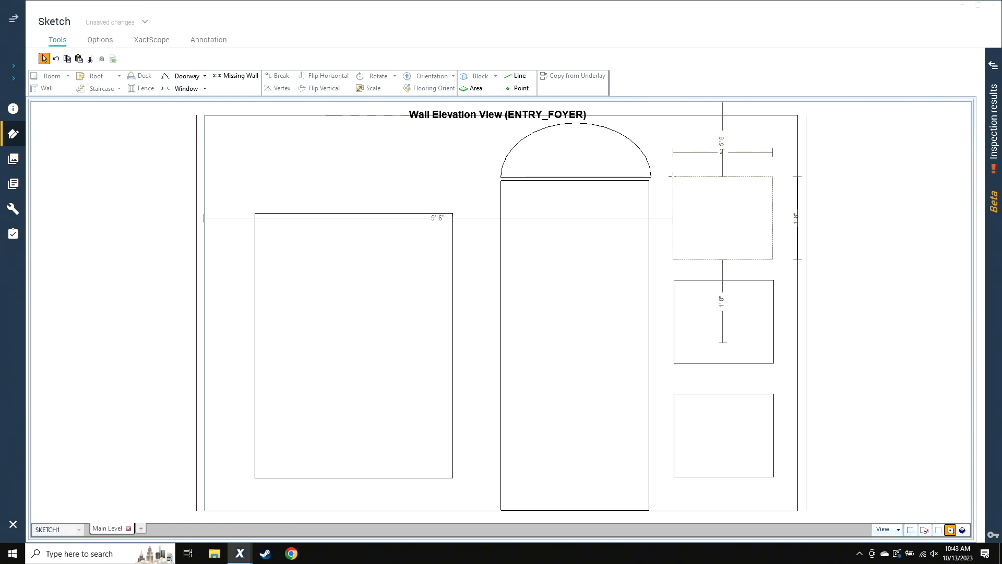
click(674, 171)
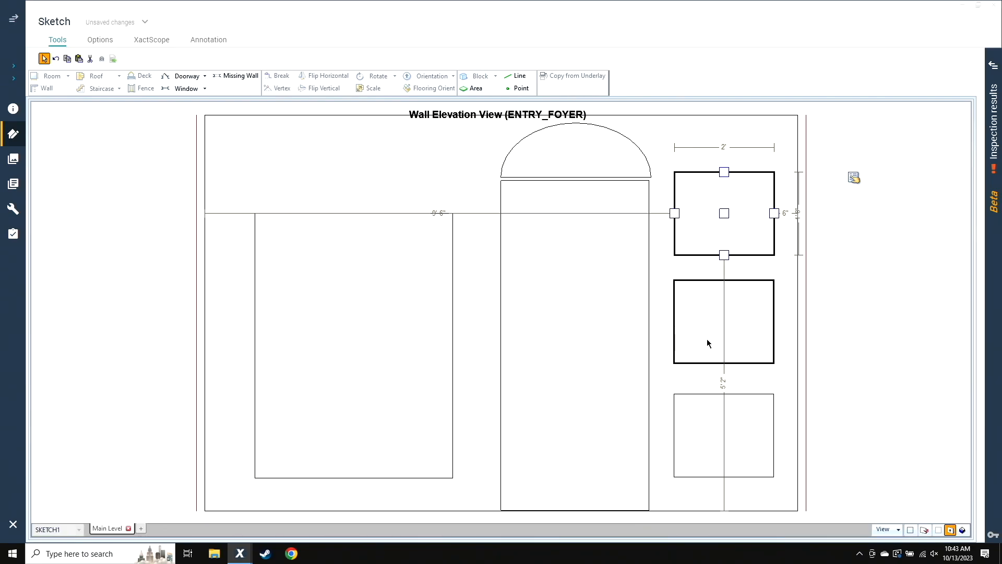
Step: Space the three stacked small windows beside the entry door evenly and line up the middle one with the others
click(718, 316)
drag(723, 322, 721, 332)
click(700, 177)
key(ctrl)
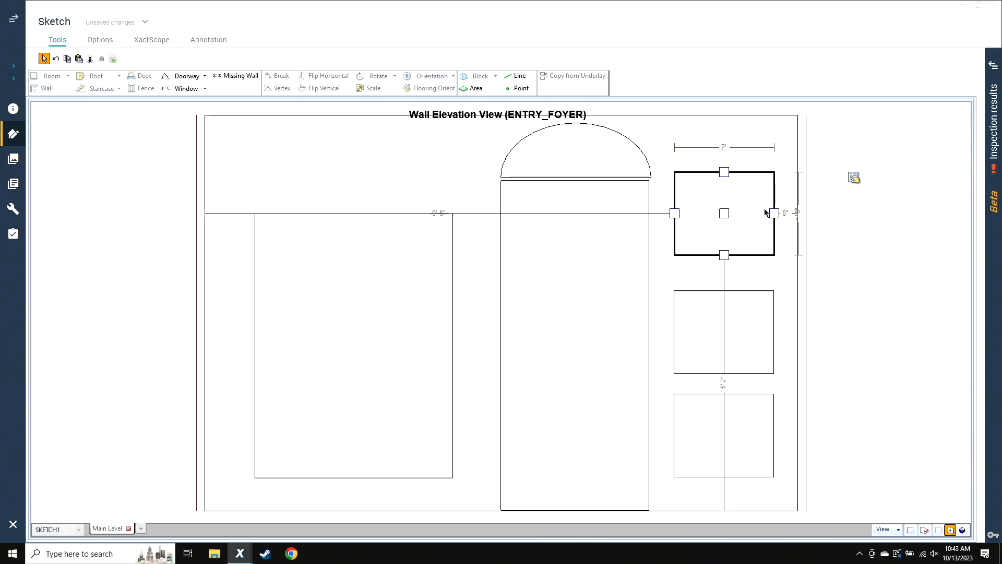
drag(724, 213, 725, 223)
click(714, 340)
drag(723, 331, 738, 332)
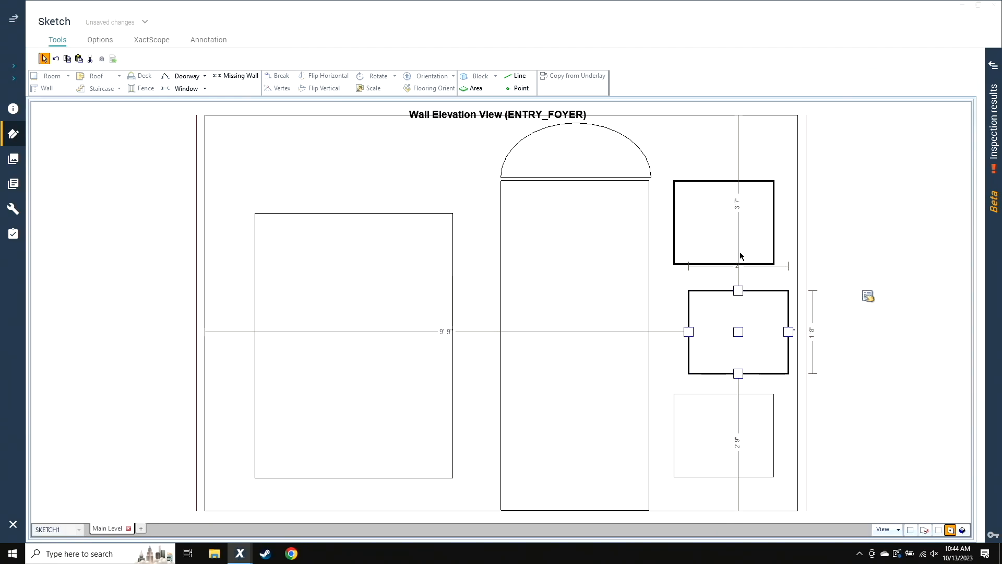
click(293, 290)
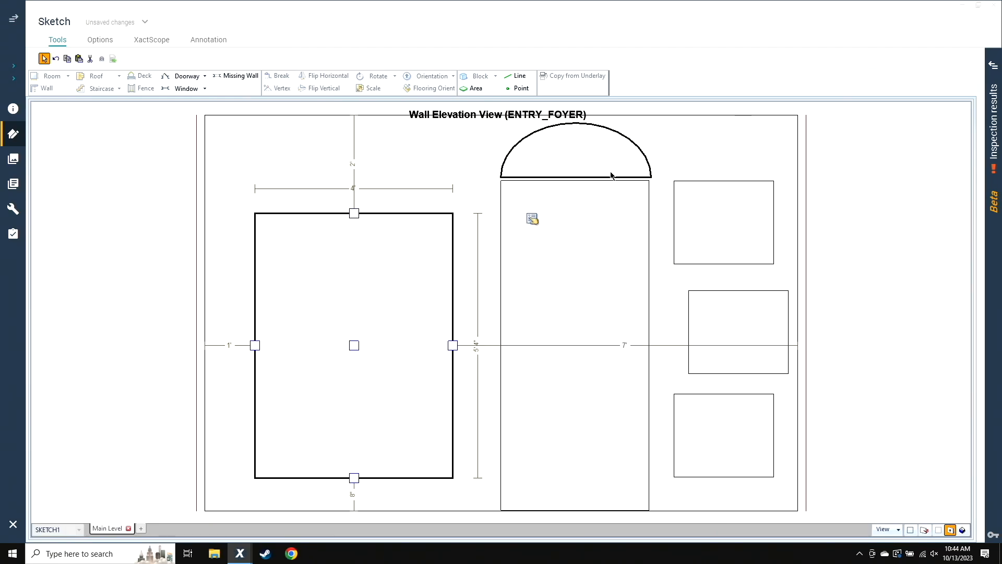
click(736, 338)
drag(738, 331, 723, 329)
Step: Leave the wall elevation and inspect the front wall's door and windows from outside in 3D, ending back in plan view
click(948, 531)
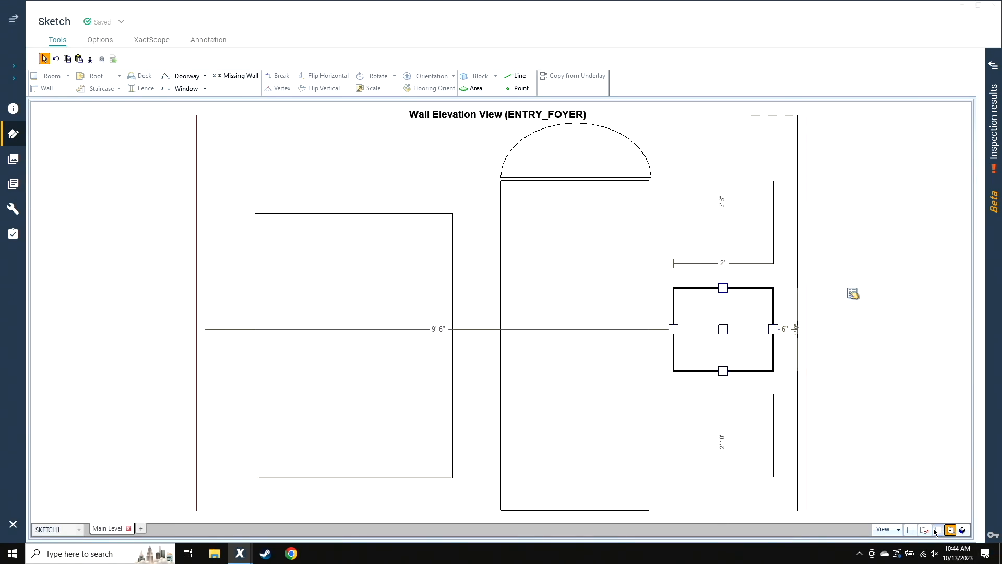
scroll(724, 506, up, 4)
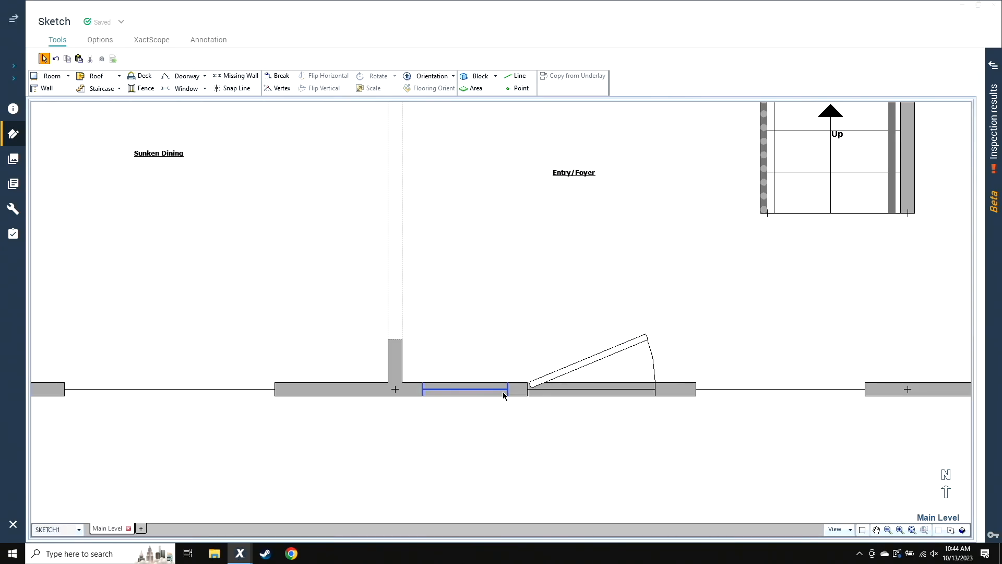
key(ctrl)
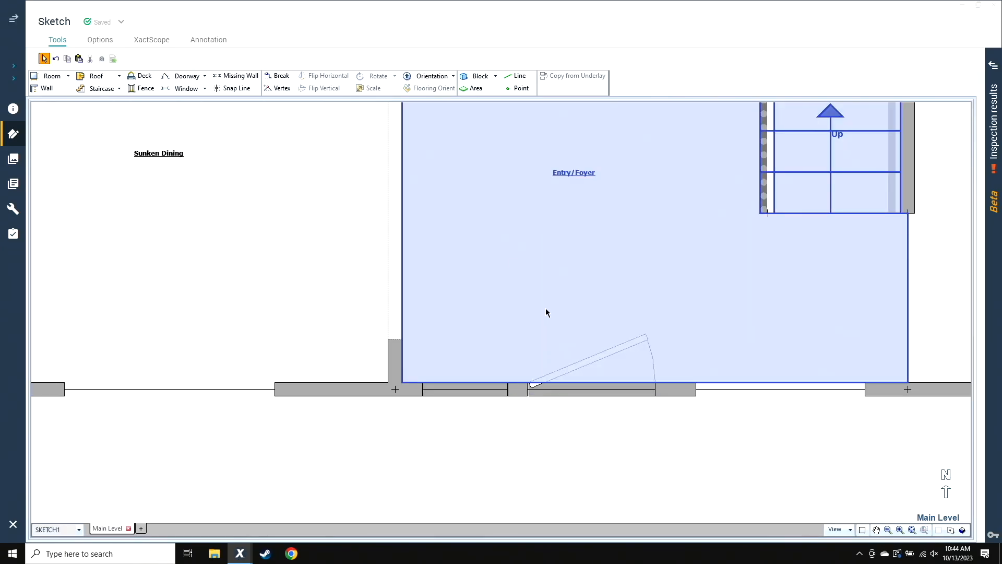
key(ctrl)
key(ctrl)
click(962, 530)
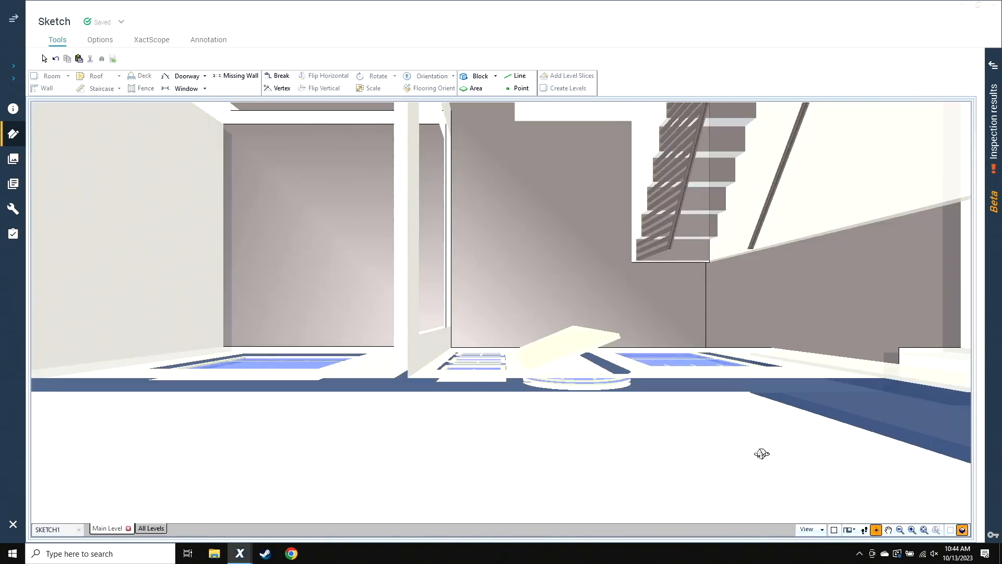
drag(761, 454, 622, 359)
drag(729, 309, 591, 439)
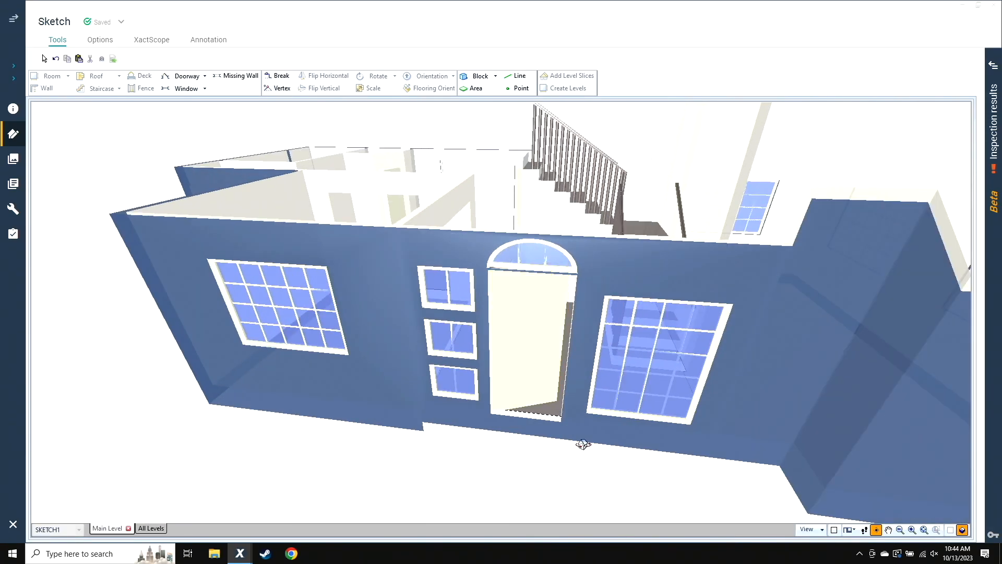
key(Escape)
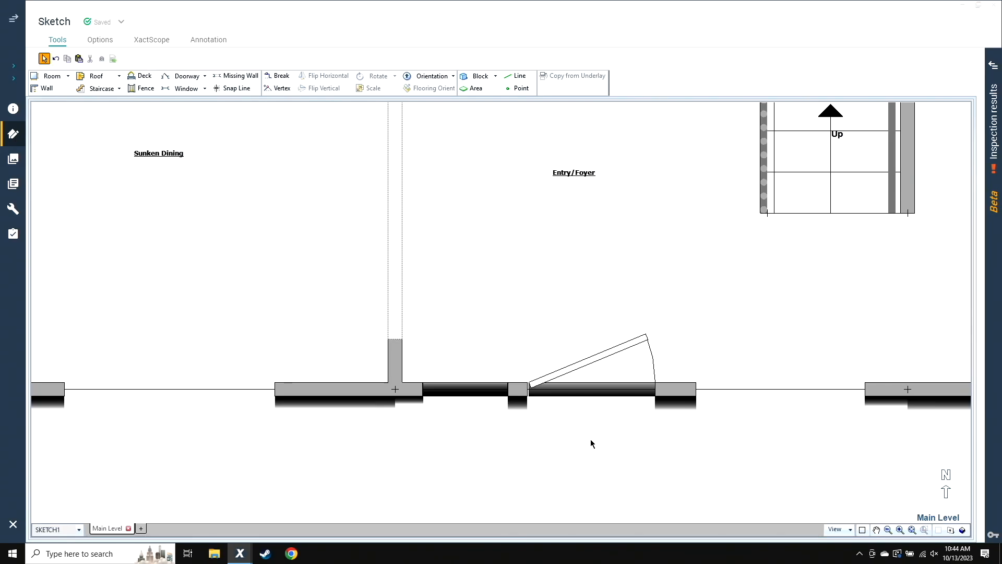
Step: Add a new level above the Main Level, keeping its default name and elevation
scroll(624, 407, down, 3)
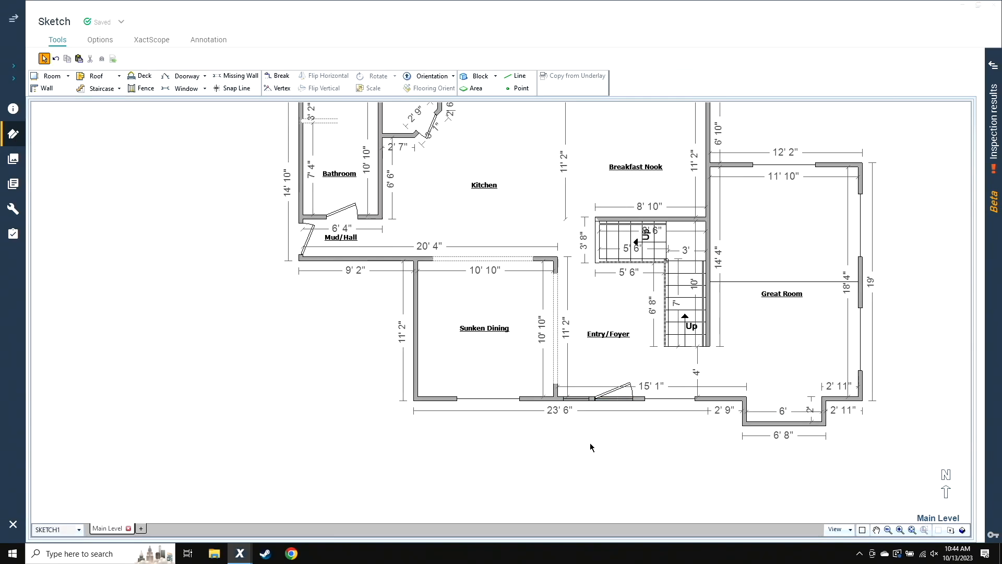
scroll(590, 443, up, 3)
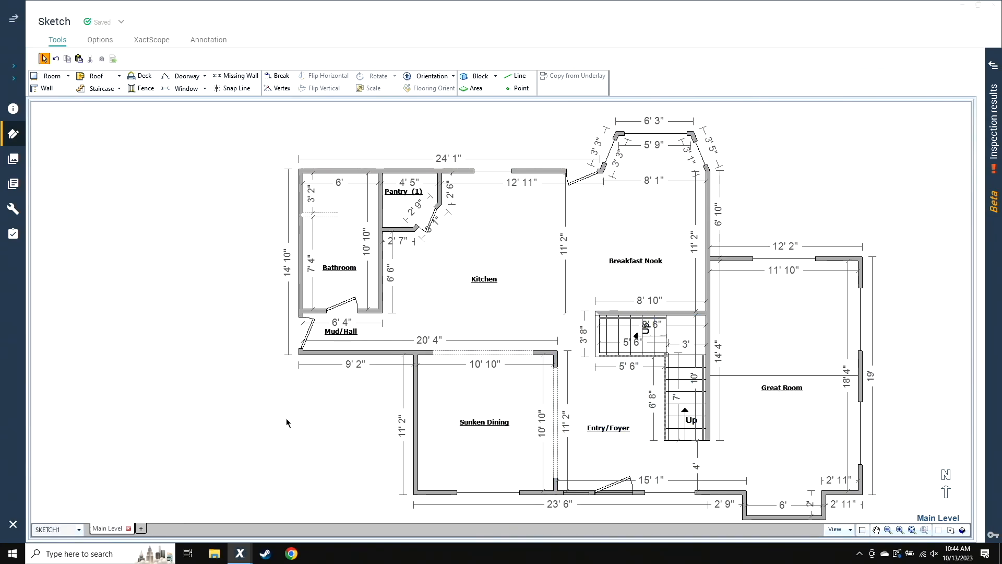
scroll(286, 423, right, 3)
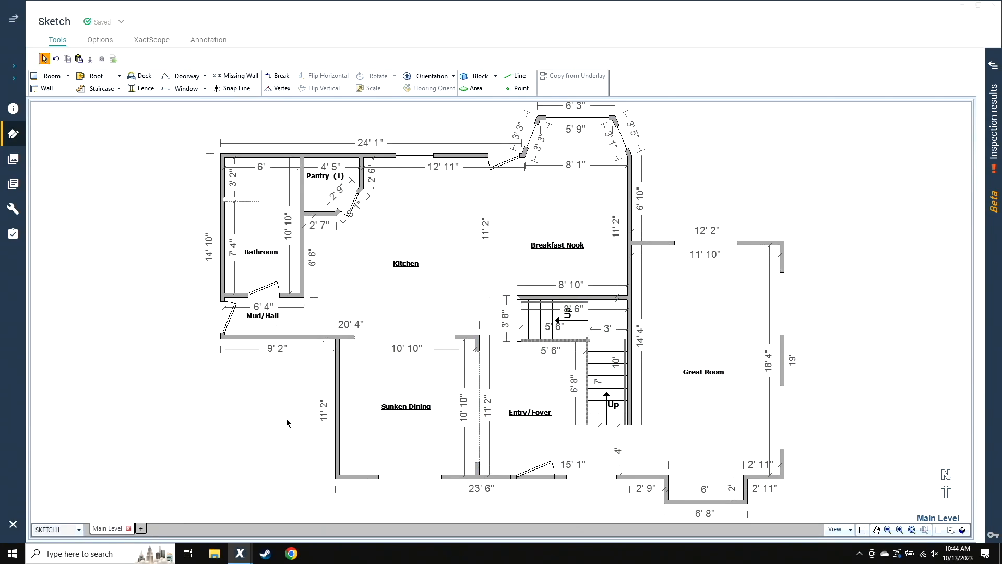
click(142, 529)
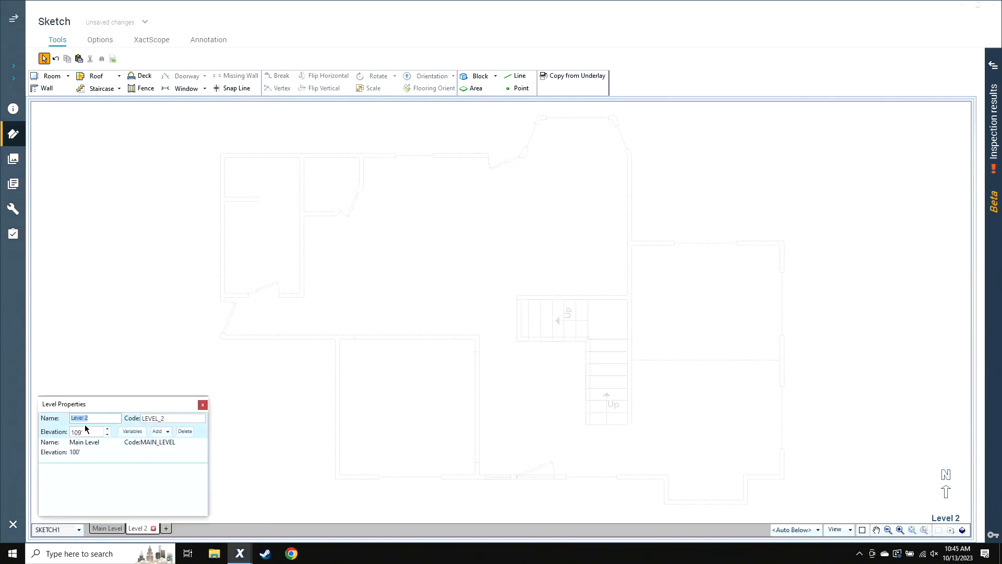
click(82, 421)
click(202, 405)
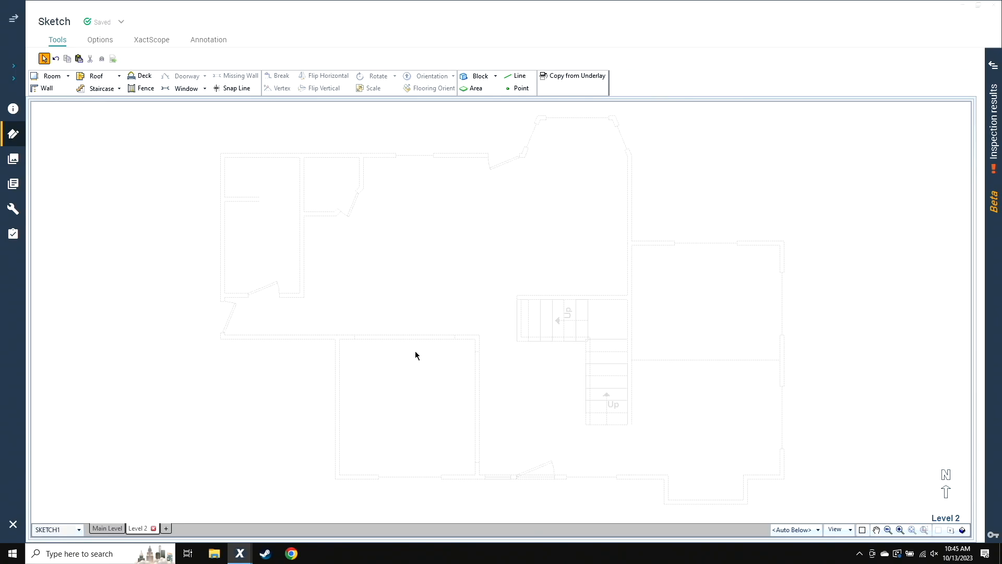
Step: Place a snap line cross on the upper-left wall corner of the staircase in the underlay
click(237, 89)
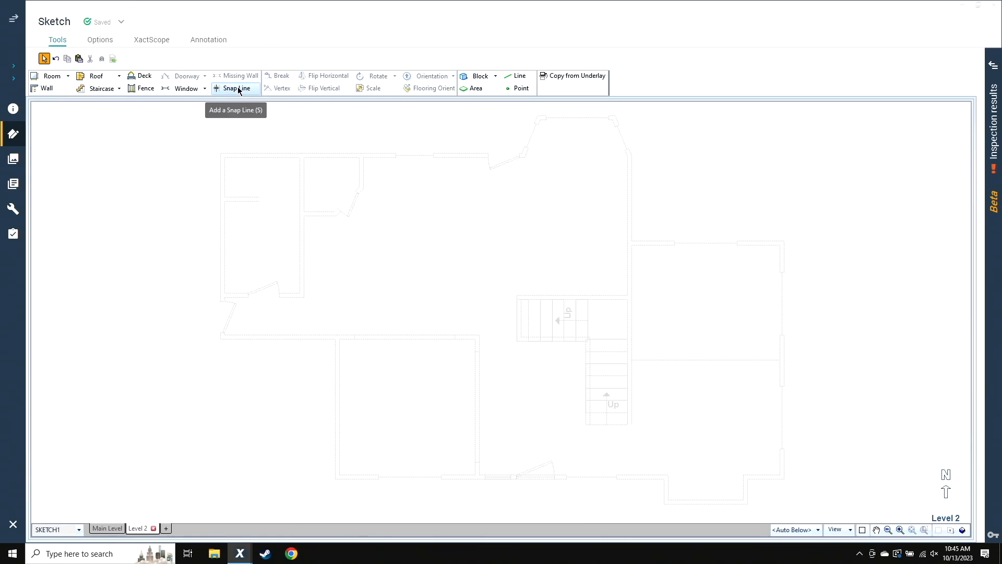
click(238, 90)
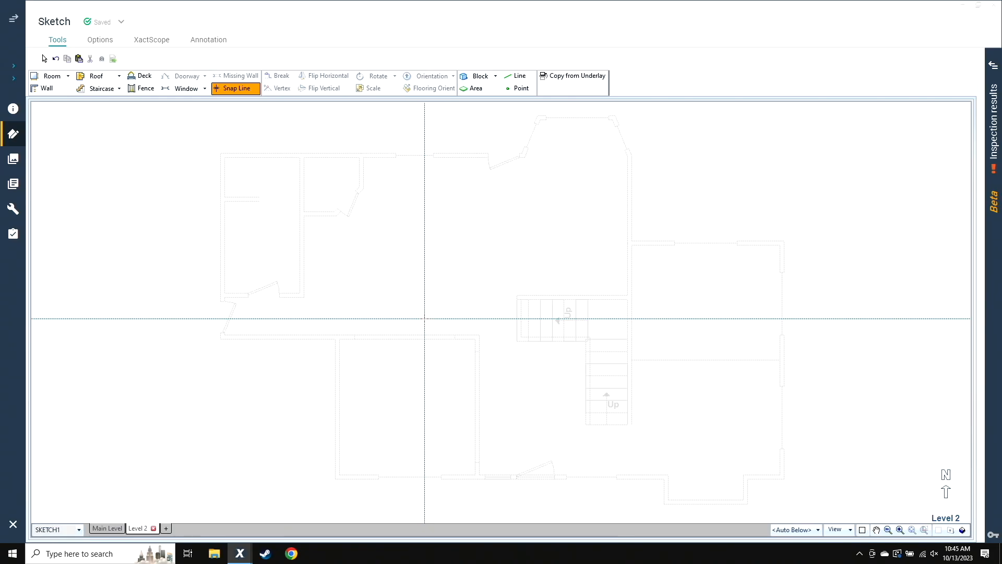
scroll(516, 315, up, 5)
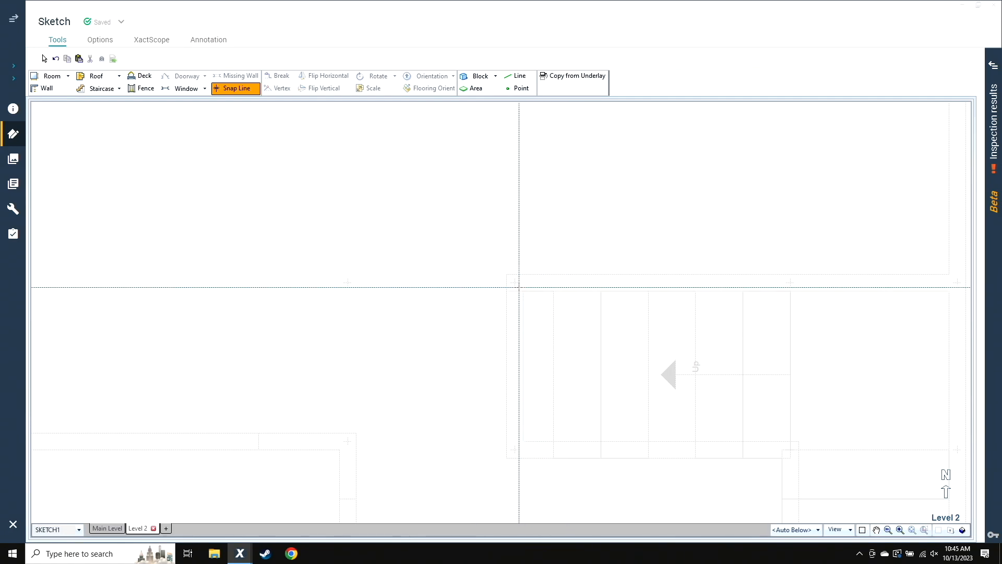
scroll(513, 282, up, 2)
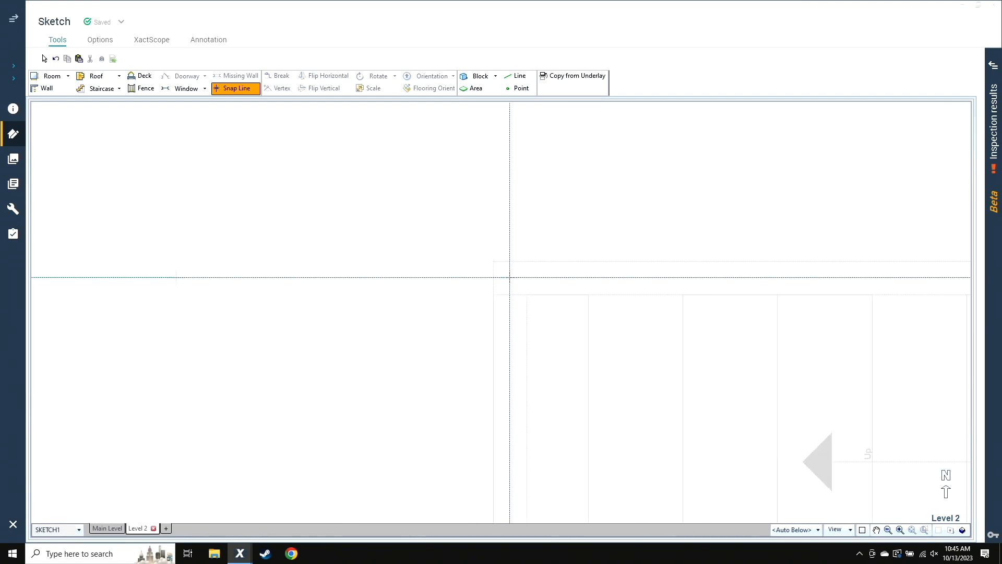
scroll(510, 279, up, 2)
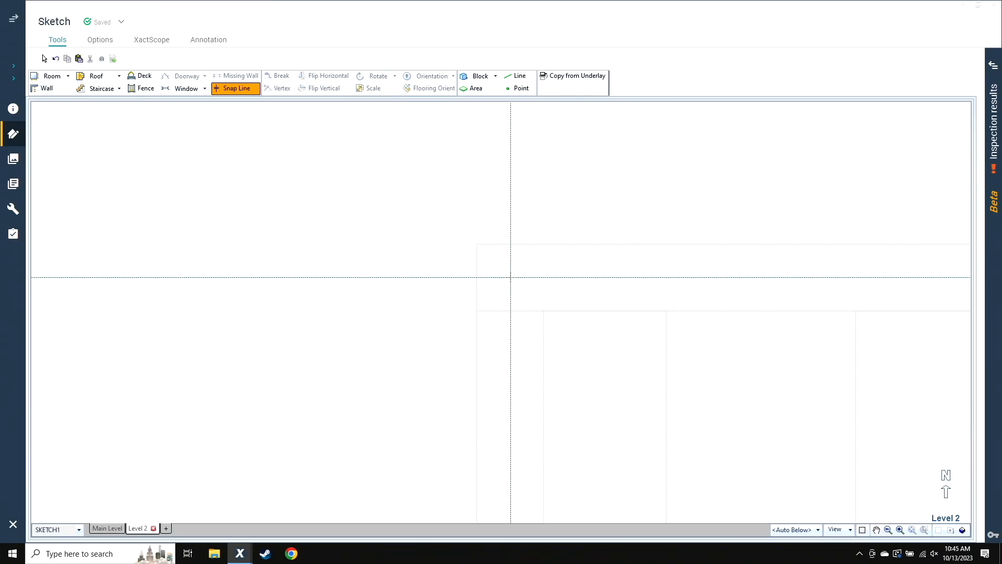
click(510, 277)
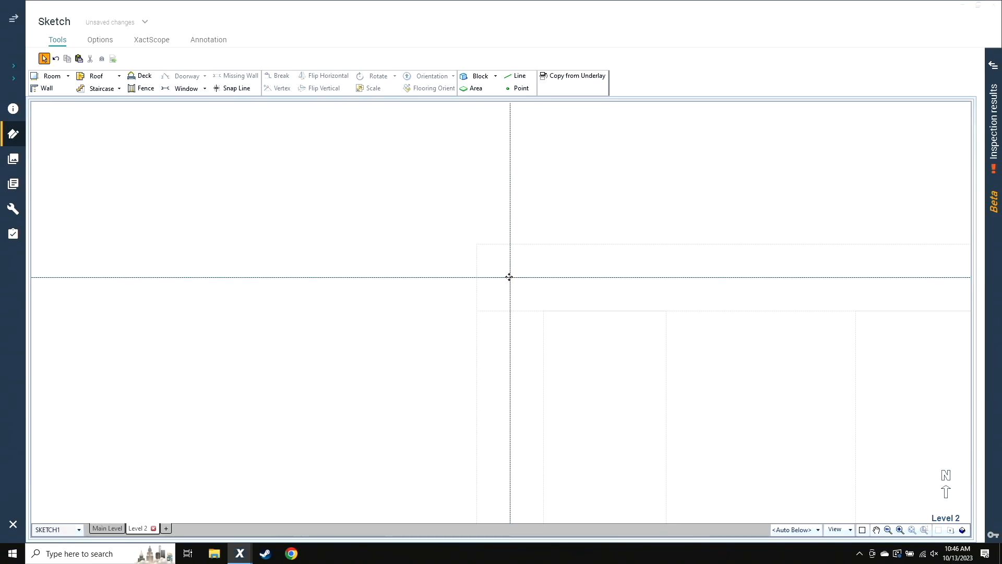
Step: Draw a room about 20' 10" by 2' 11" inside, extending west from the snap line crossing at the stairs
scroll(358, 323, down, 5)
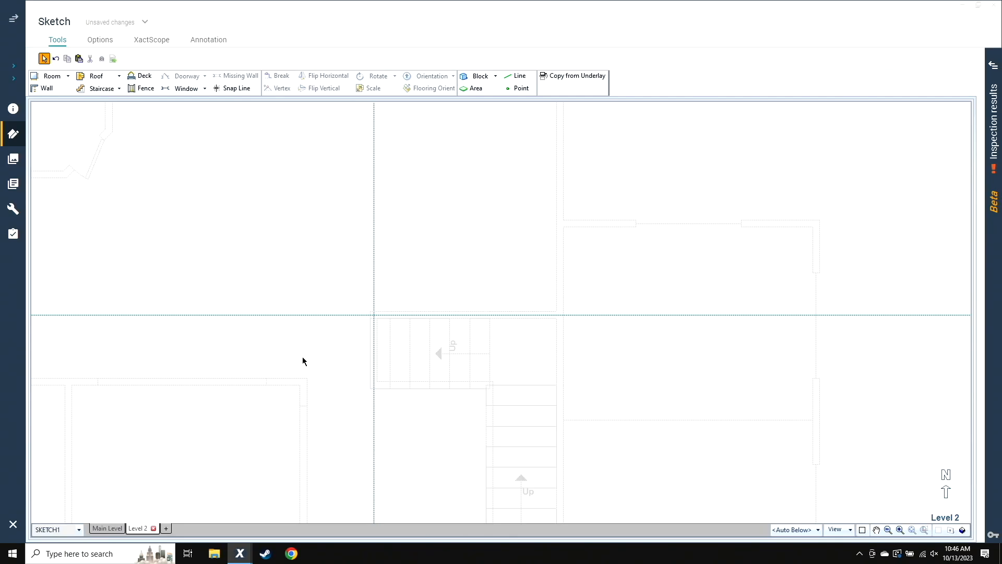
drag(289, 365, 522, 342)
scroll(561, 256, down, 2)
scroll(560, 256, down, 1)
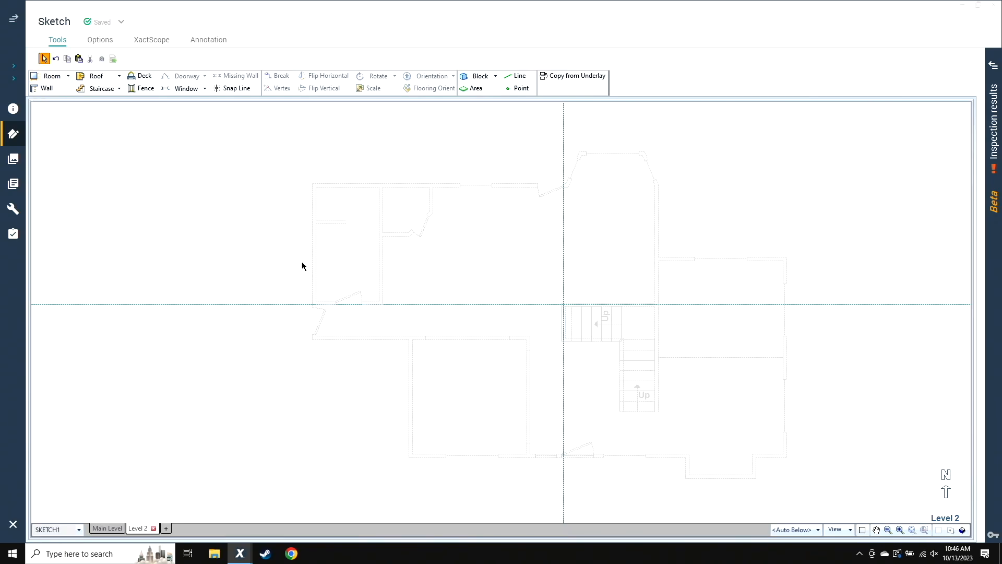
key(r)
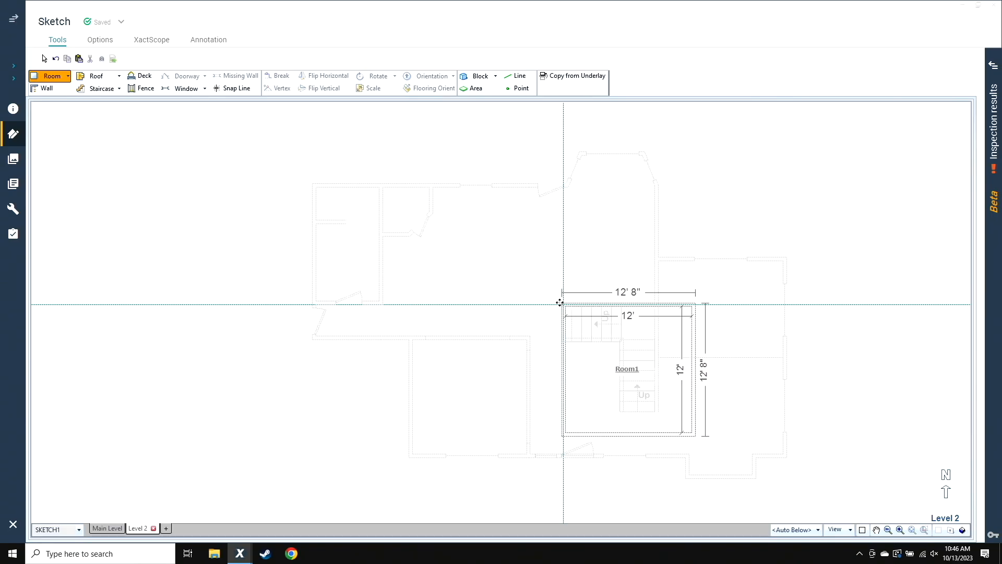
drag(342, 324, 560, 340)
scroll(479, 321, up, 1)
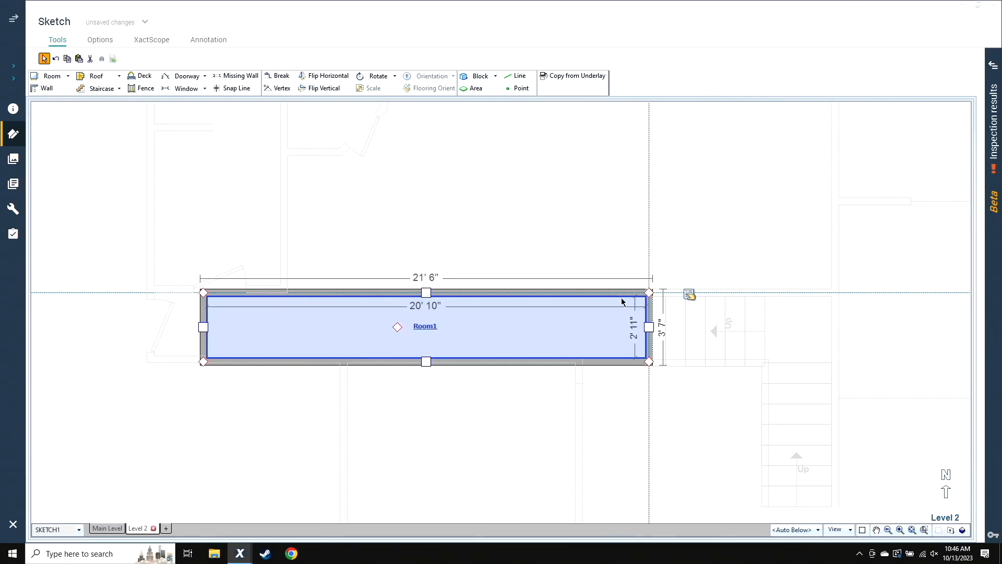
Step: Check the new room's upper-right corner against the snap line crossing and remove the snap lines
scroll(622, 298, up, 3)
scroll(662, 291, up, 2)
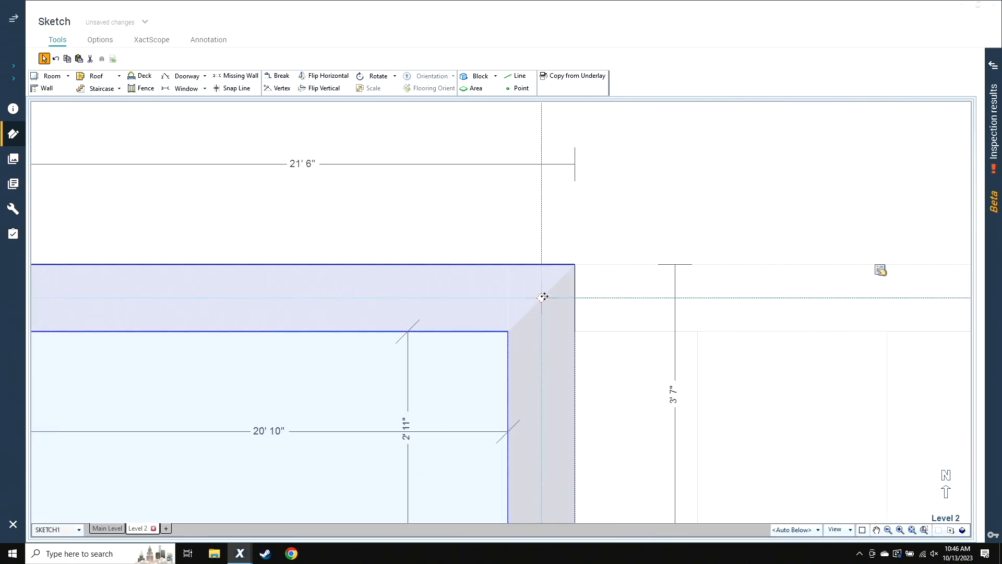
click(547, 296)
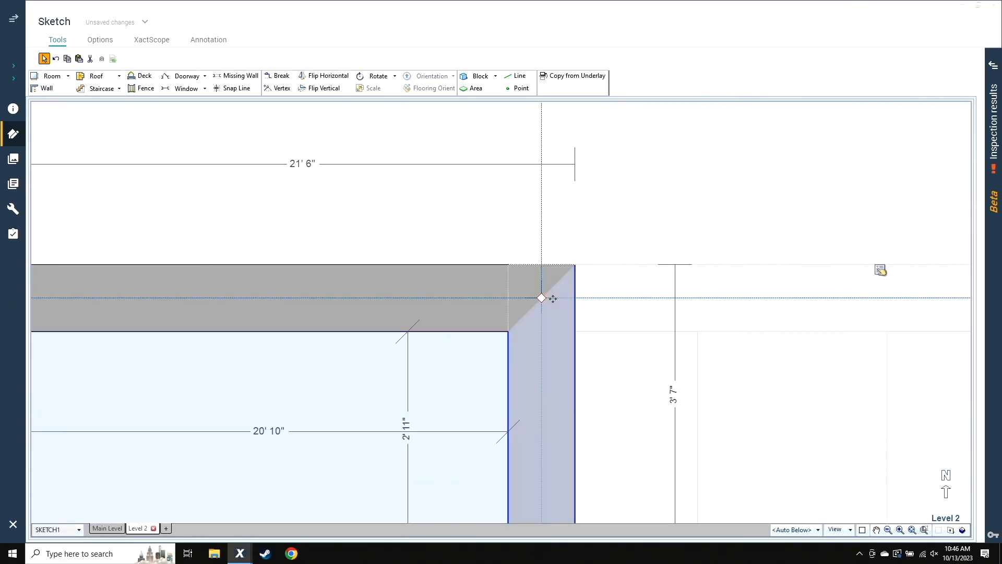
scroll(551, 295, down, 2)
scroll(554, 298, down, 3)
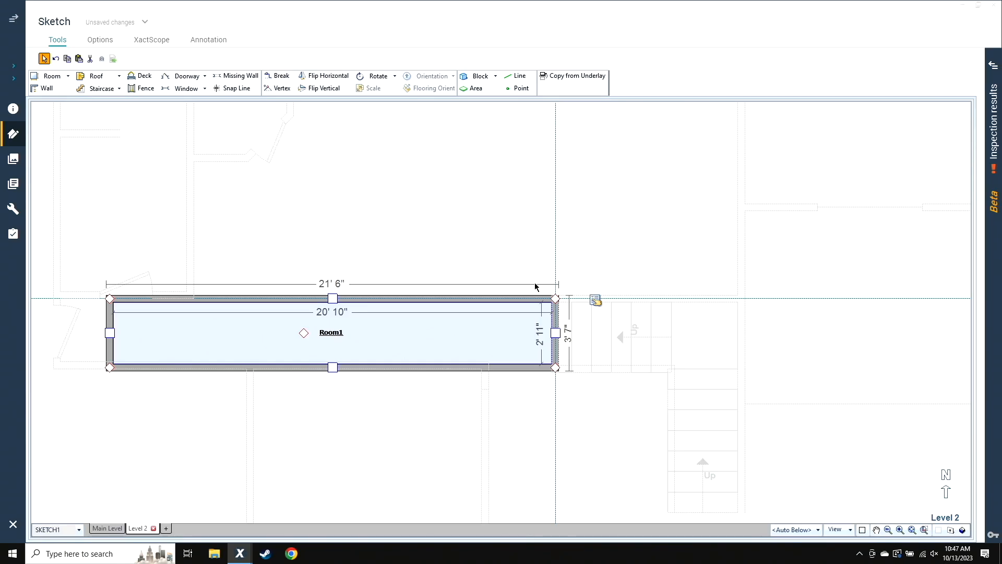
click(528, 226)
drag(536, 213, 588, 244)
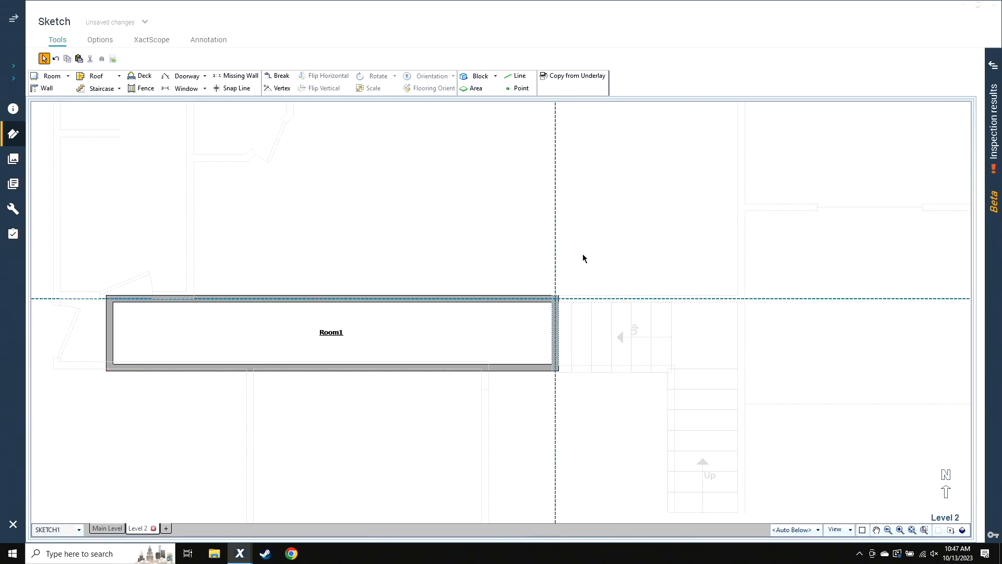
drag(491, 173, 630, 248)
Step: Rename the new room Hallway in its room properties
click(385, 346)
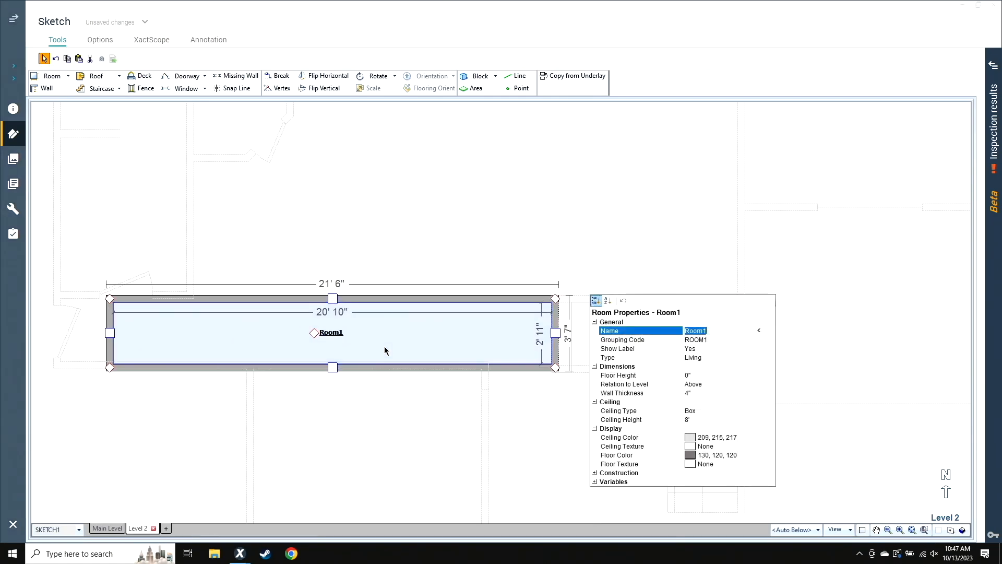
text(Hallway)
key(Tab)
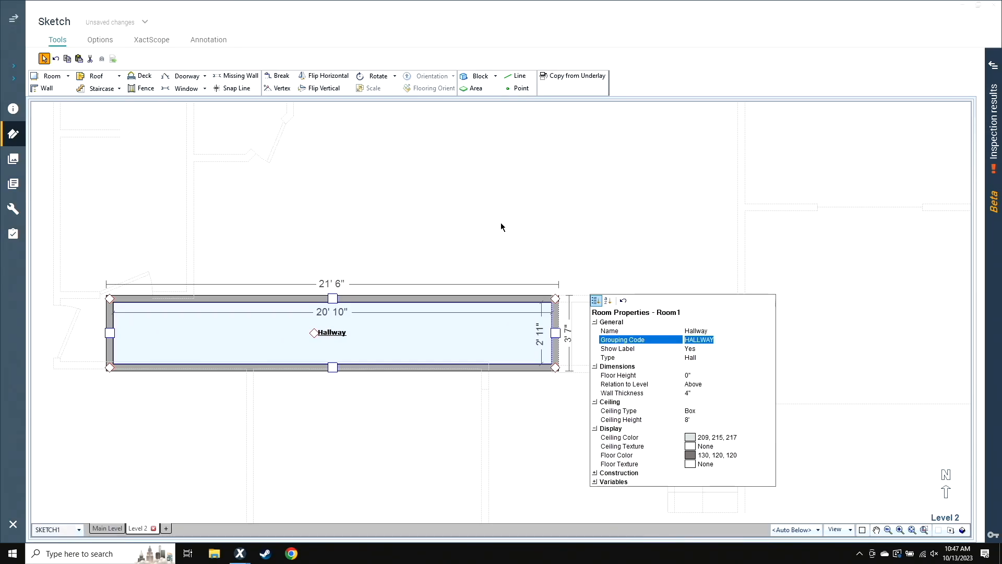
Step: Set the Hallway's inside length to 17' by moving its west wall
click(392, 369)
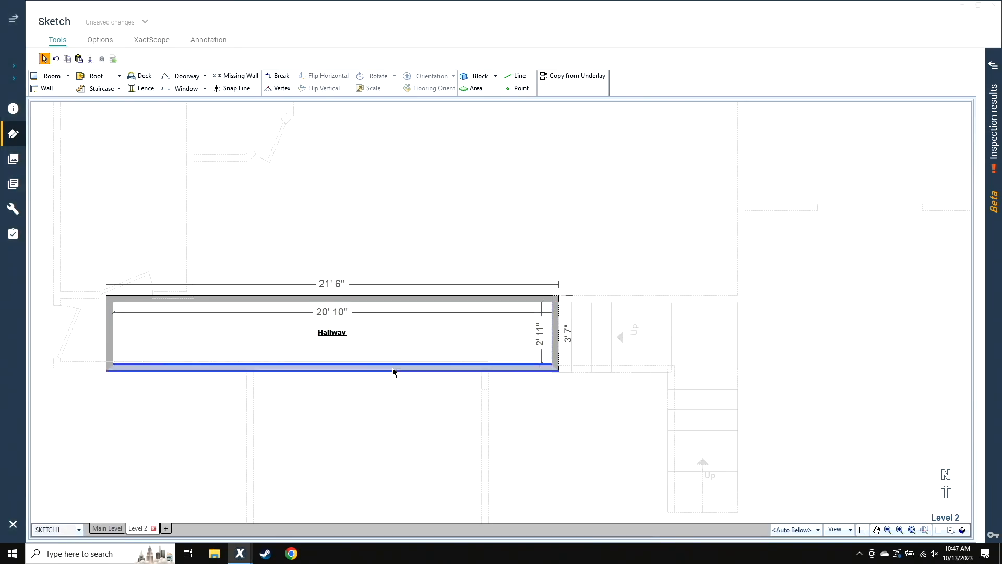
click(111, 333)
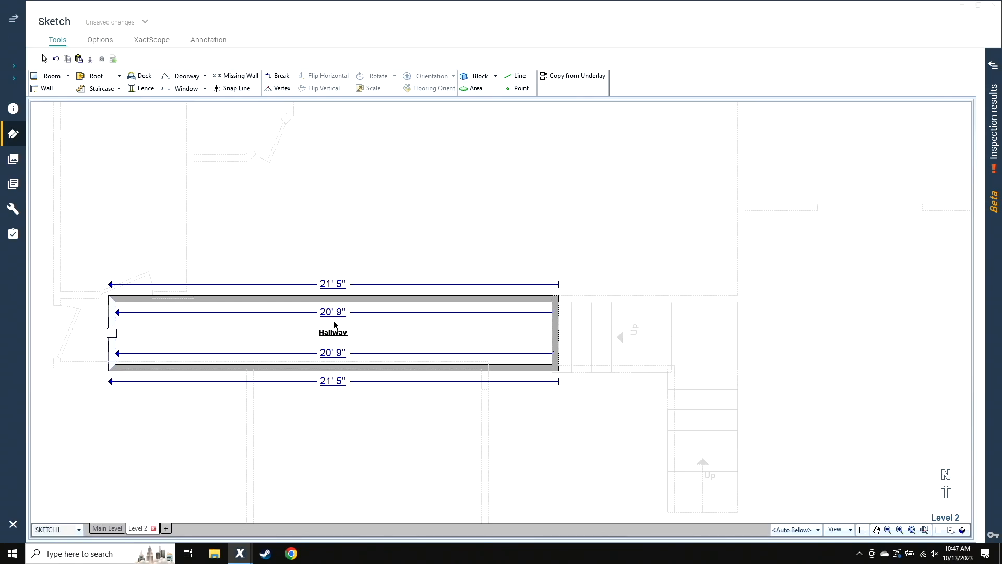
click(333, 312)
text(17)
key(Return)
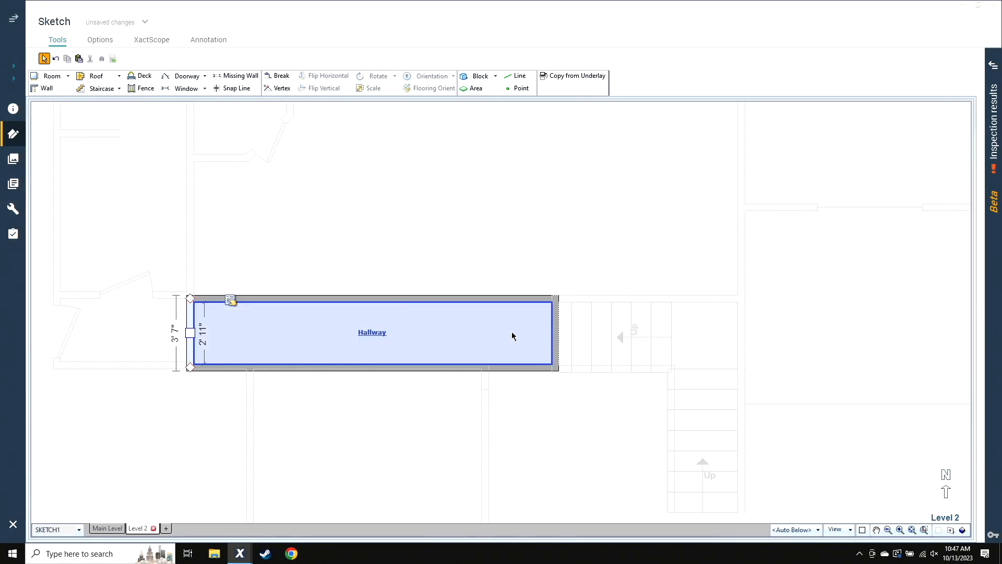
Step: Set the Hallway's inside width to 2' 10" by moving its south wall
click(375, 370)
click(553, 337)
text(2,10)
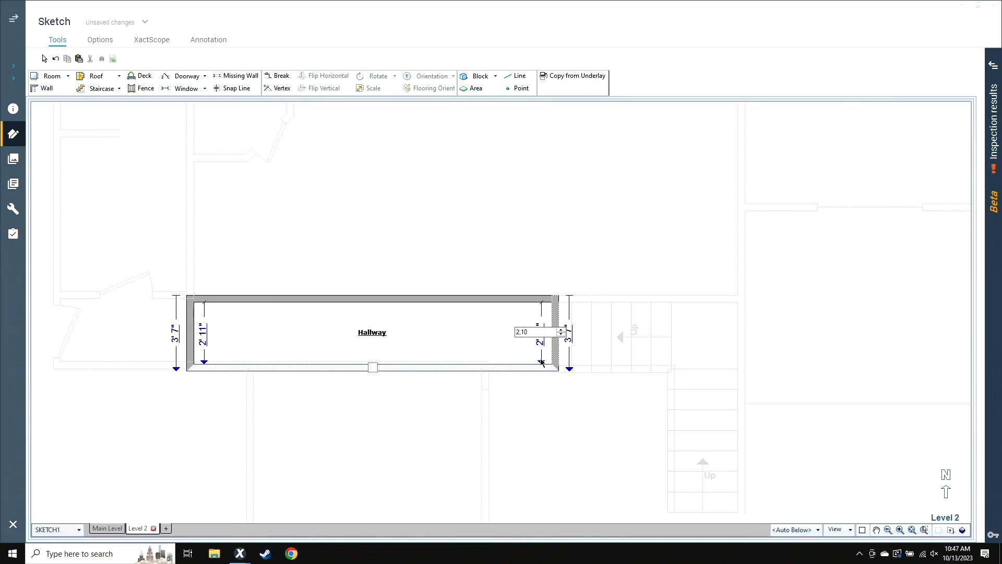
key(ctrl)
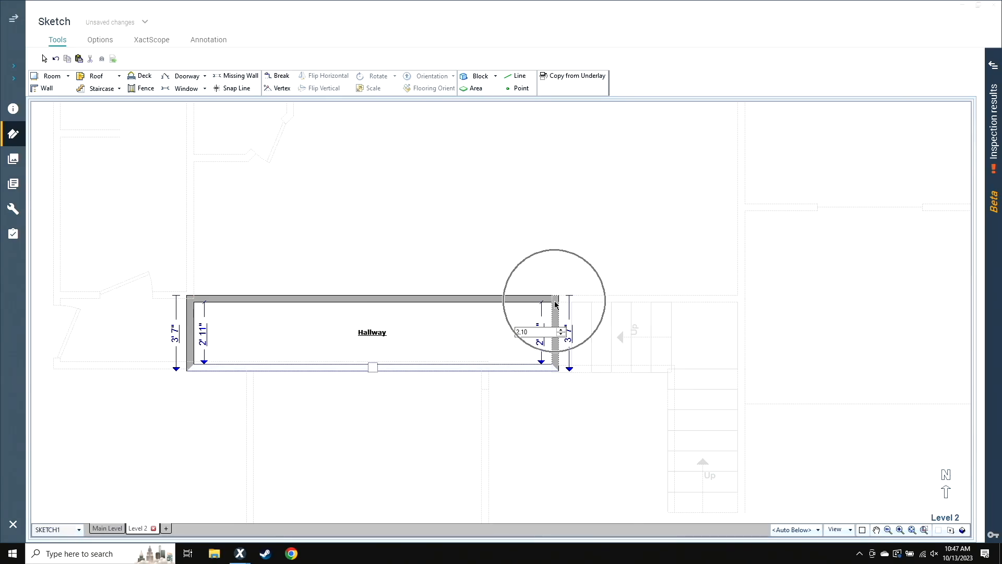
key(Return)
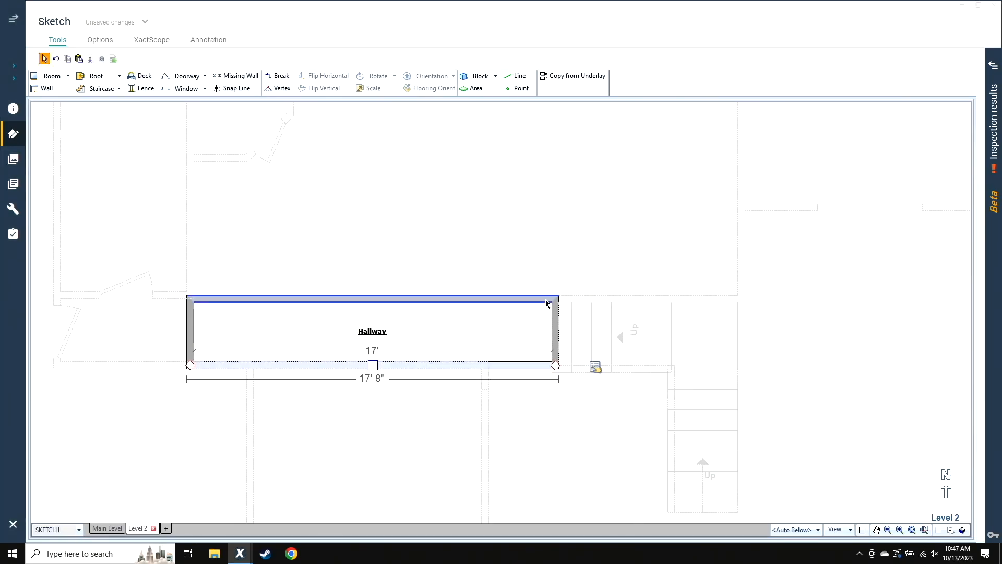
scroll(157, 372, up, 5)
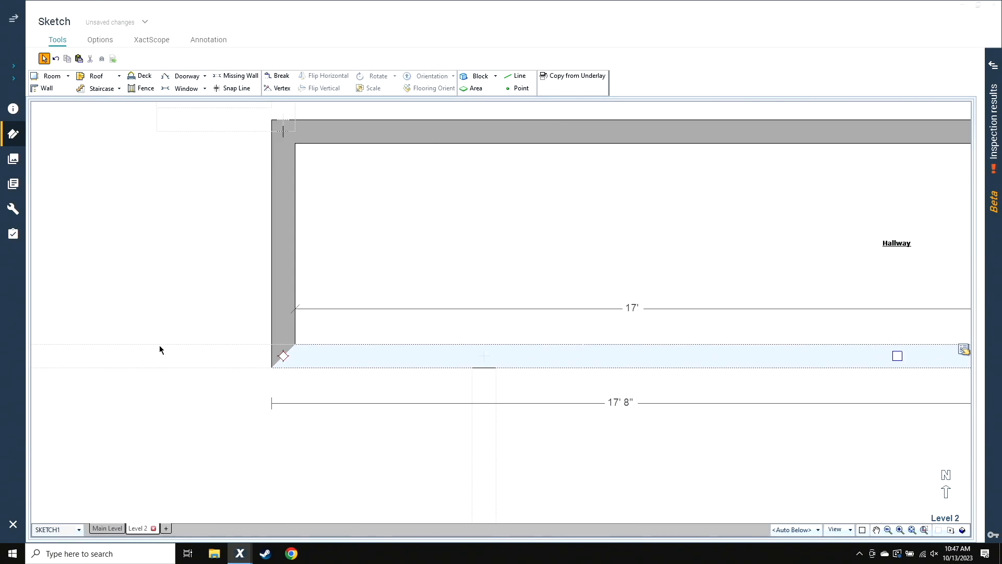
key(ctrl)
scroll(248, 355, down, 5)
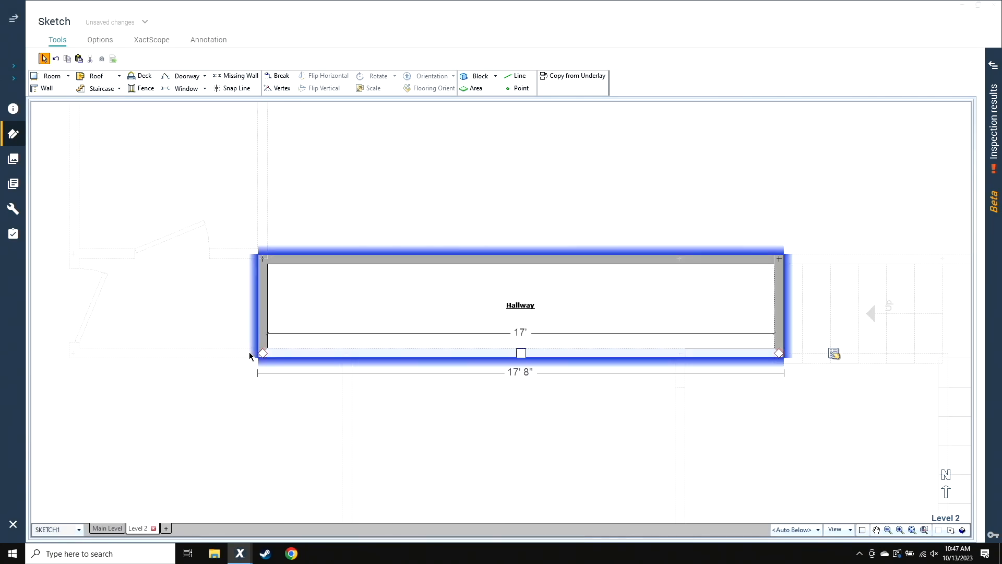
scroll(251, 359, down, 1)
key(ctrl)
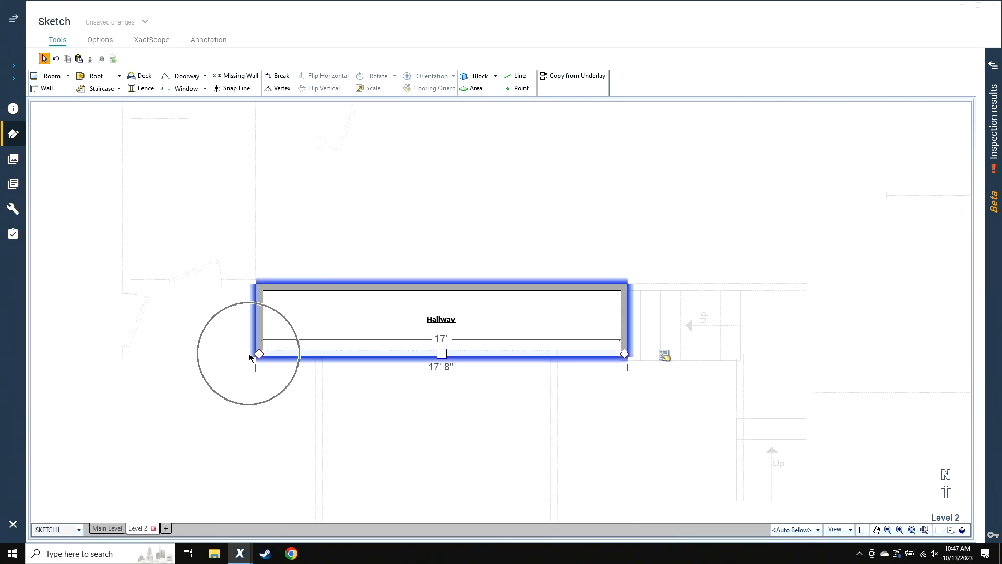
click(258, 430)
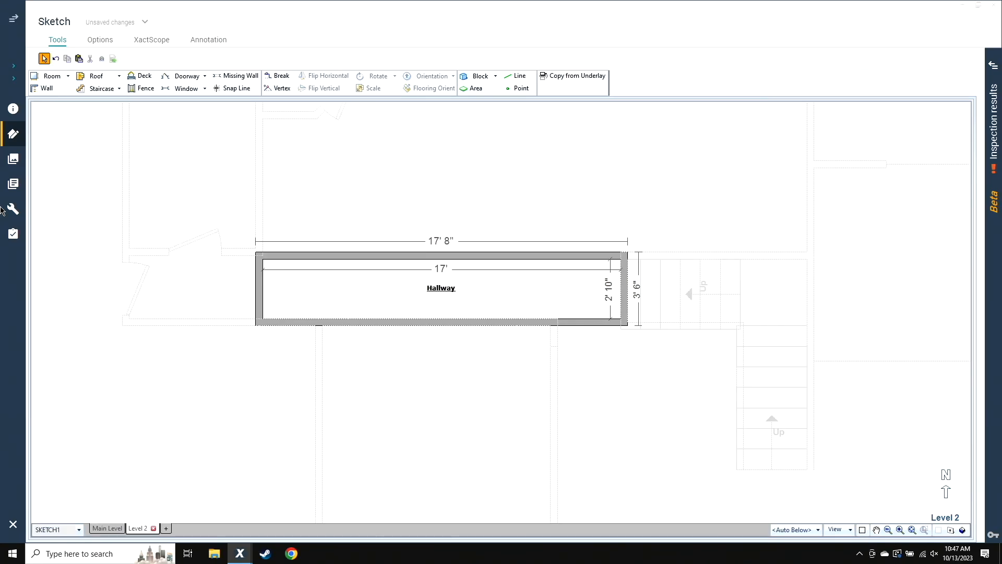
Step: Break the Hallway's south wall at the underlay wall line and pull its east segment south into a room about 10' 10" deep
click(533, 256)
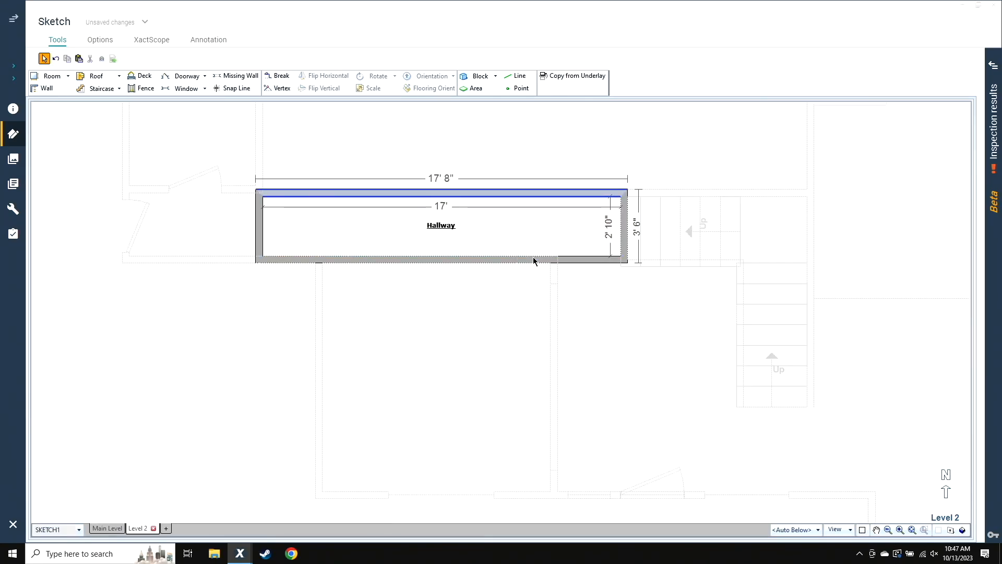
click(523, 262)
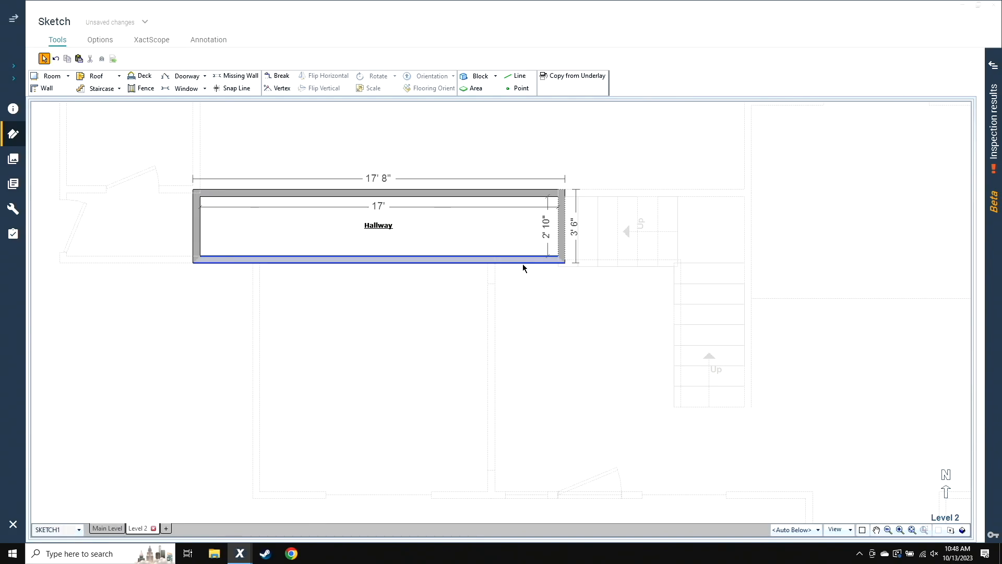
key(b)
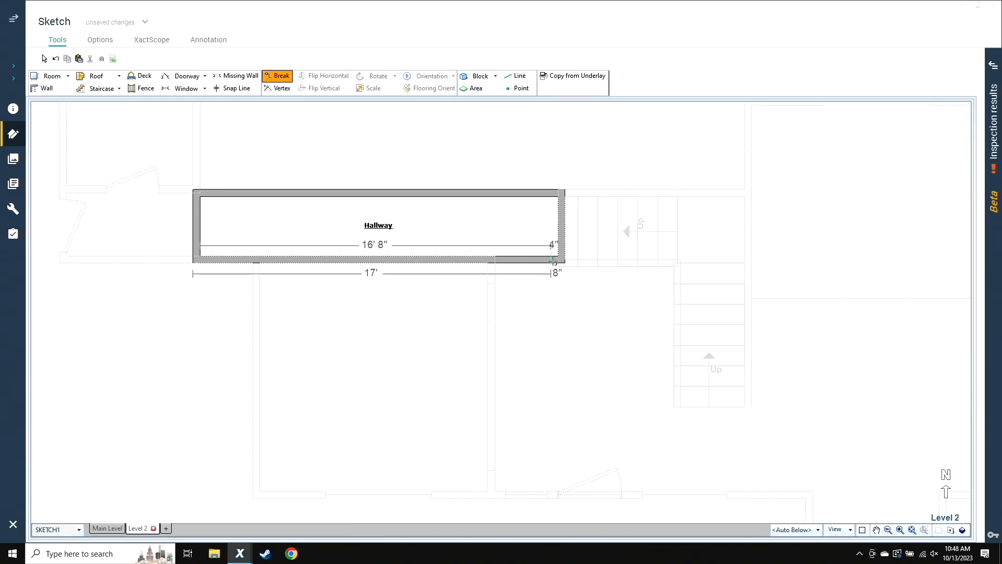
click(492, 260)
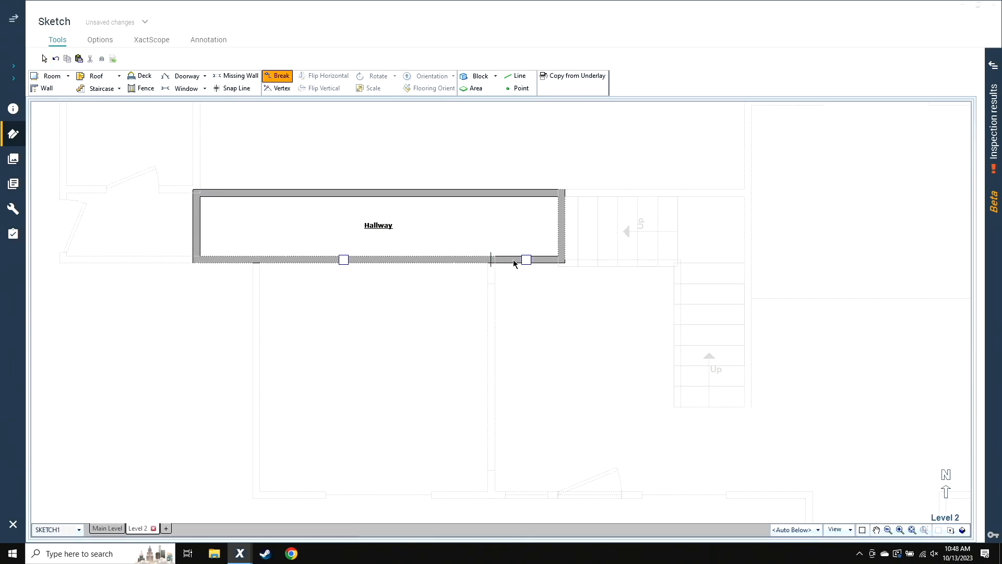
drag(527, 260, 523, 496)
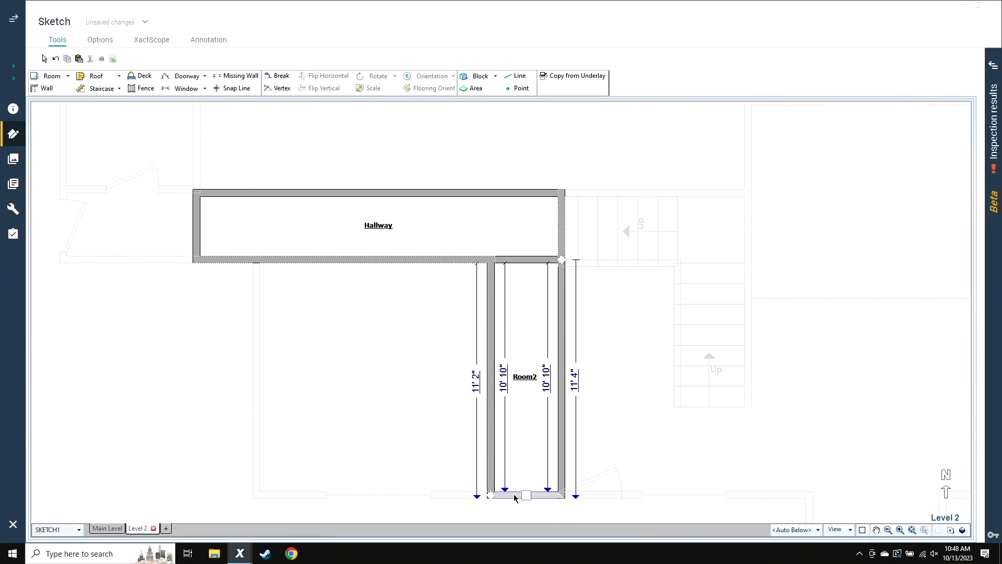
Step: Extend the new south room east toward the stairs and set its inside width to 8' 6"
click(561, 390)
drag(561, 390, 679, 385)
scroll(678, 385, up, 2)
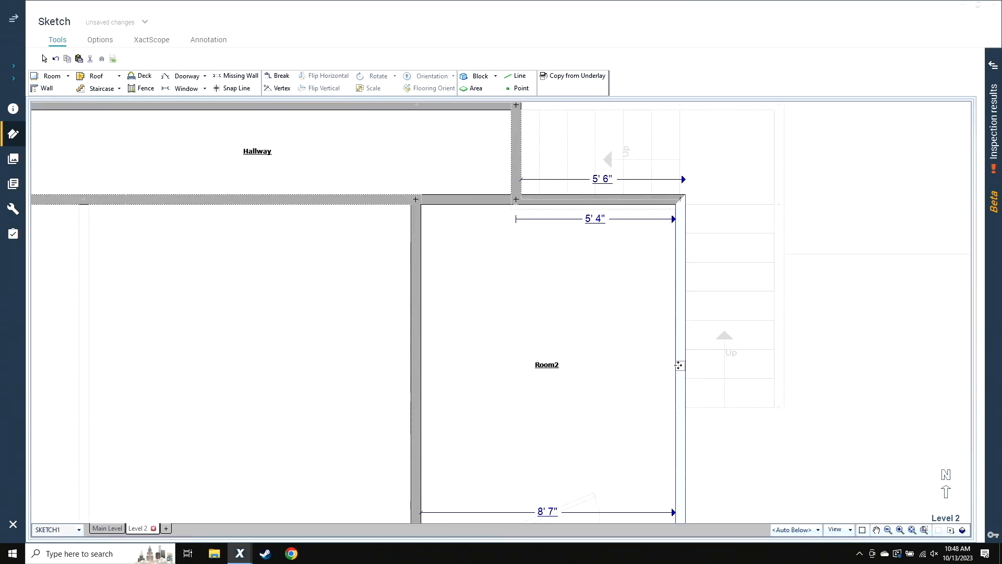
click(547, 512)
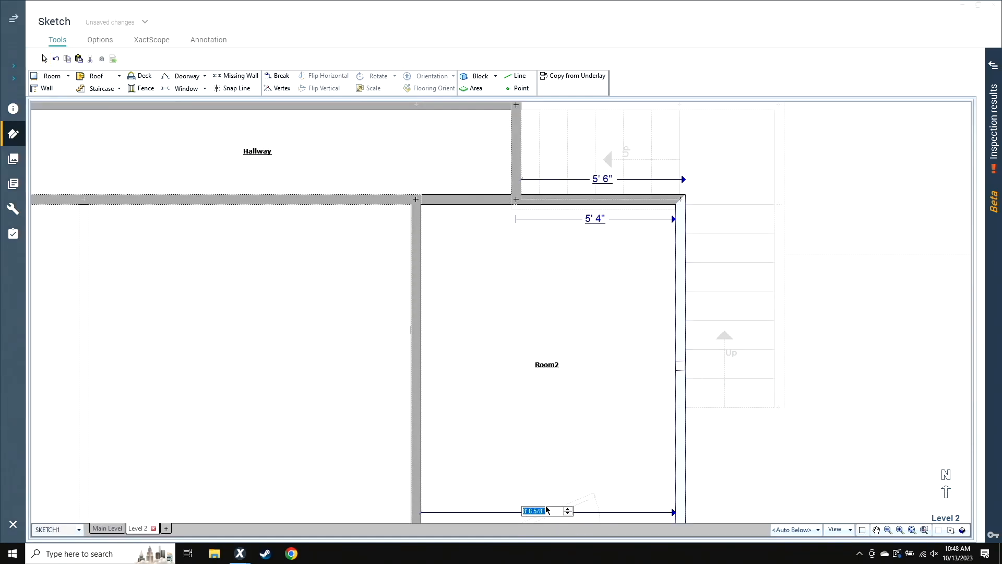
text(8,6)
key(Return)
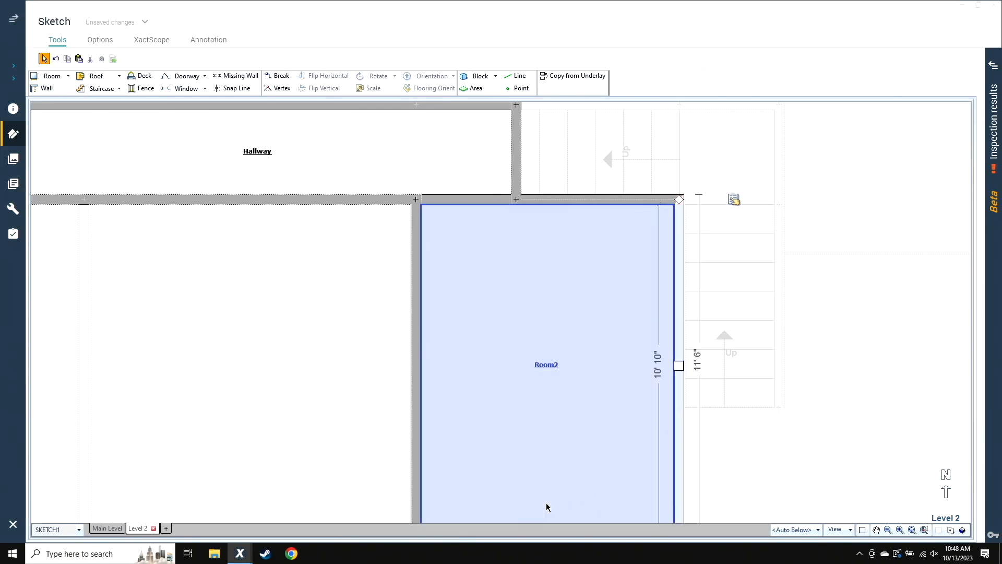
click(361, 367)
click(335, 363)
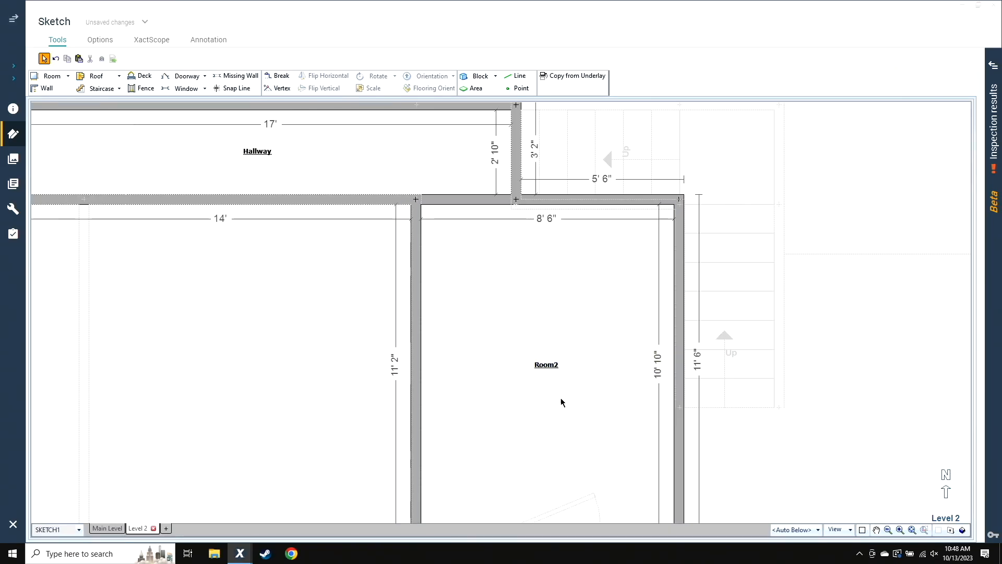
Step: Rename the room south of the Hallway Loft in its room properties
scroll(686, 401, up, 4)
key(a)
key(Escape)
scroll(663, 462, down, 4)
double_click(534, 384)
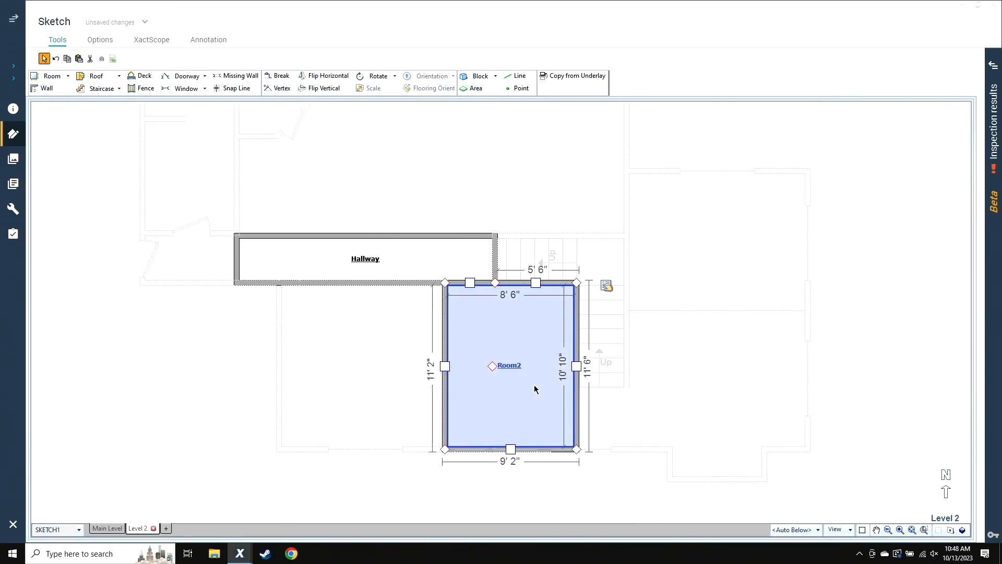
text(Loft)
key(Return)
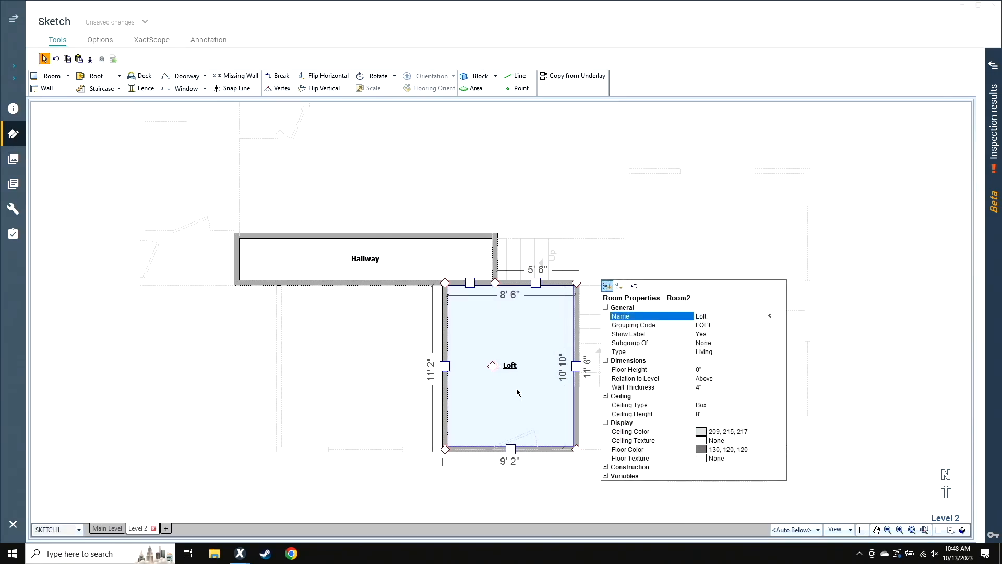
key(Tab)
click(369, 369)
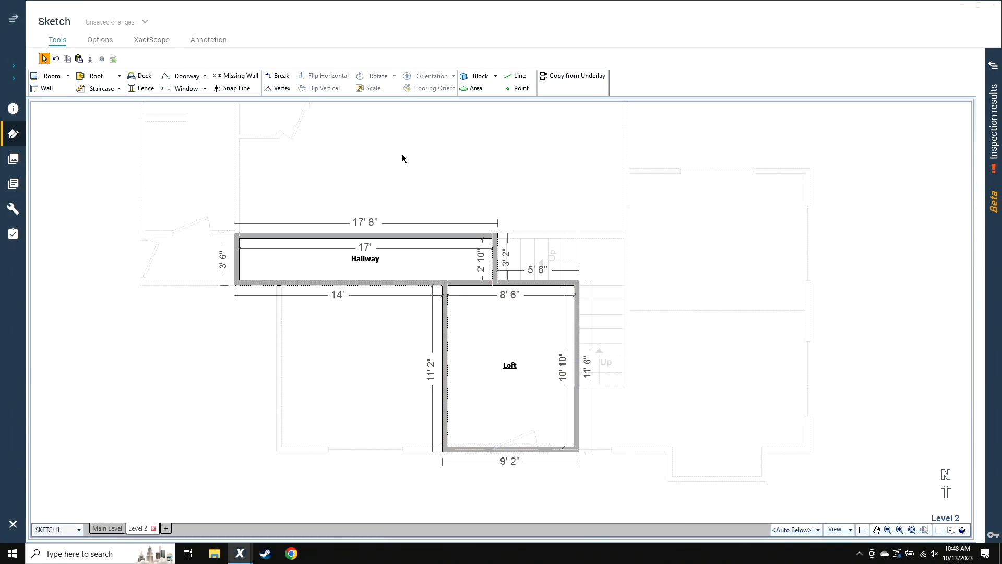
Step: Pull the Hallway's north wall outward to the underlay's rear wall, making a new room about 11' deep
click(366, 236)
scroll(366, 236, up, 2)
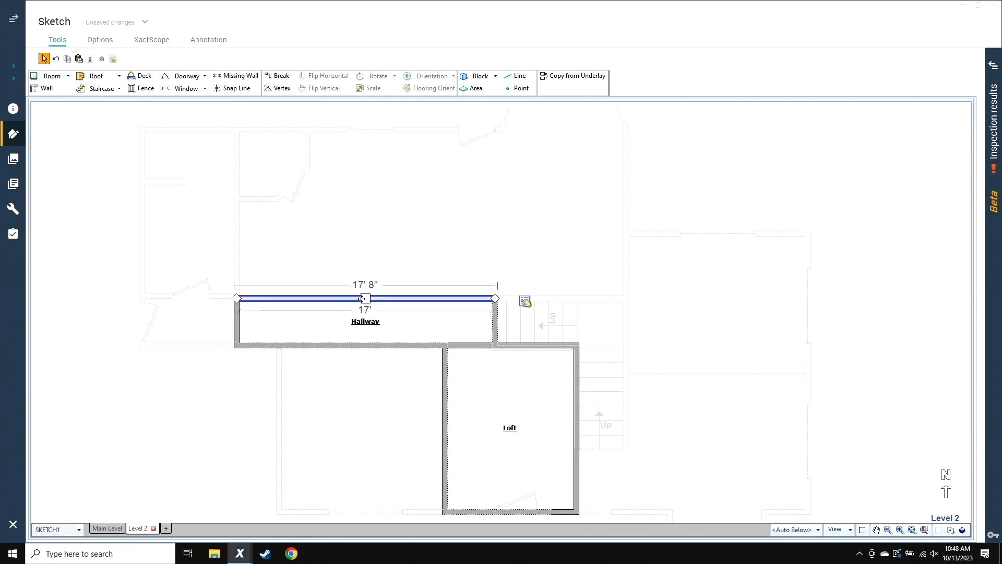
drag(366, 298, 367, 128)
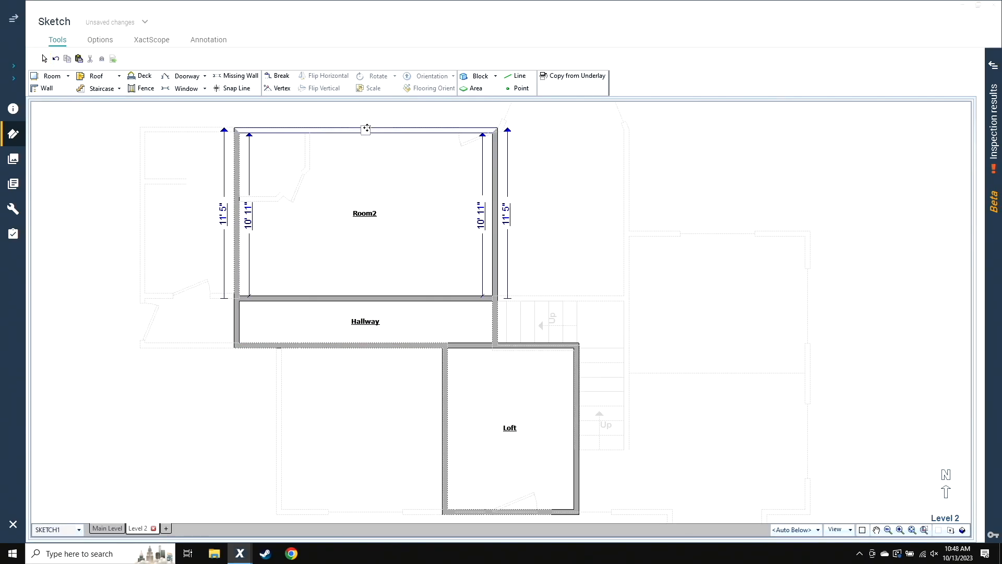
click(270, 235)
click(462, 233)
Step: Set the new north room's inside width to 11' 6" by moving its east wall
drag(494, 214, 487, 214)
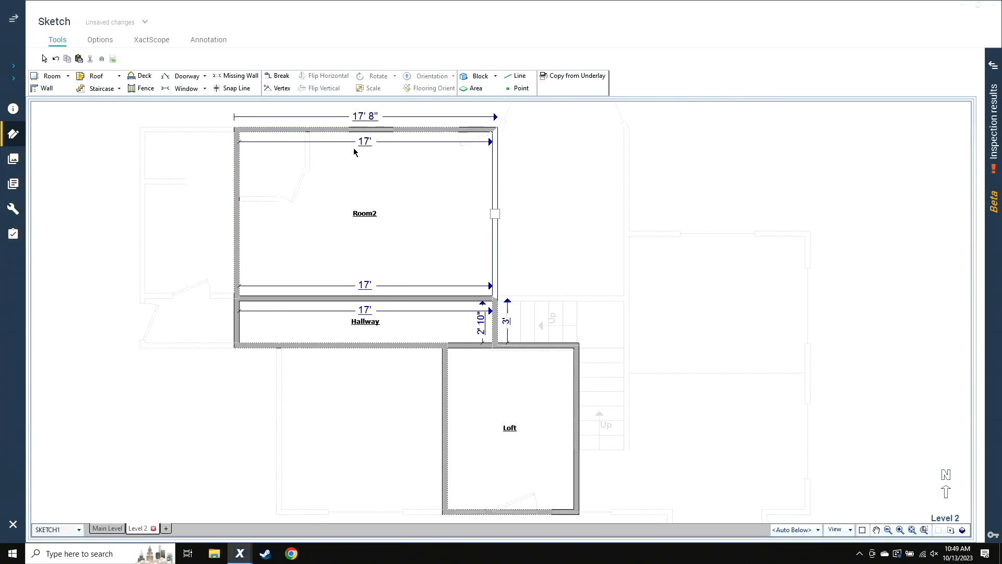
click(367, 144)
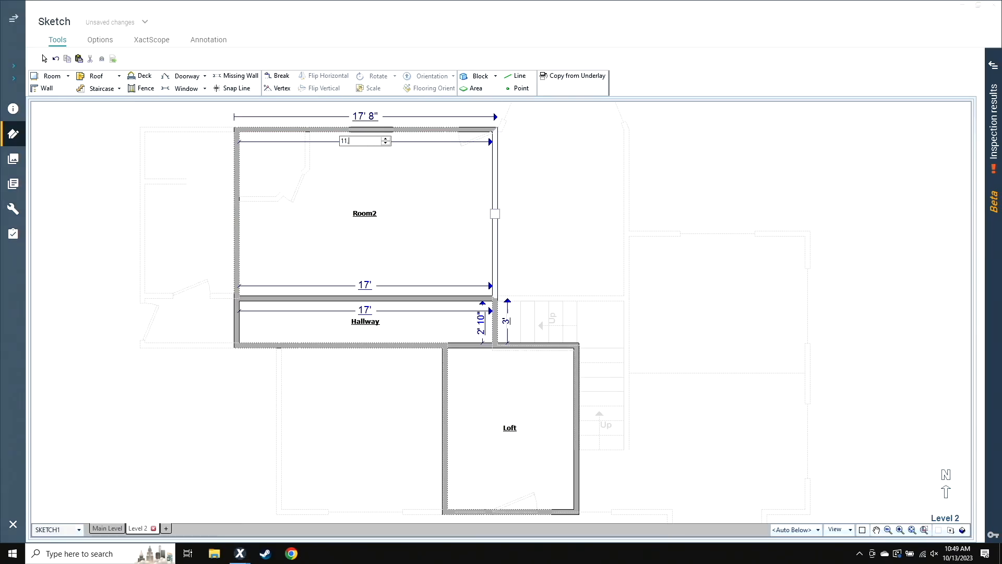
key(Return)
drag(495, 214, 482, 214)
click(353, 142)
text(11)
key(Return)
click(286, 271)
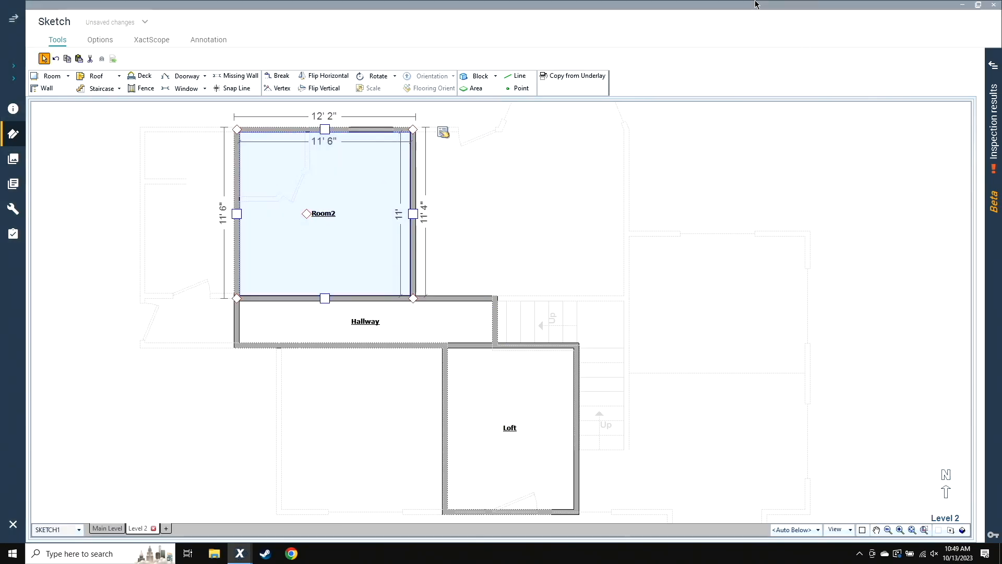
Step: Rename the room north of the Hallway Bedroom in its room properties
double_click(309, 184)
text(Bedroom)
key(Tab)
click(136, 286)
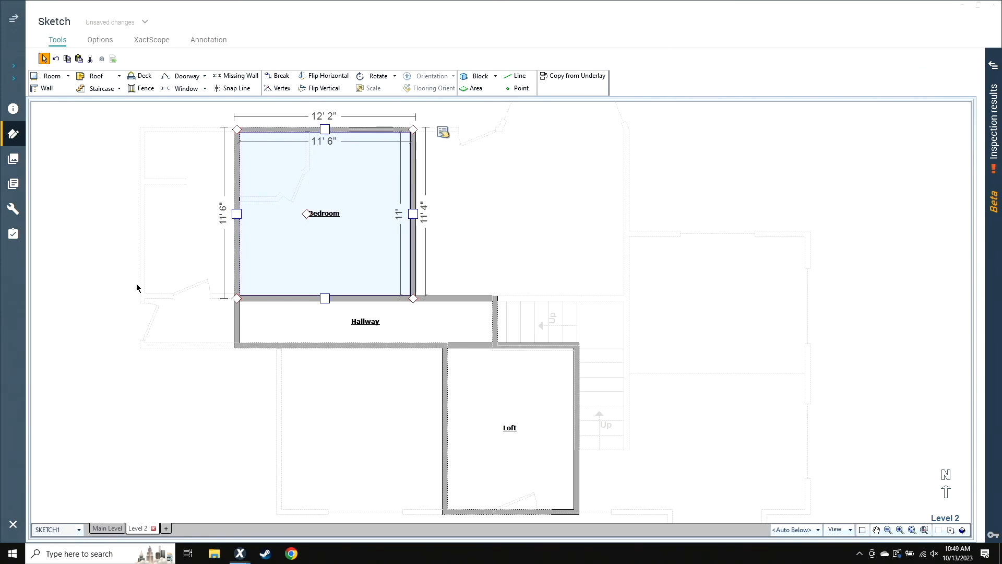
Step: Place a 2' 6" door between the Bedroom and Hallway near the Bedroom's southeast corner, flipped vertically and horizontally to swing into the Bedroom
scroll(128, 282, down, 2)
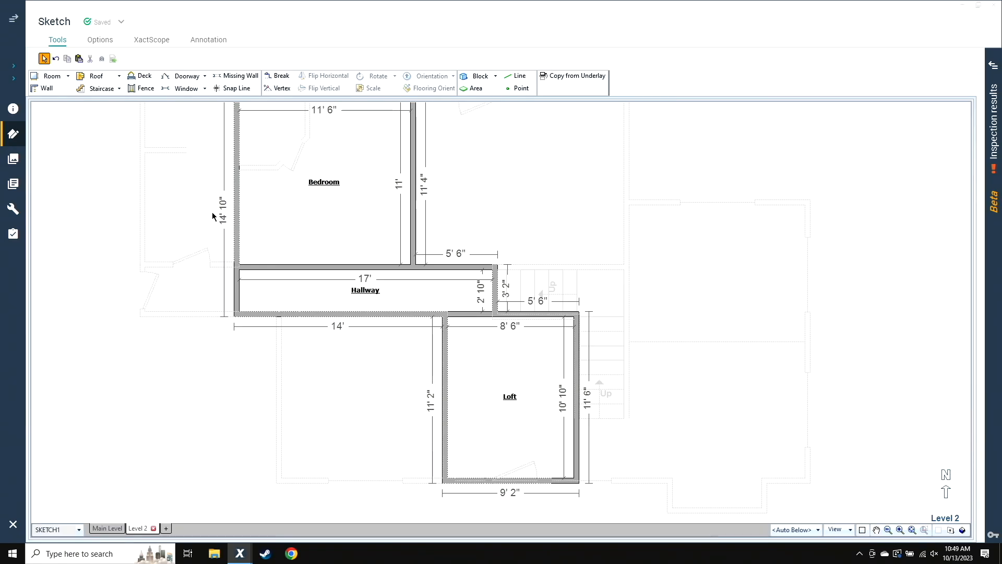
key(d)
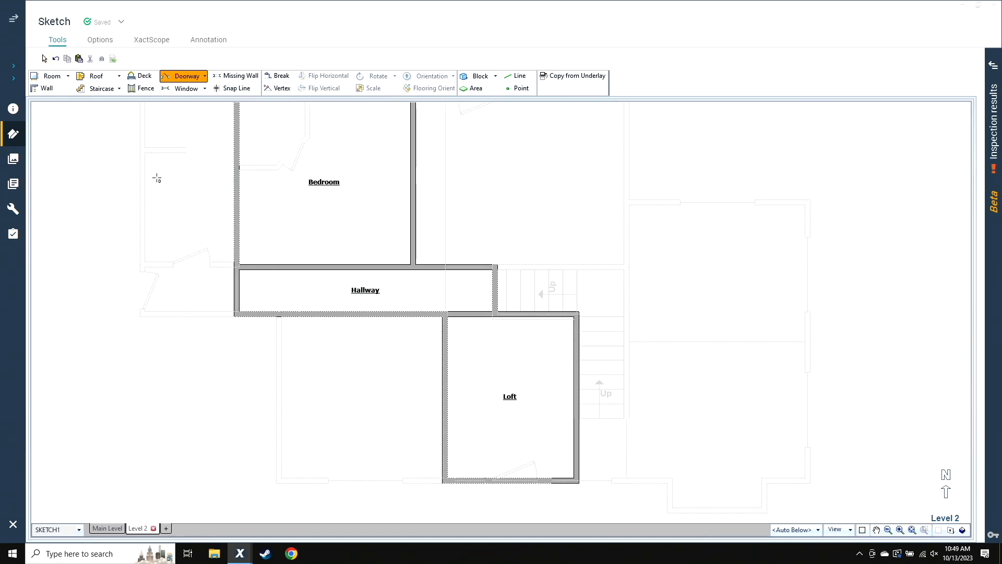
click(378, 267)
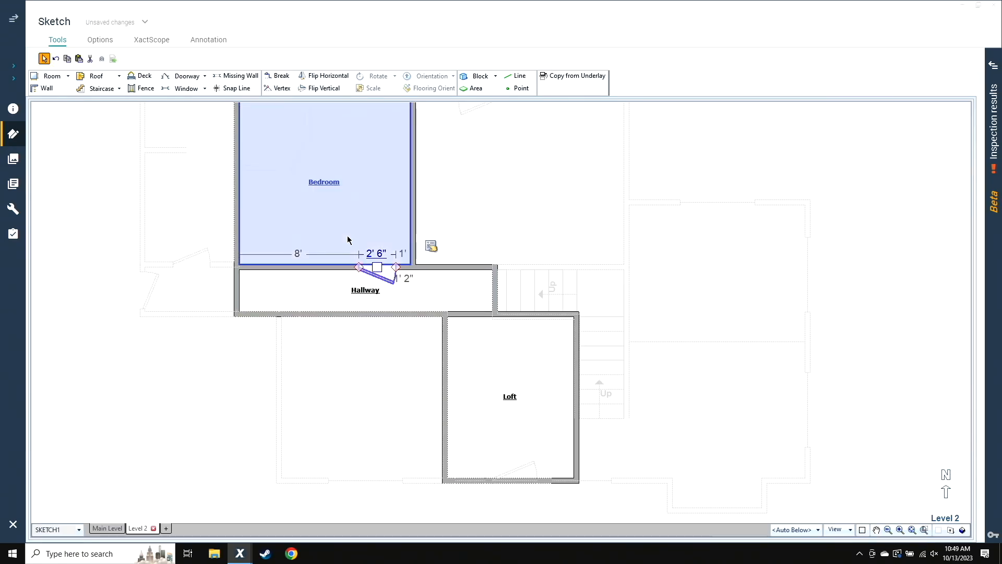
click(332, 88)
click(334, 76)
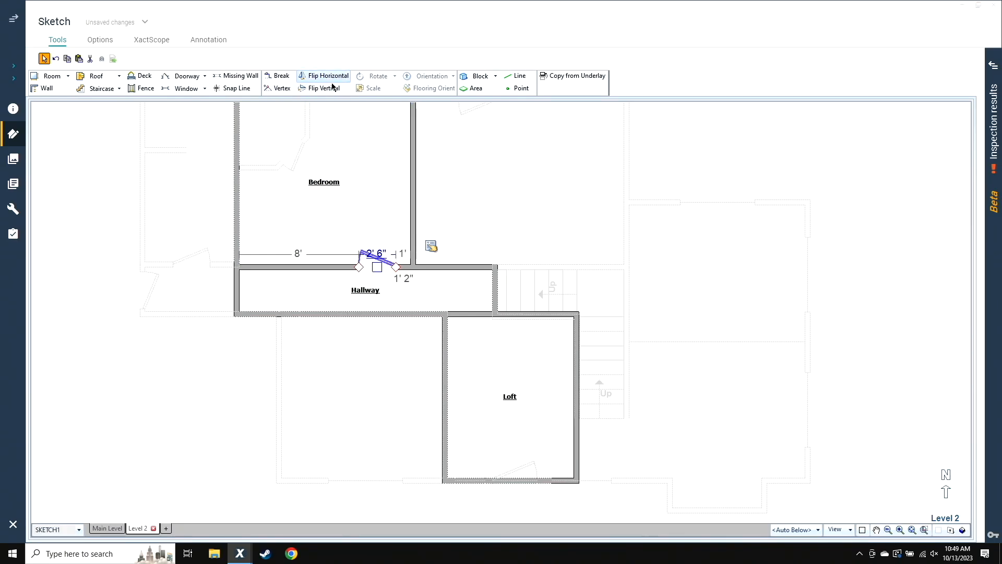
click(167, 358)
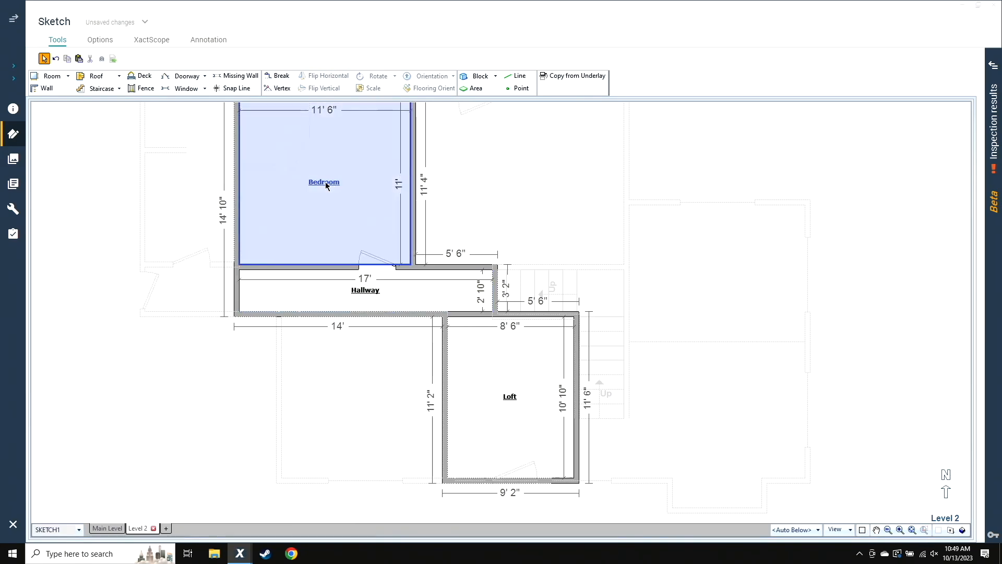
Step: Add missing walls at the Hallway's east end by the stairs and between the Hallway and the Loft
key(m)
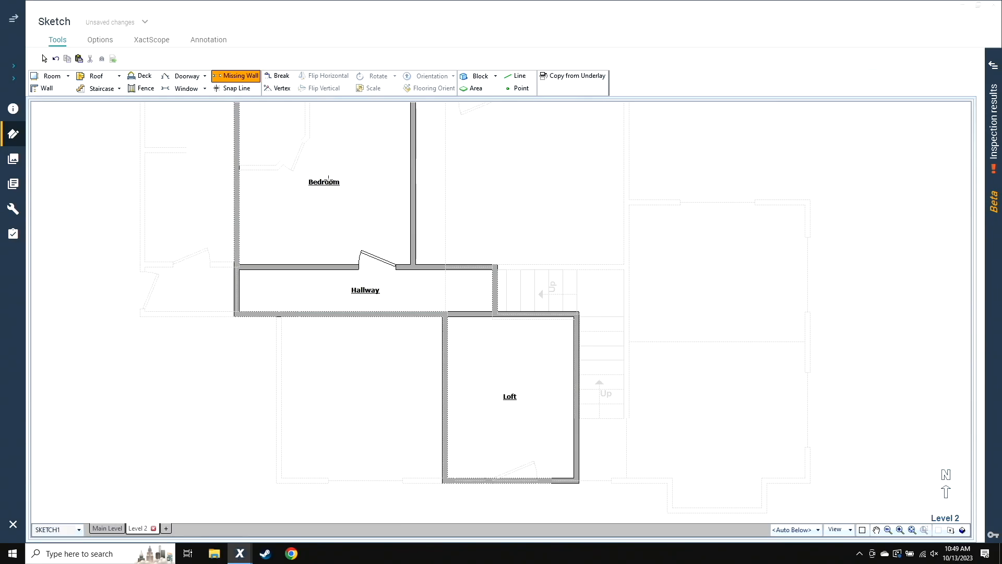
click(496, 290)
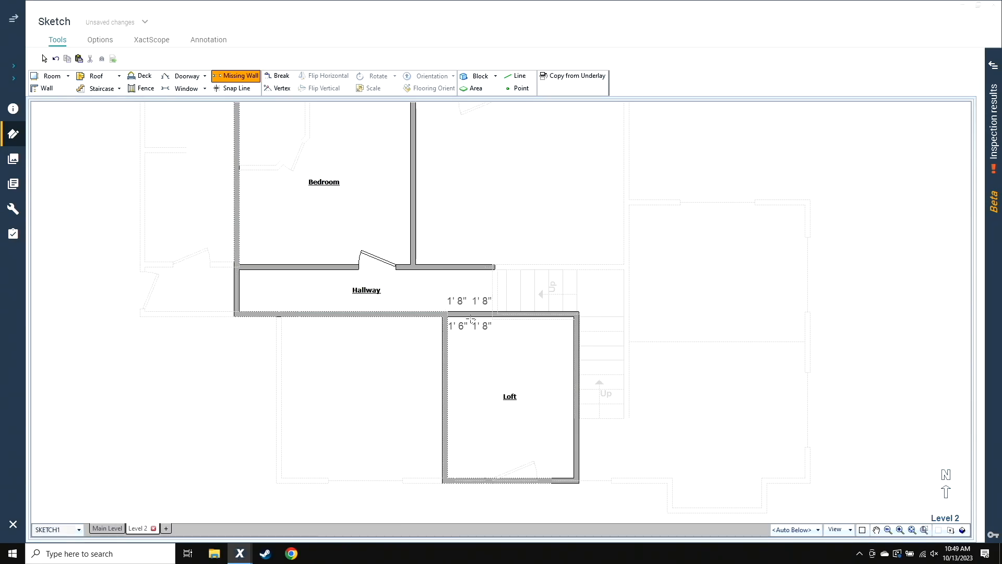
click(469, 348)
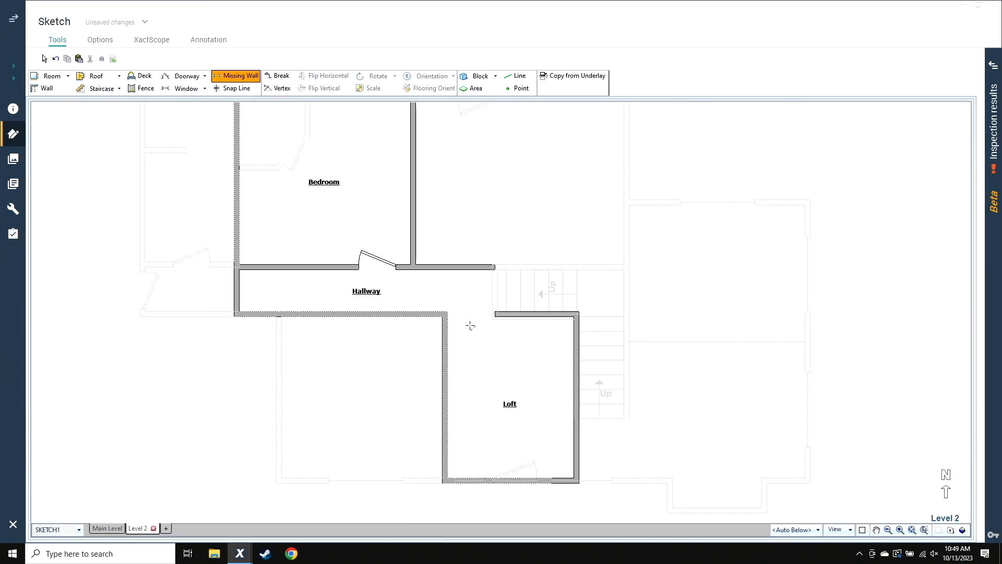
key(Escape)
click(568, 316)
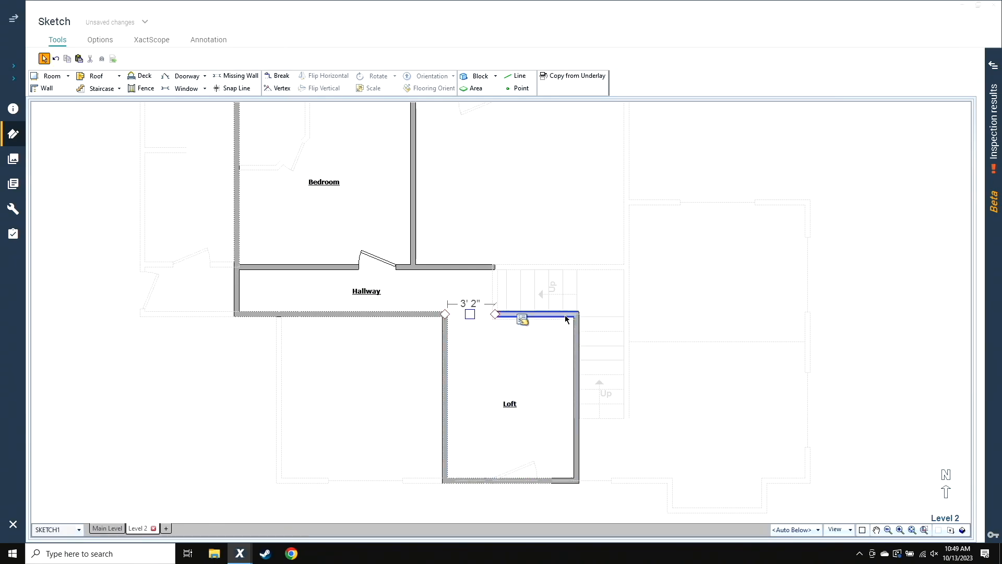
click(579, 378)
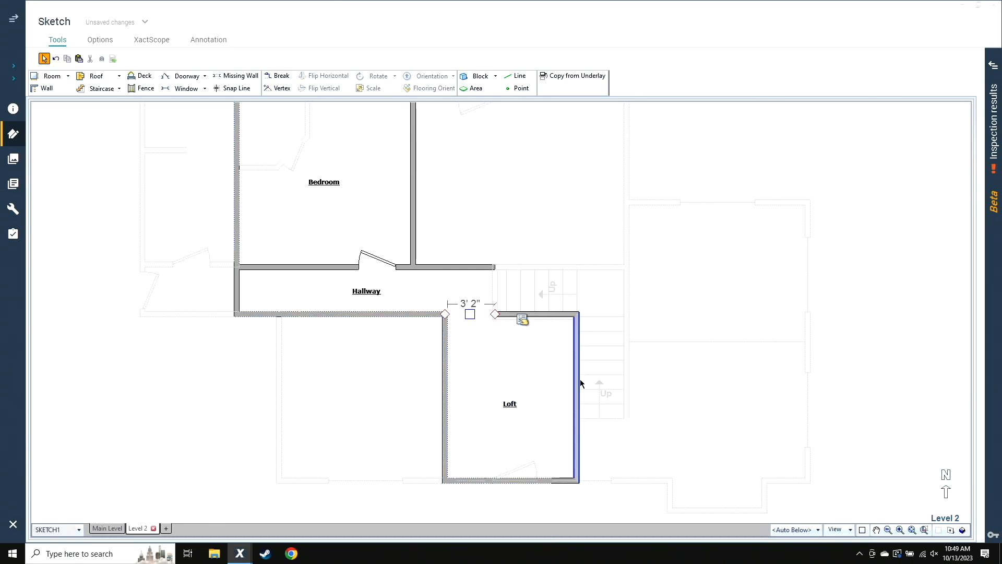
Step: Set the Loft's north wall beside the stairs to missing end to end
click(554, 318)
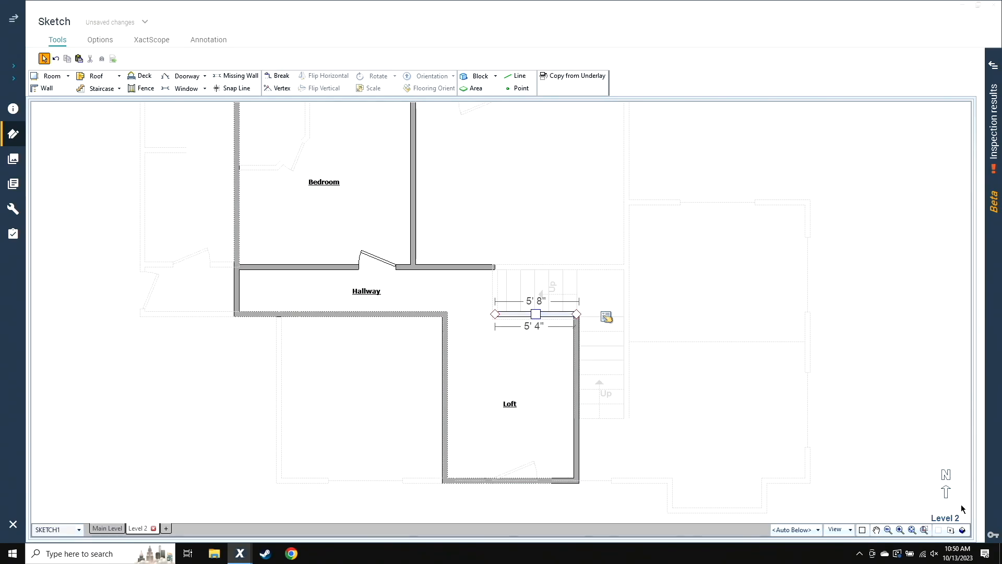
click(963, 530)
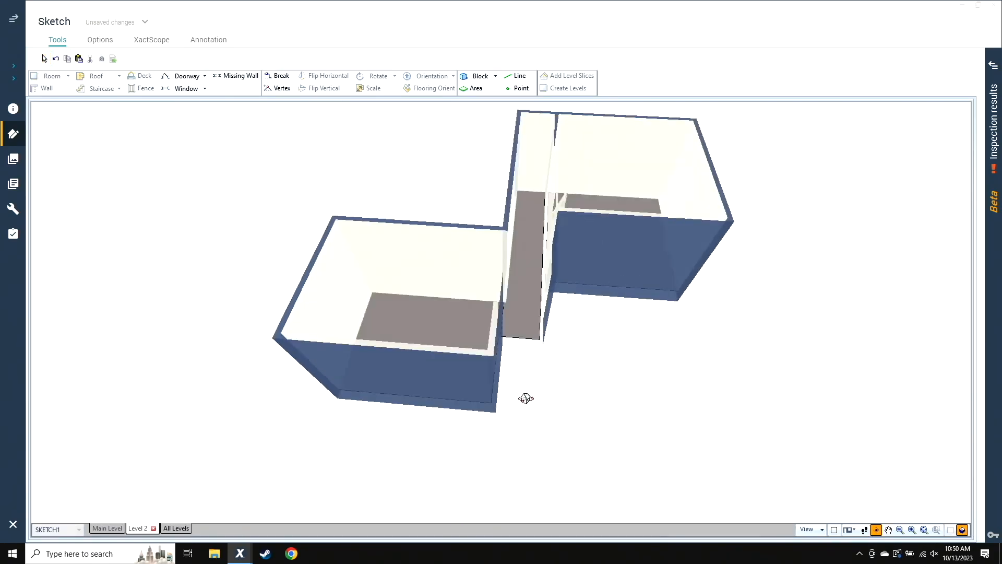
drag(458, 411, 852, 476)
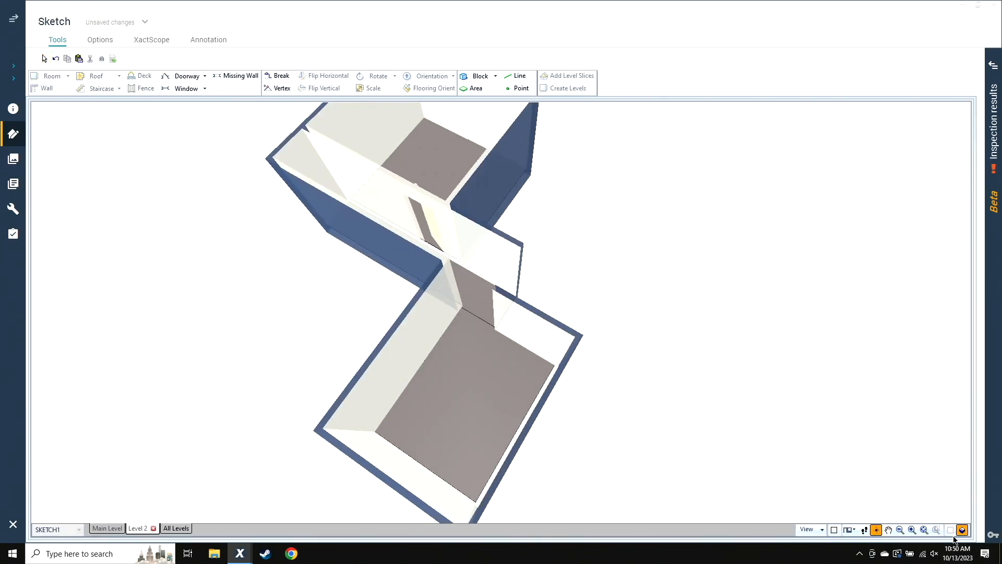
click(951, 531)
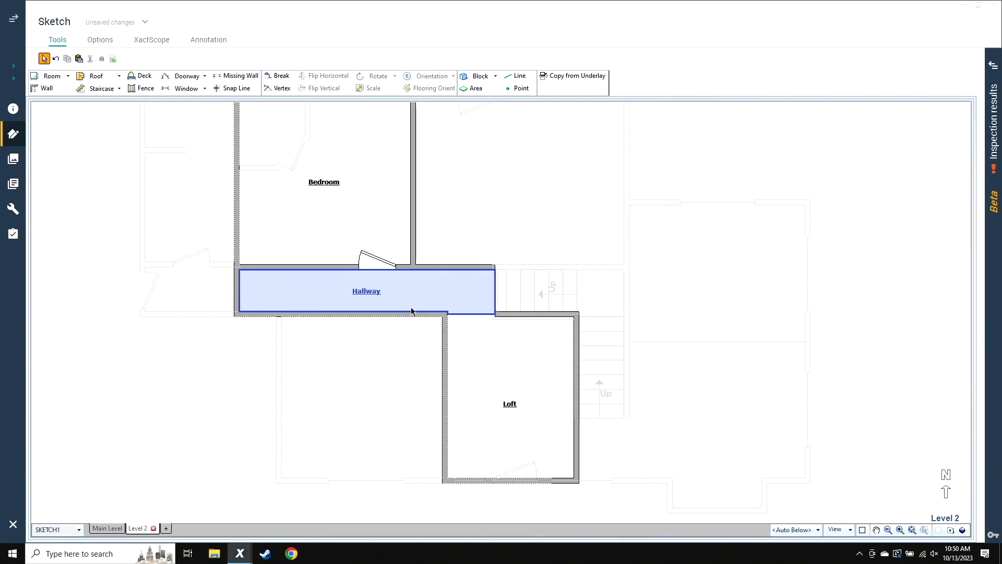
click(537, 315)
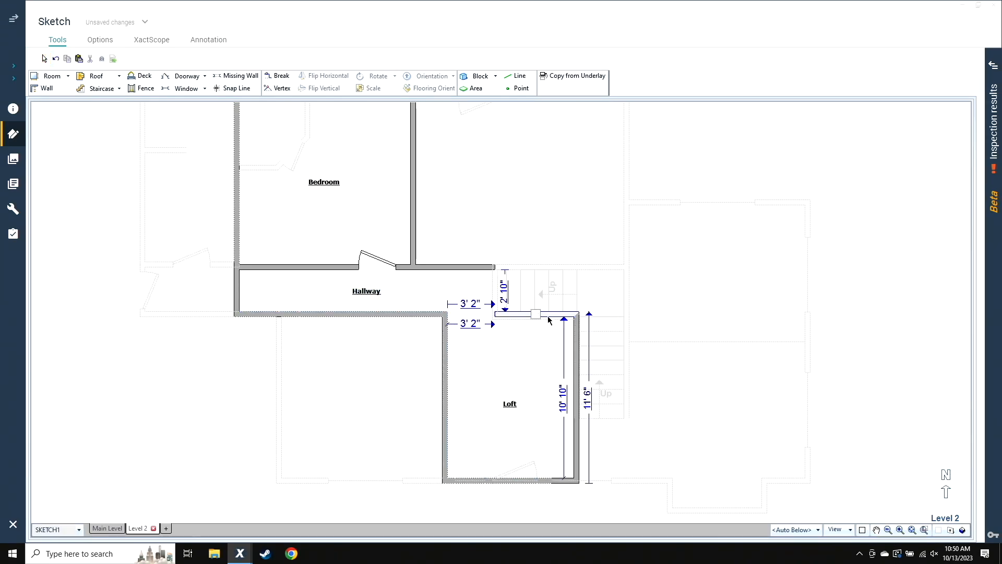
click(549, 319)
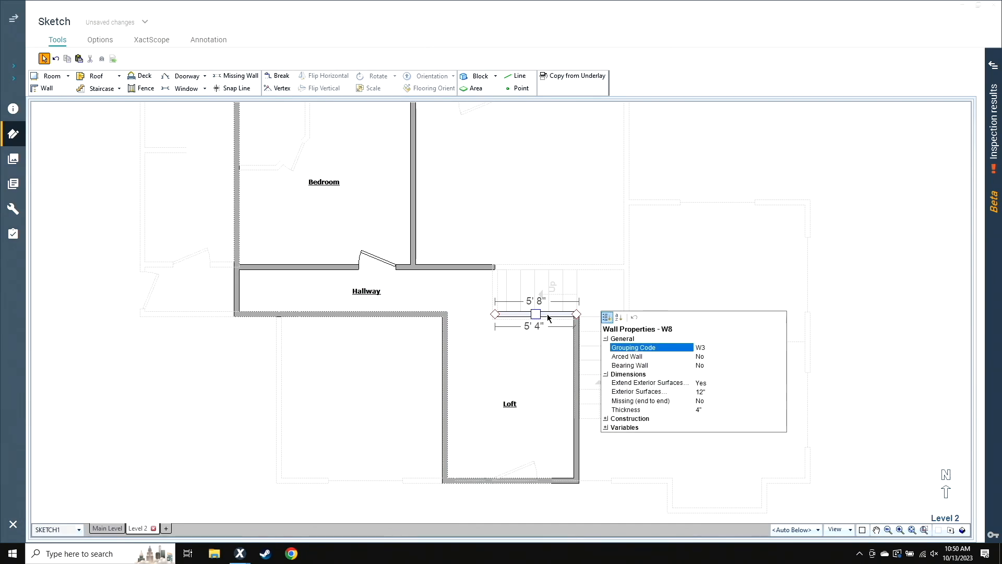
click(709, 401)
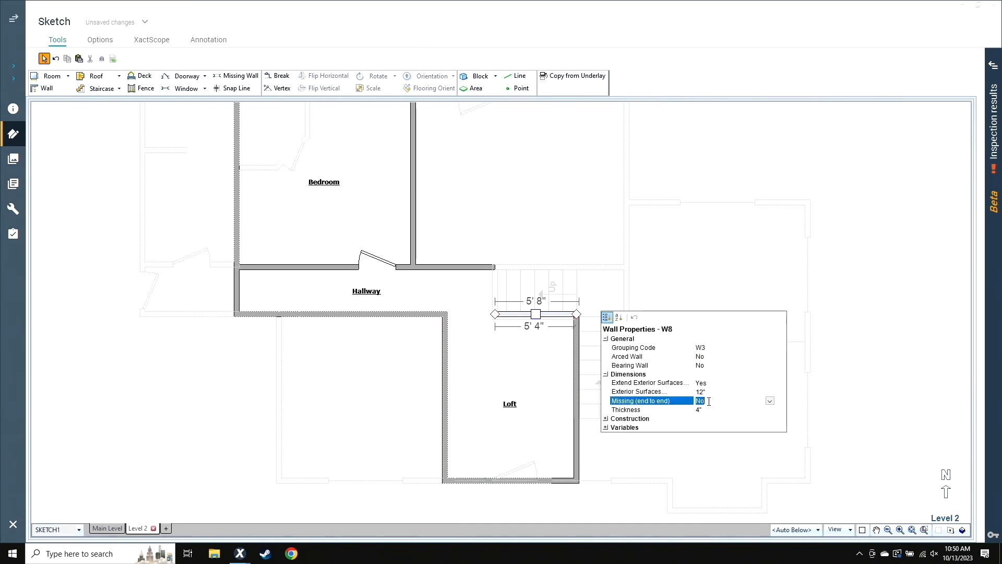
double_click(711, 401)
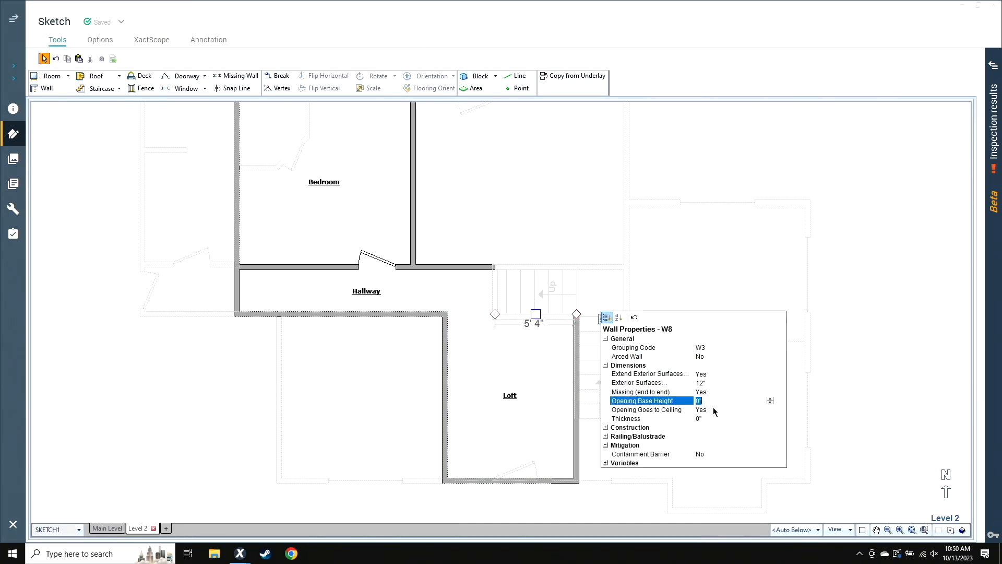
Step: Turn on the railing/balustrade for the Loft's north opening beside the stairs
click(718, 409)
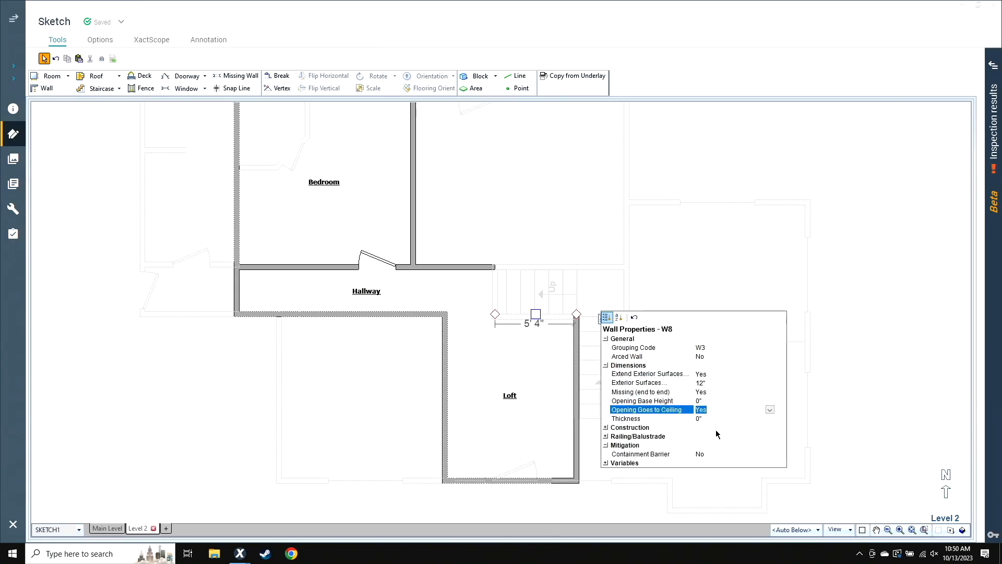
click(606, 436)
click(719, 446)
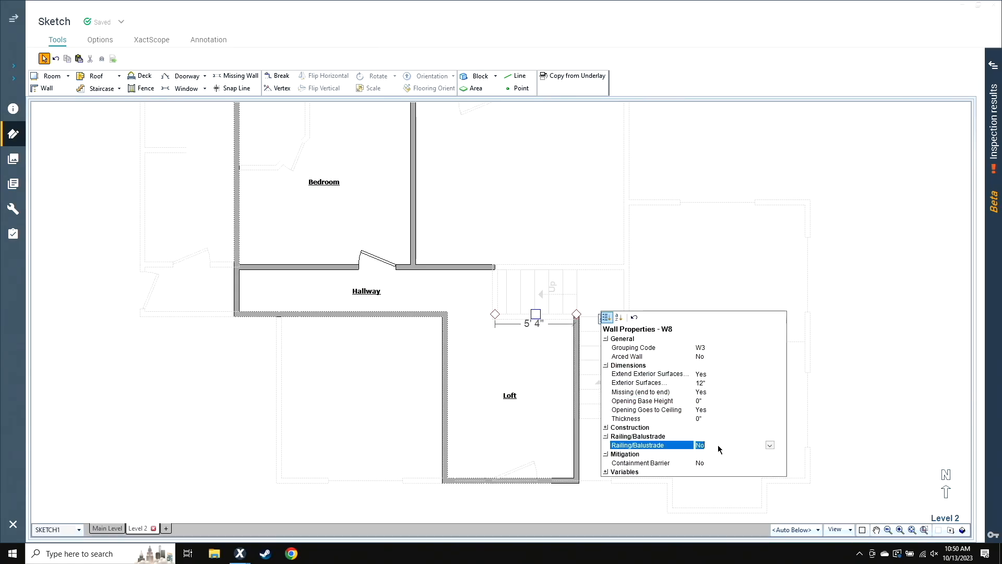
key(Return)
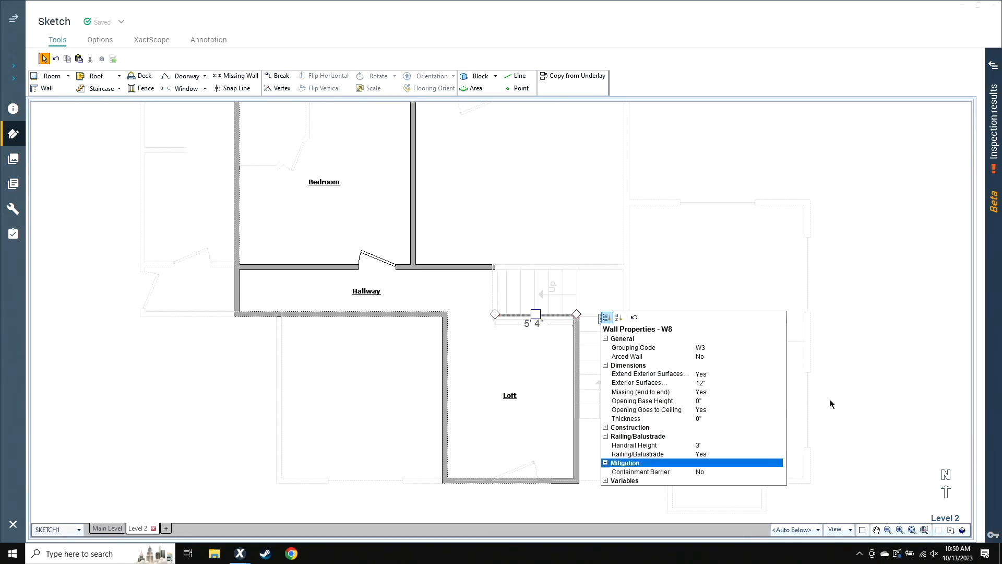
click(803, 399)
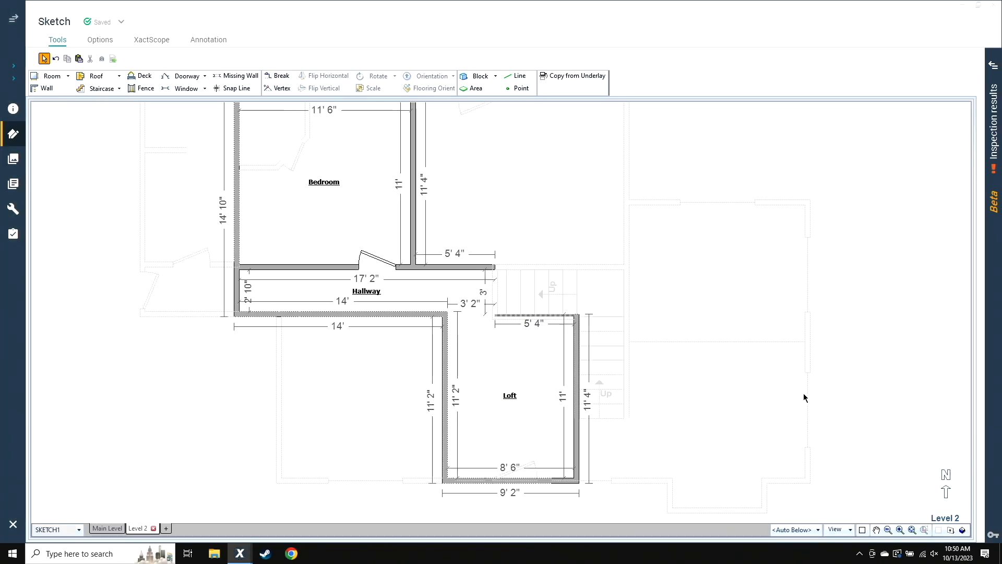
Step: Set the Loft's east wall to missing end to end and turn on its railing/balustrade
click(576, 369)
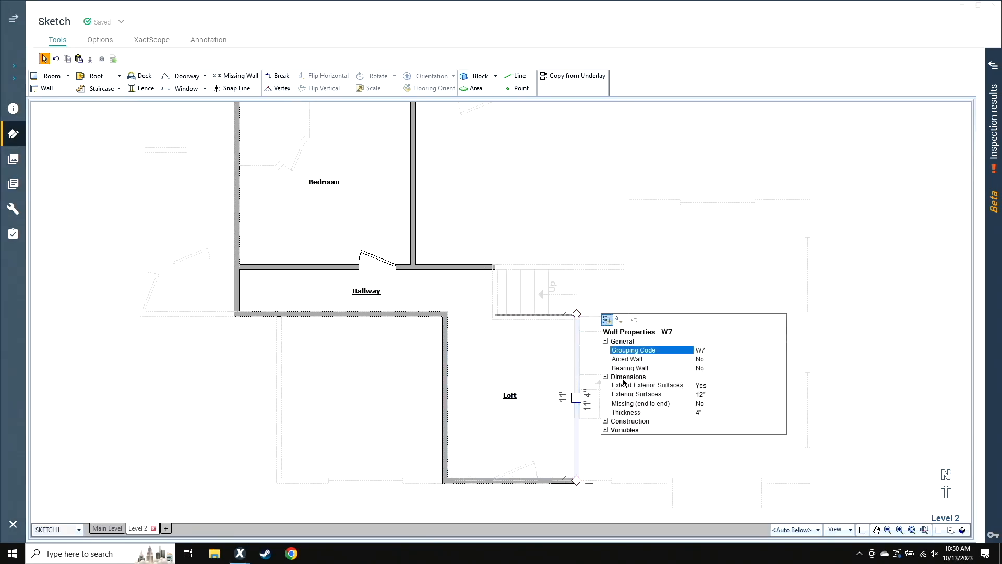
click(698, 404)
text(Yes)
key(Return)
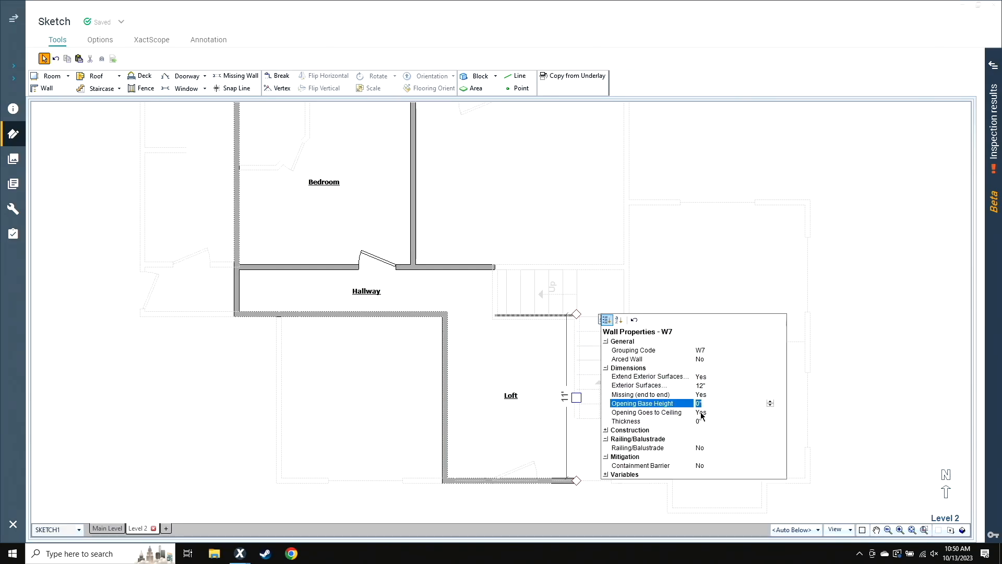
click(712, 448)
text(Yes)
key(Return)
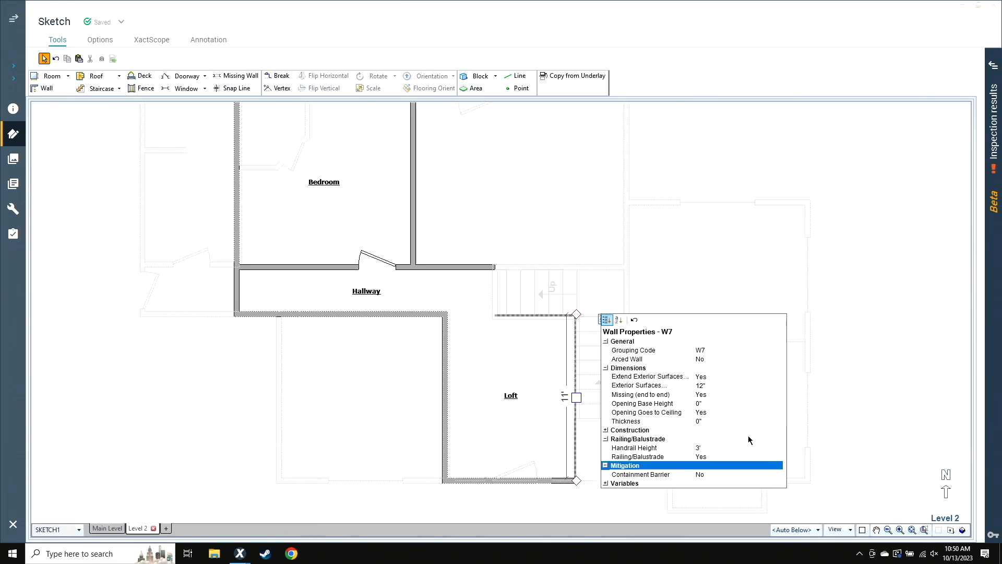
click(884, 427)
Step: Examine the Loft railings and the open stair side of Level 2 in 3D, and return to the plan view
click(960, 531)
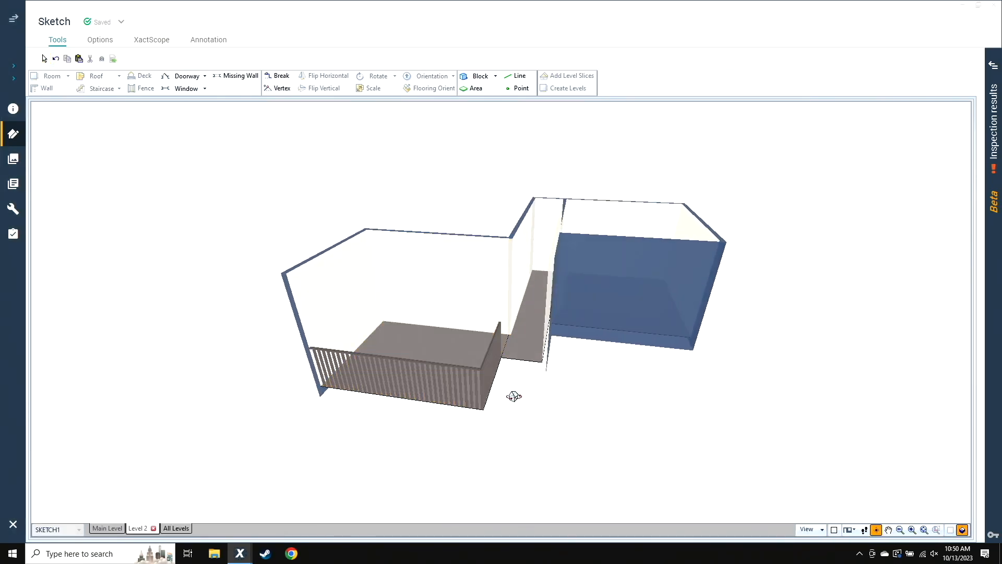
click(518, 418)
drag(486, 448, 678, 441)
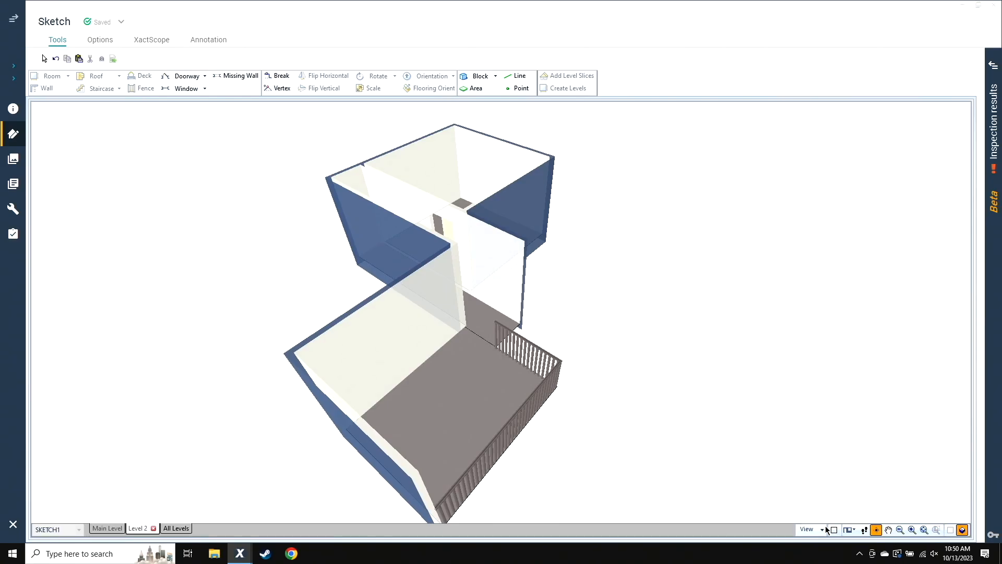
click(821, 530)
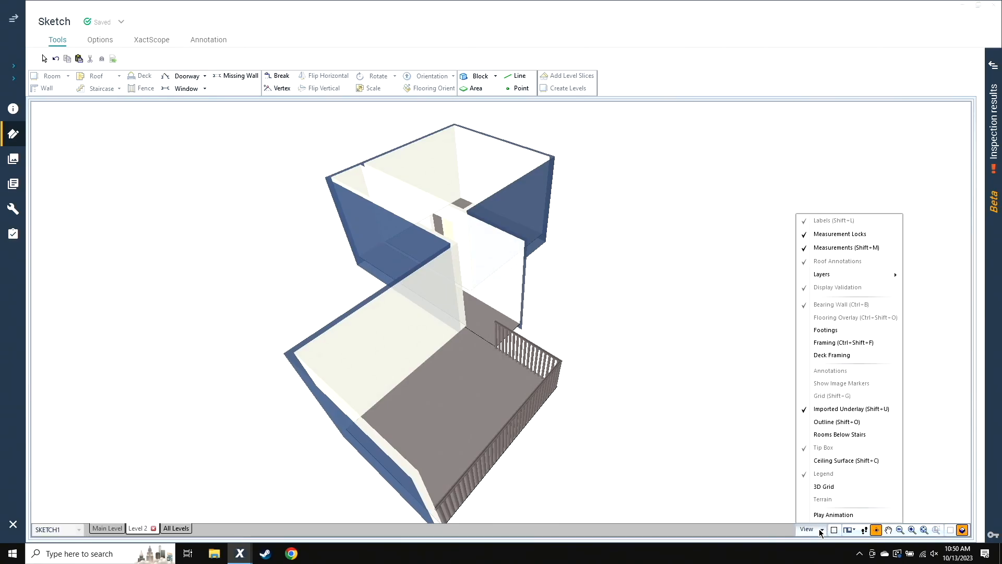
mouse_move(841, 275)
click(740, 468)
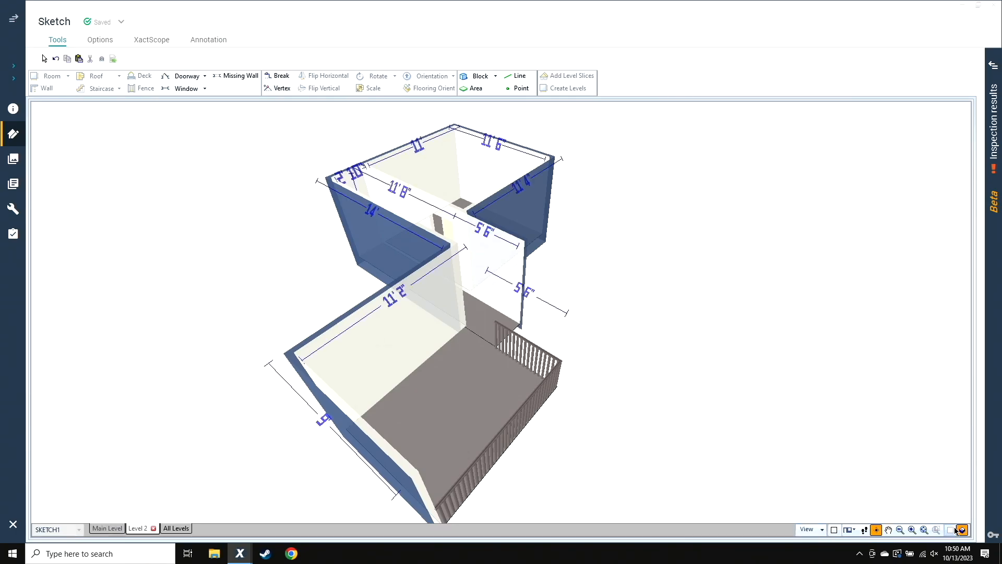
click(960, 529)
Step: Review the Level 2 plan and switch to the Main Level floor plan
scroll(553, 328, down, 3)
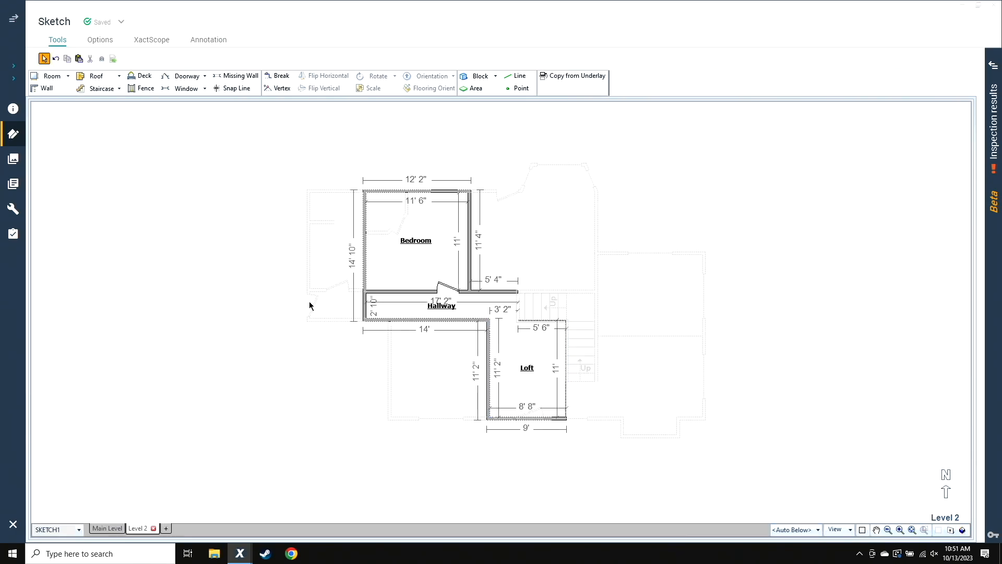
scroll(316, 303, up, 2)
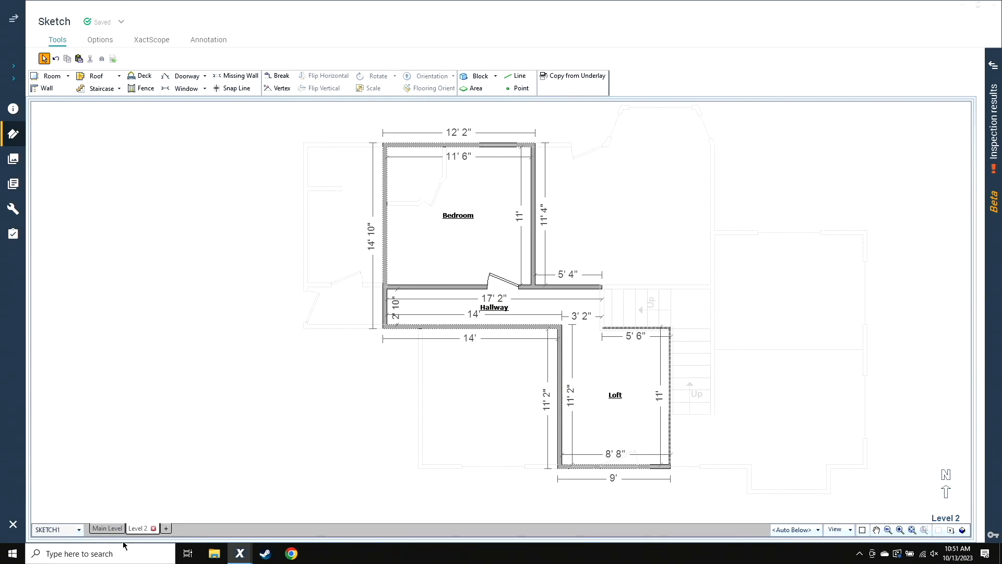
click(110, 528)
scroll(150, 447, down, 1)
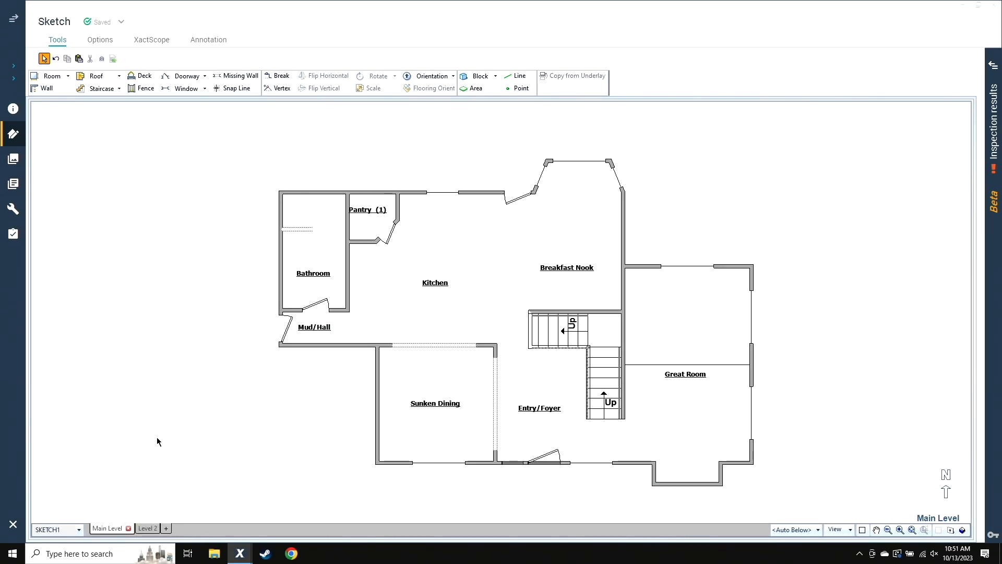